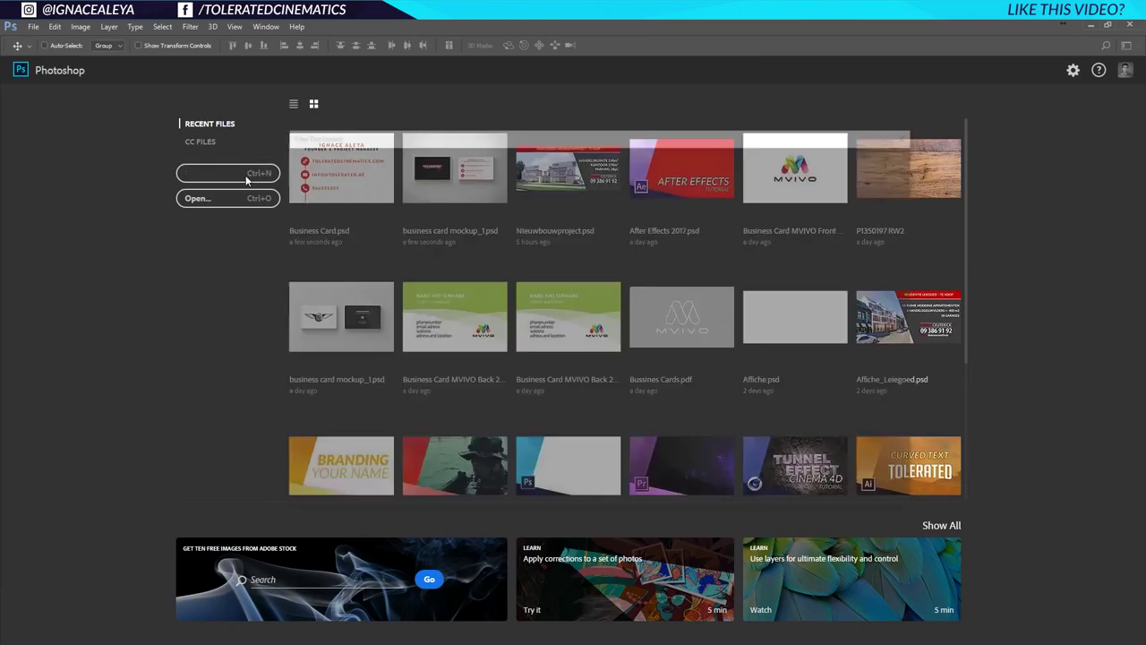
# Set up a new 'Business Card' document preset at 79 × 49 mm, 300 ppi, CMYK Color.
pyautogui.click(227, 173)
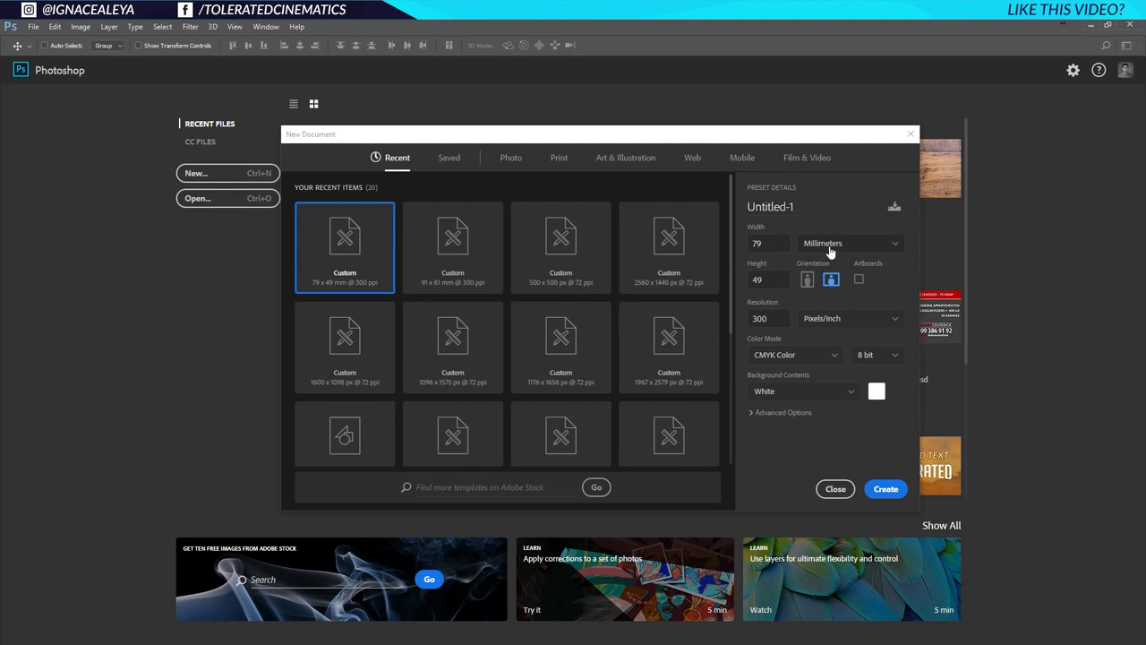
pyautogui.click(812, 206)
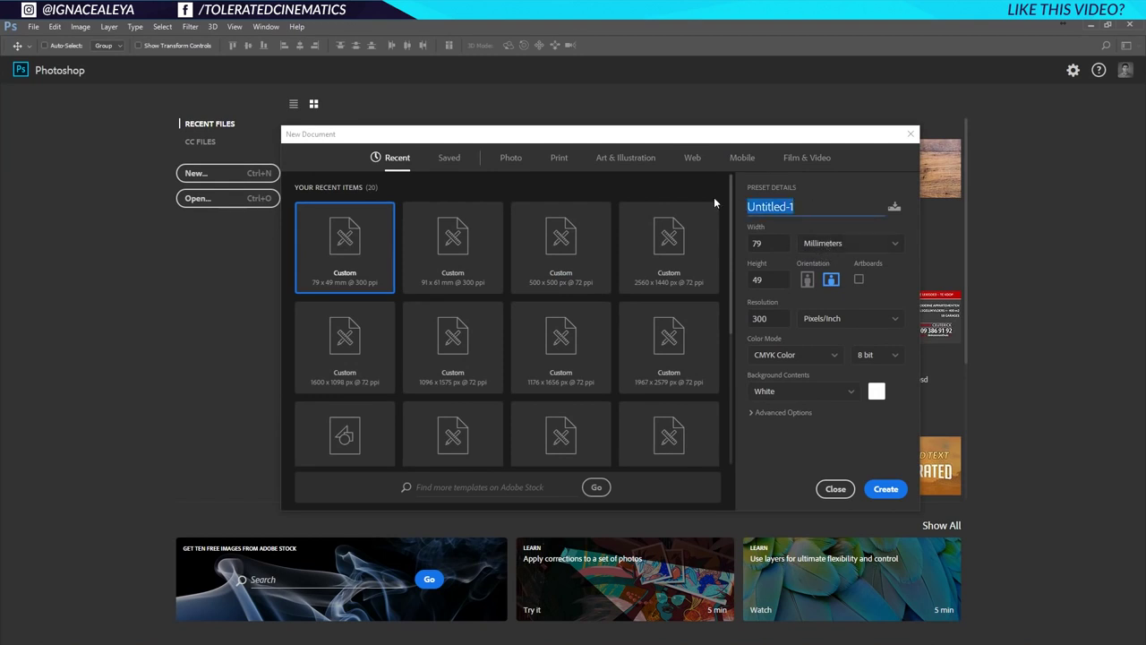
pyautogui.write('Bu')
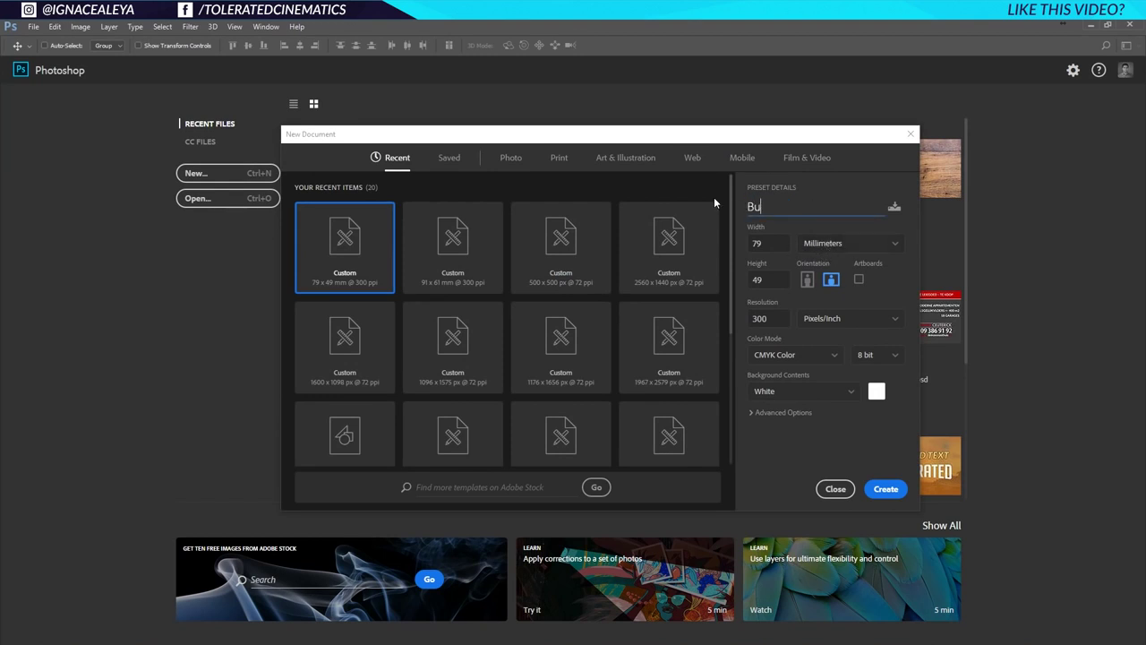
pyautogui.write('siness Card')
pyautogui.doubleClick(760, 280)
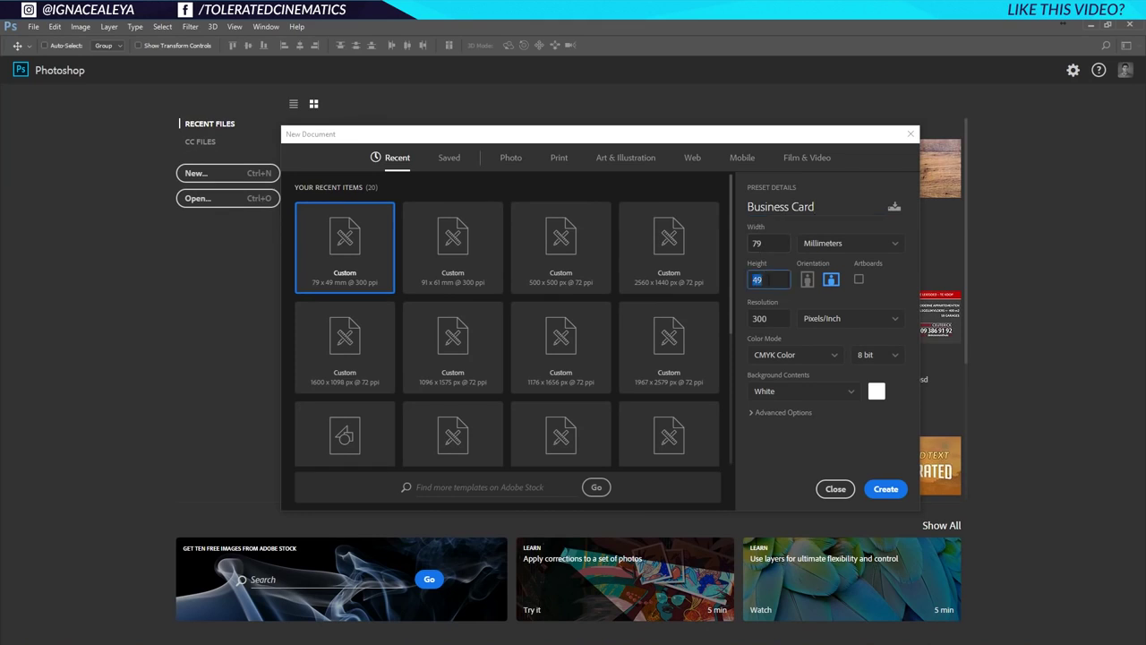
pyautogui.doubleClick(779, 241)
pyautogui.doubleClick(775, 280)
# Create the Business Card document and place guides along its top, bottom, right and left edges.
pyautogui.click(887, 491)
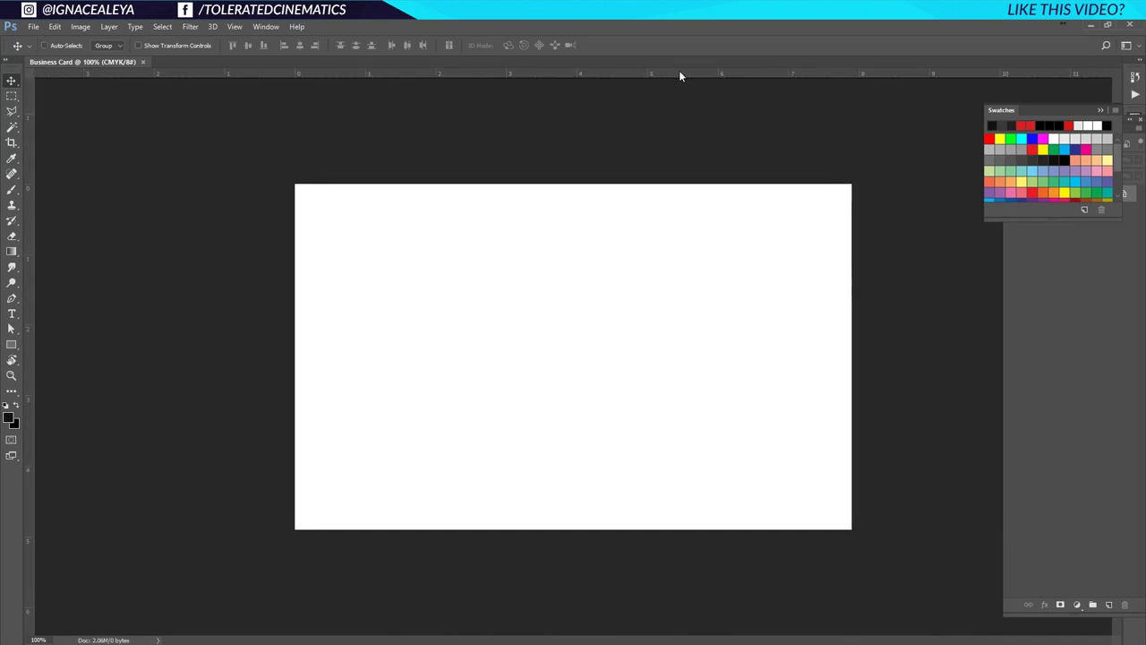
pyautogui.moveTo(682, 77); pyautogui.dragTo(675, 184)
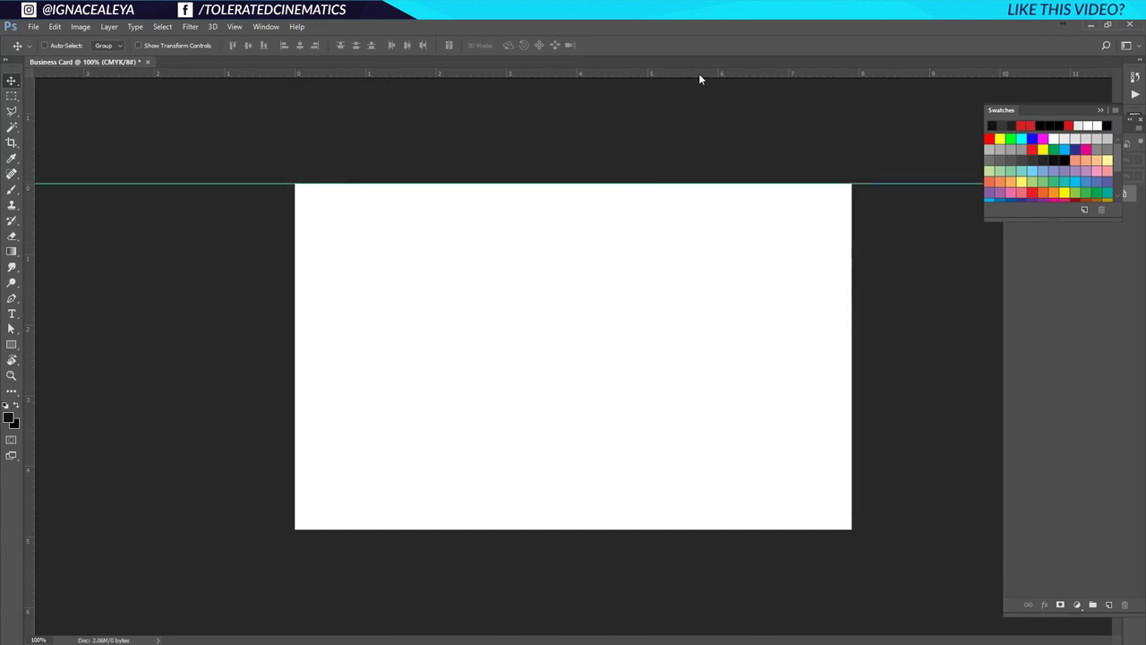
pyautogui.moveTo(699, 76); pyautogui.dragTo(710, 529)
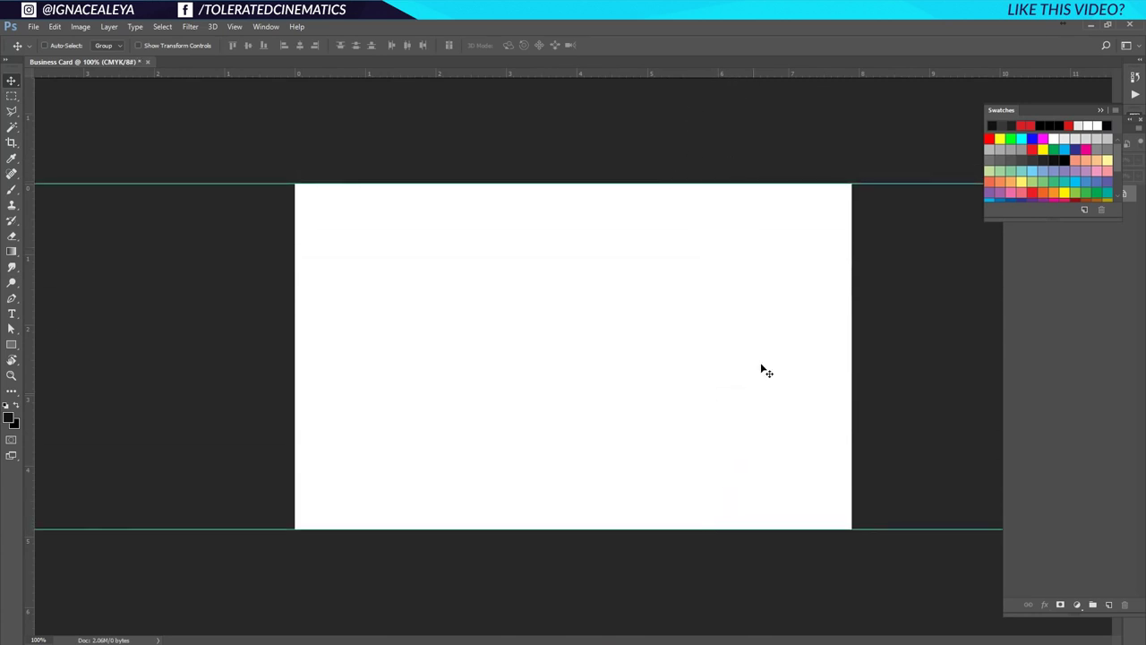
pyautogui.moveTo(30, 271); pyautogui.dragTo(852, 320)
pyautogui.moveTo(30, 327); pyautogui.dragTo(295, 341)
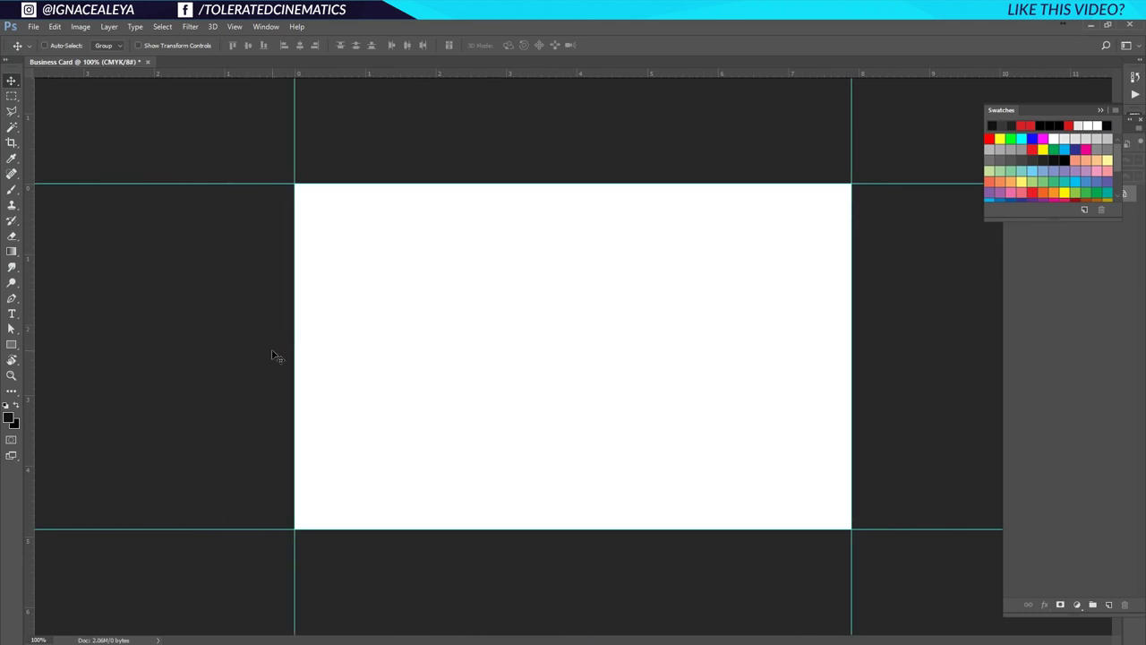
pyautogui.click(80, 26)
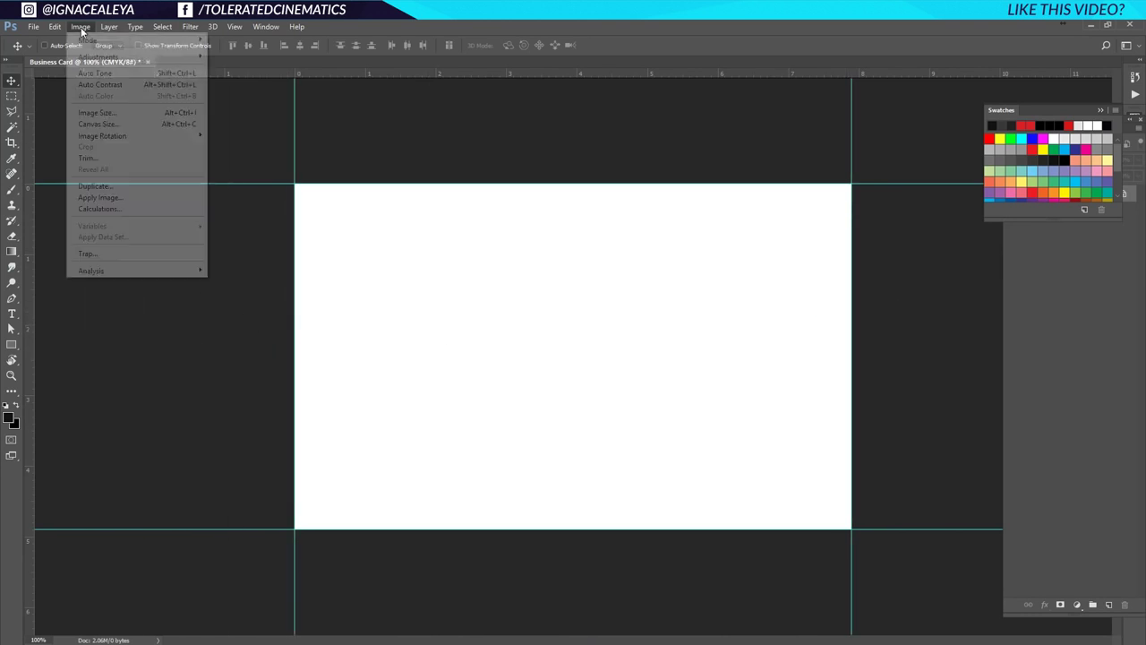
# Enlarge the canvas to 85 × 55 mm in Canvas Size, using millimetres.
pyautogui.click(99, 123)
pyautogui.click(737, 250)
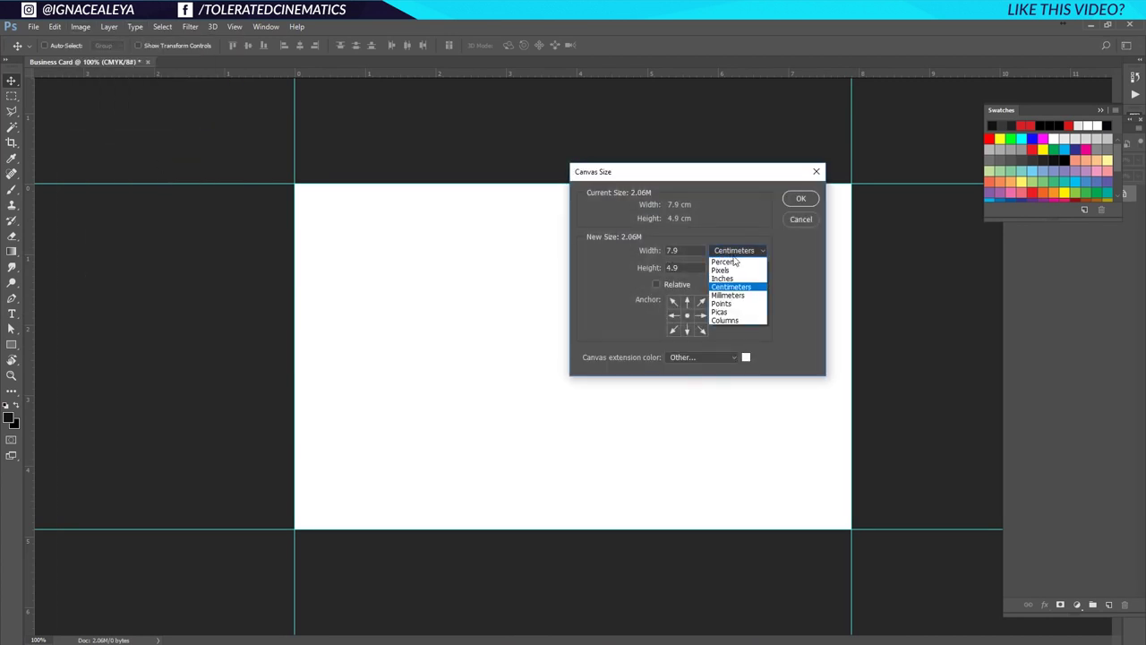
pyautogui.click(730, 296)
pyautogui.moveTo(697, 250); pyautogui.dragTo(592, 257)
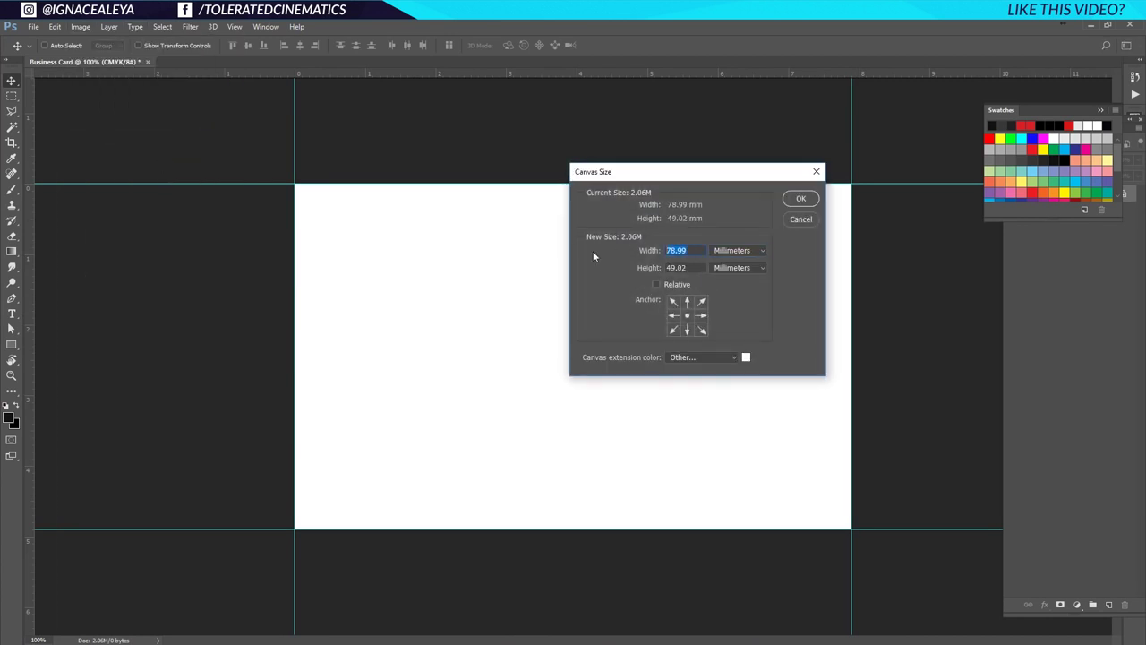
pyautogui.write('85')
pyautogui.moveTo(695, 267); pyautogui.dragTo(620, 261)
pyautogui.write('55')
pyautogui.click(793, 200)
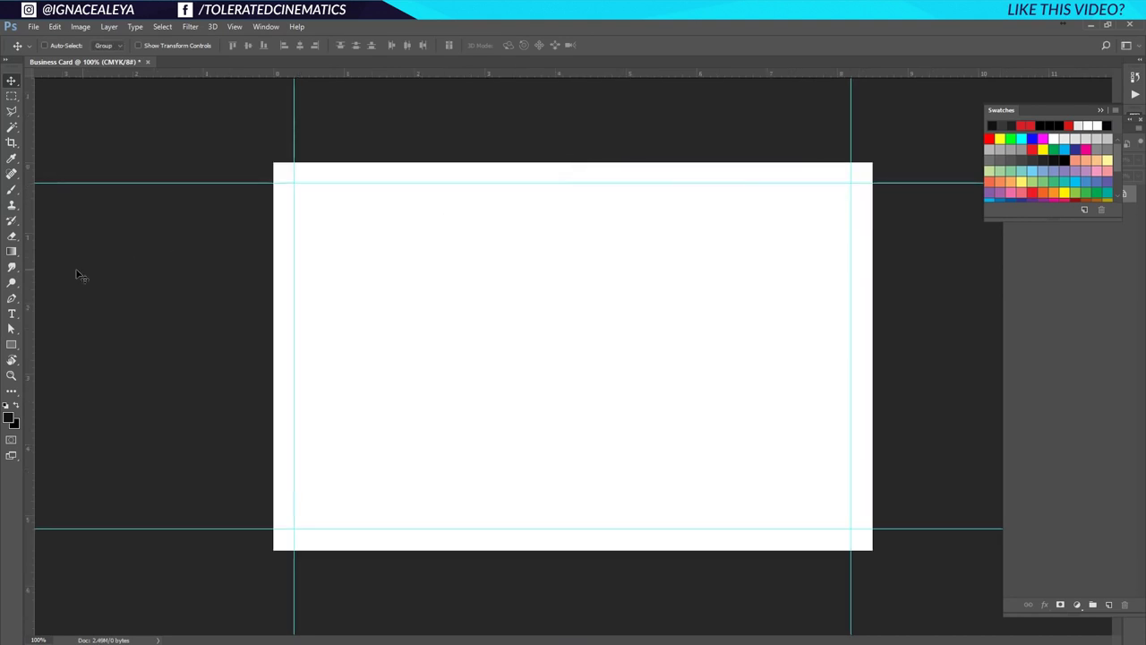
# Place guides at the new left, top, right and bottom canvas edges.
pyautogui.moveTo(33, 267); pyautogui.dragTo(273, 279)
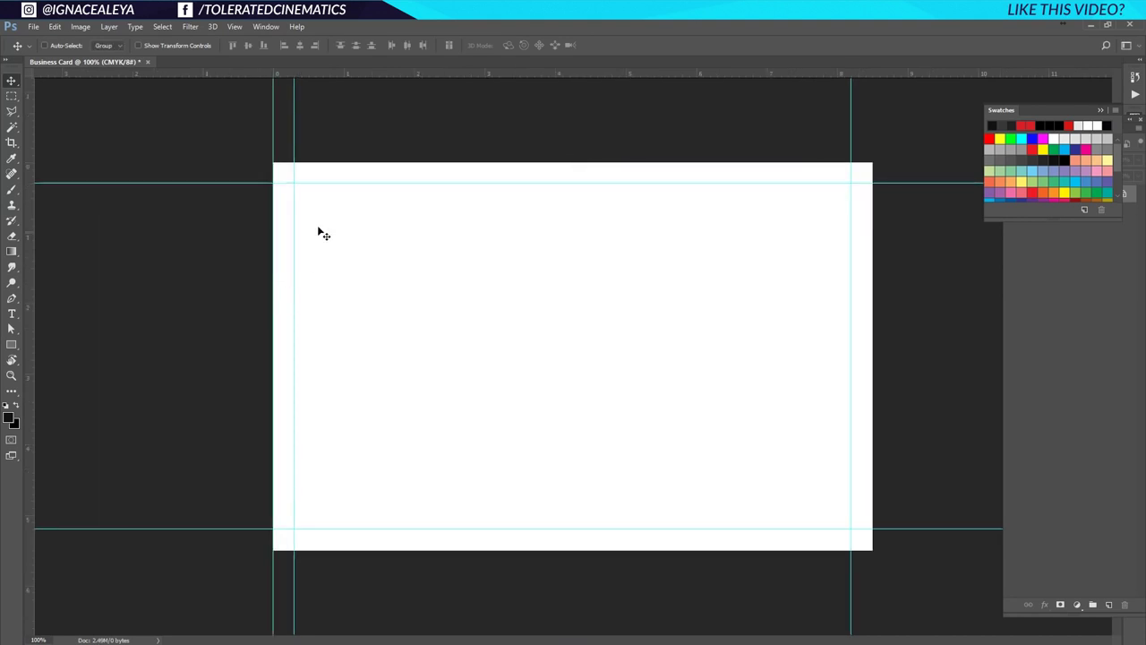
pyautogui.moveTo(398, 77); pyautogui.dragTo(440, 163)
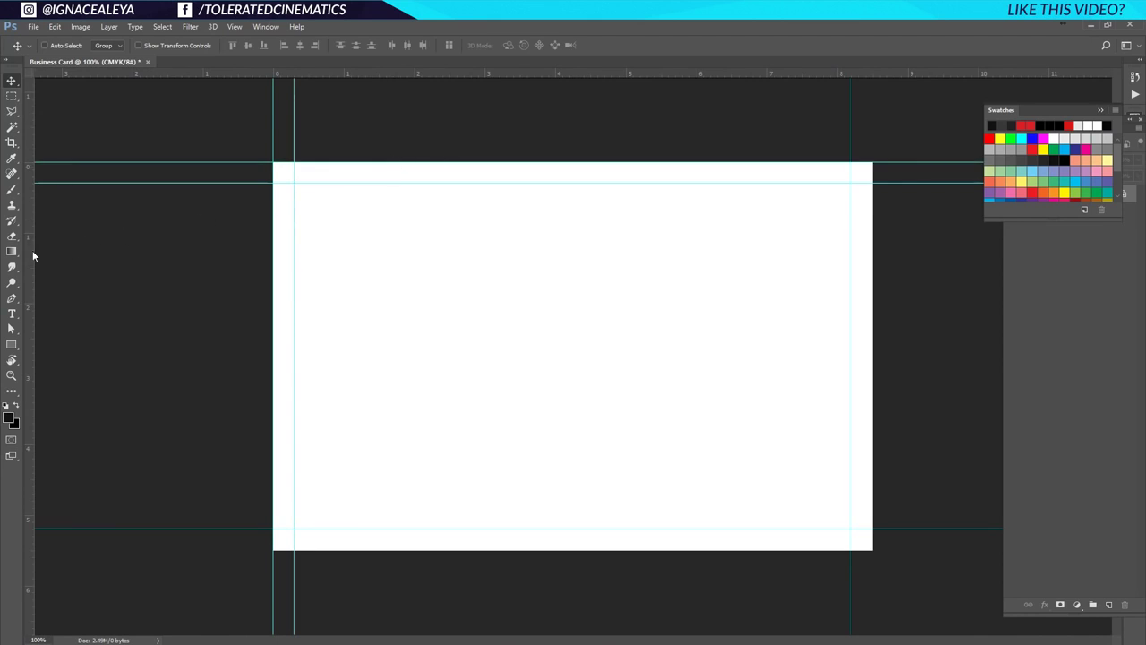
pyautogui.moveTo(33, 250); pyautogui.dragTo(872, 328)
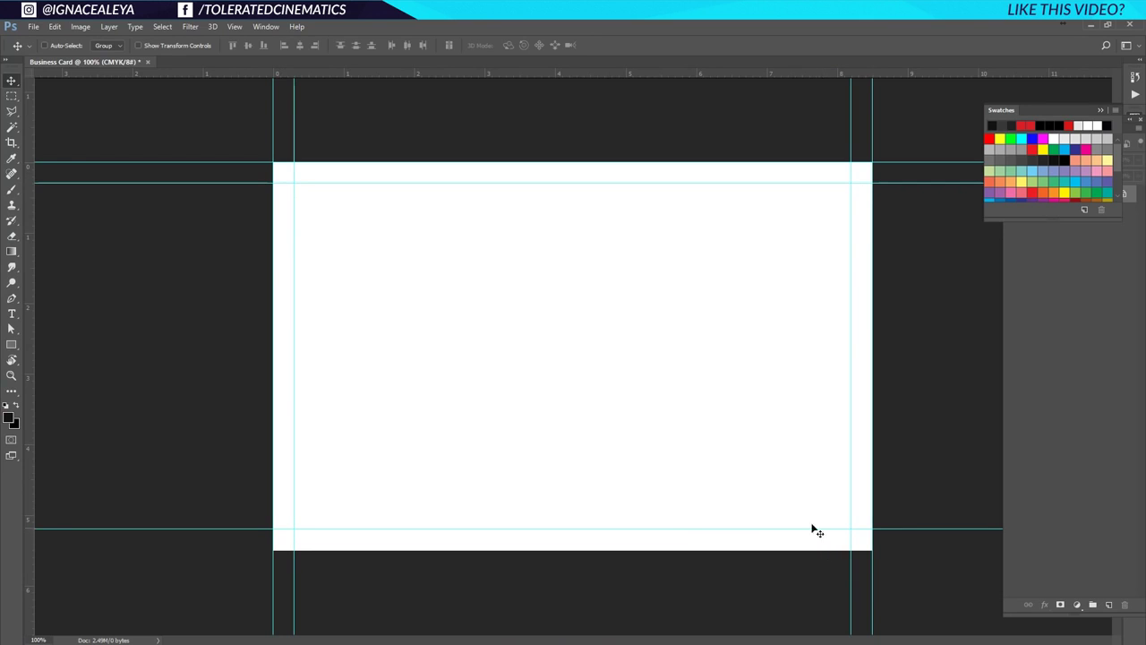
pyautogui.moveTo(665, 70); pyautogui.dragTo(587, 549)
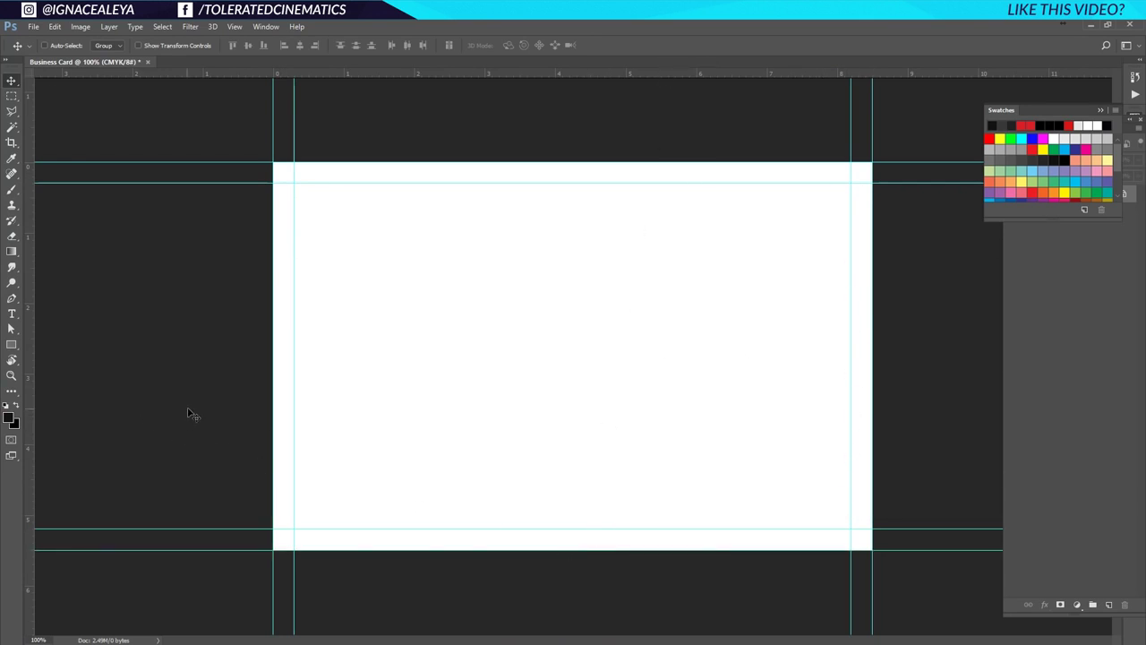
pyautogui.click(81, 26)
# Resize the canvas again to 91 × 61 mm in millimetres.
pyautogui.click(123, 124)
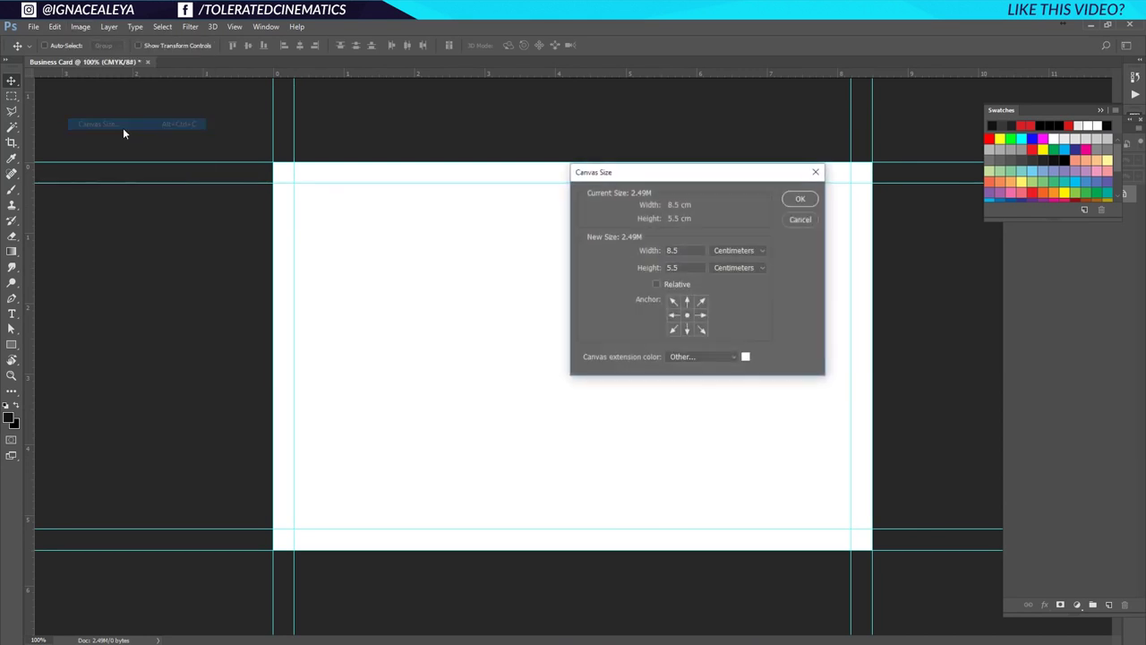
pyautogui.click(736, 250)
pyautogui.click(721, 287)
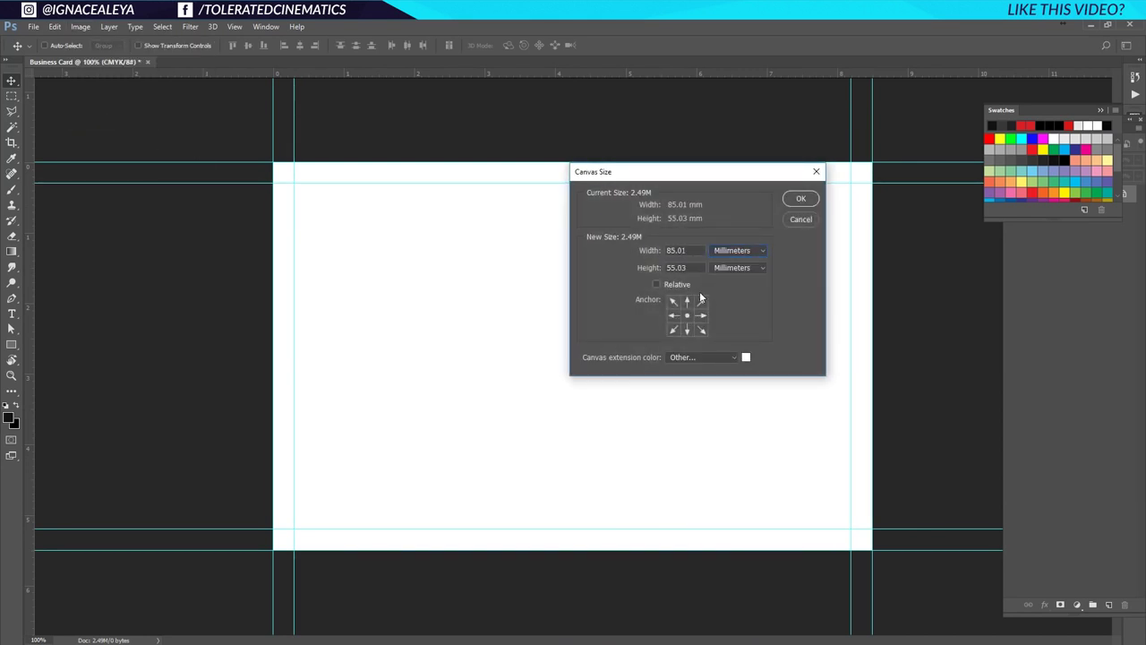
pyautogui.moveTo(695, 254); pyautogui.dragTo(610, 245)
pyautogui.write('91')
pyautogui.press('Tab')
pyautogui.write('61')
pyautogui.click(800, 198)
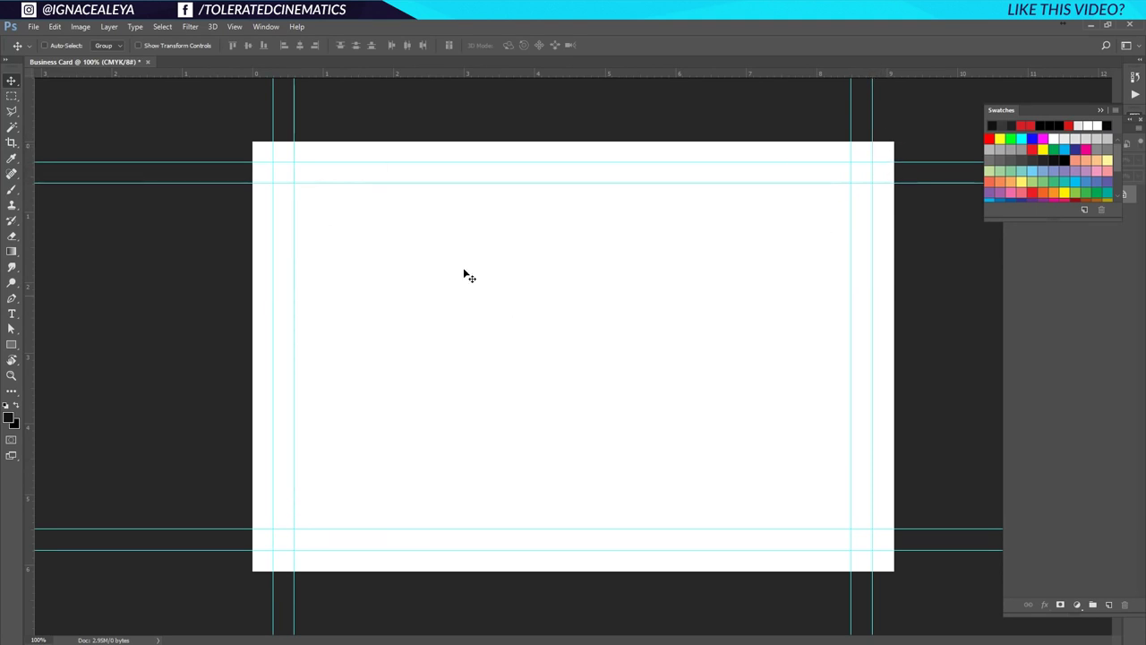
# Set the foreground colour to near-black #06080a.
pyautogui.click(1101, 109)
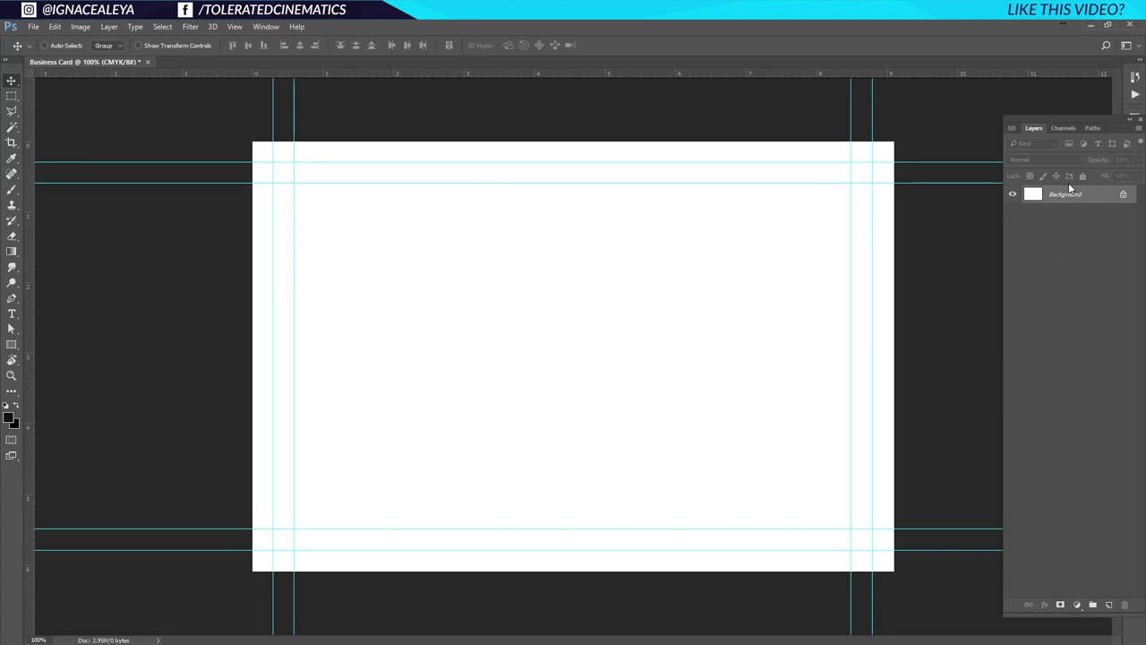
pyautogui.click(13, 418)
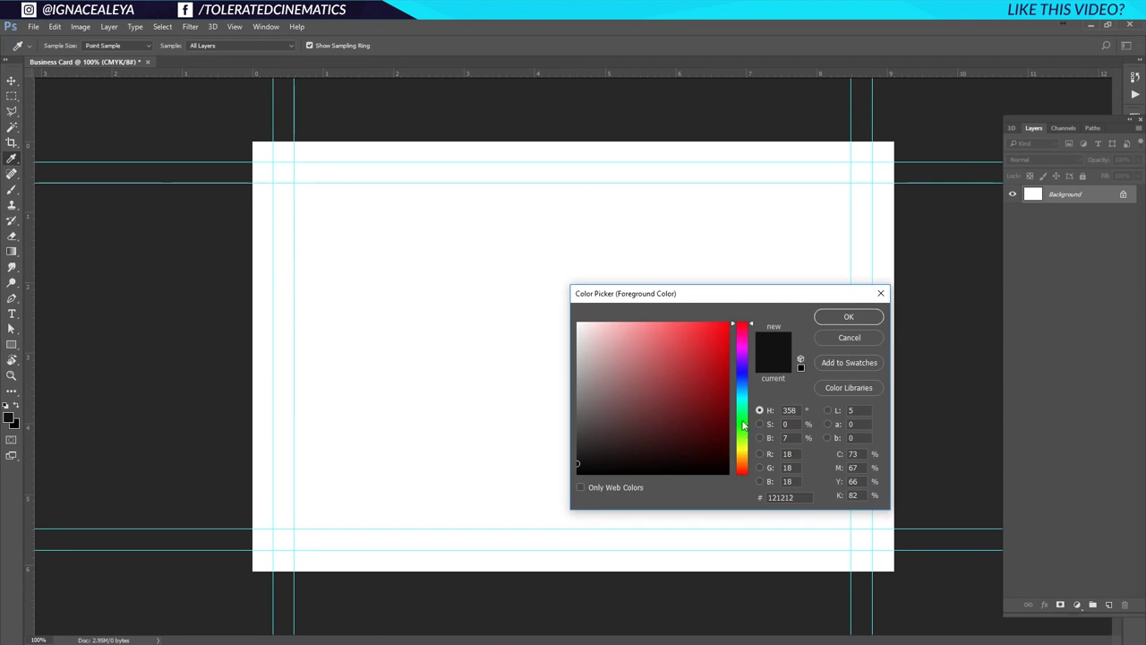
pyautogui.moveTo(743, 426); pyautogui.dragTo(744, 385)
pyautogui.click(643, 465)
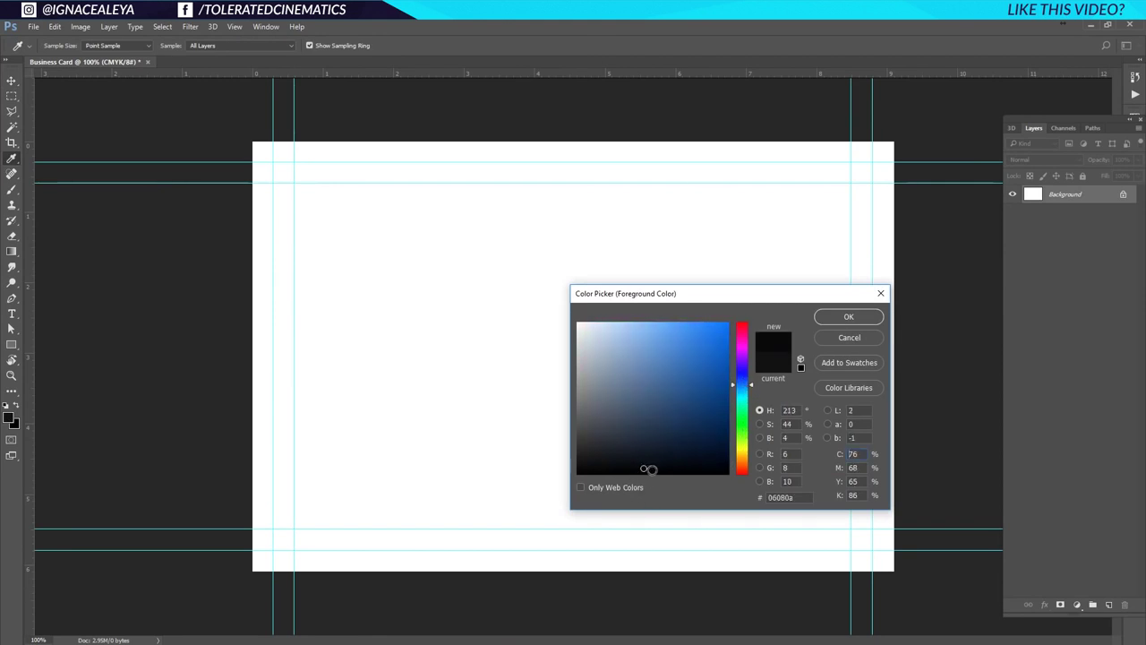
pyautogui.click(843, 320)
# Fill the background with the near-black foreground colour and hide the guides.
pyautogui.press('v')
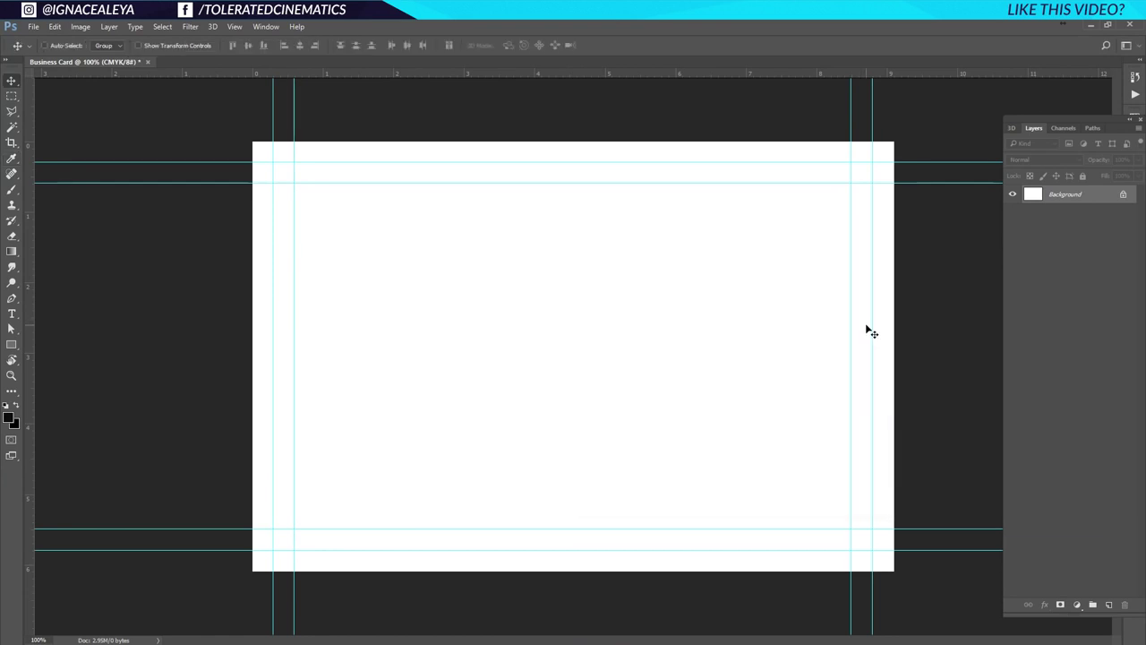
pyautogui.hotkey('alt', 'BackSpace')
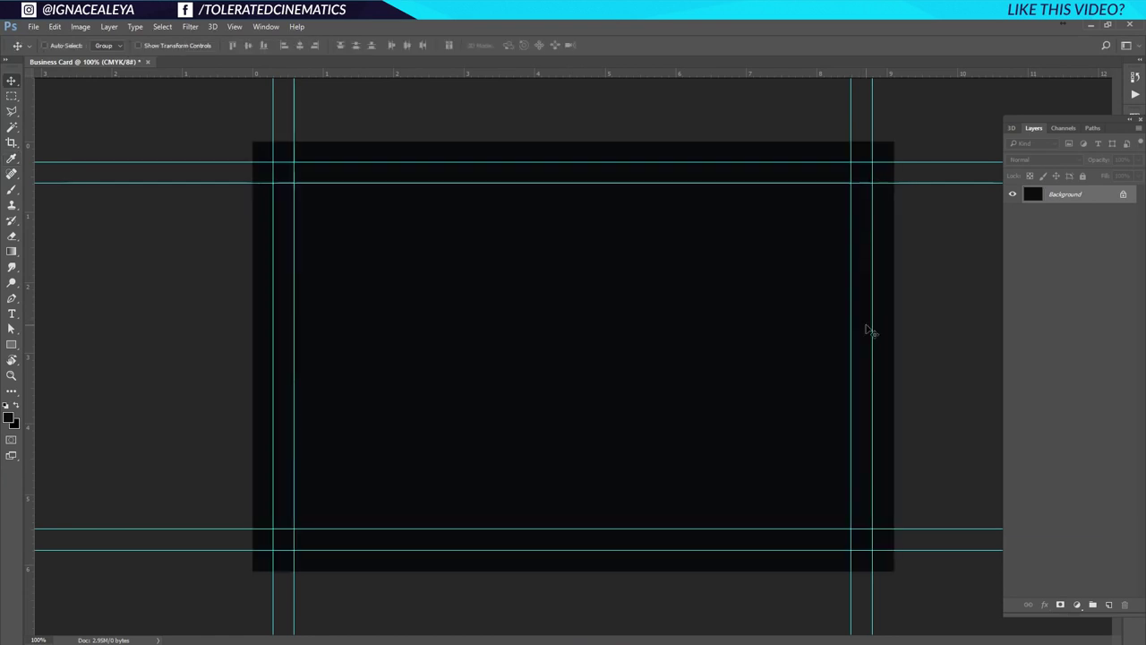
pyautogui.press('ctrl')
pyautogui.hotkey('ctrl', ';')
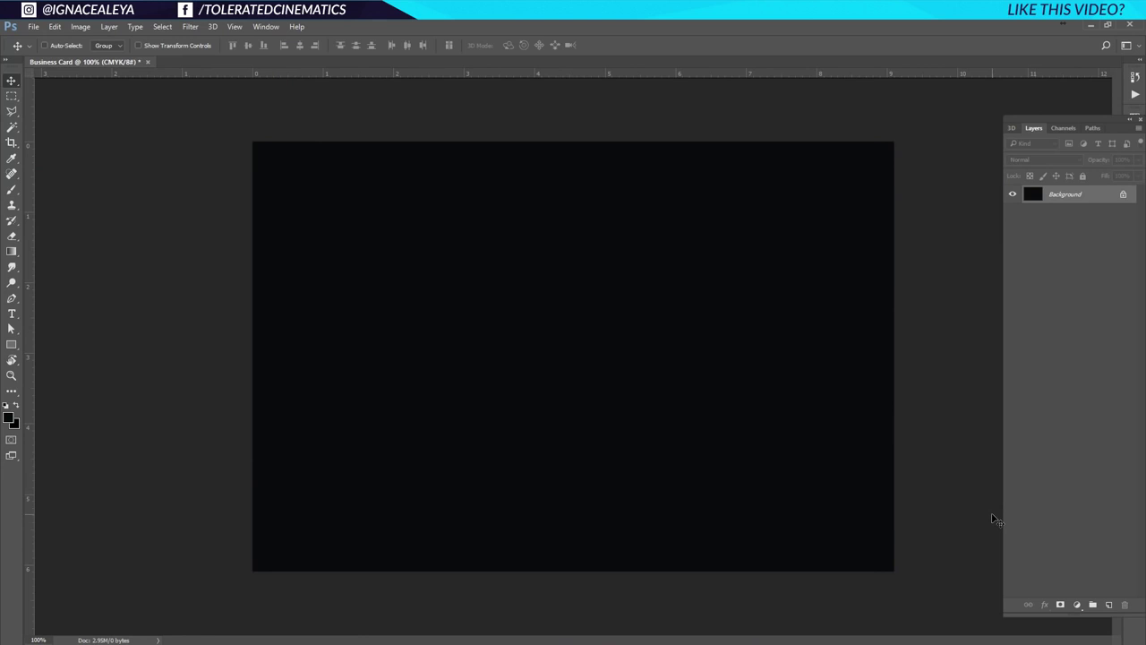
# Type the word TOLERATED on the card with the Type tool.
pyautogui.click(13, 314)
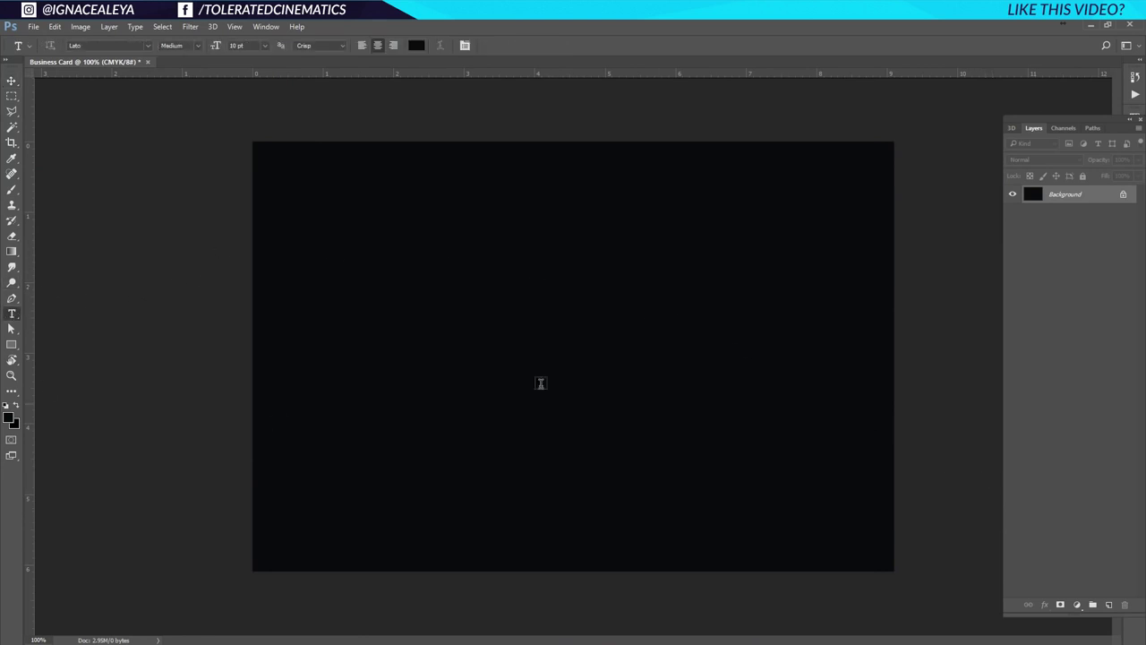
pyautogui.click(455, 322)
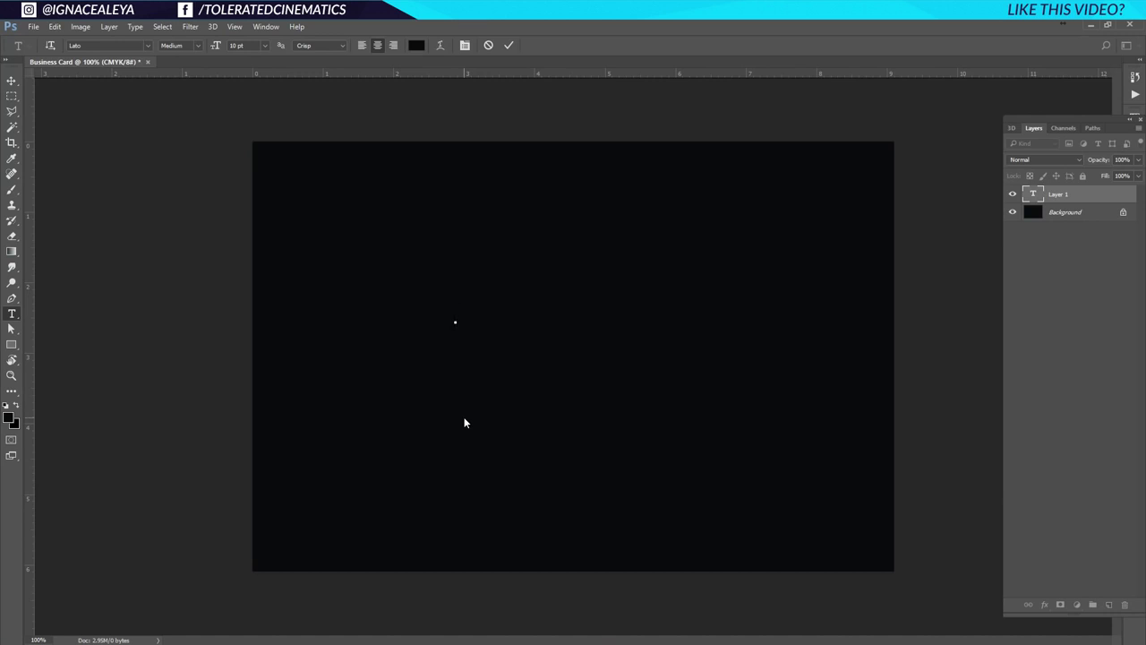
pyautogui.press('Escape')
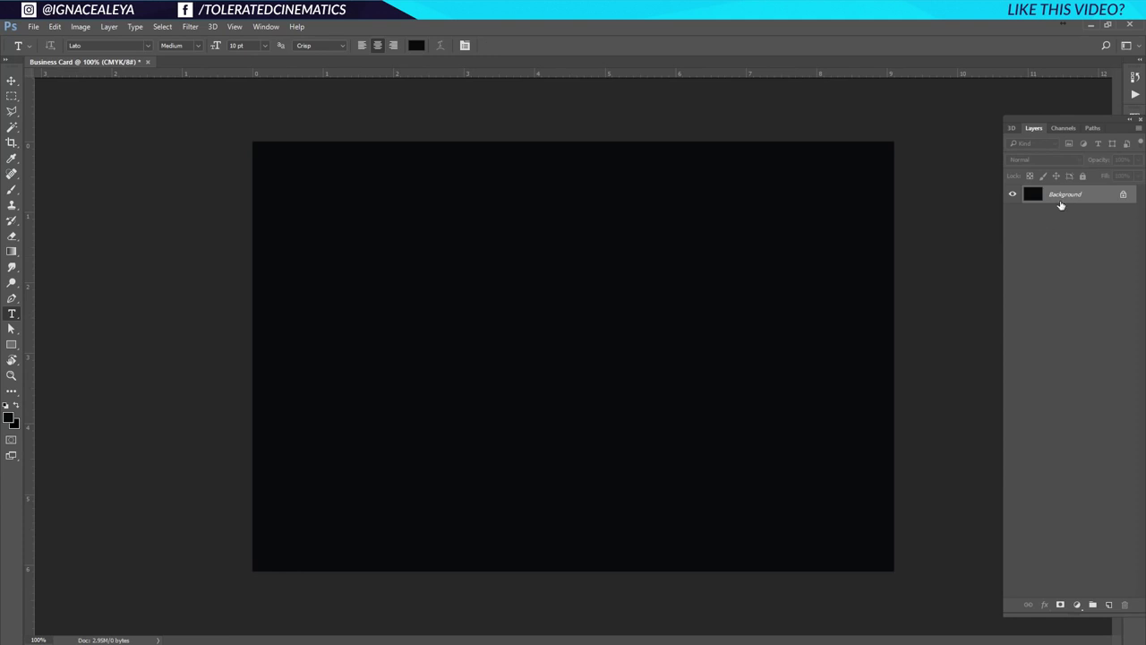
pyautogui.click(430, 318)
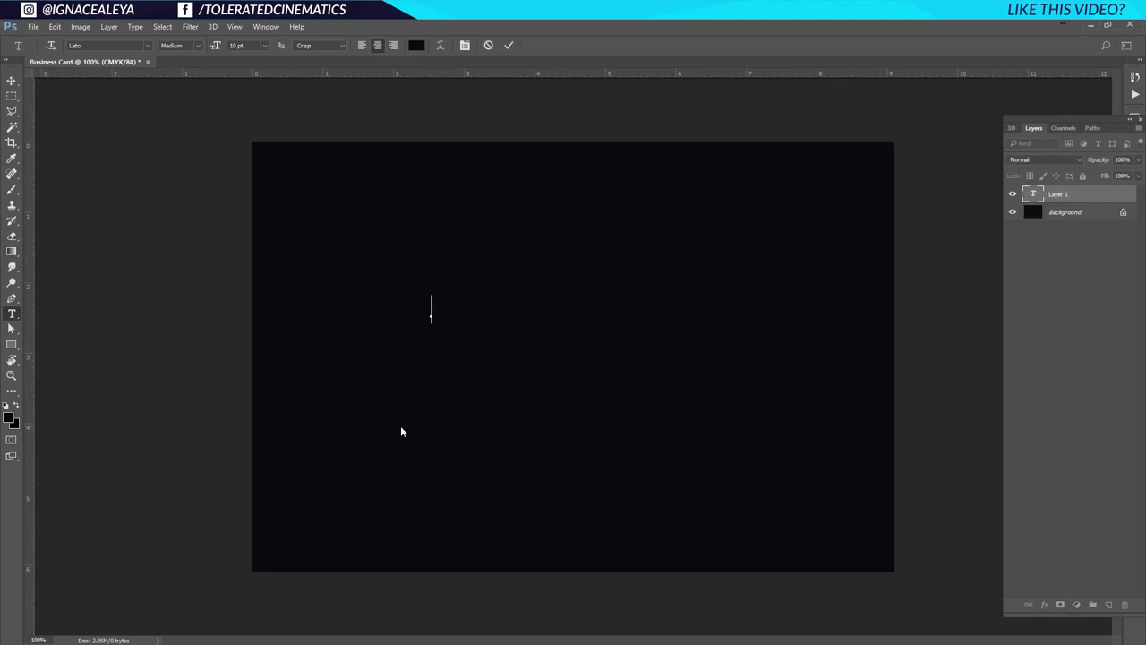
pyautogui.write('A')
pyautogui.write('ACE')
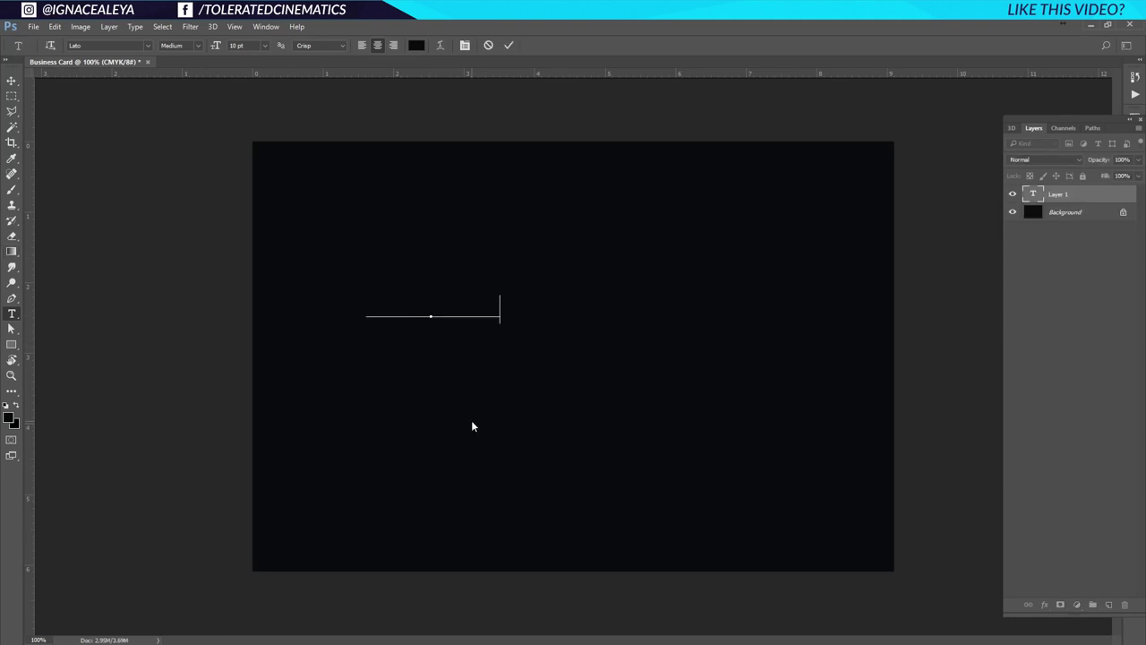
# Make the TOLERATED text white, commit it, and move it to the canvas centre.
pyautogui.hotkey('ctrl', 'a')
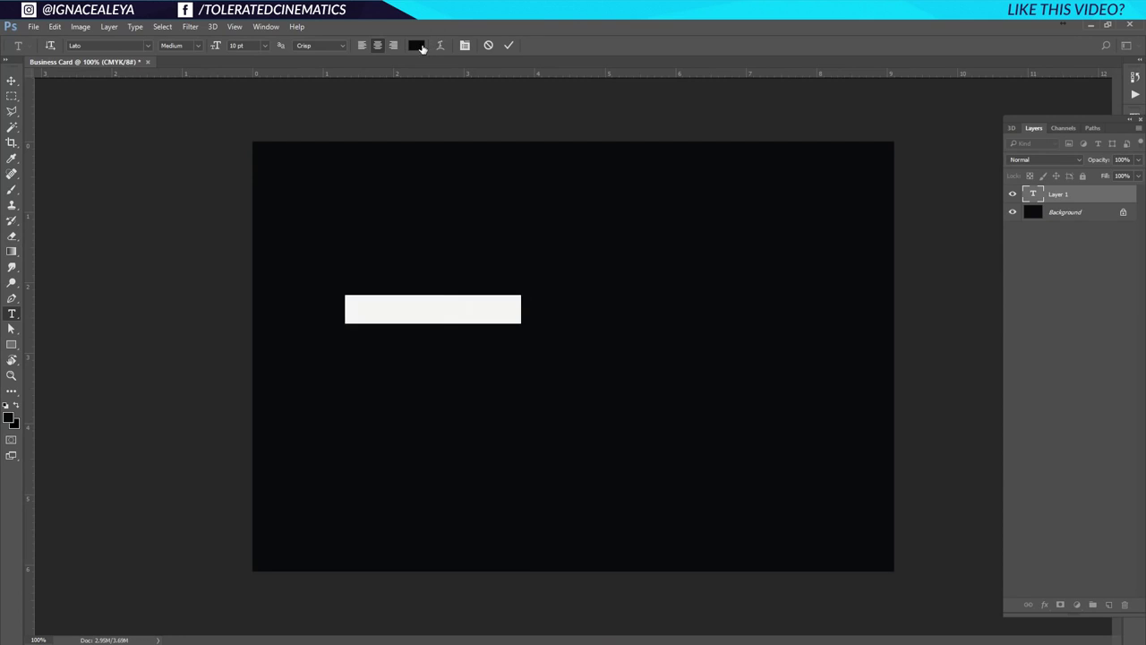
pyautogui.click(416, 45)
pyautogui.click(640, 345)
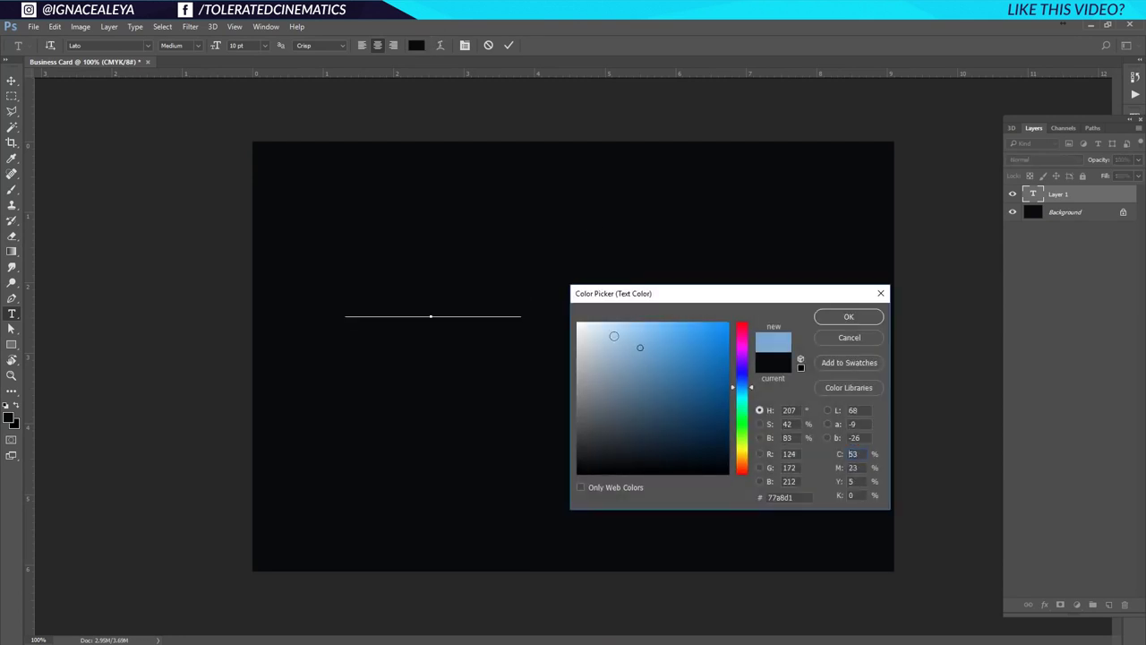
pyautogui.moveTo(639, 346); pyautogui.dragTo(519, 239)
pyautogui.click(839, 315)
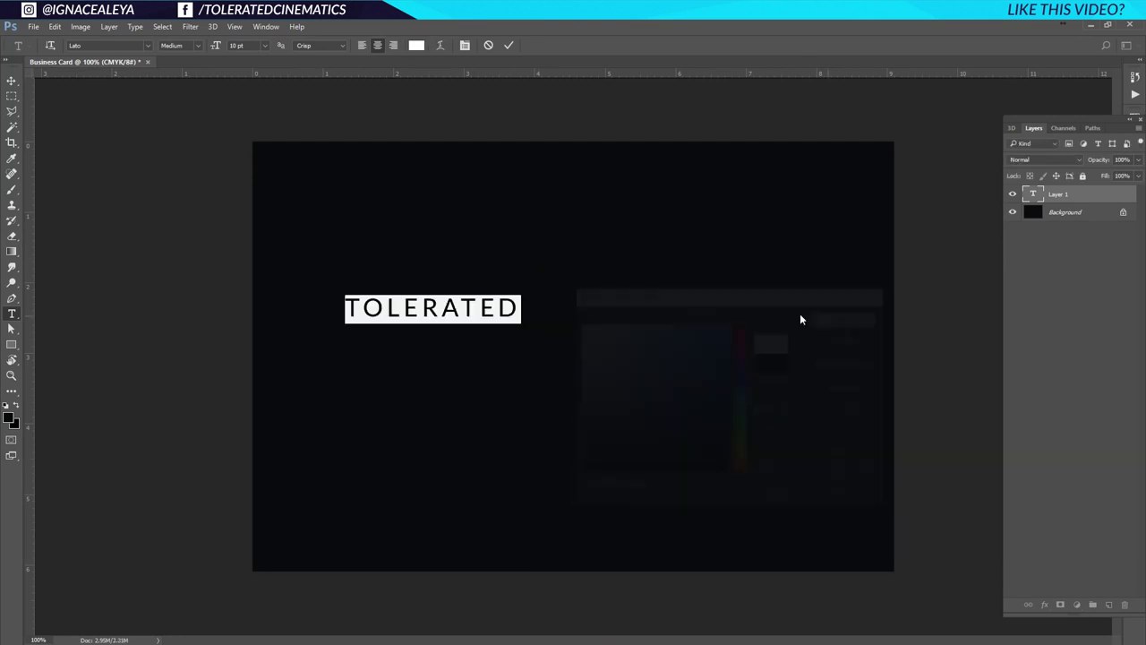
pyautogui.click(11, 80)
pyautogui.moveTo(377, 321); pyautogui.dragTo(530, 329)
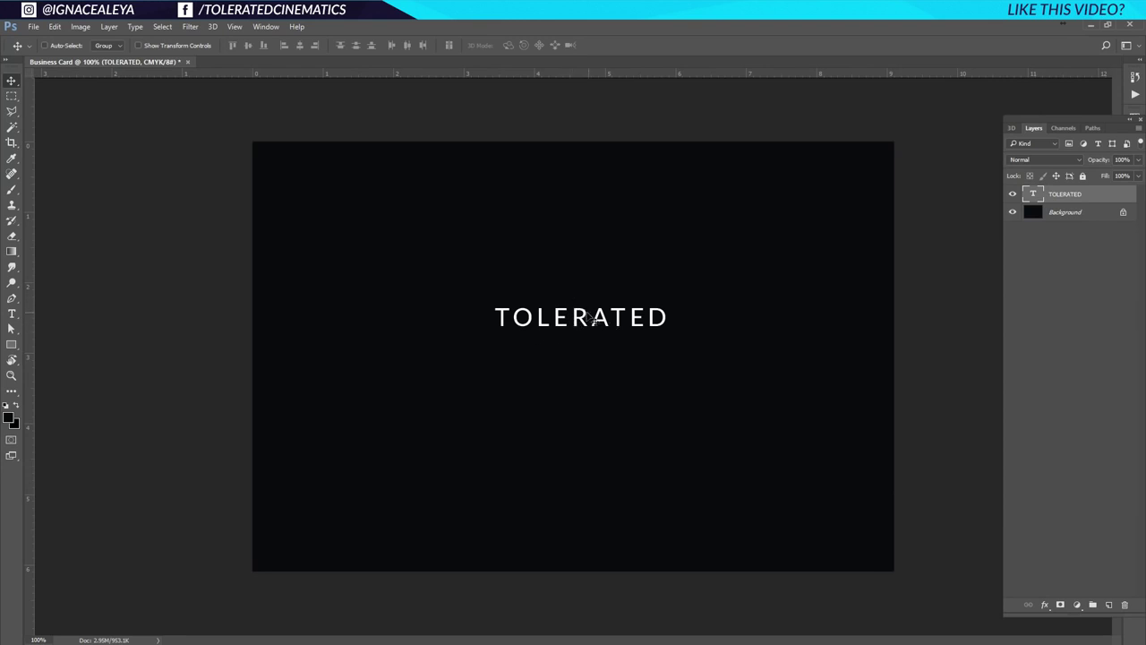
# Set the TOLERATED text to Bold with letter tracking 100 in the Character panel.
pyautogui.press('t')
pyautogui.doubleClick(590, 318)
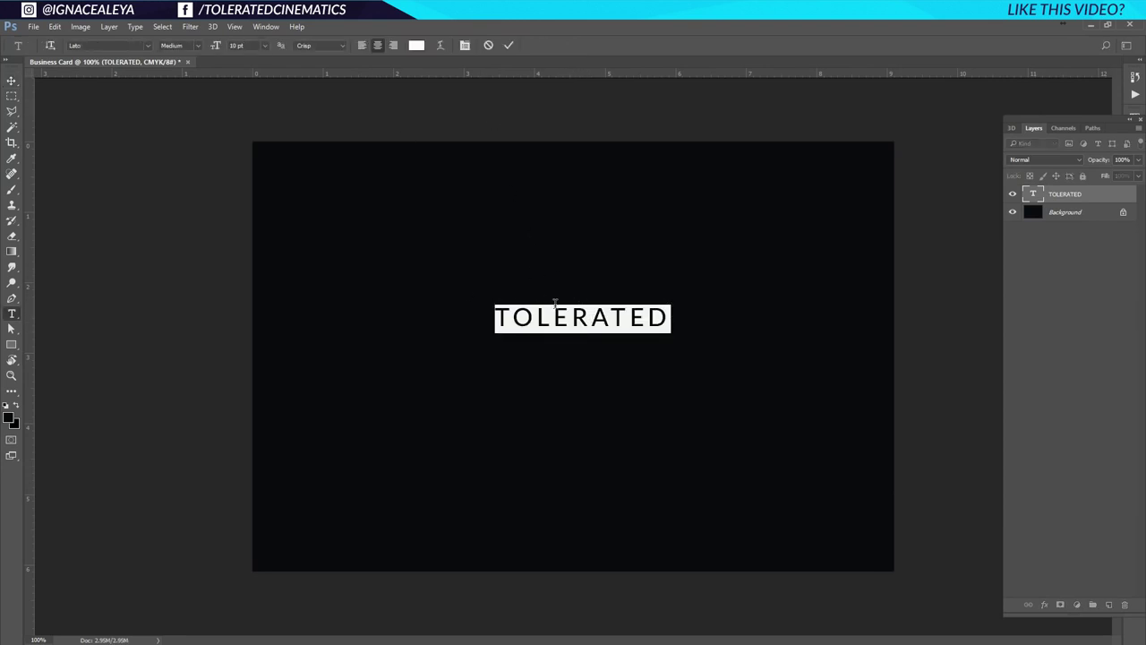
pyautogui.click(465, 46)
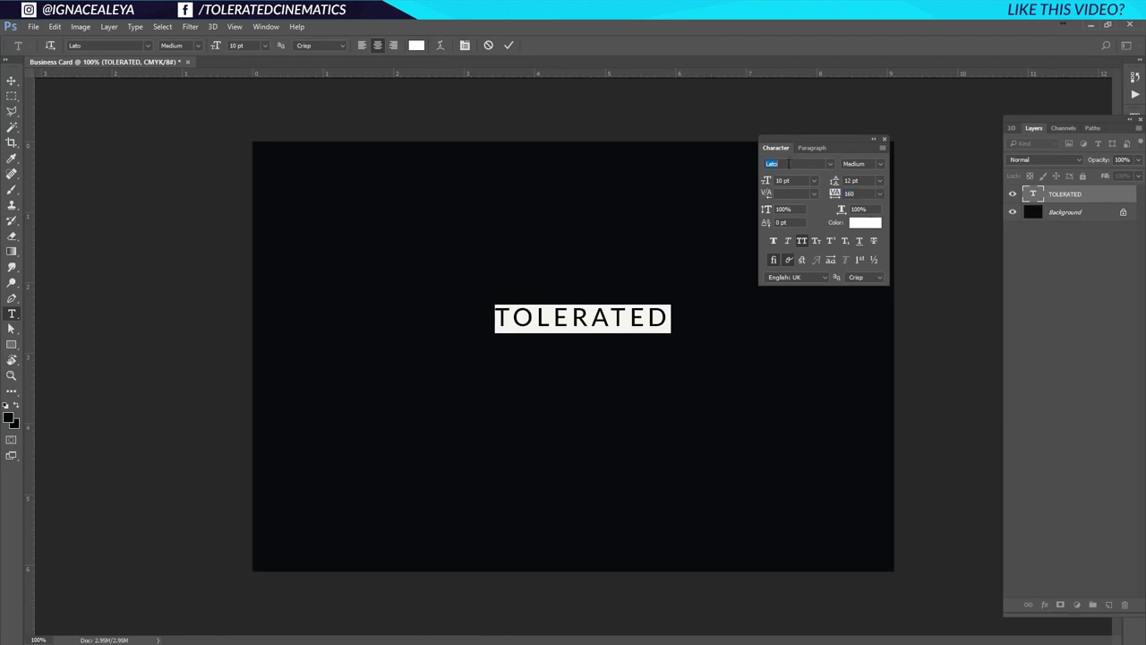
pyautogui.click(880, 163)
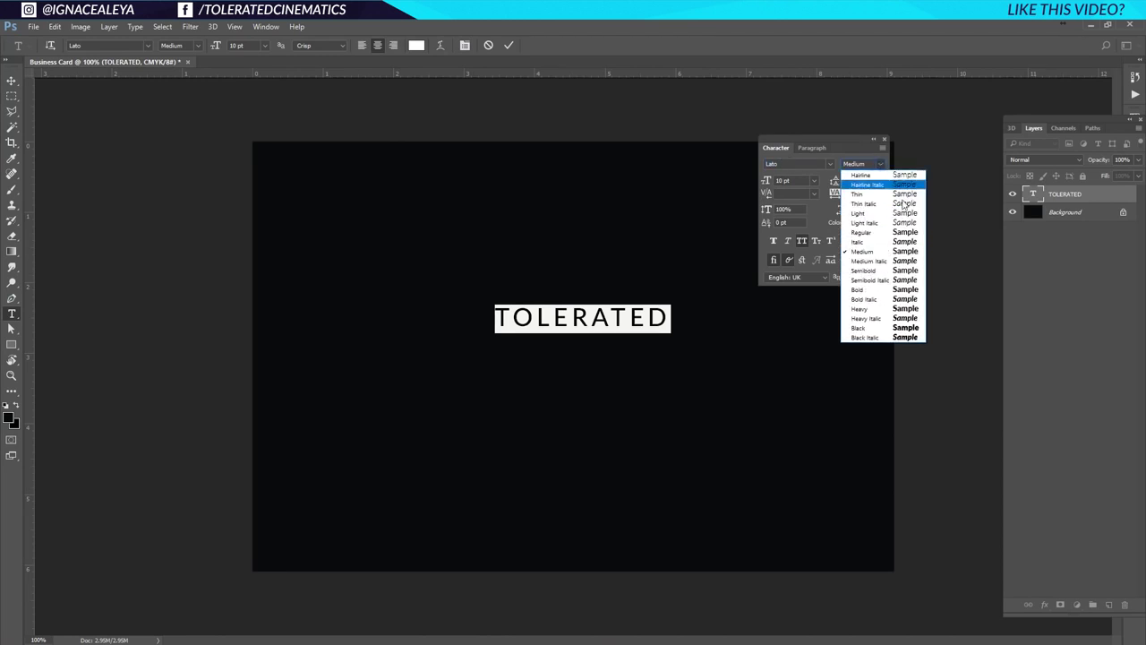
pyautogui.click(887, 290)
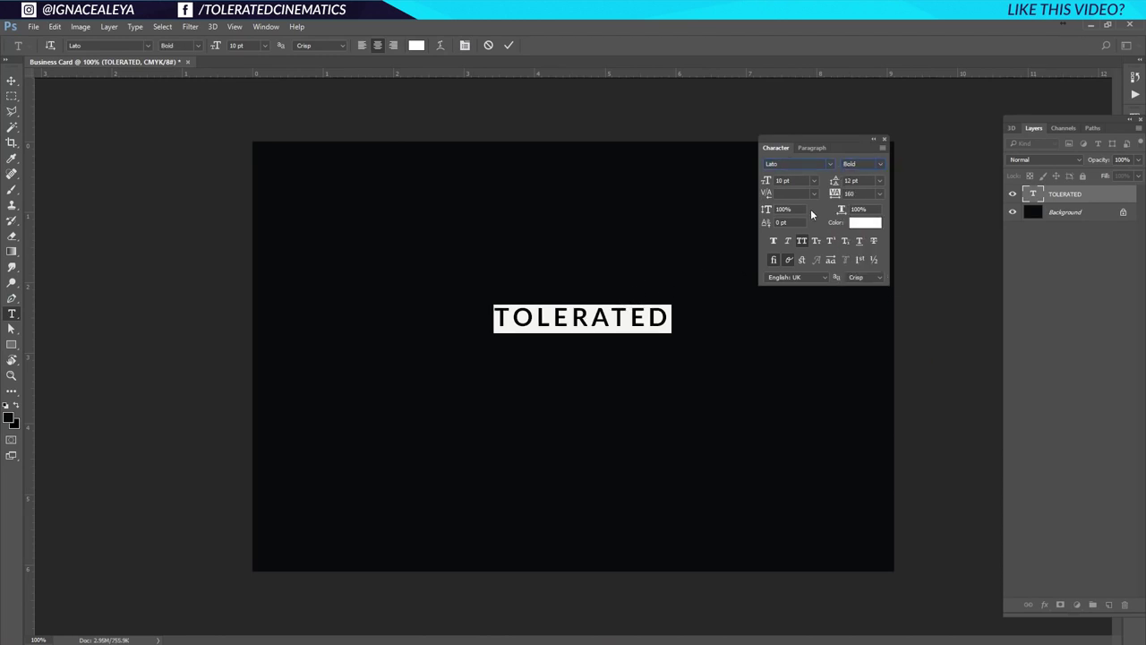
pyautogui.click(879, 193)
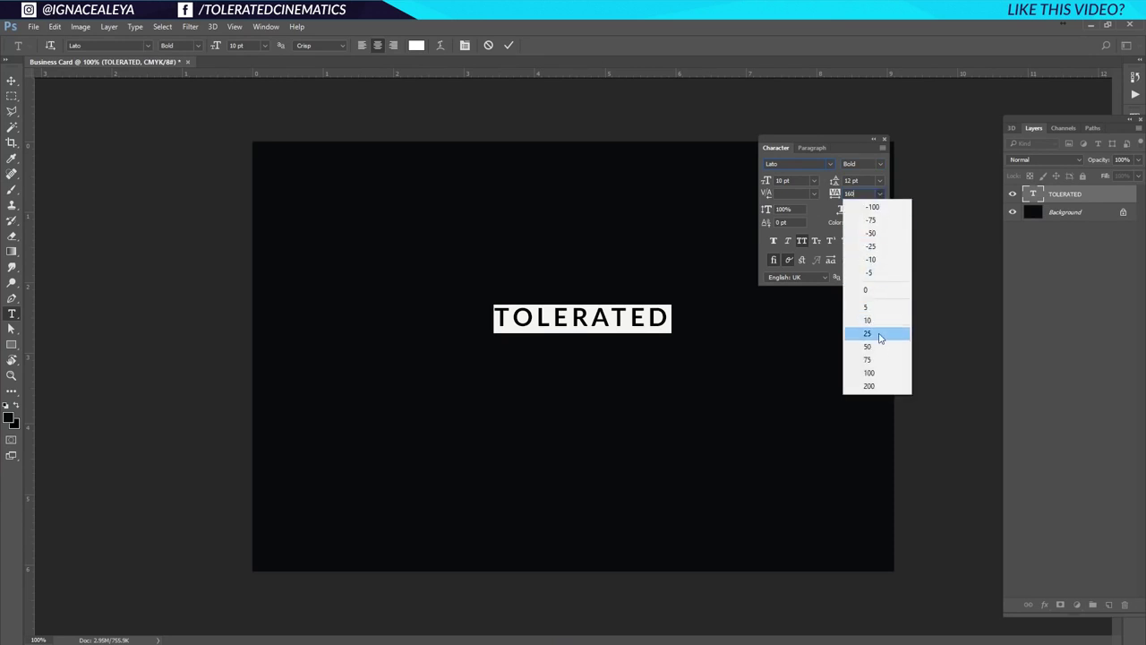
pyautogui.click(870, 378)
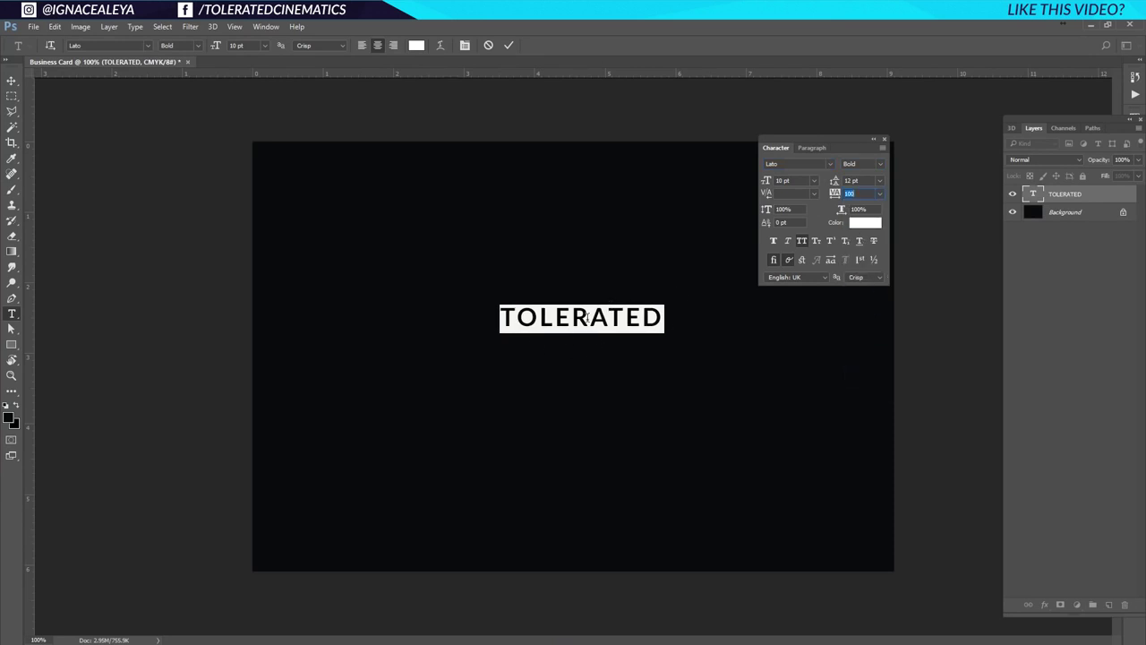
# Resize the text to 16 pt, append a period, and commit the edit.
pyautogui.click(813, 180)
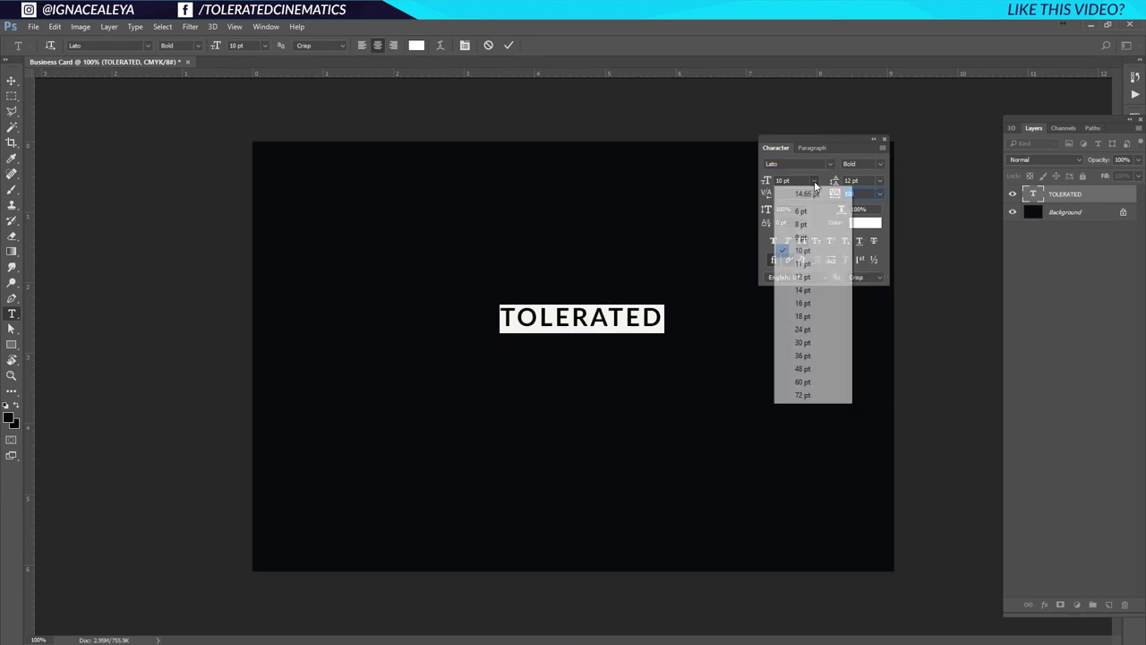
pyautogui.click(815, 330)
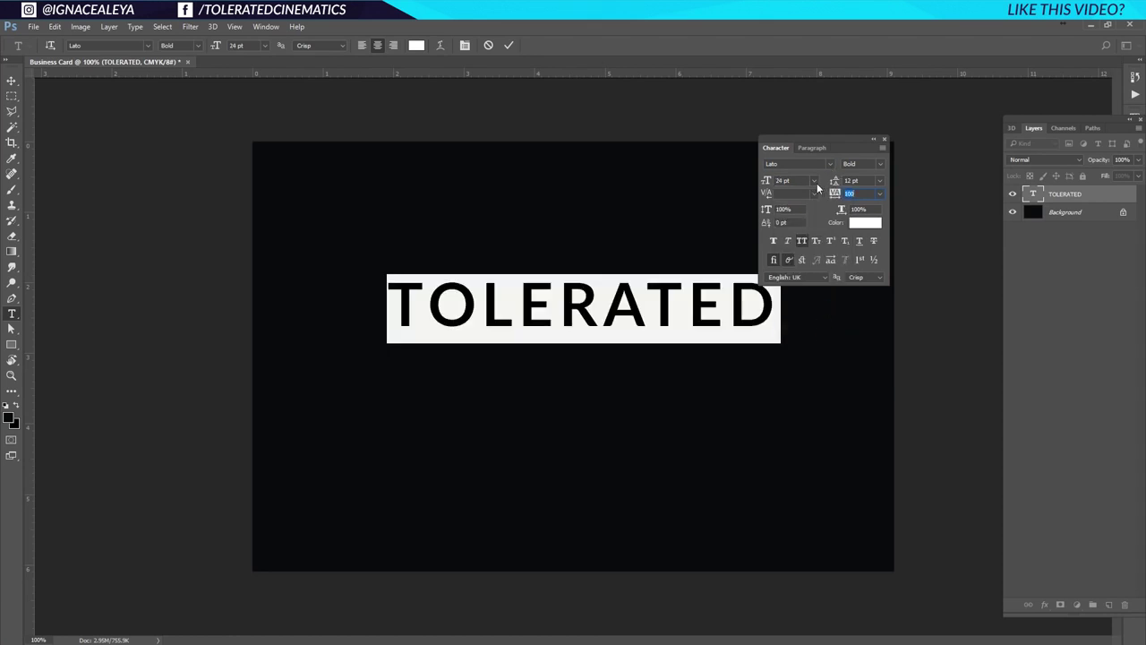
pyautogui.click(814, 181)
pyautogui.click(825, 306)
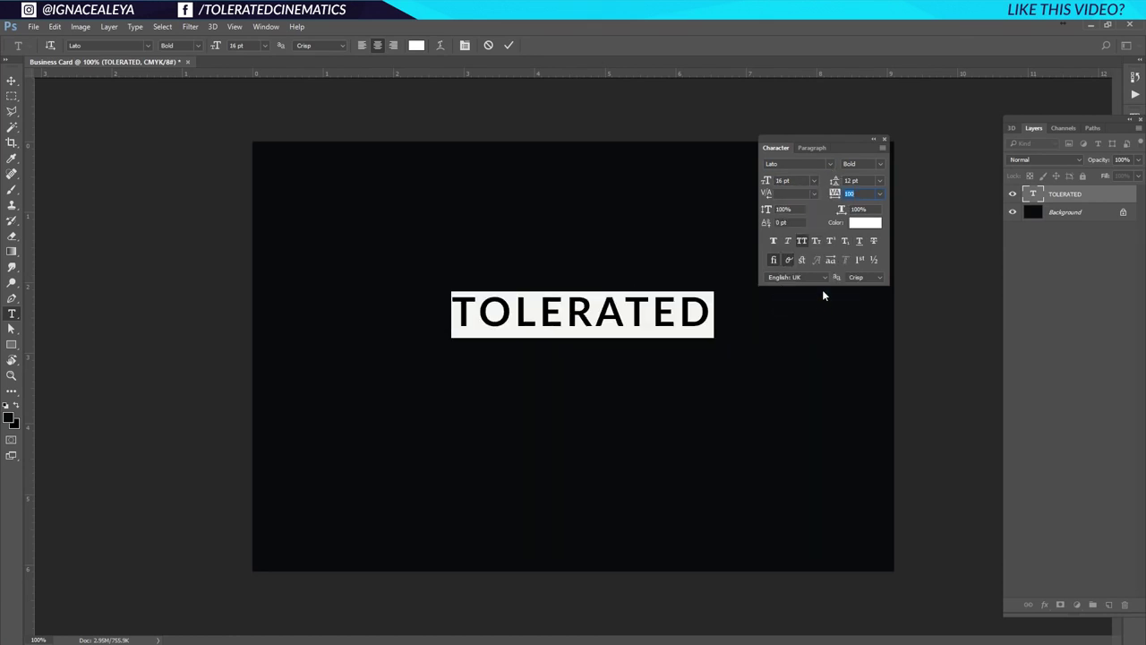
pyautogui.click(713, 310)
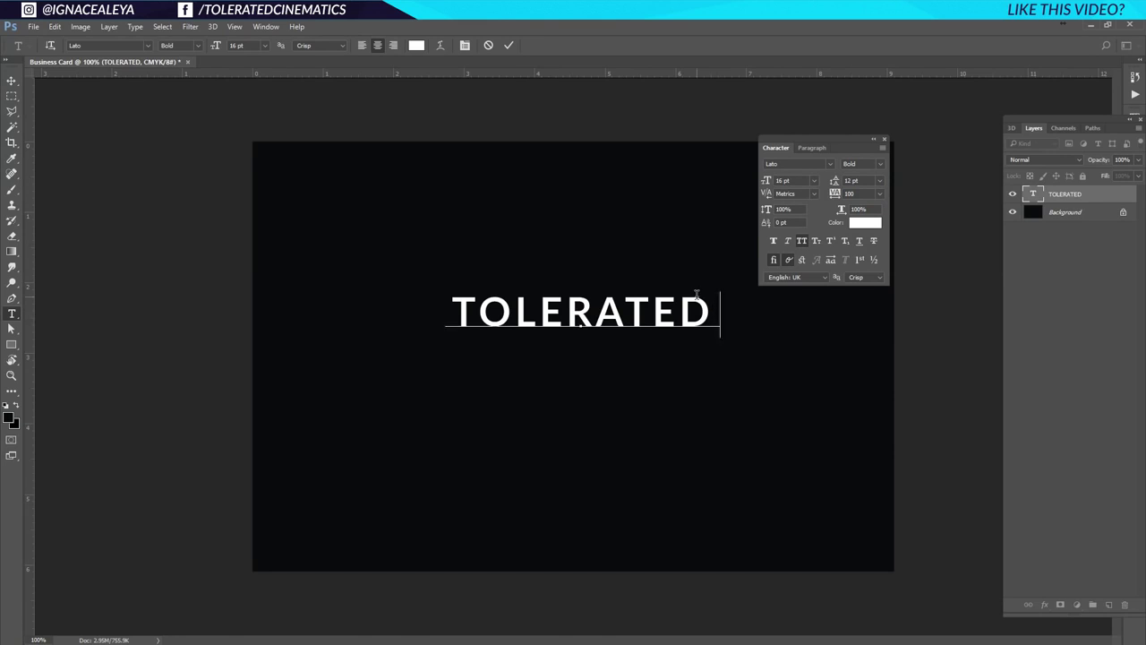
pyautogui.write('.')
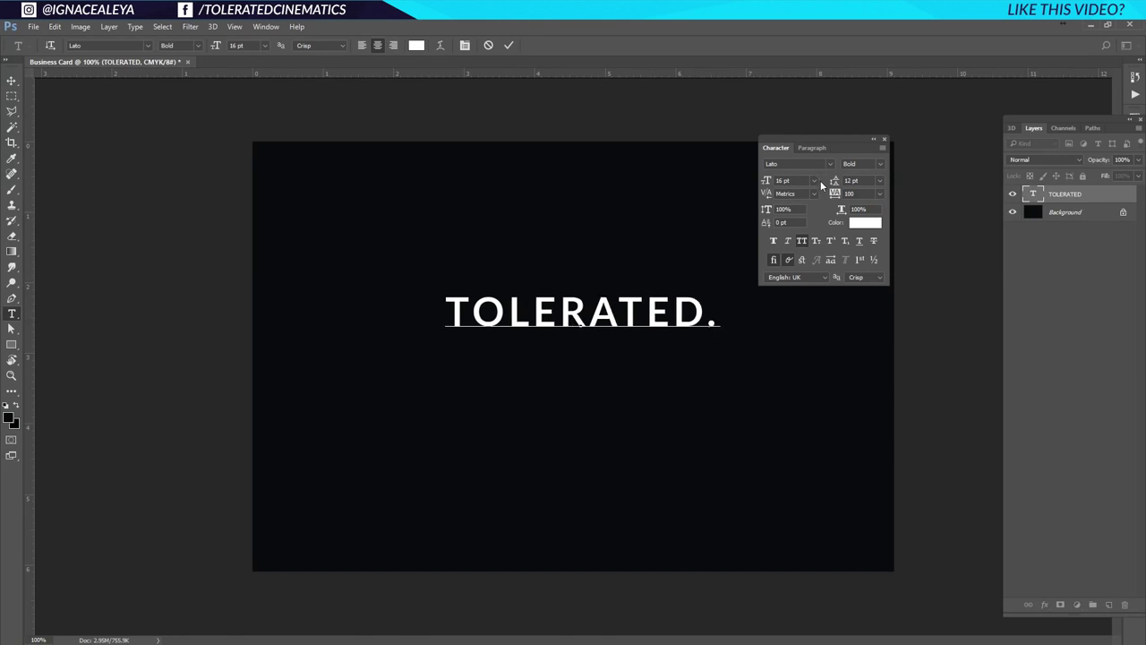
pyautogui.click(12, 82)
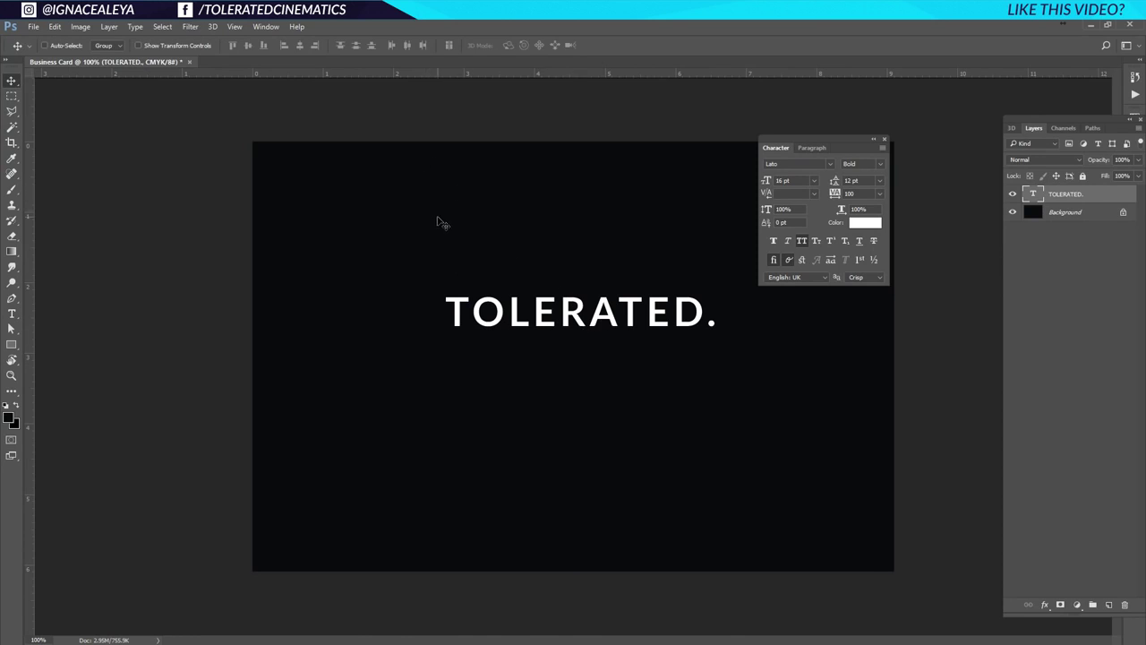
# Align 'TOLERATED.' to the canvas vertical and horizontal centres, then nudge it slightly upward.
pyautogui.hotkey('ctrl', 'a')
pyautogui.click(248, 44)
pyautogui.click(300, 45)
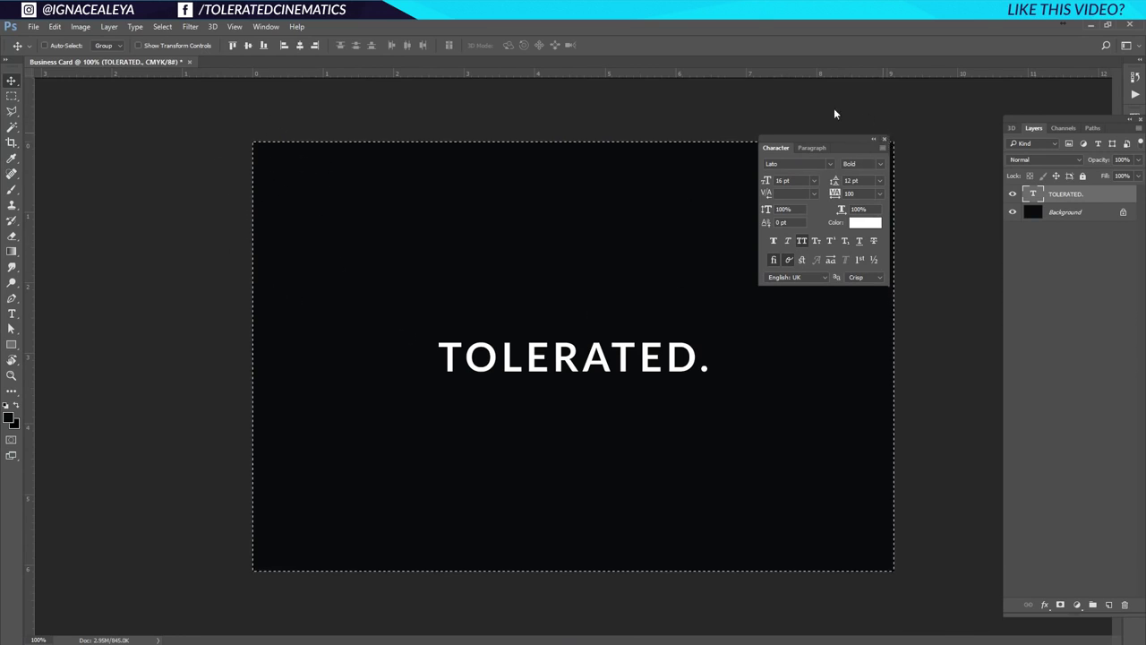
pyautogui.moveTo(567, 363); pyautogui.dragTo(569, 337)
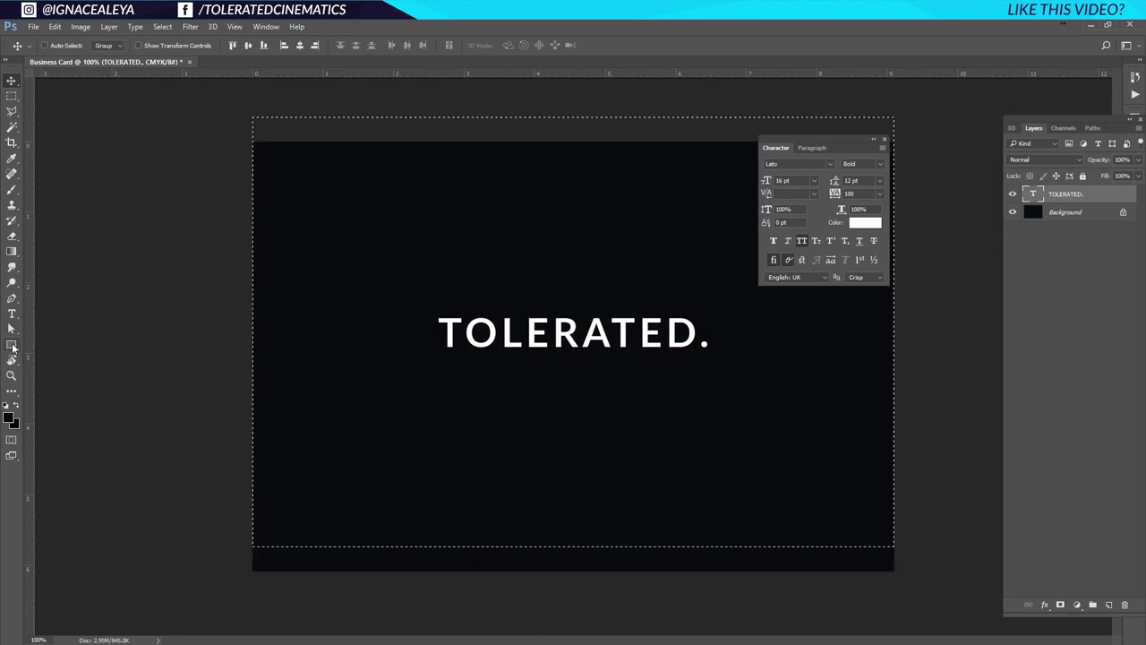
# Set the Rectangle tool's shape fill to bright red using the Color Picker.
pyautogui.click(12, 346)
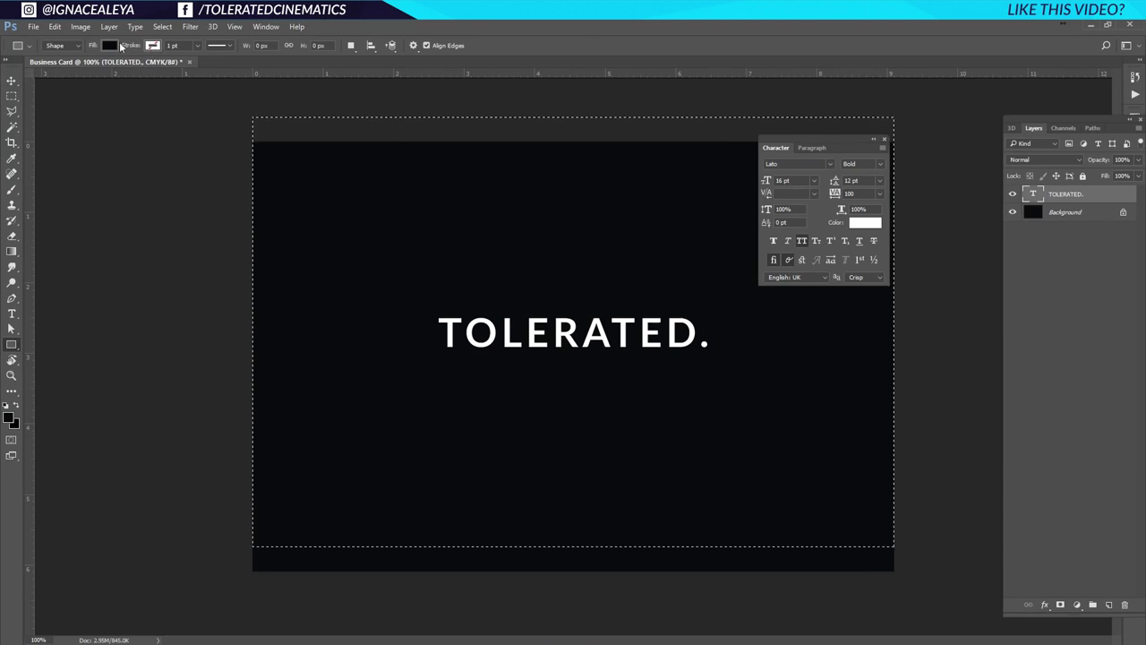
pyautogui.click(110, 44)
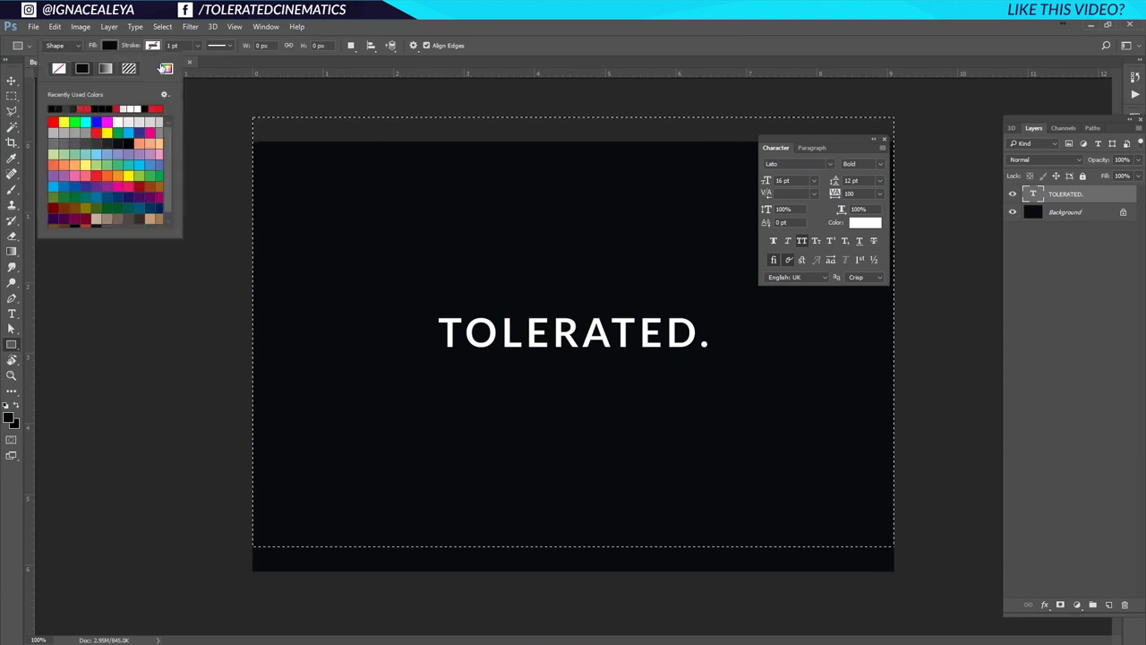
pyautogui.click(166, 68)
pyautogui.moveTo(736, 343); pyautogui.dragTo(742, 304)
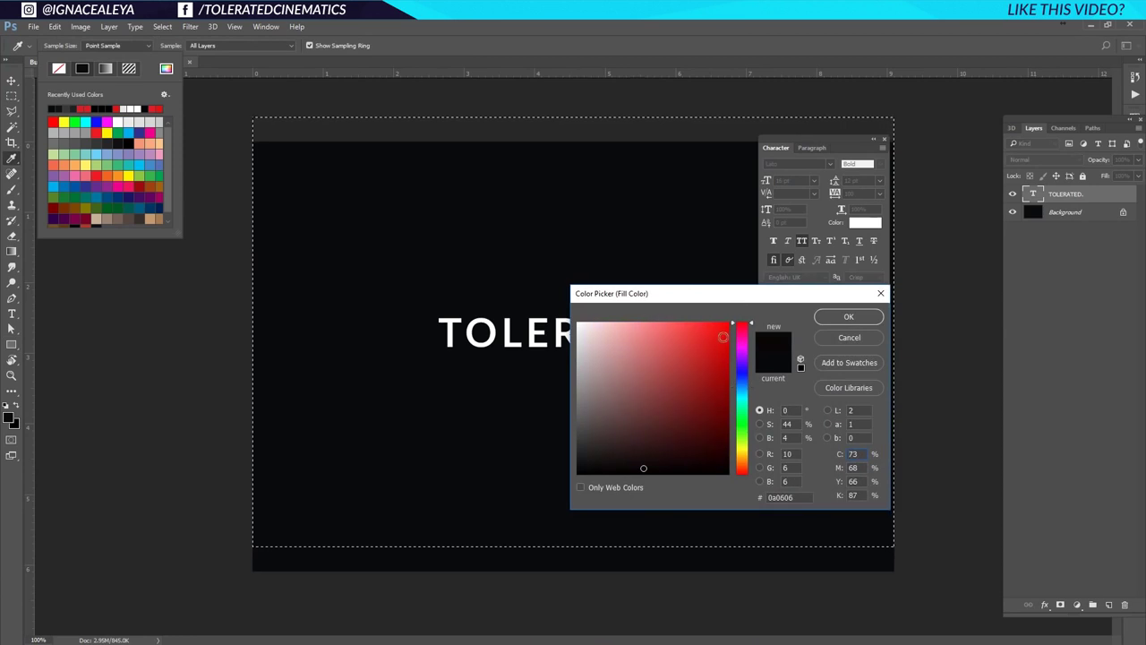
pyautogui.moveTo(709, 353); pyautogui.dragTo(714, 347)
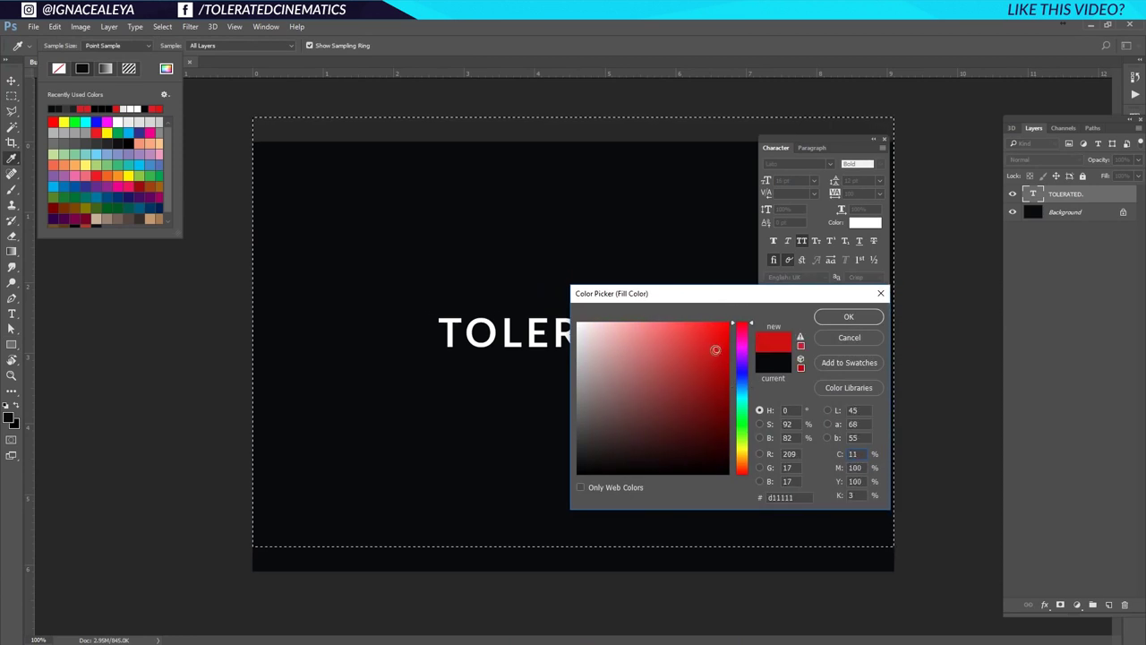
pyautogui.click(715, 344)
pyautogui.click(848, 316)
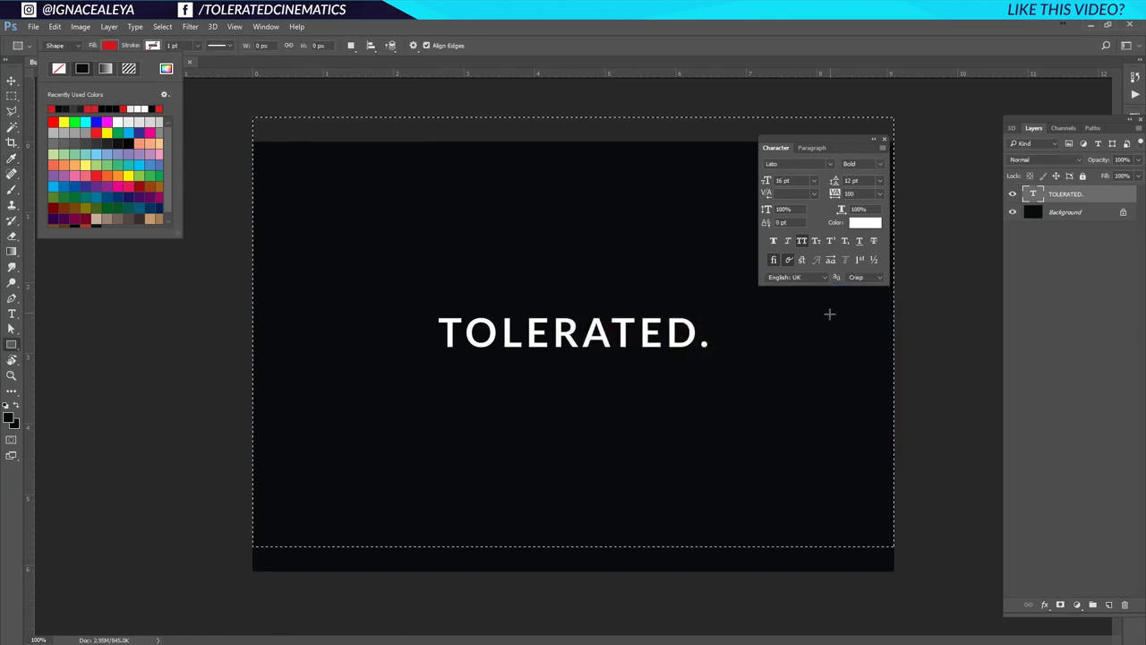
pyautogui.click(419, 334)
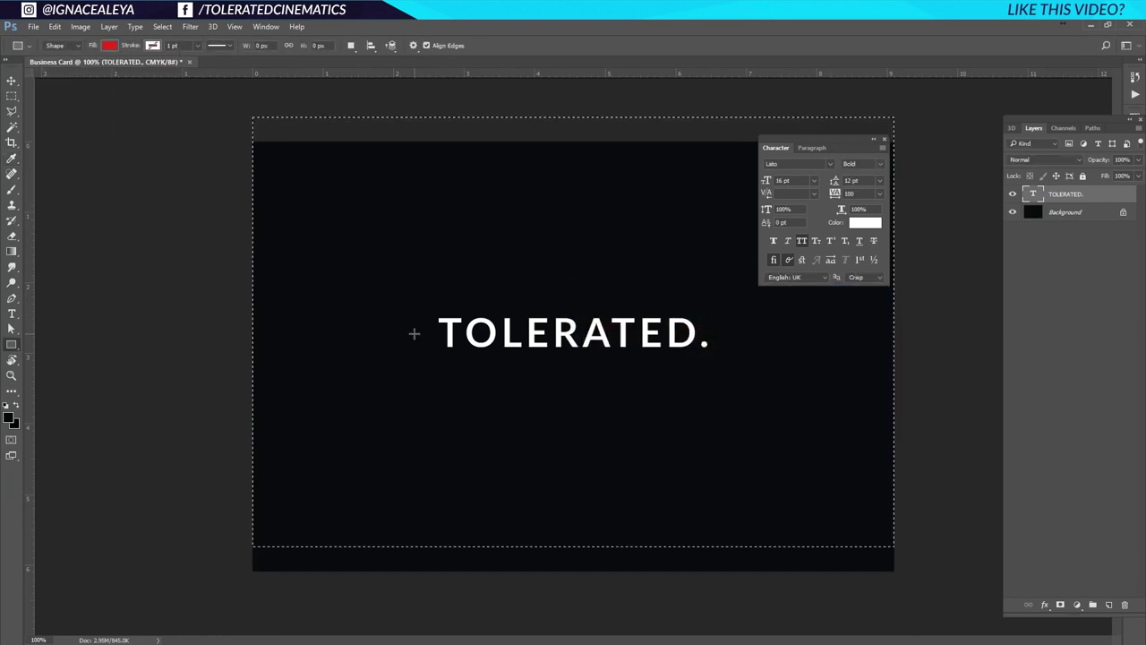
# Draw a red bar, centre it, raise it over the text's upper half, and layer it beneath the text.
pyautogui.moveTo(415, 334)
pyautogui.mouseDown()
pyautogui.moveTo(717, 365)
pyautogui.moveTo(719, 304)
pyautogui.mouseUp()
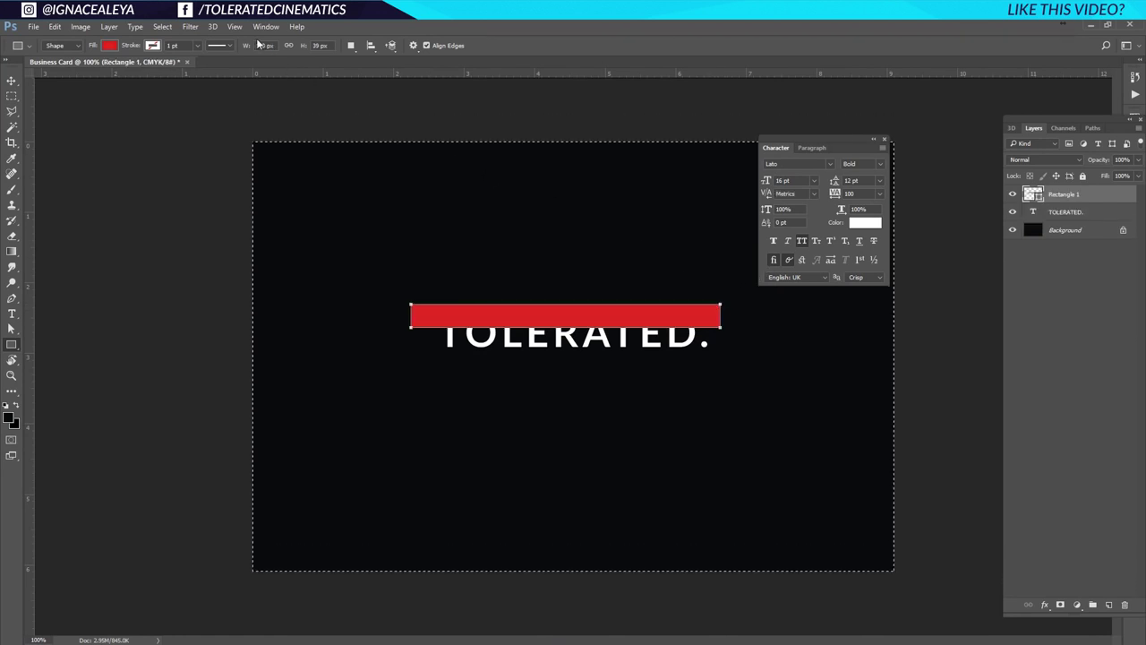
pyautogui.press('v')
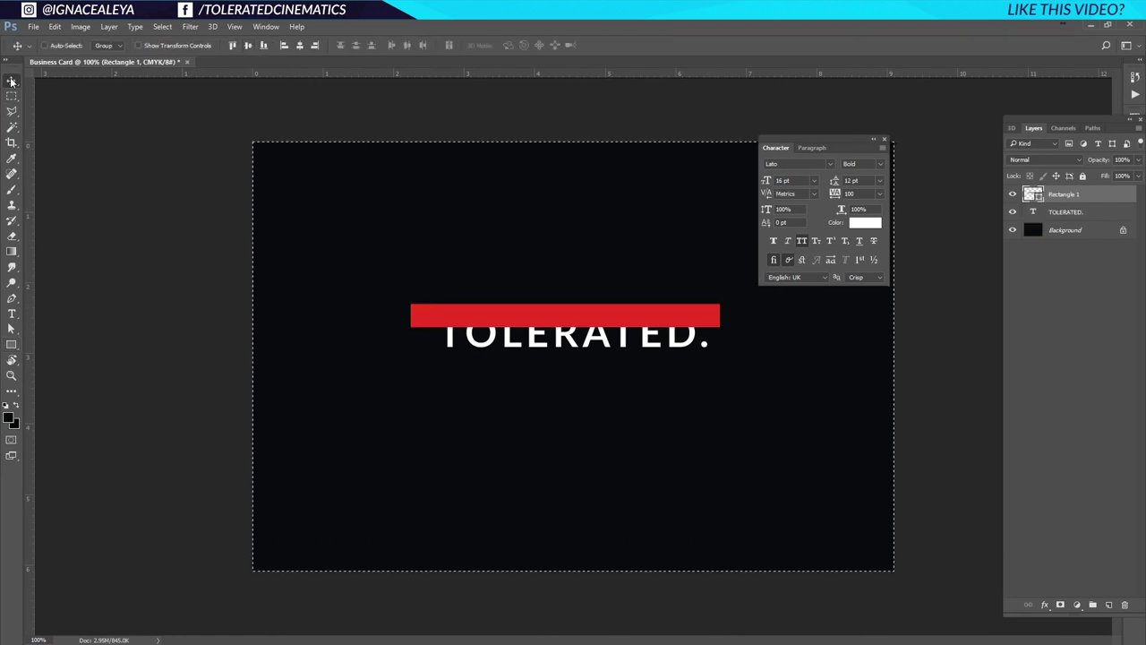
pyautogui.click(248, 46)
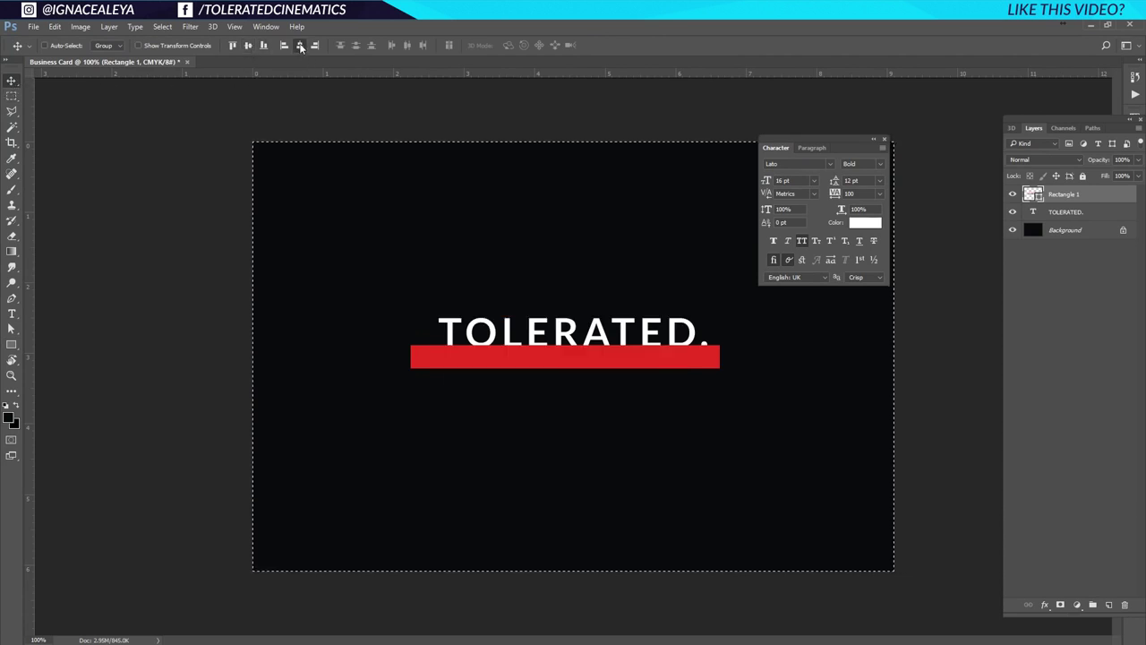
pyautogui.click(299, 46)
pyautogui.hotkey('ctrl', 'd')
pyautogui.moveTo(564, 345); pyautogui.dragTo(565, 305)
pyautogui.moveTo(1089, 194); pyautogui.dragTo(1081, 220)
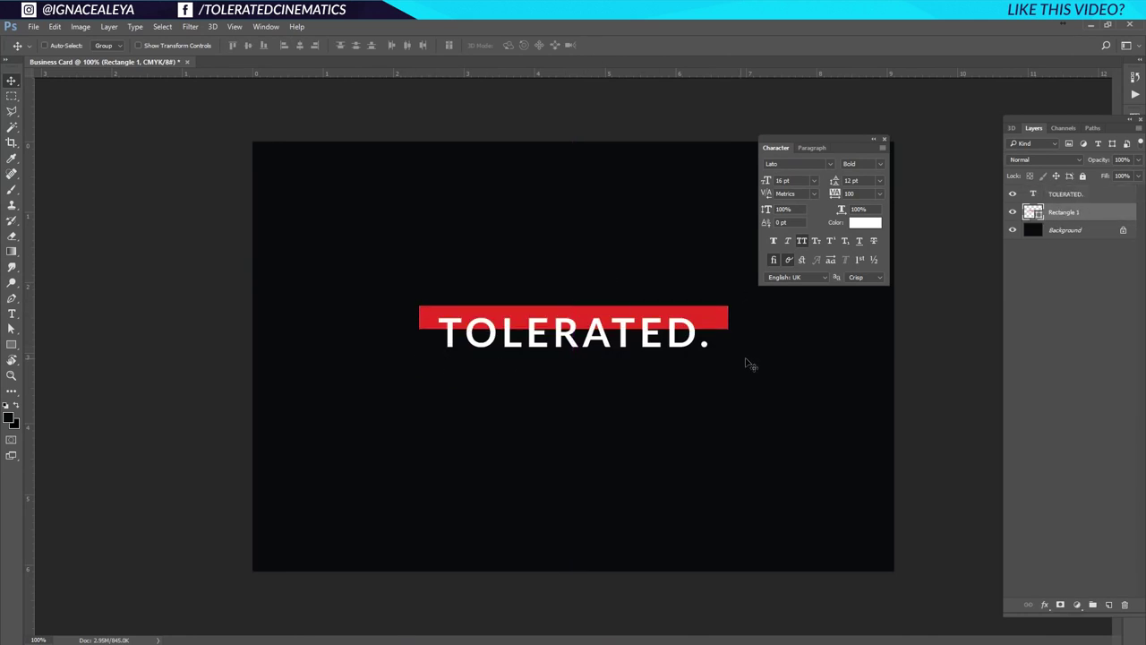
pyautogui.click(885, 140)
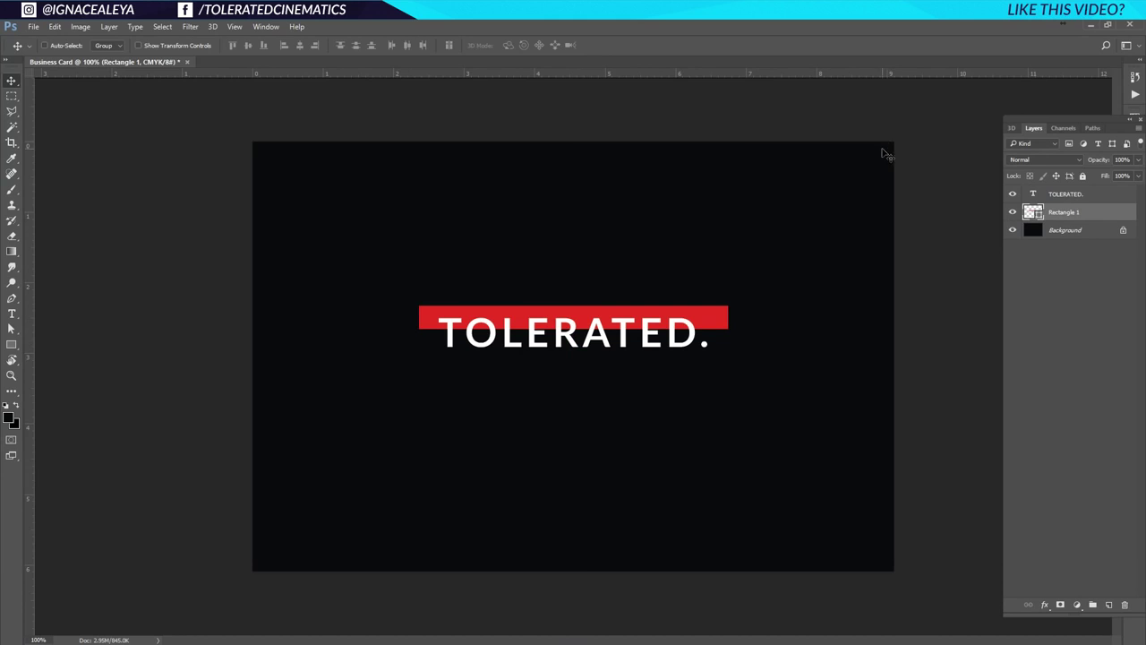
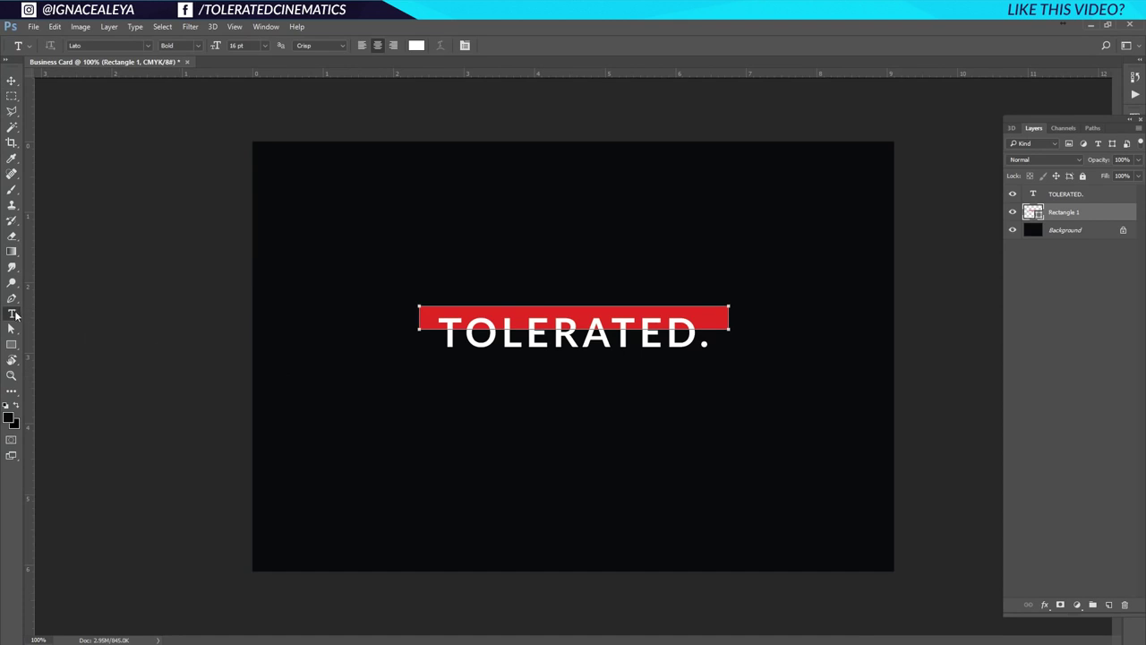
# Type CINEMATICS on a new line below TOLERATED. and set it to Lato Light.
pyautogui.click(482, 419)
pyautogui.write('CINEMATICS')
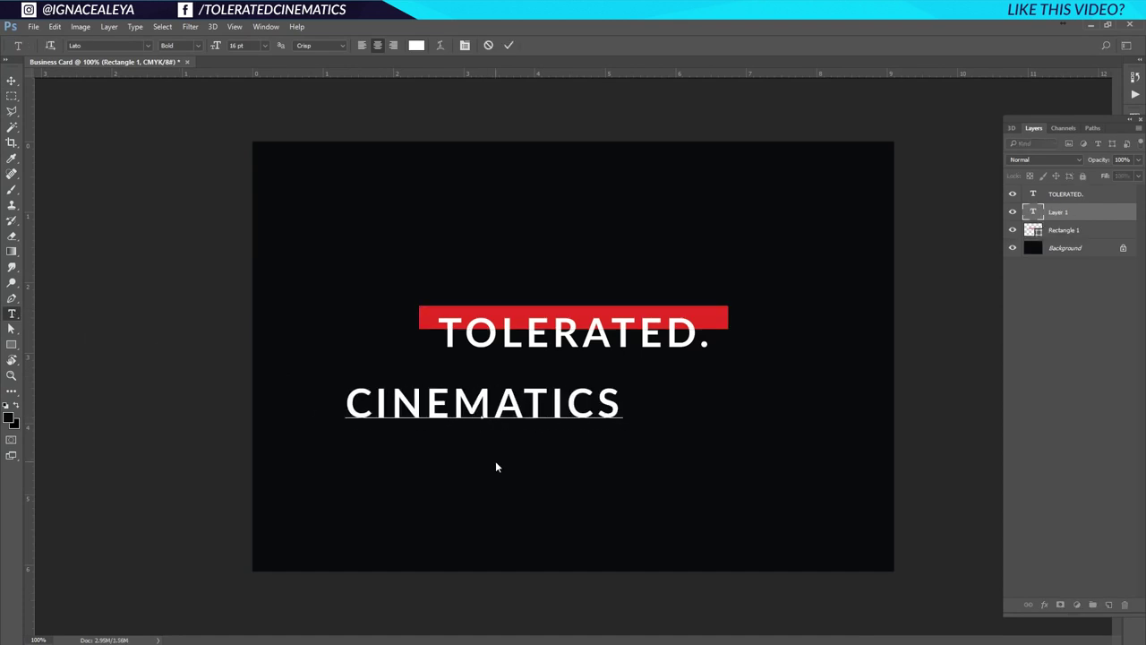
pyautogui.hotkey('ctrl', 'a')
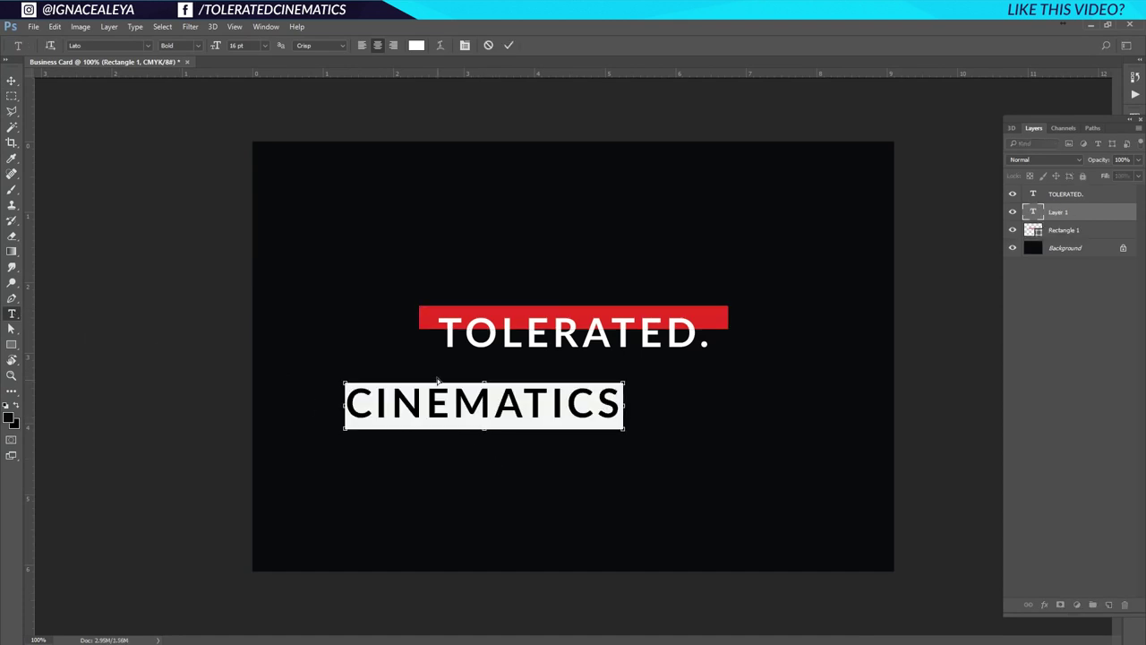
pyautogui.click(465, 45)
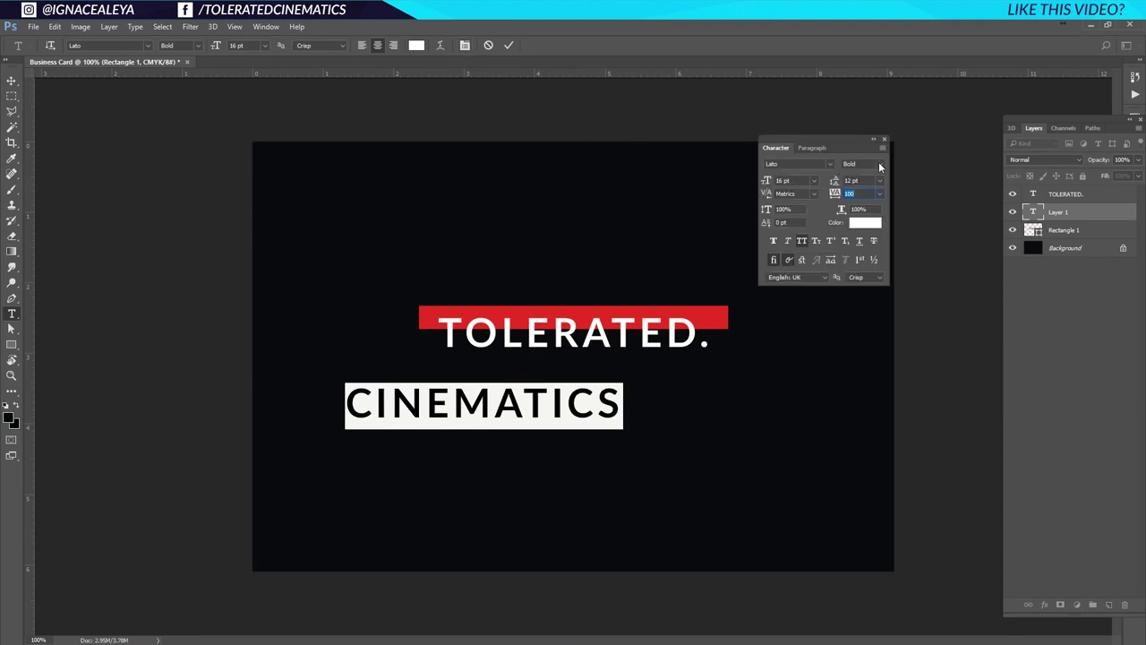
pyautogui.click(881, 165)
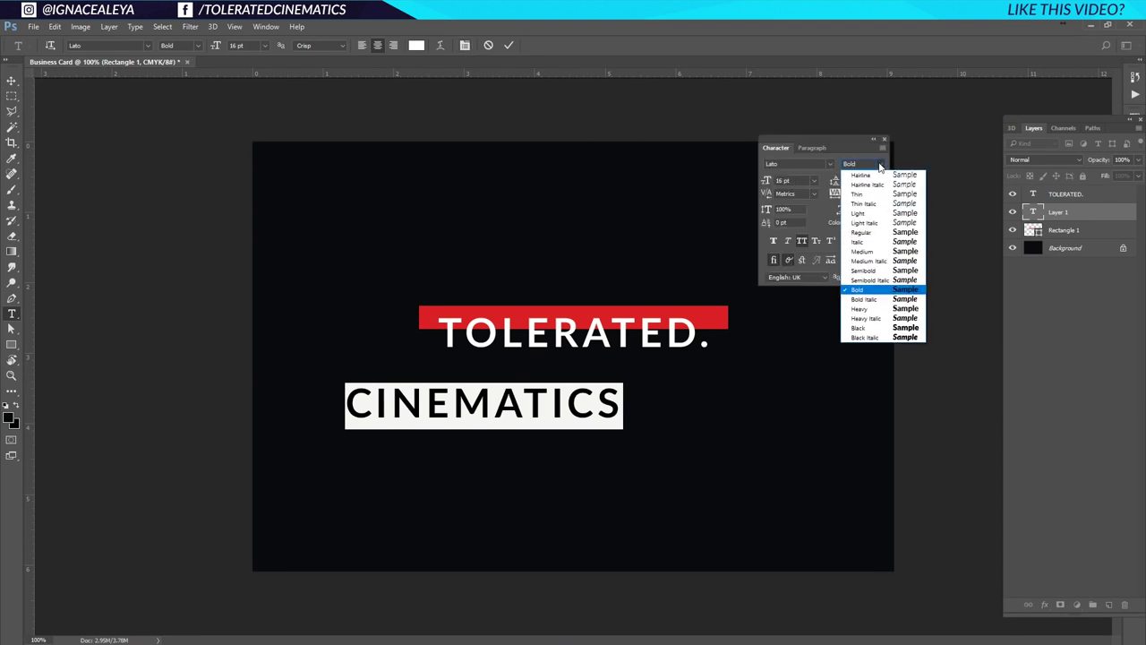
pyautogui.click(857, 214)
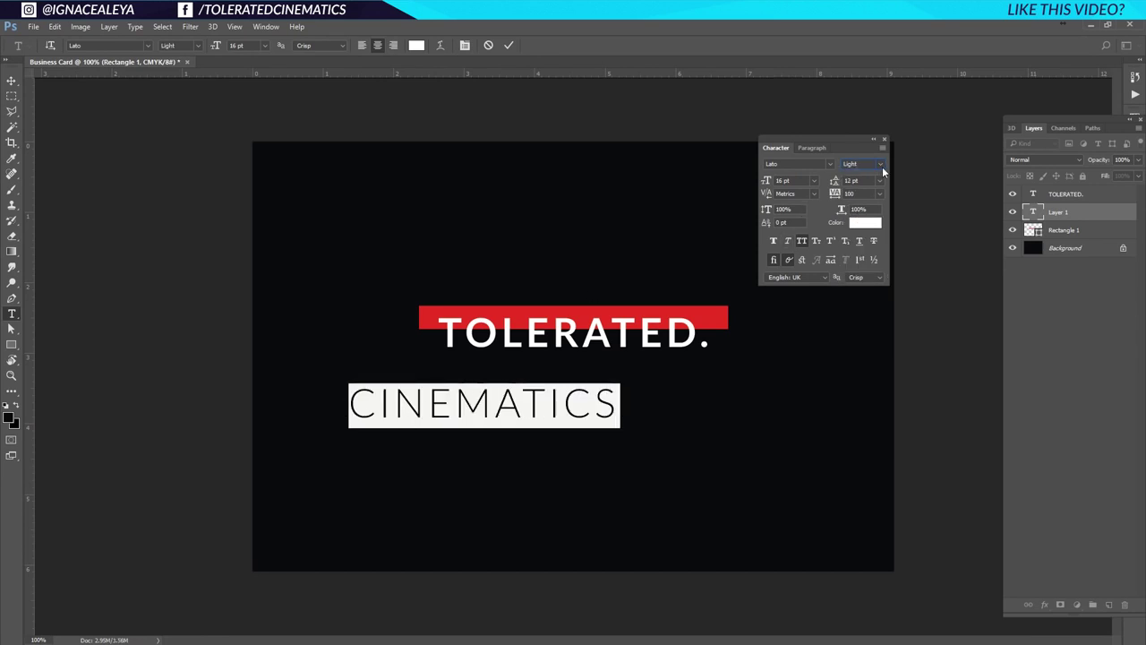
# Try the Hairline weight on CINEMATICS, then return it to Light.
pyautogui.click(881, 164)
pyautogui.click(877, 182)
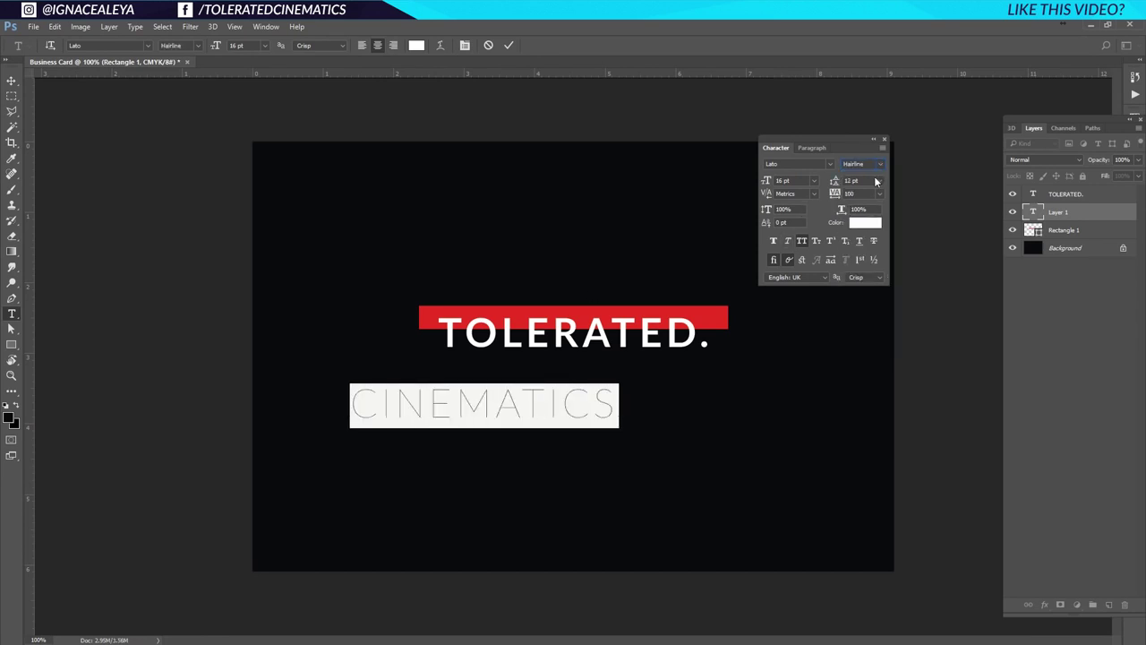
pyautogui.click(527, 420)
pyautogui.hotkey('ctrl', 'a')
pyautogui.click(881, 165)
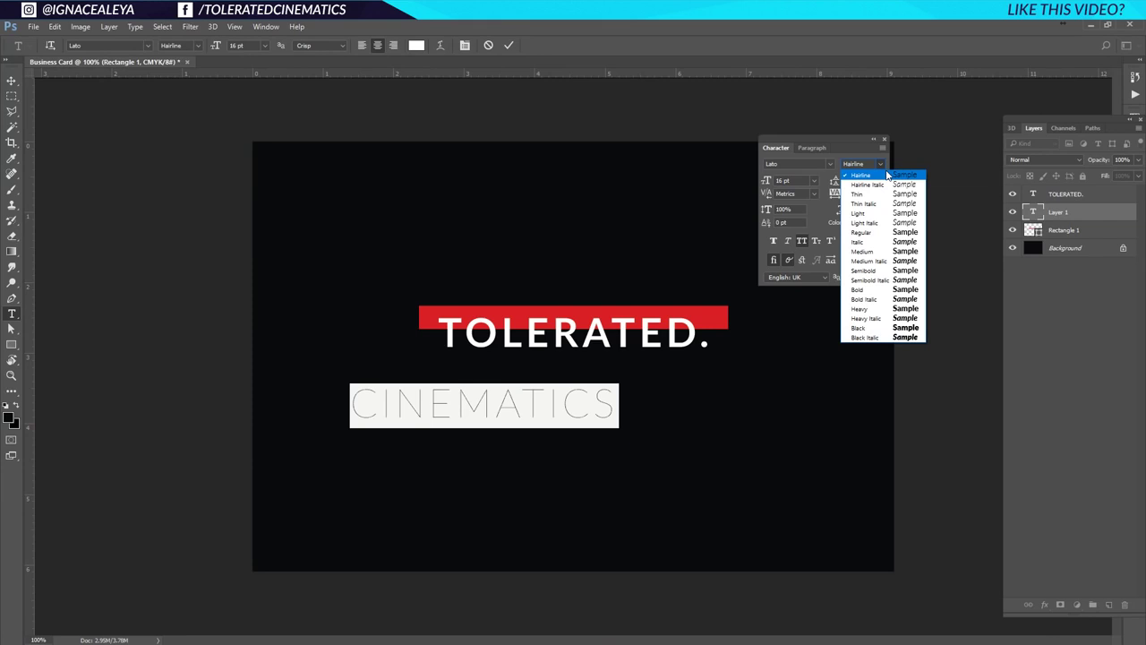
pyautogui.click(868, 215)
pyautogui.click(542, 398)
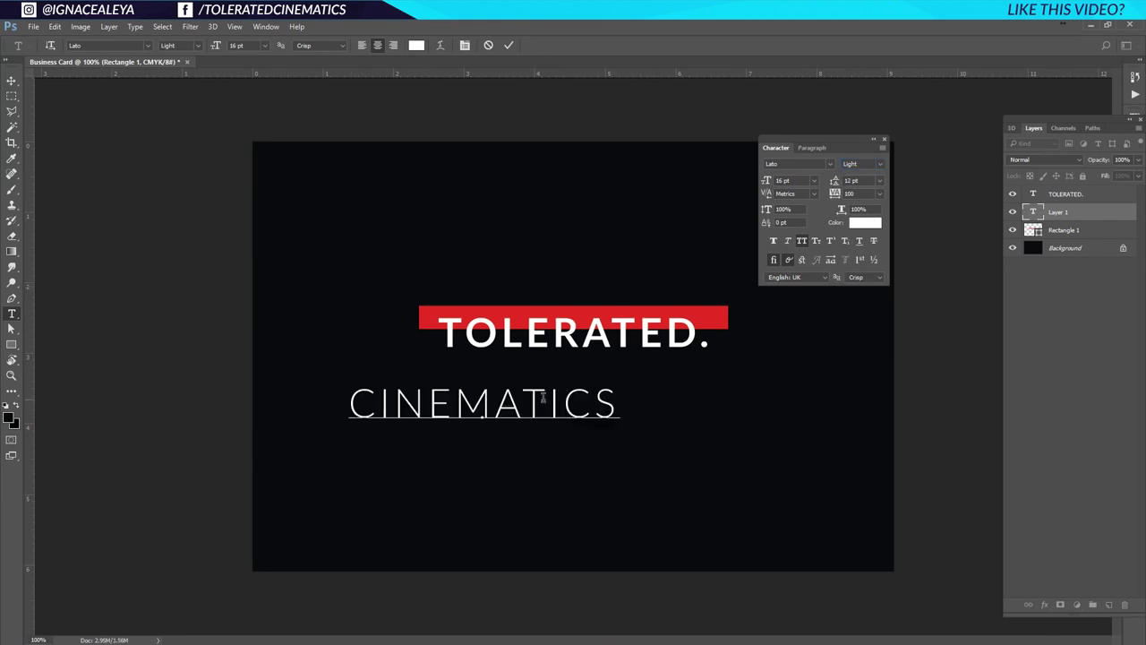
# Set CINEMATICS to 9 pt with 1000 tracking and centre it under TOLERATED.
pyautogui.doubleClick(607, 405)
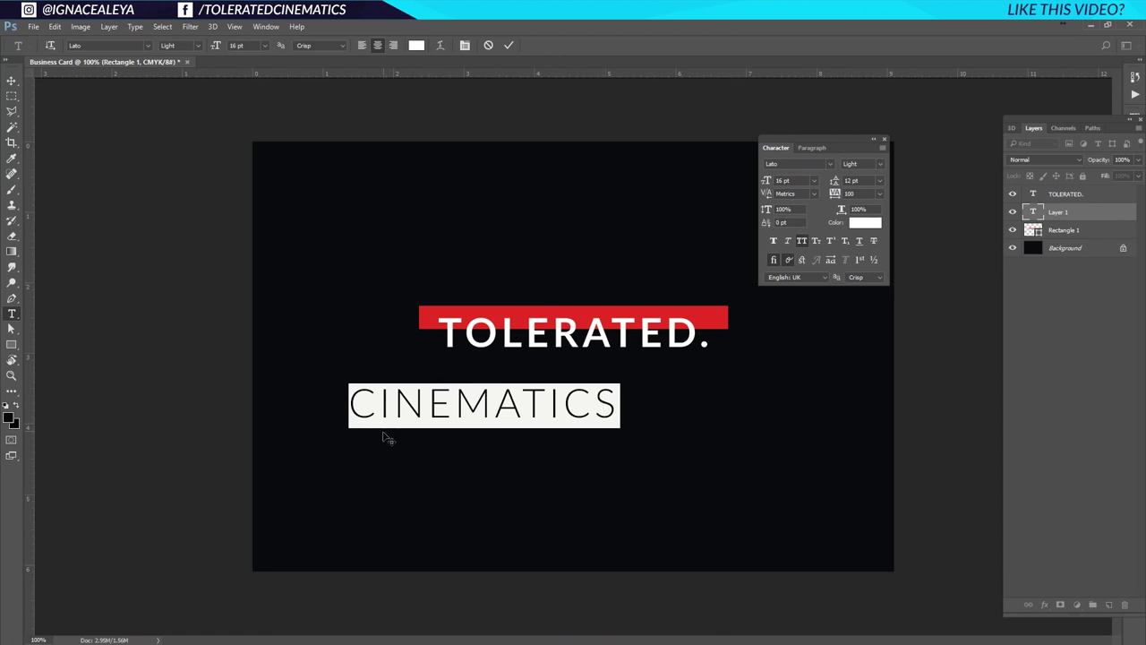
pyautogui.click(814, 181)
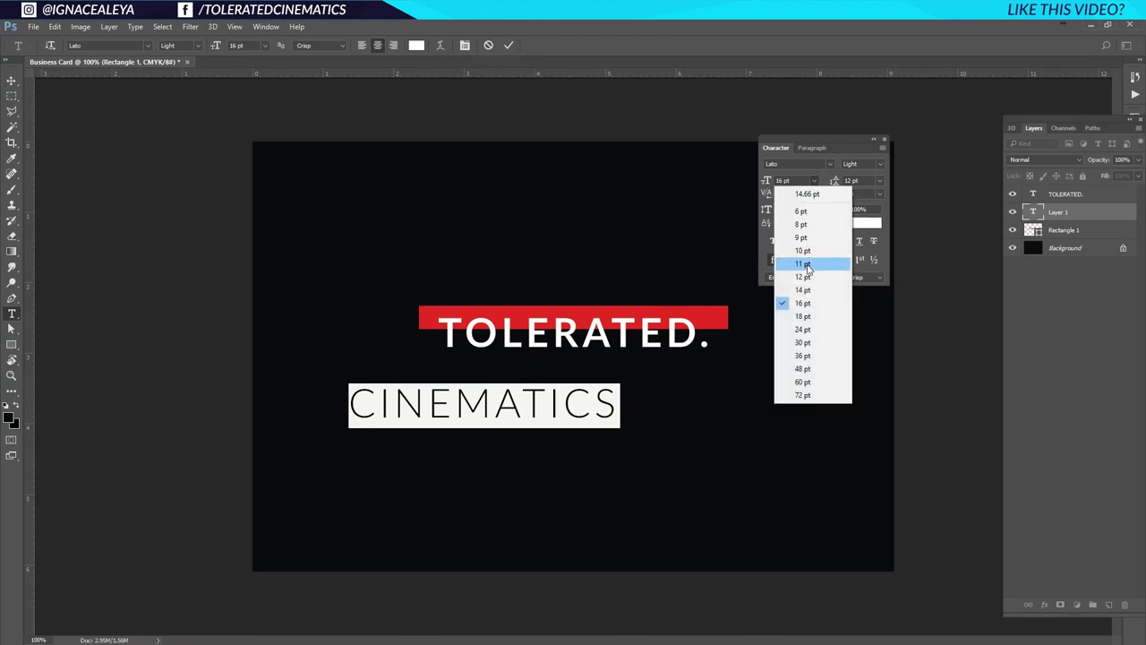
pyautogui.click(805, 237)
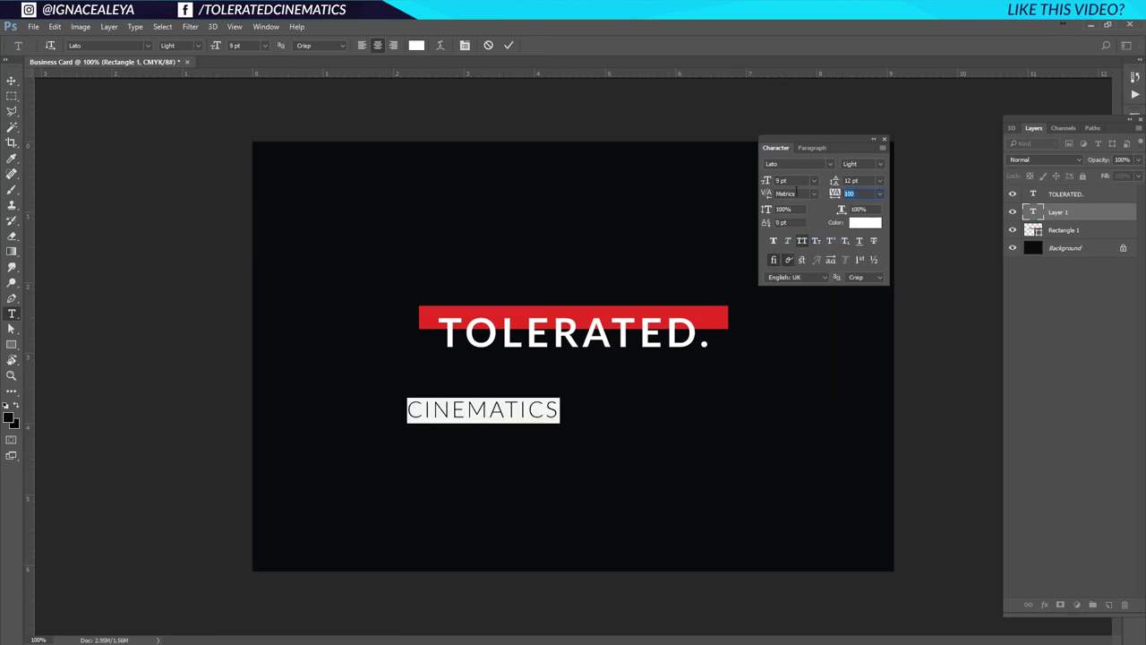
pyautogui.write('1000')
pyautogui.press('Return')
pyautogui.click(521, 409)
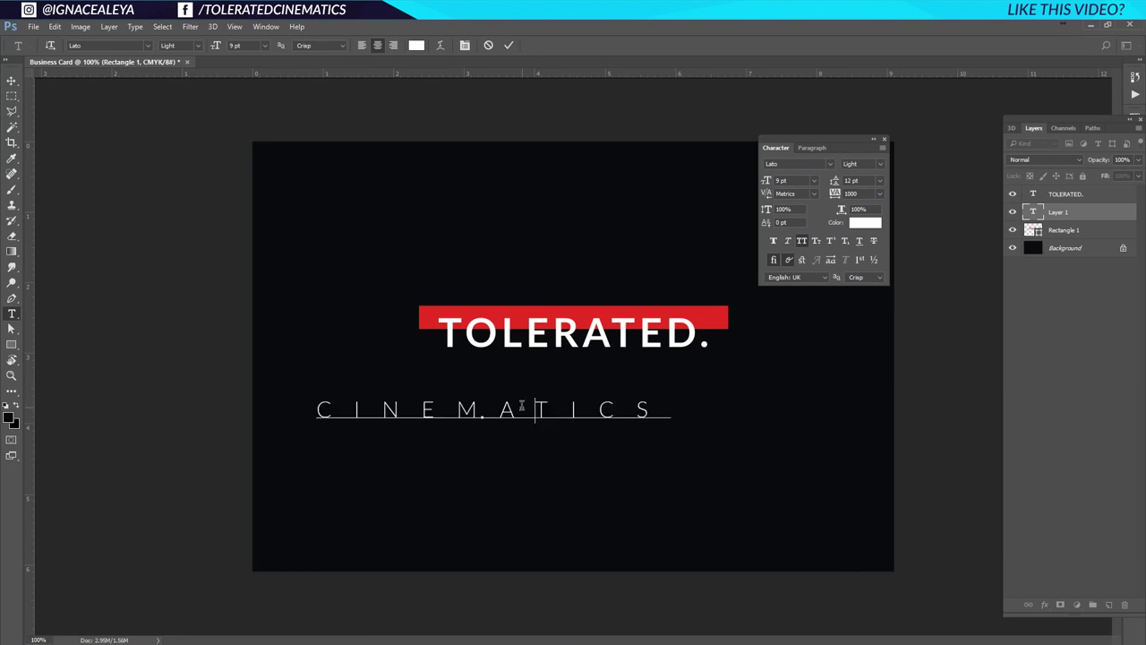
pyautogui.click(17, 85)
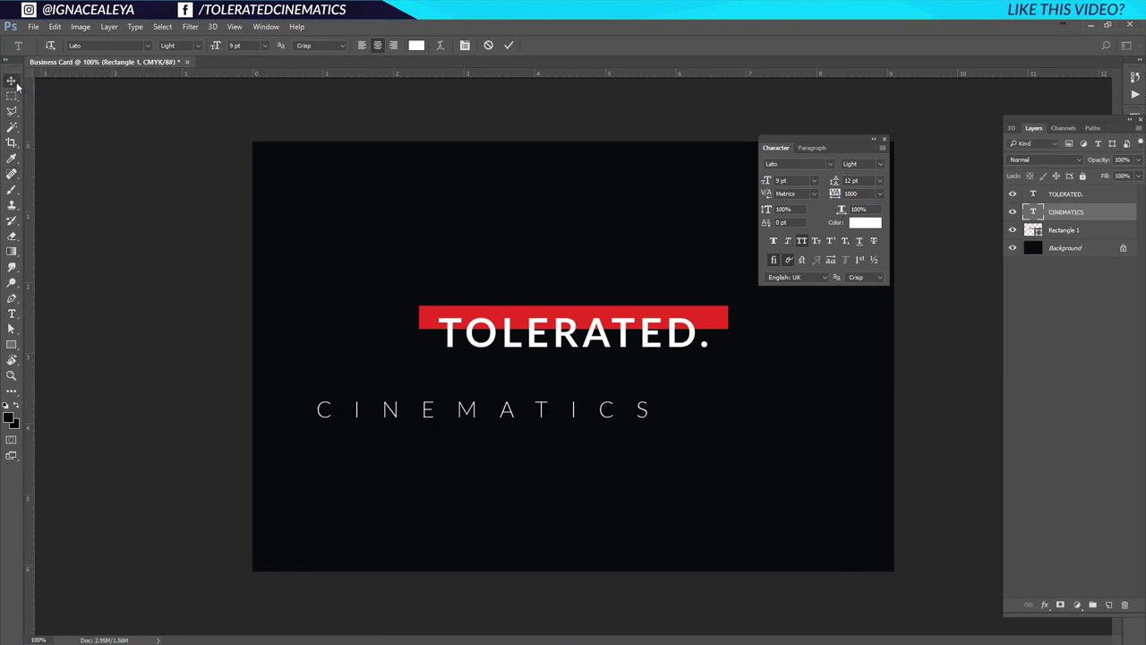
pyautogui.moveTo(453, 412); pyautogui.dragTo(546, 396)
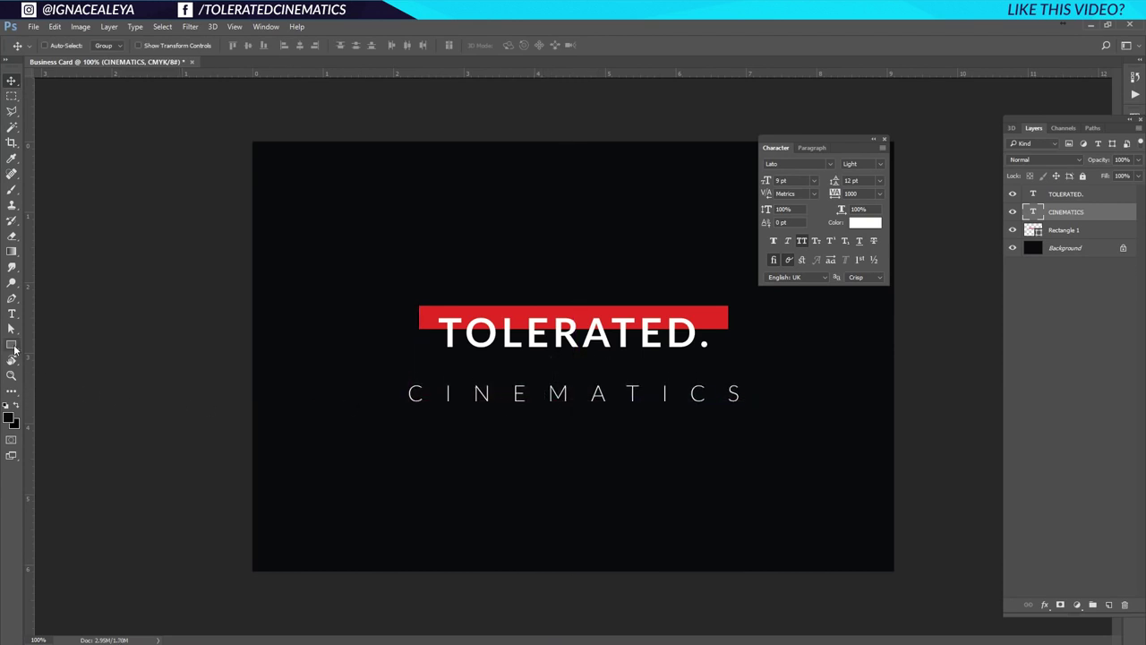
# Draw a short red bar above the C and place a duplicate just below CINEMATICS.
pyautogui.click(11, 346)
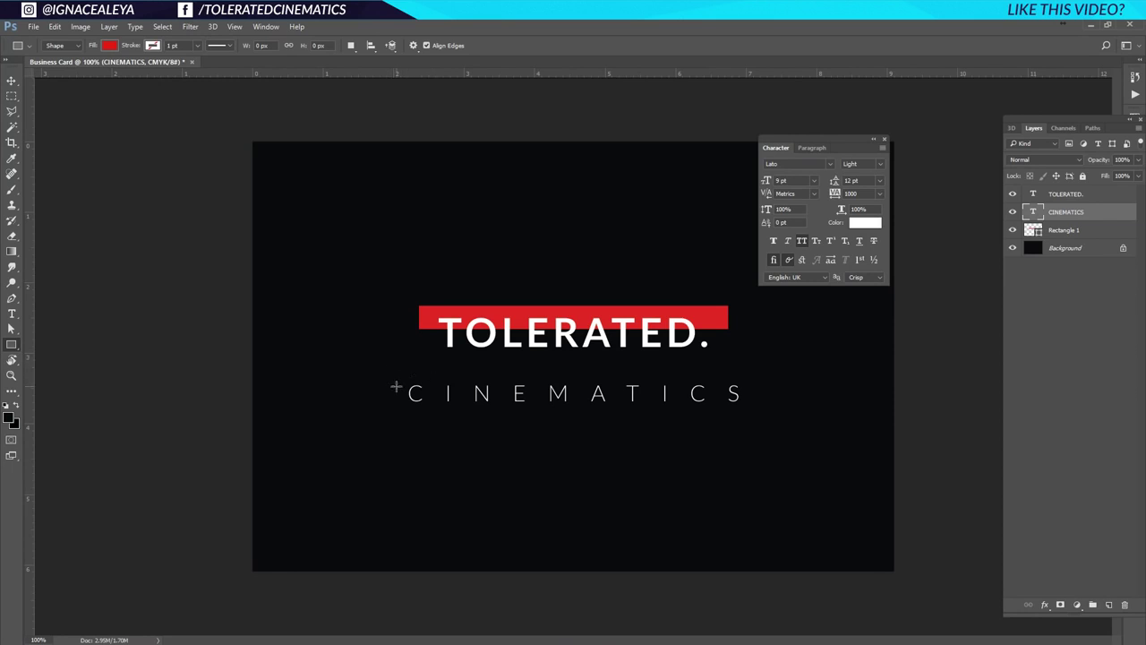
pyautogui.moveTo(403, 370); pyautogui.dragTo(405, 382)
pyautogui.press('v')
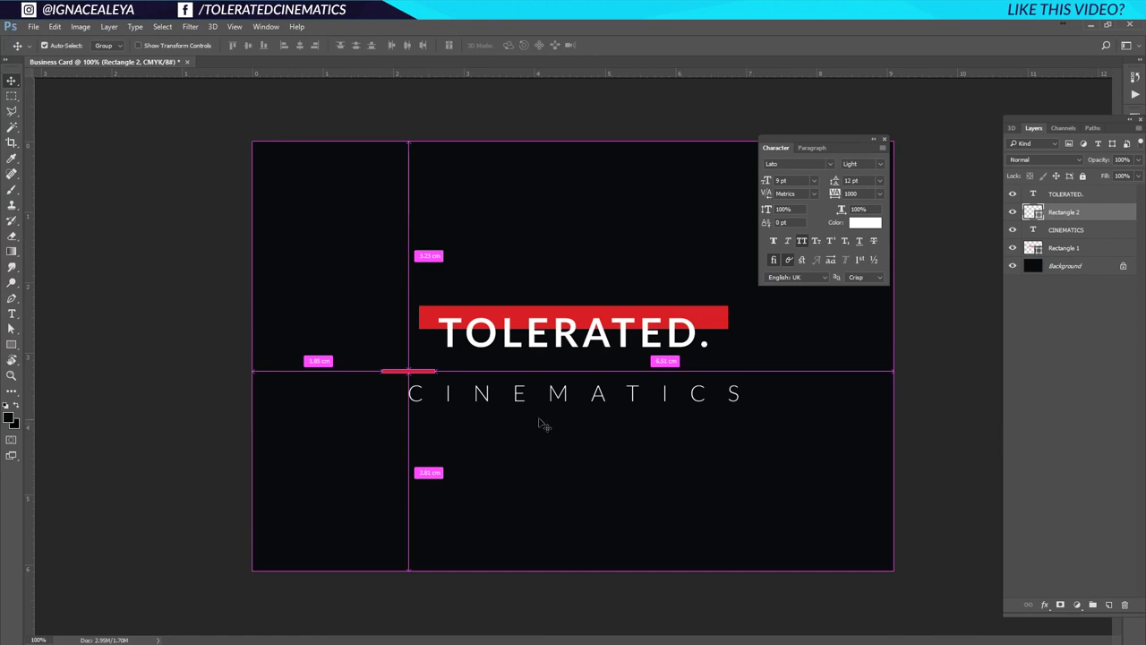
pyautogui.hotkey('ctrl', 'j')
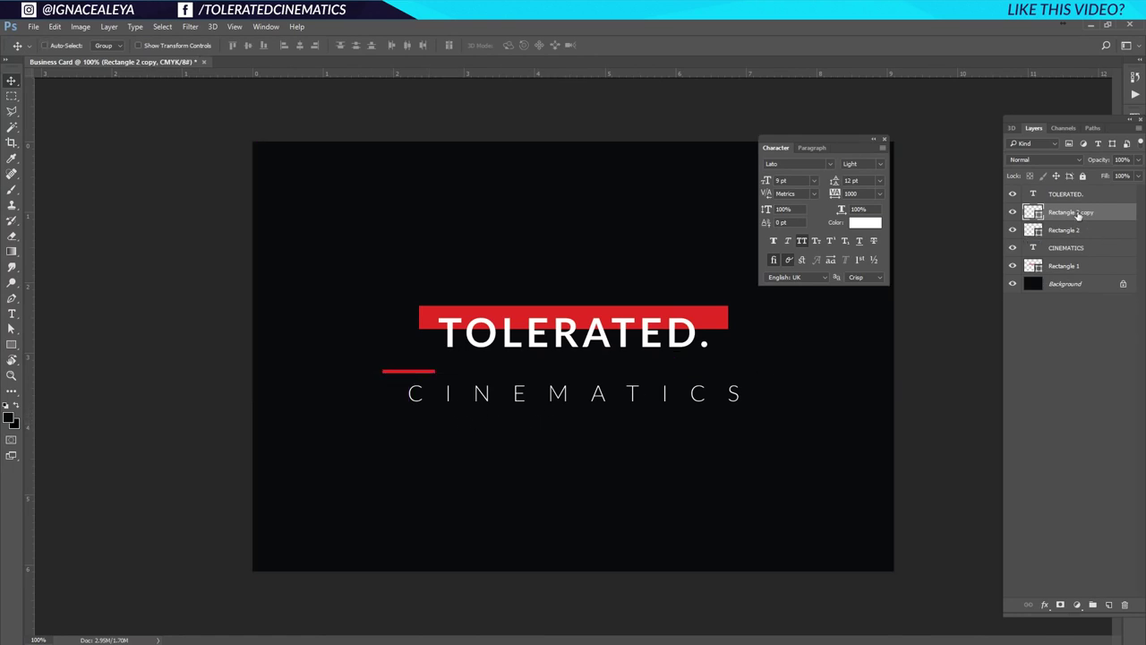
pyautogui.moveTo(1087, 215); pyautogui.dragTo(1111, 605)
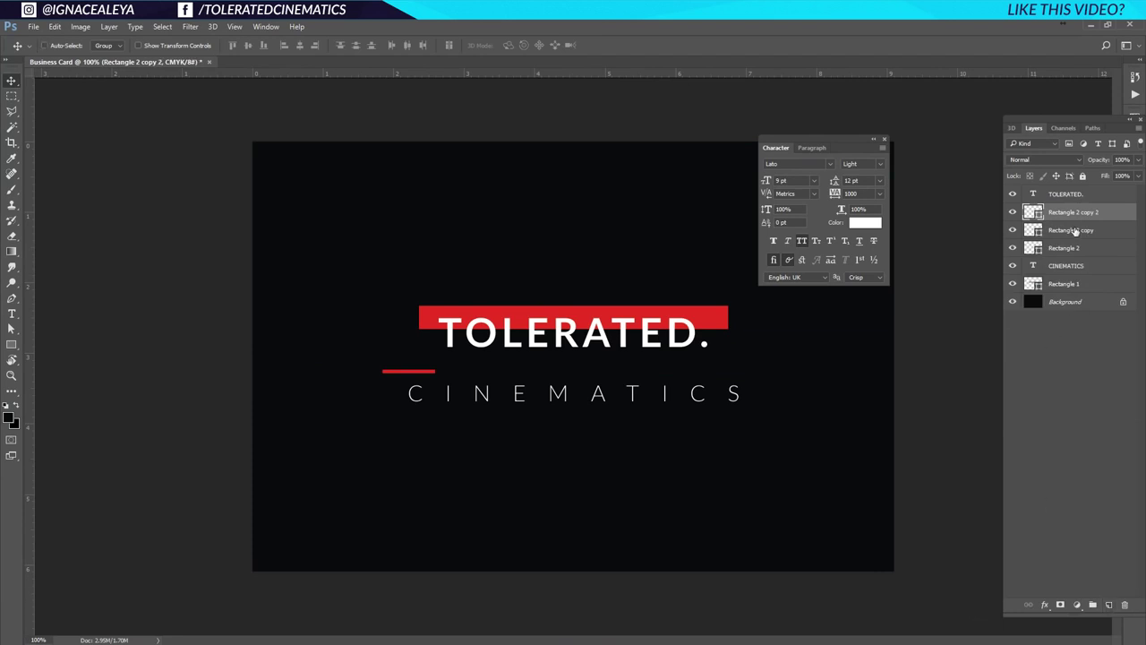
pyautogui.hotkey('ctrl', 'z')
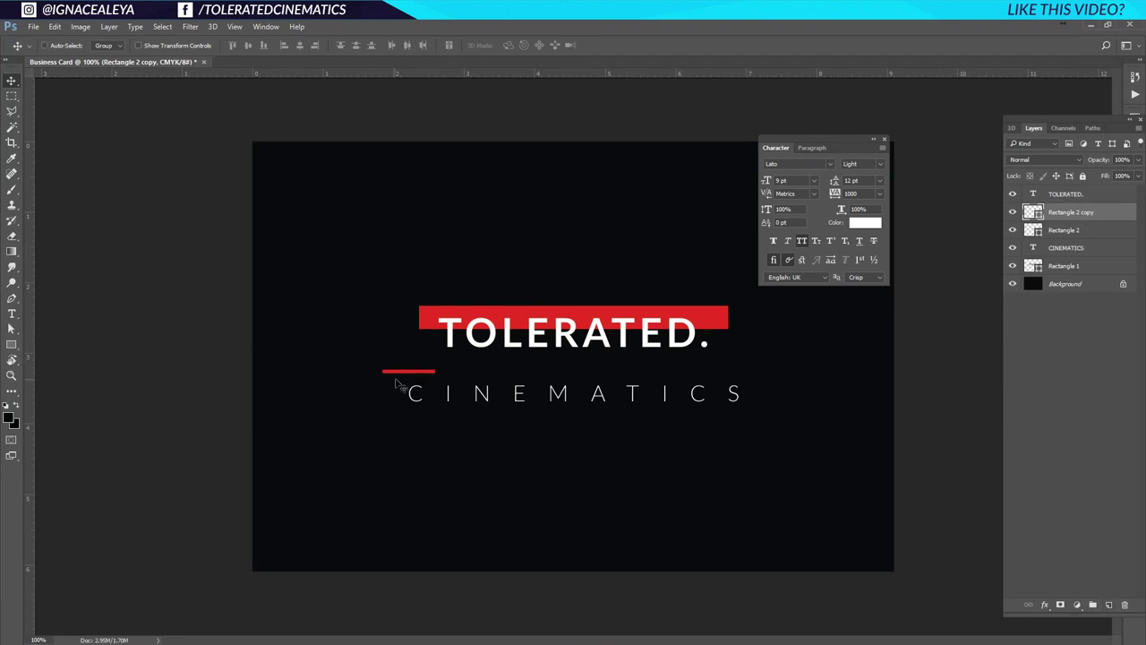
pyautogui.moveTo(404, 381); pyautogui.dragTo(404, 419)
pyautogui.click(1092, 229)
# Duplicate both red bars and move the copies to the S end of CINEMATICS.
pyautogui.keyDown('shift'); pyautogui.click(1097, 214); pyautogui.keyUp('shift')
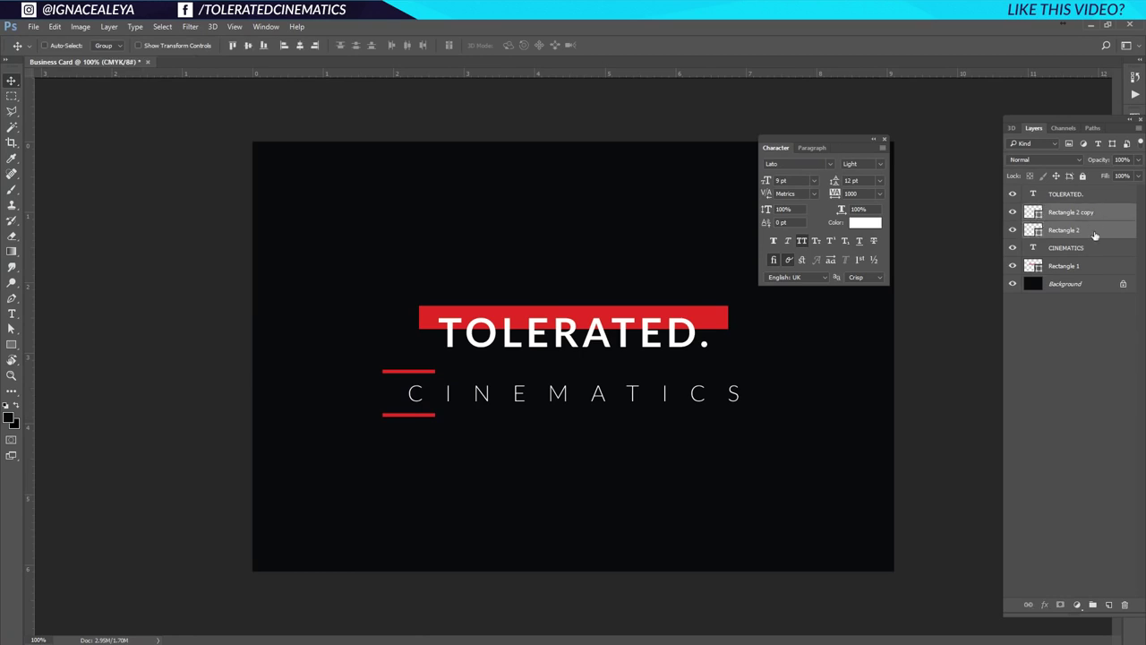
pyautogui.hotkey('ctrl', 'j')
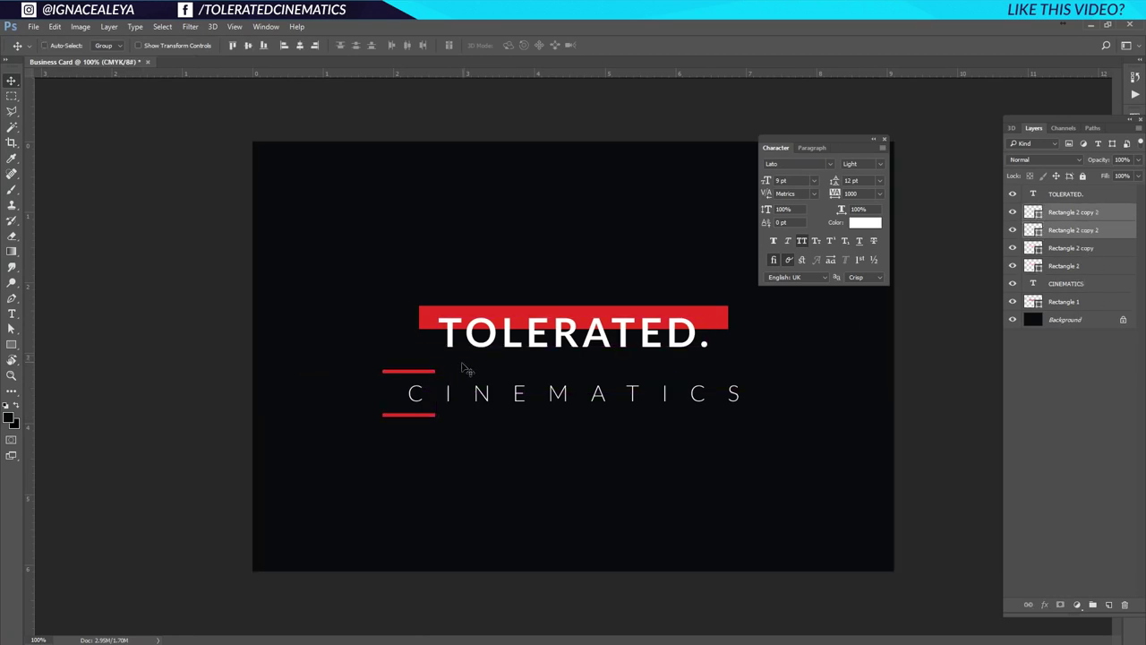
pyautogui.hotkey('shift', 'Down')
pyautogui.hotkey('shift', 'Right')
pyautogui.hotkey('shift', 'Up')
pyautogui.hotkey('shift', 'Left')
pyautogui.moveTo(411, 383); pyautogui.dragTo(741, 389)
# Move CINEMATICS and its four bars lower and scale them to about 83%.
pyautogui.click(1090, 212)
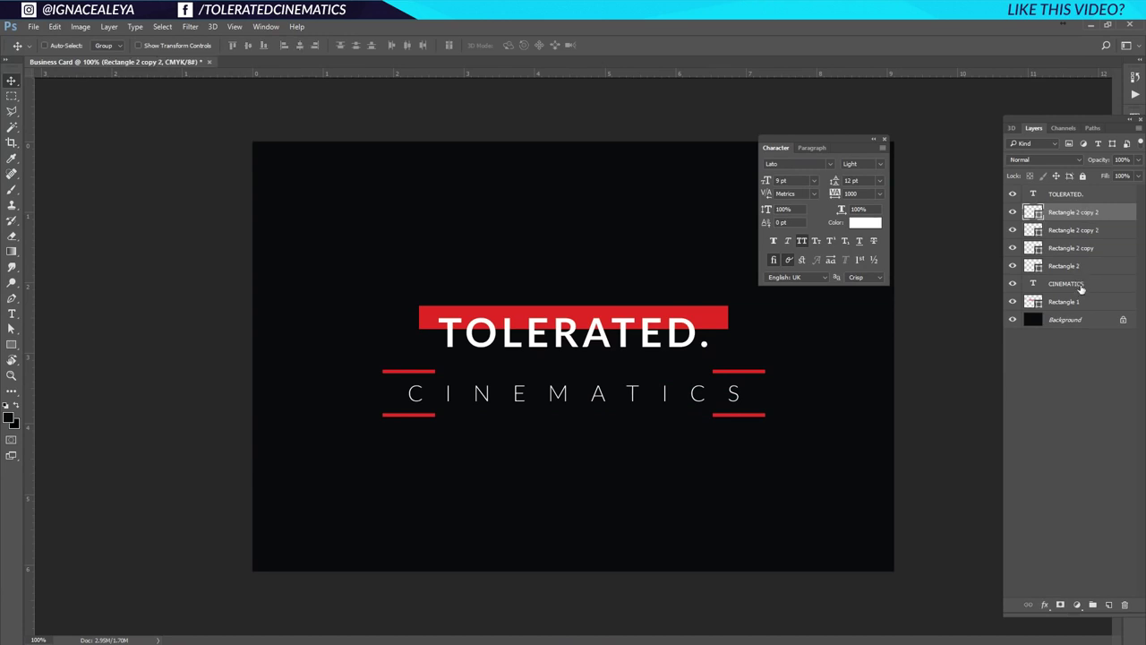
pyautogui.keyDown('shift'); pyautogui.click(1081, 286); pyautogui.keyUp('shift')
pyautogui.moveTo(619, 415); pyautogui.dragTo(621, 447)
pyautogui.hotkey('ctrl', 't')
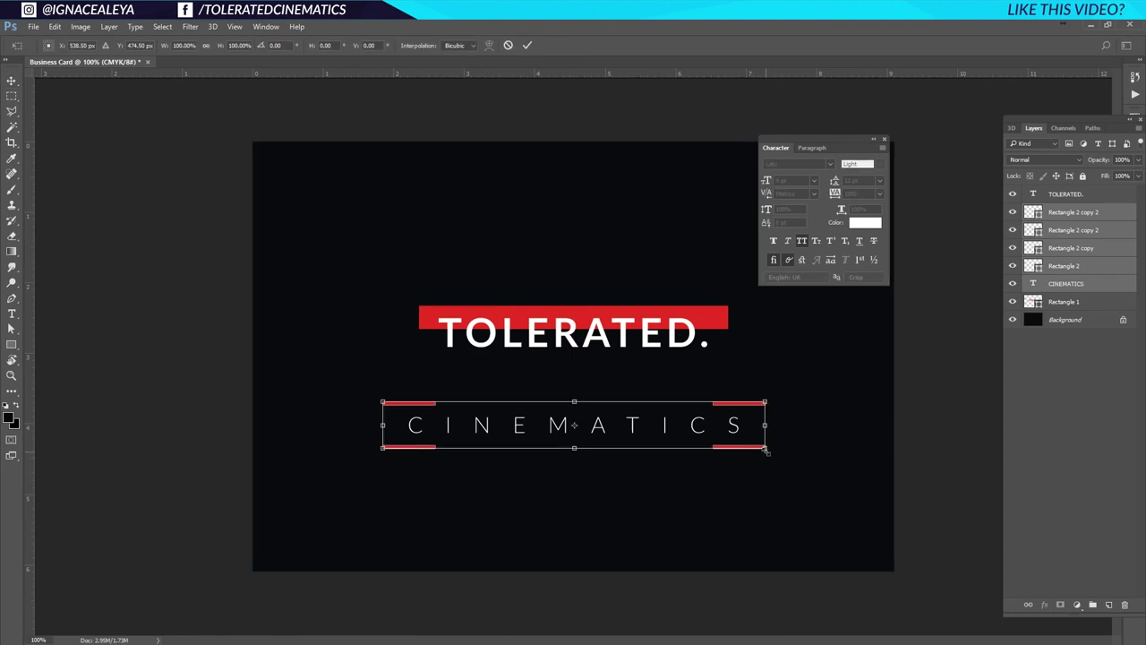
pyautogui.moveTo(767, 452); pyautogui.dragTo(734, 443)
pyautogui.press('Return')
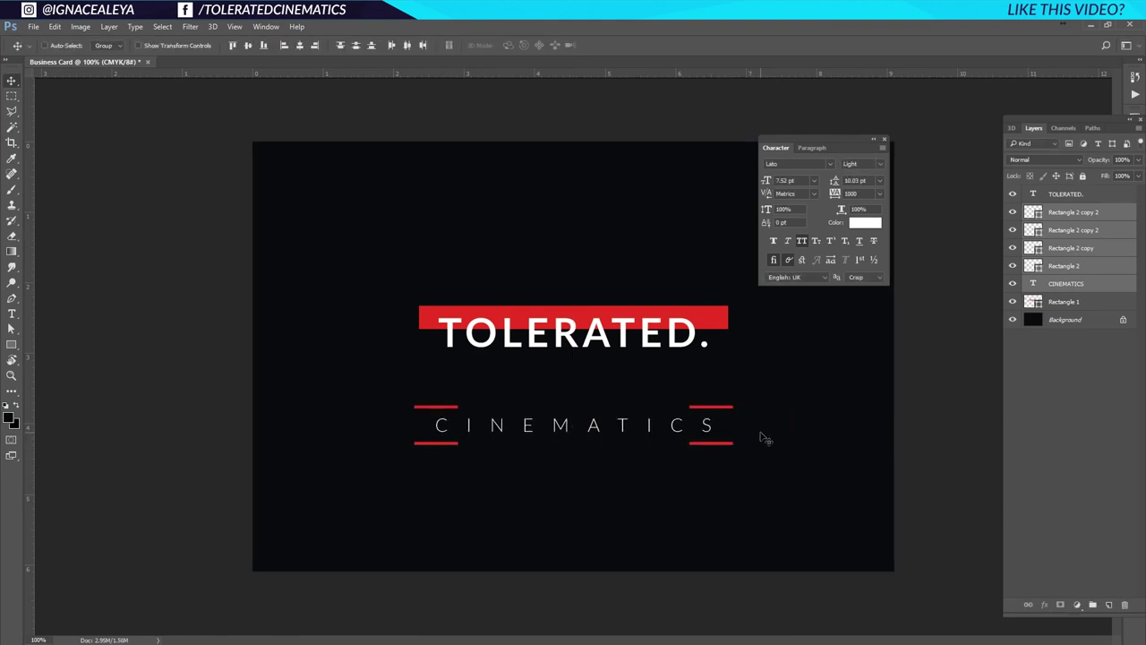
pyautogui.hotkey('ctrl', 't')
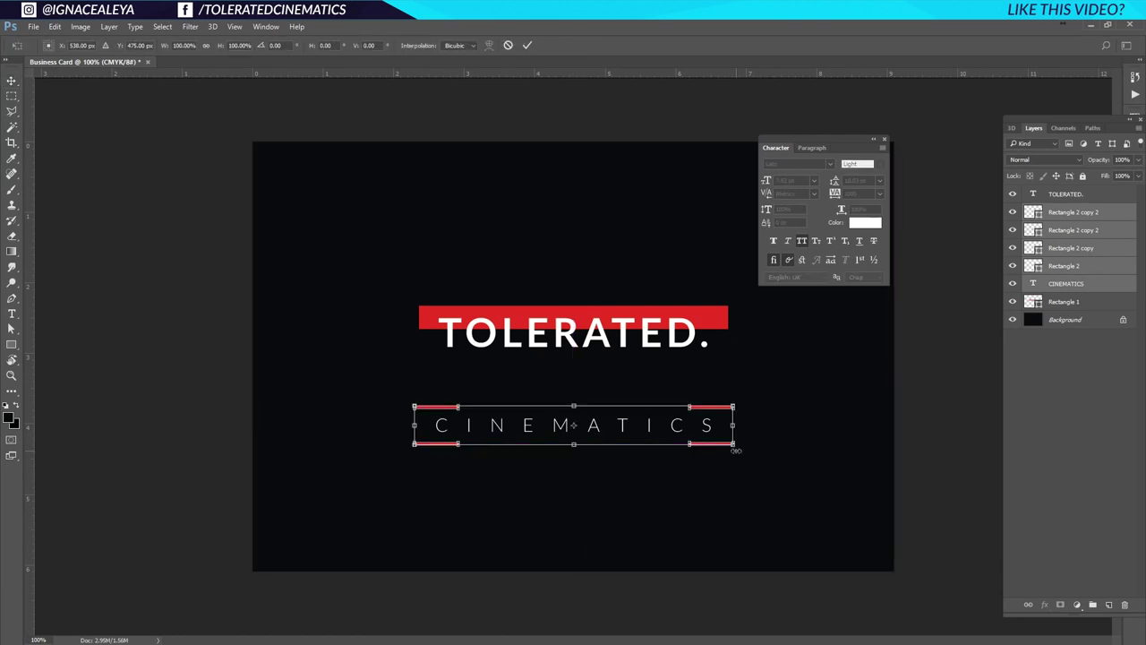
pyautogui.press('Return')
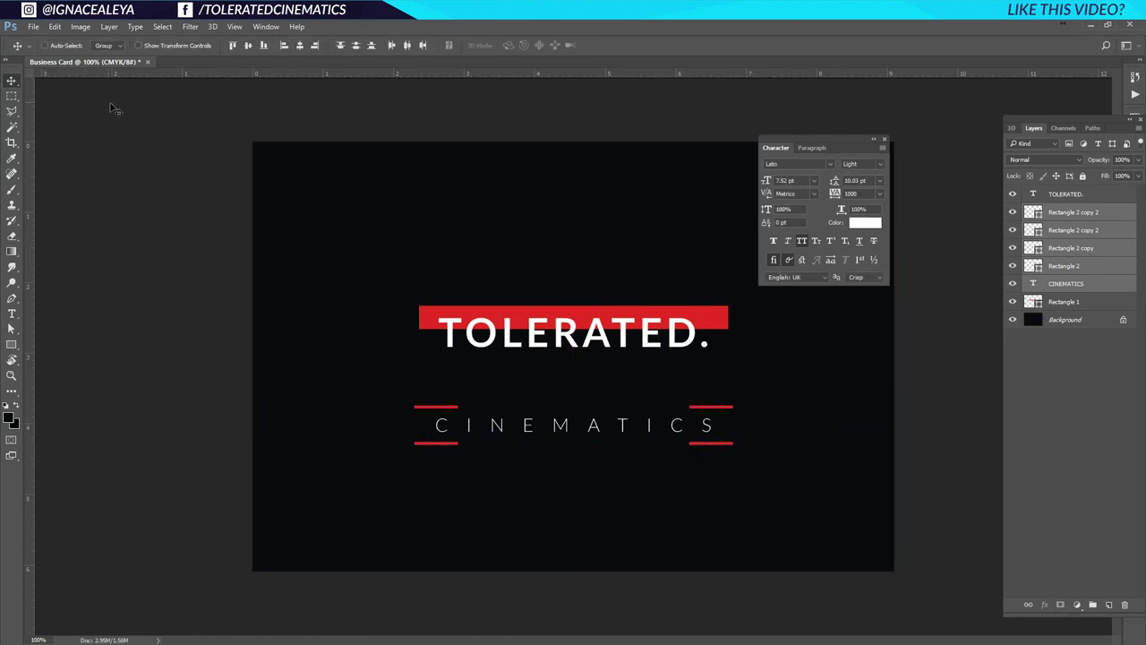
# Move CINEMATICS and its four red bars up, then gather them into Group 1.
pyautogui.click(55, 27)
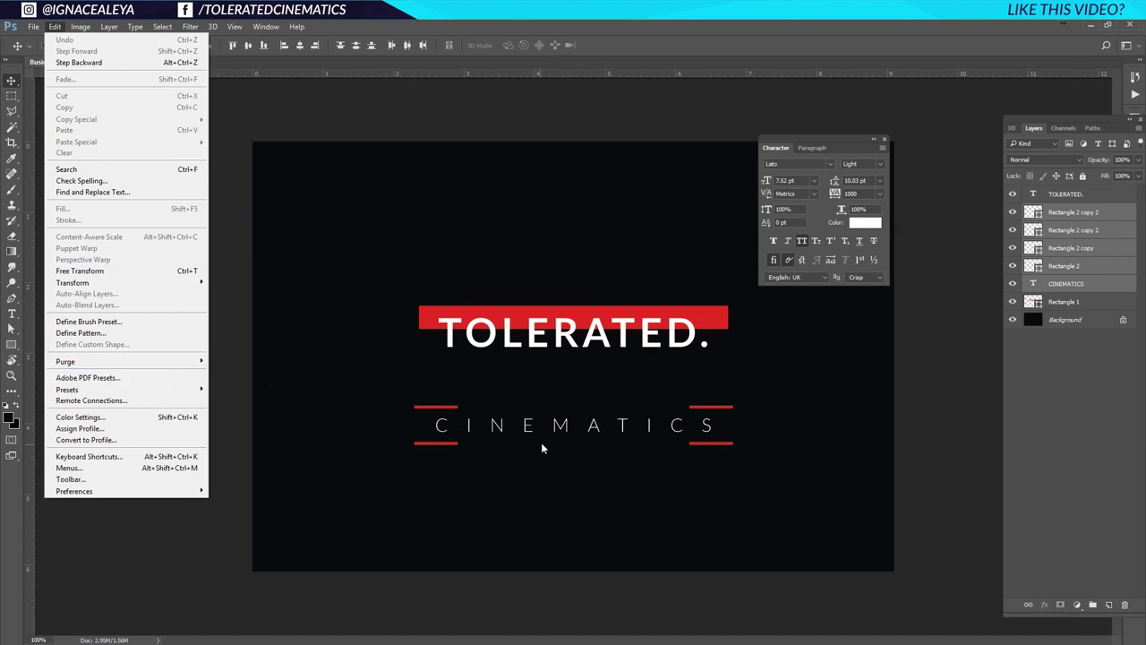
pyautogui.click(80, 271)
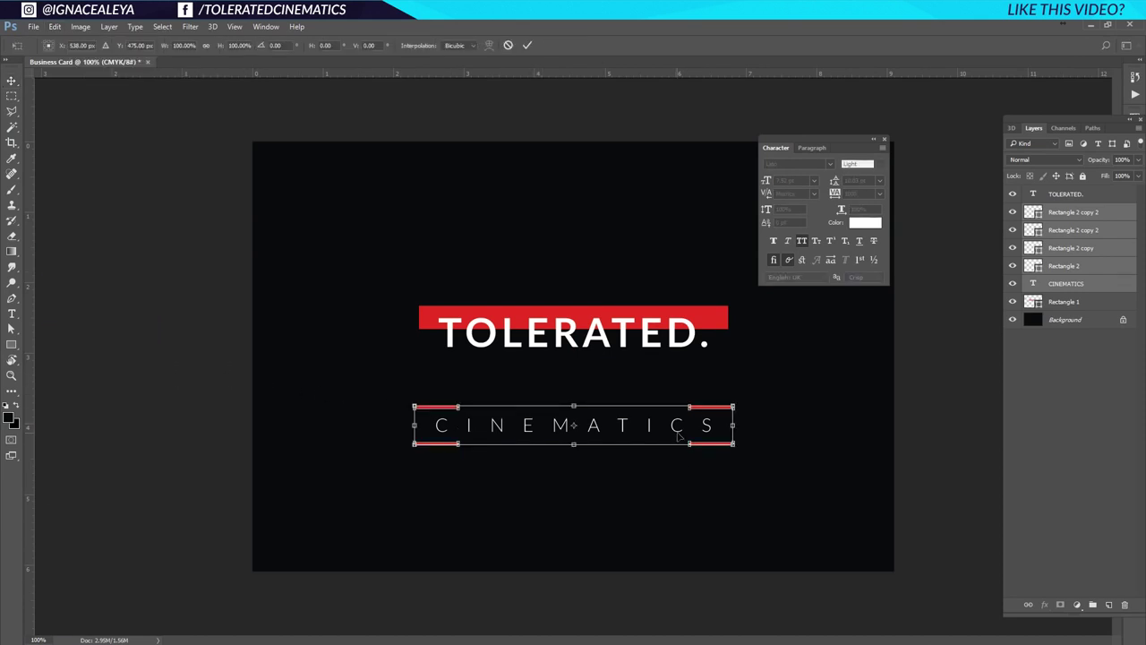
pyautogui.press('Return')
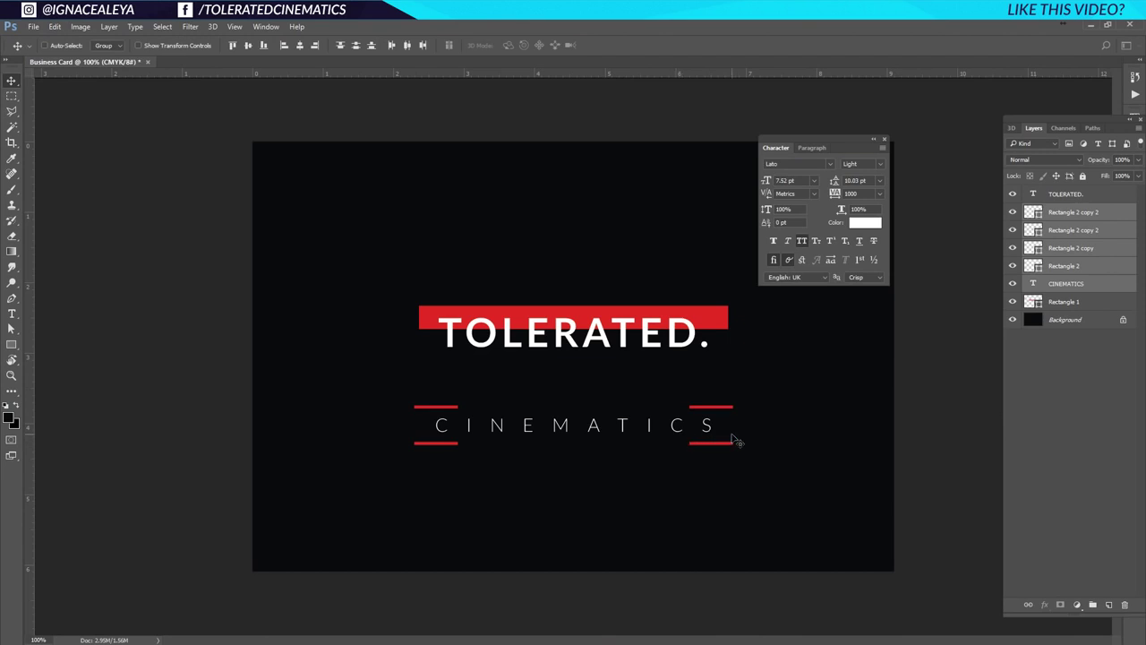
pyautogui.moveTo(706, 426); pyautogui.dragTo(708, 399)
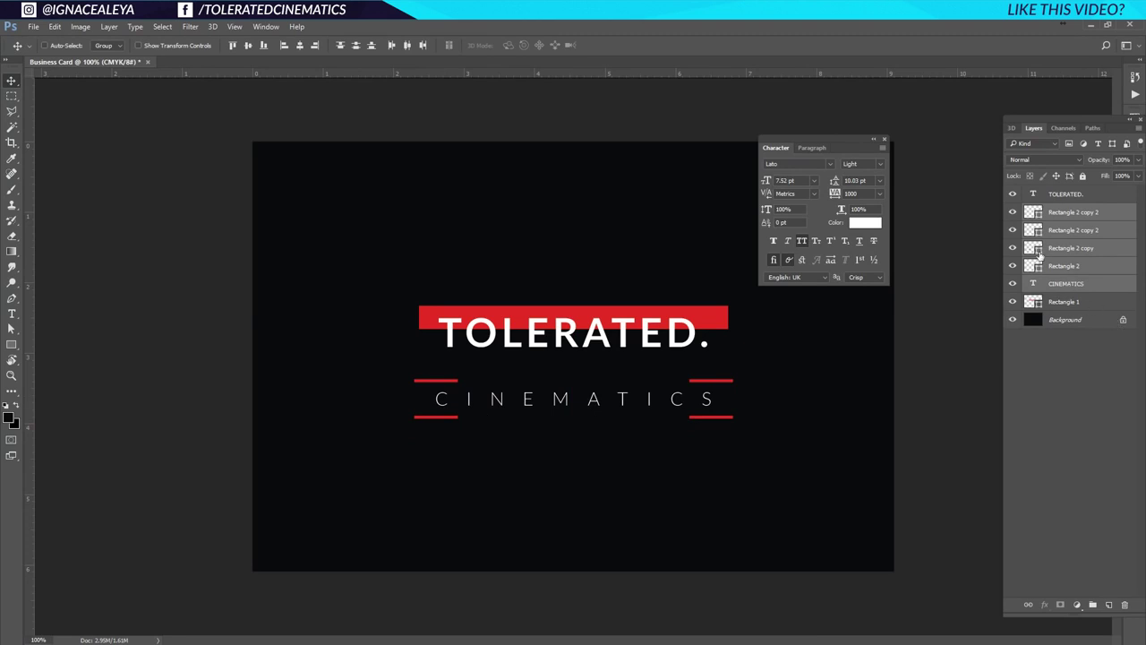
pyautogui.moveTo(1040, 256); pyautogui.dragTo(1094, 605)
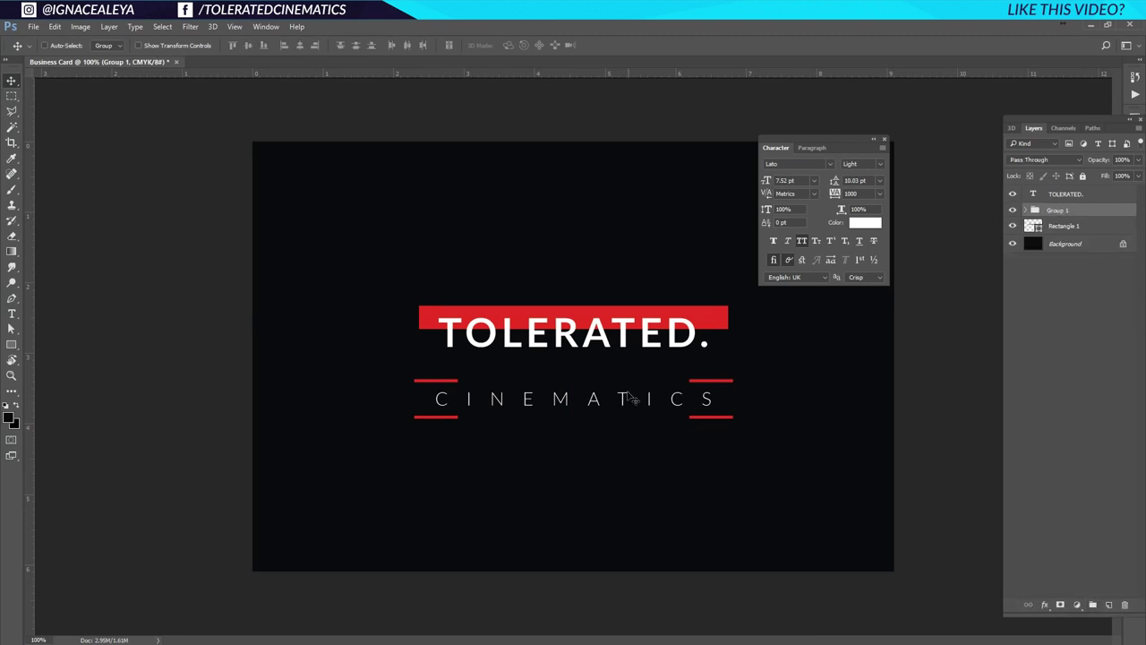
# Rename the subtitle group 'Subtitle' and group TOLERATED. with its red bar as 'Logo'.
pyautogui.doubleClick(1060, 211)
pyautogui.write('Subtitle')
pyautogui.press('Return')
pyautogui.click(1064, 195)
pyautogui.keyDown('ctrl'); pyautogui.click(1070, 229); pyautogui.keyUp('ctrl')
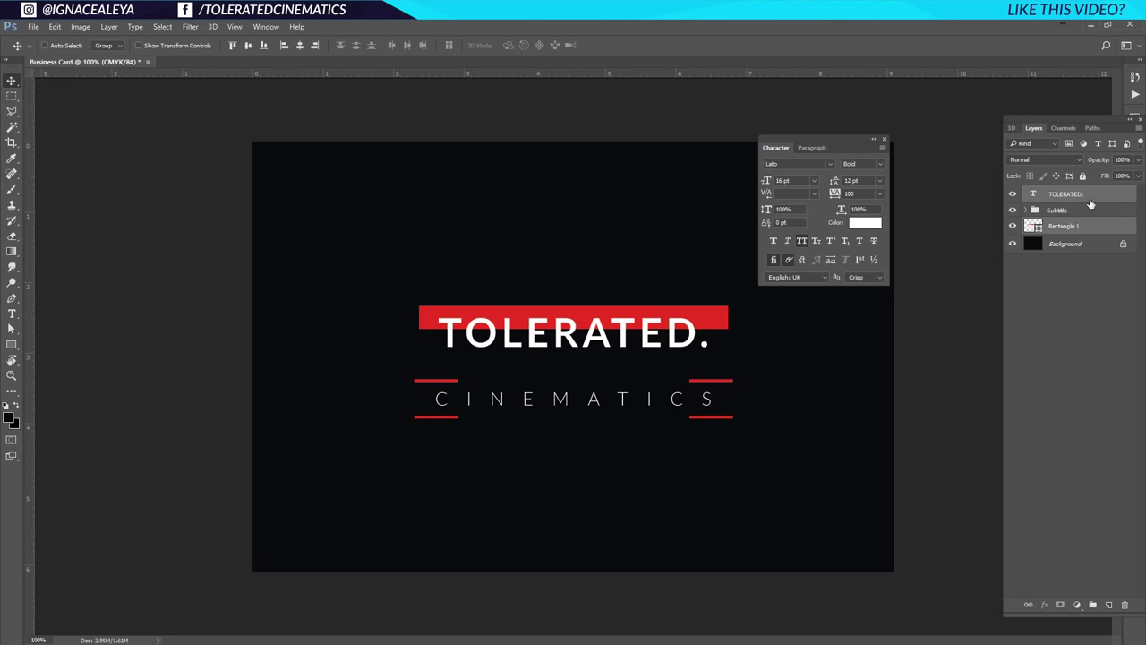
pyautogui.moveTo(1080, 206); pyautogui.dragTo(1094, 608)
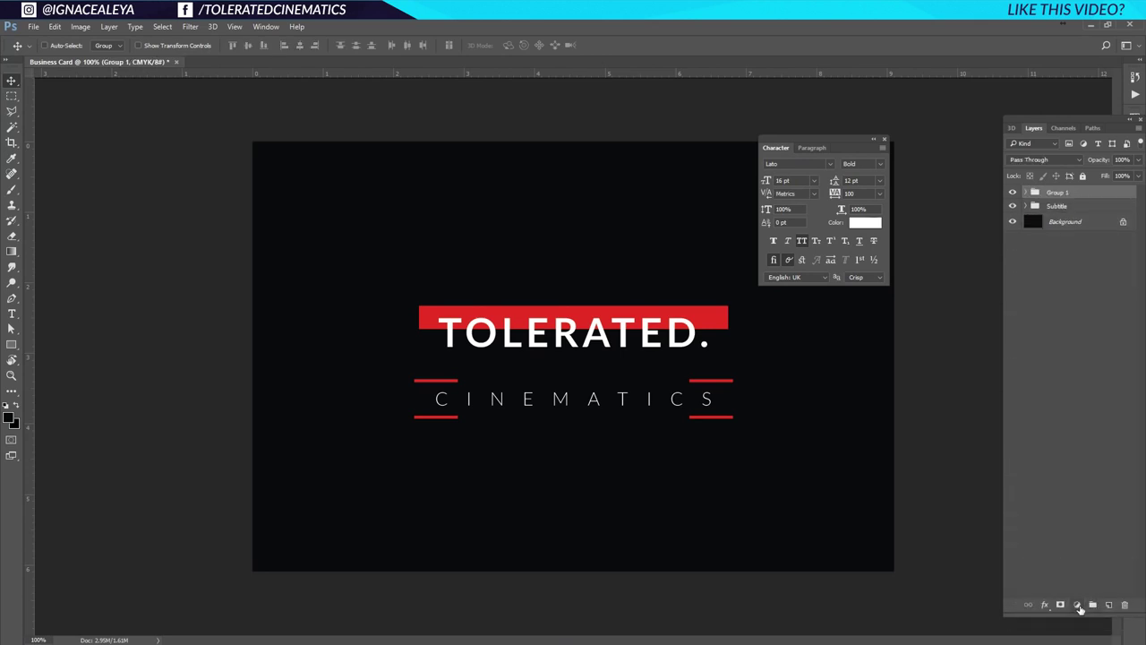
pyautogui.doubleClick(1051, 193)
pyautogui.write('Logo')
pyautogui.press('Return')
# Move the Subtitle up, then nest Logo and Subtitle into an outer group named 'Logo'.
pyautogui.click(1073, 206)
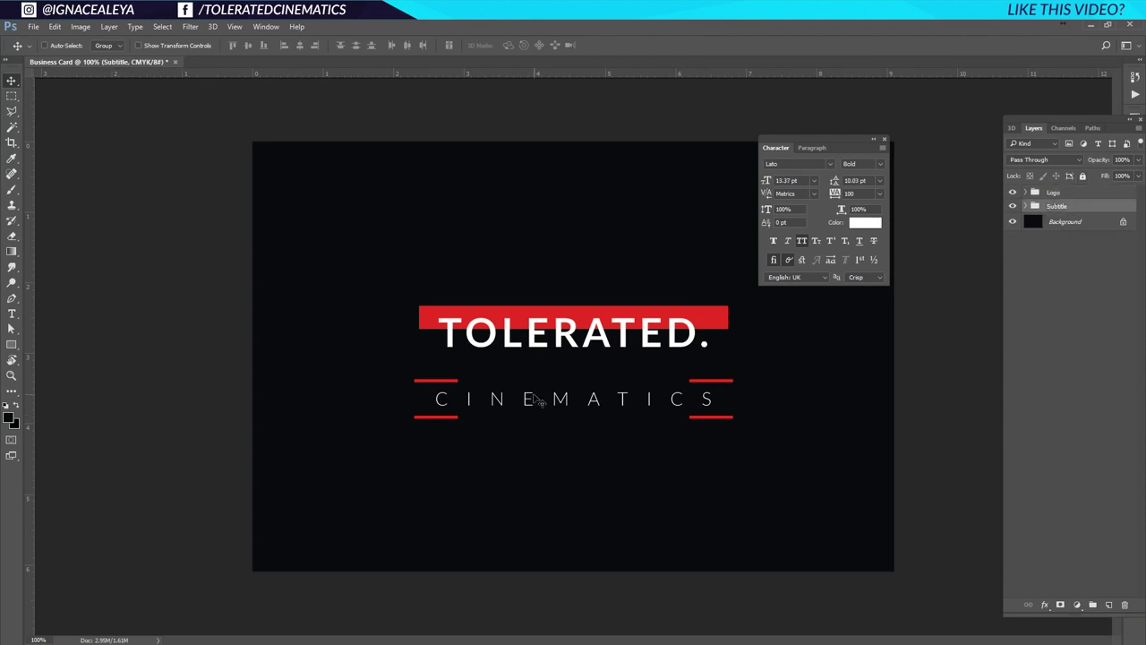
pyautogui.moveTo(535, 399); pyautogui.dragTo(562, 372)
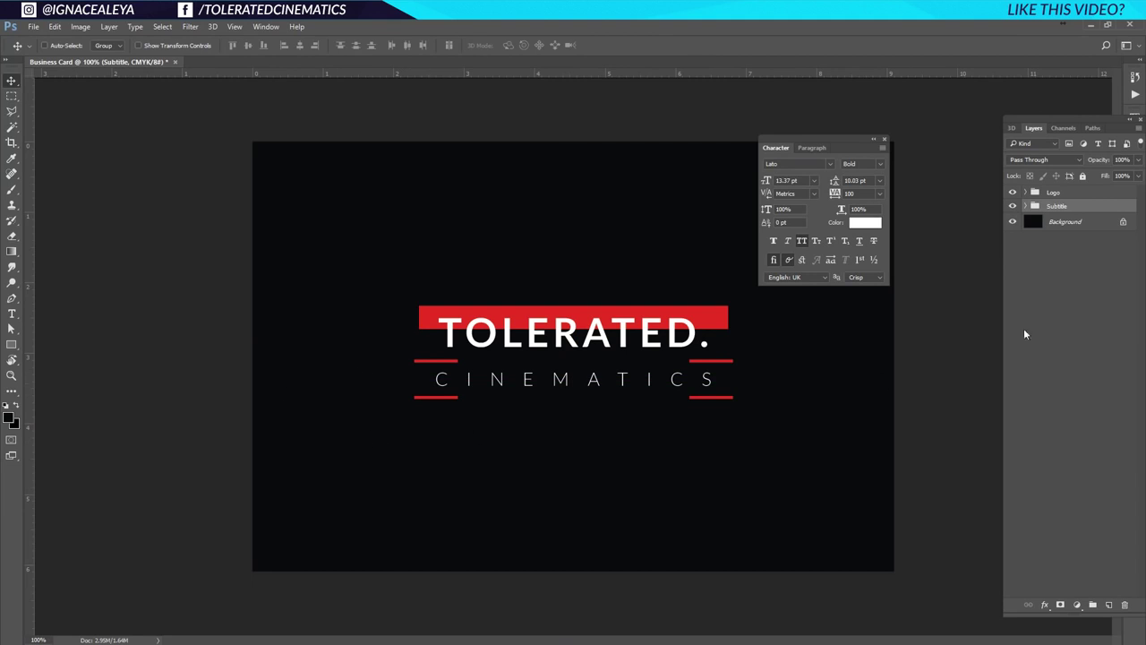
pyautogui.keyDown('shift'); pyautogui.click(1101, 196); pyautogui.keyUp('shift')
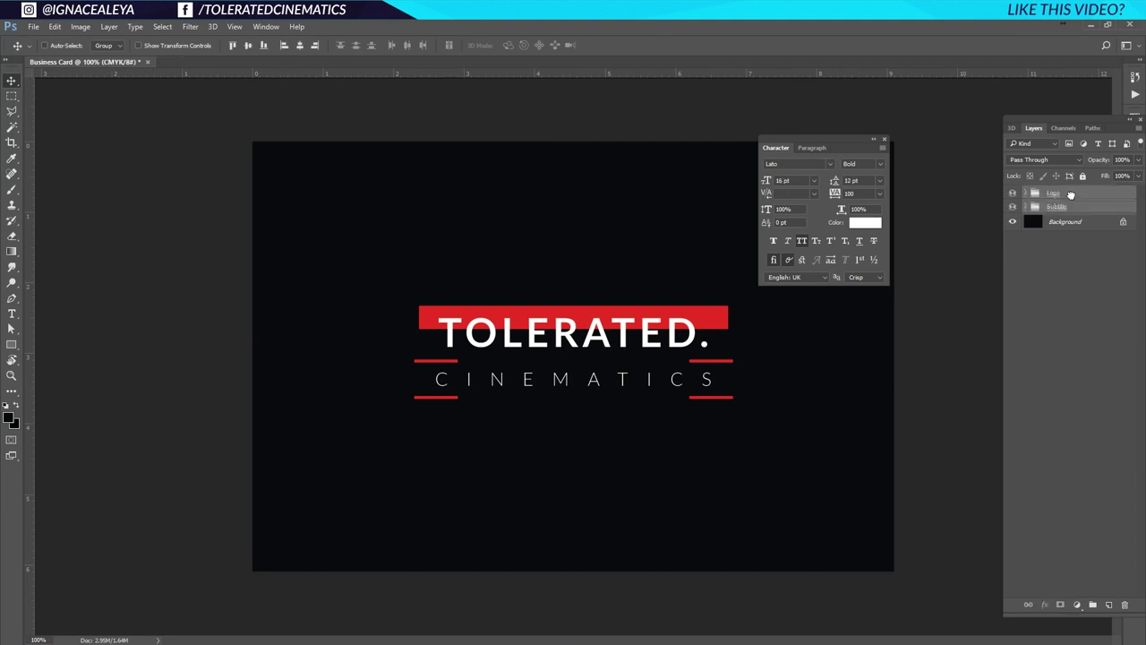
pyautogui.moveTo(1083, 199); pyautogui.dragTo(1092, 605)
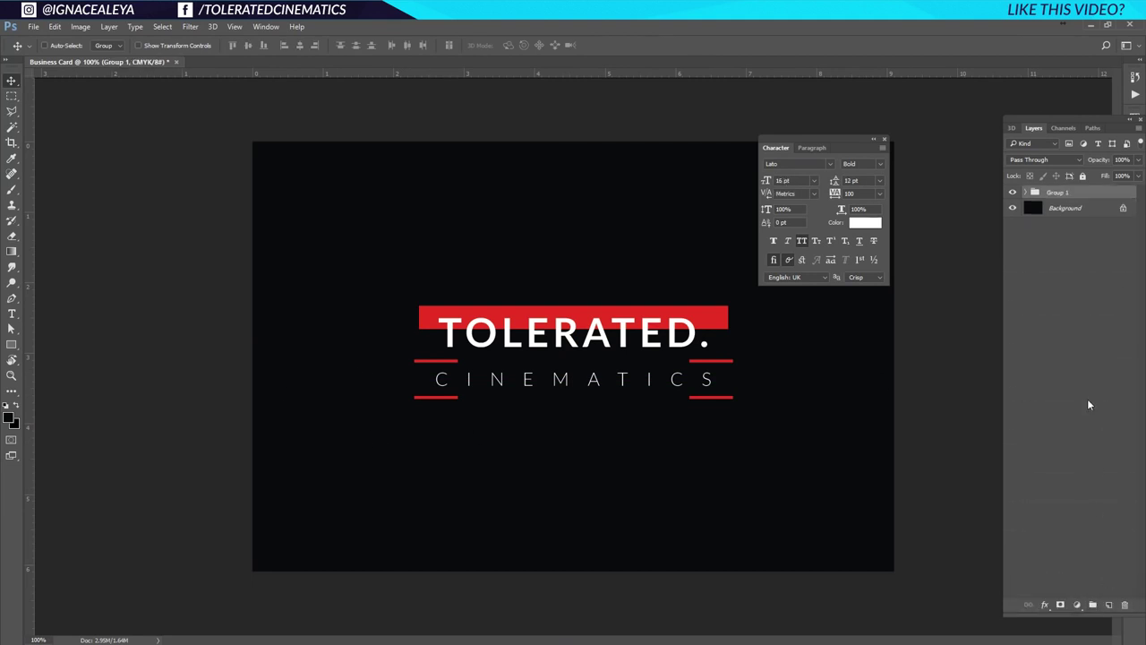
pyautogui.doubleClick(1058, 192)
pyautogui.write('Logo')
pyautogui.press('Return')
# Enlarge the inner TOLERATED. Logo group slightly and fine-tune its vertical position.
pyautogui.click(1027, 194)
pyautogui.click(1068, 209)
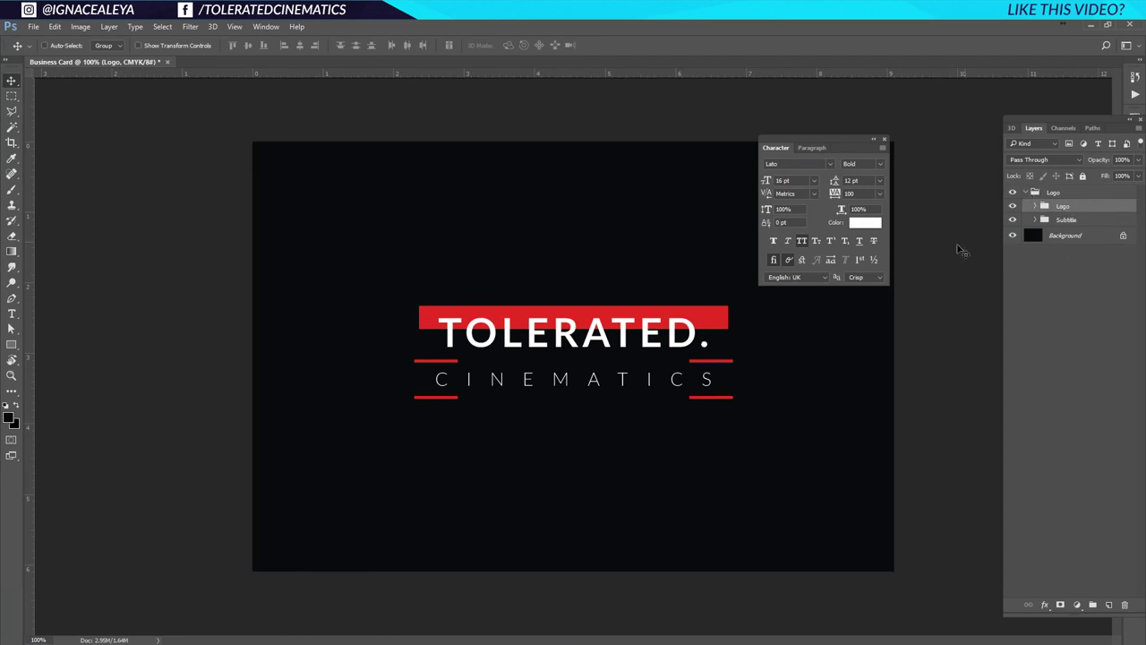
pyautogui.hotkey('ctrl', 't')
pyautogui.moveTo(727, 306); pyautogui.dragTo(732, 311)
pyautogui.press('Return')
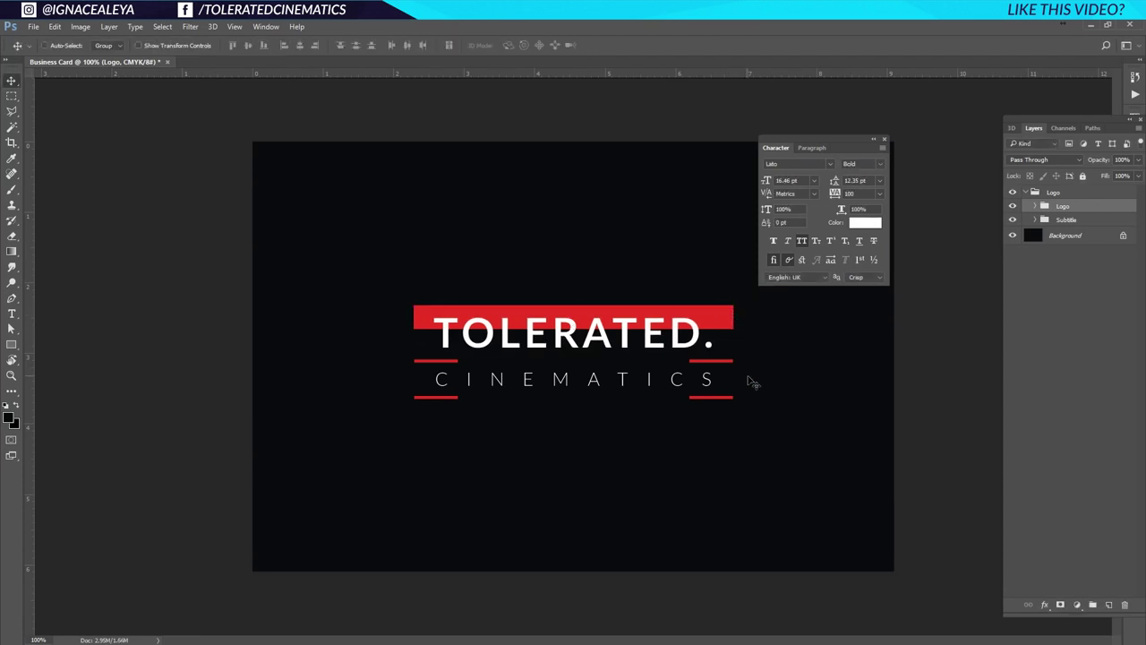
pyautogui.press('Up')
pyautogui.press('Up')
pyautogui.press('Up')
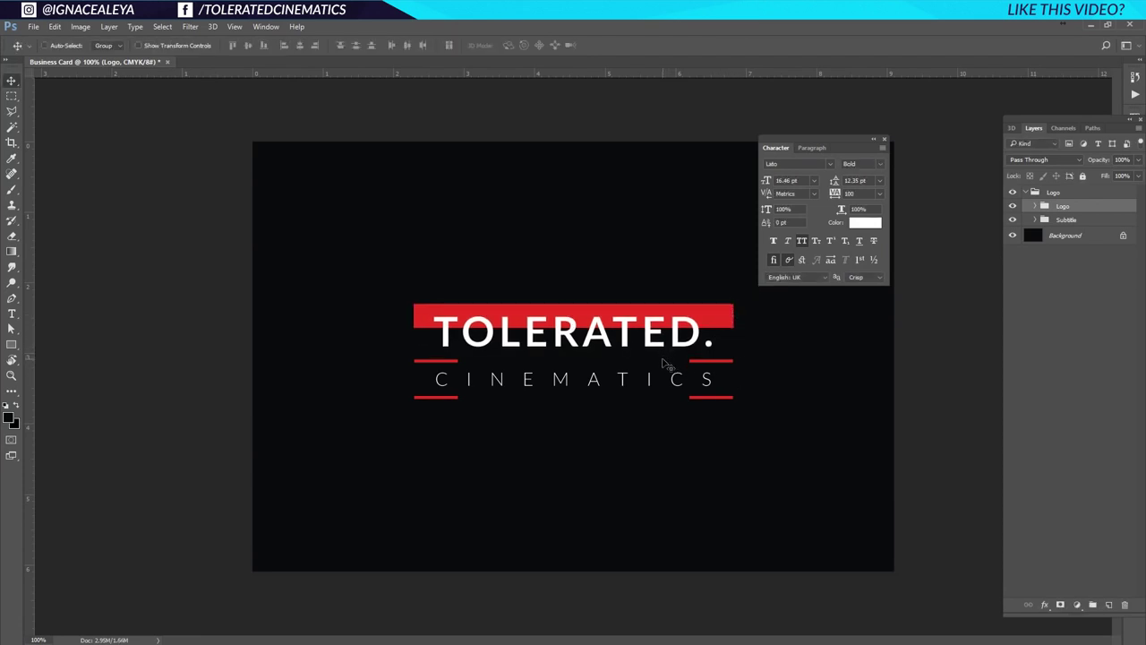
pyautogui.press('Down')
pyautogui.press('Down')
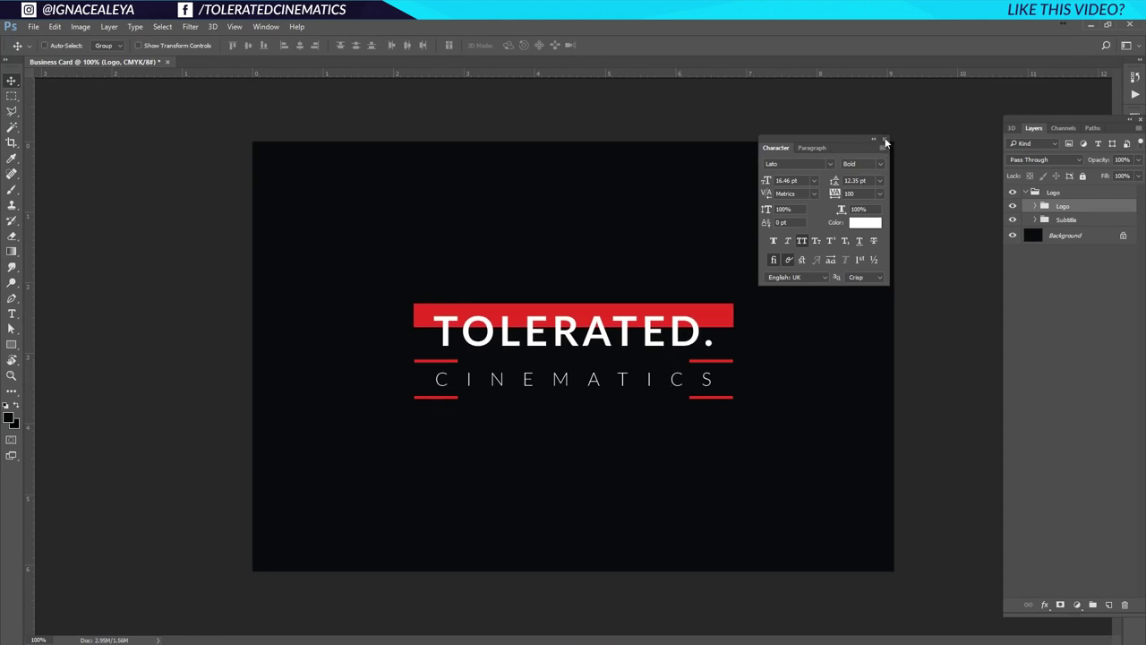
# Close the Character panel, collapse the outer Logo group and toggle its visibility to compare.
pyautogui.click(885, 141)
pyautogui.click(1043, 193)
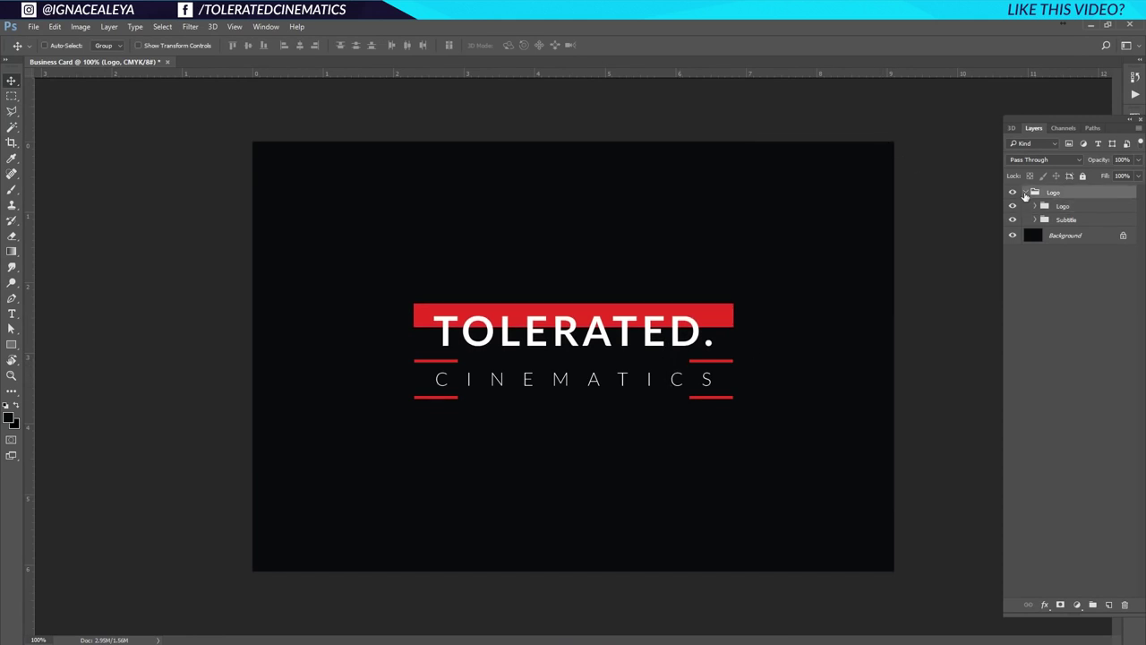
pyautogui.click(1025, 193)
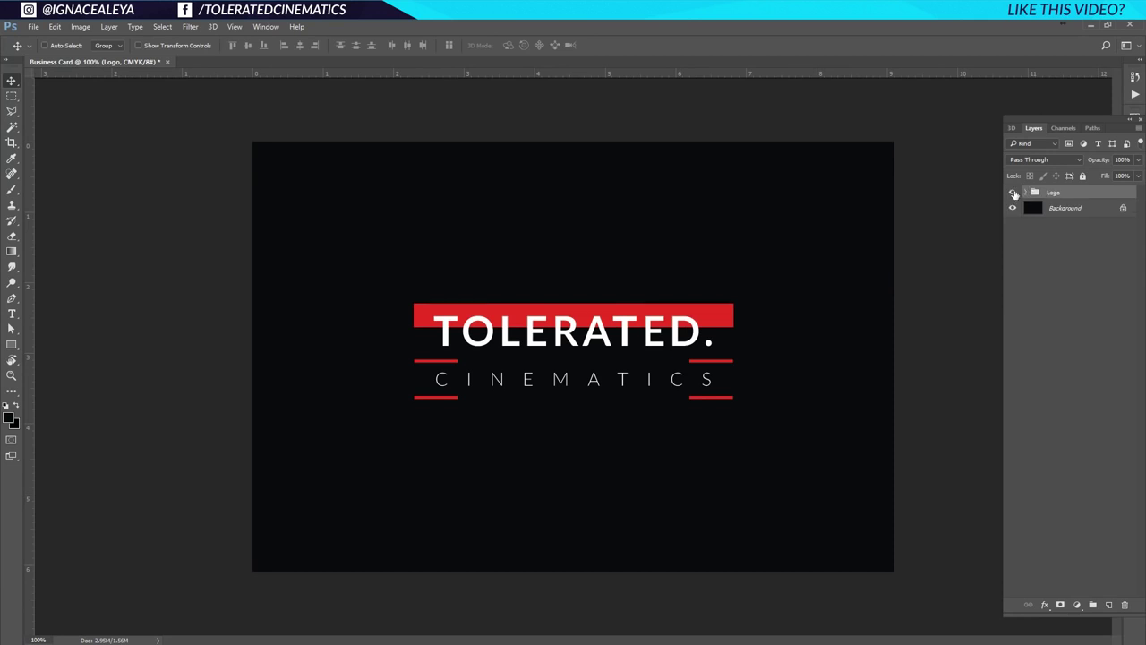
pyautogui.click(1015, 194)
pyautogui.click(1015, 193)
# Choose the Brush tool and set its tip to 1 px size with 10% spacing.
pyautogui.click(12, 192)
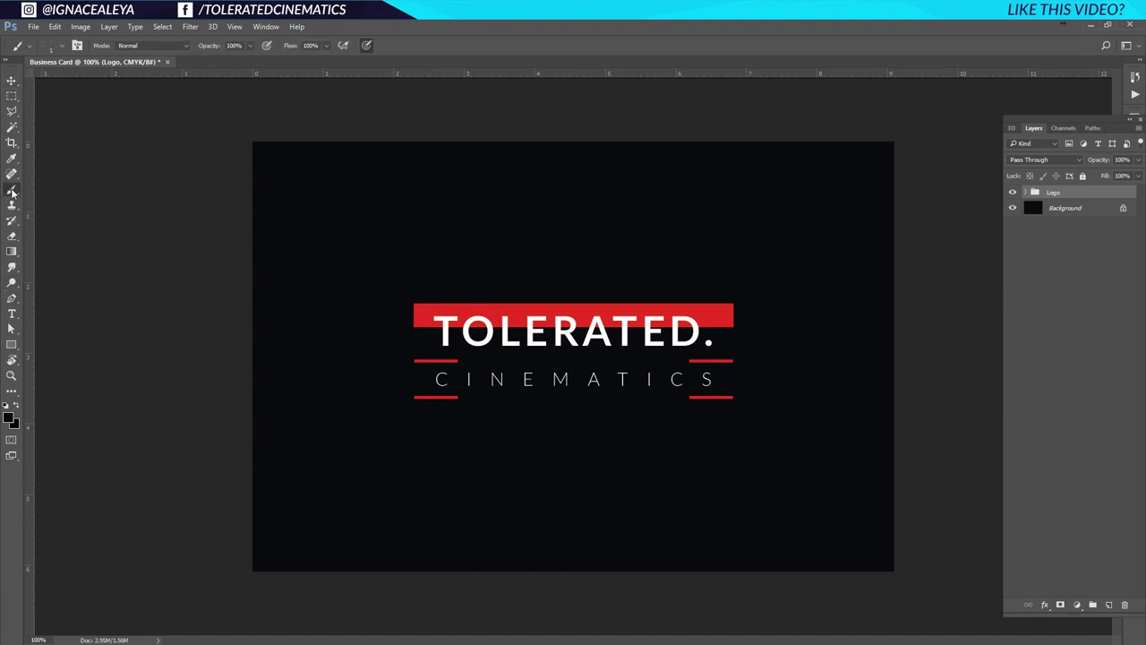
pyautogui.click(267, 27)
pyautogui.click(280, 130)
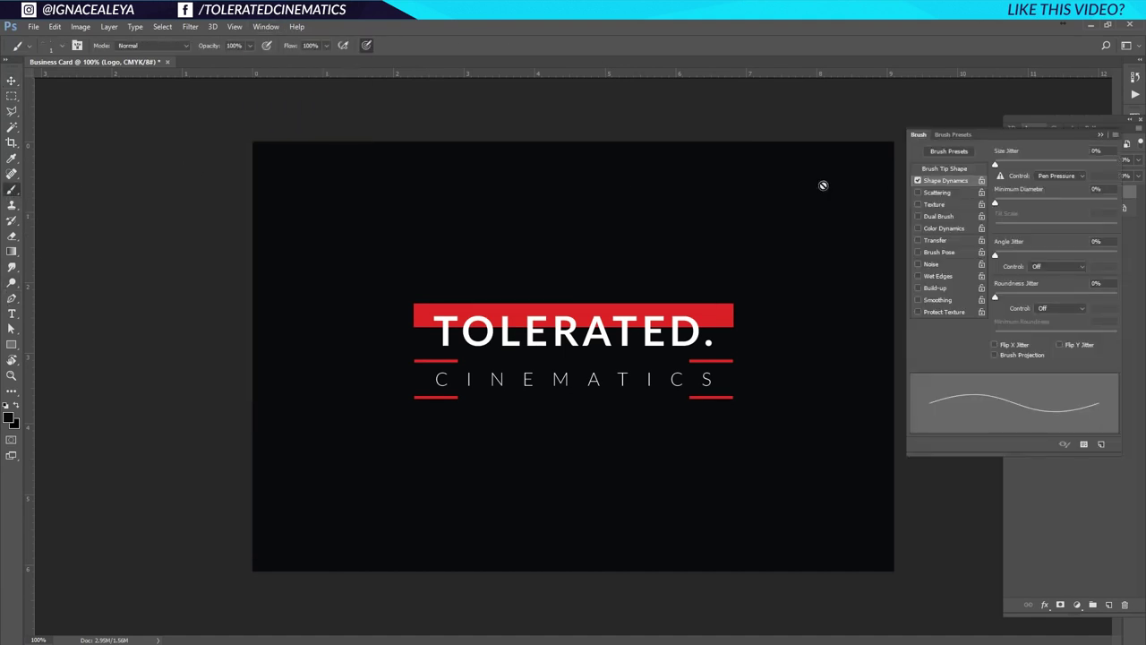
pyautogui.click(940, 168)
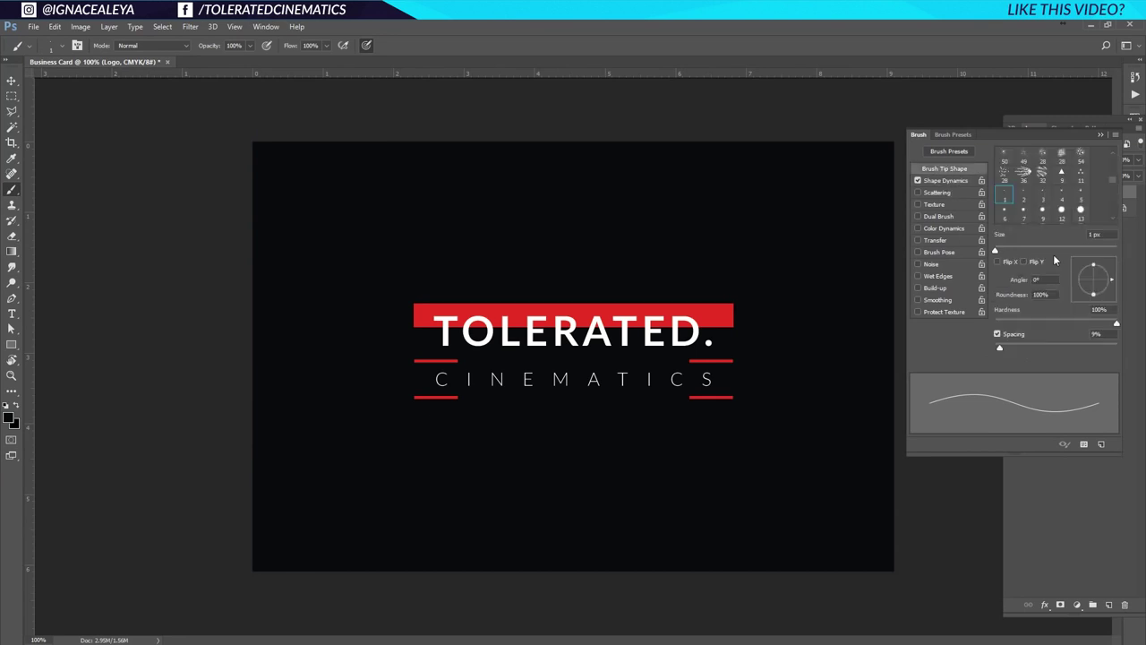
pyautogui.click(1095, 235)
pyautogui.click(1096, 333)
pyautogui.press('Tab')
pyautogui.press('p')
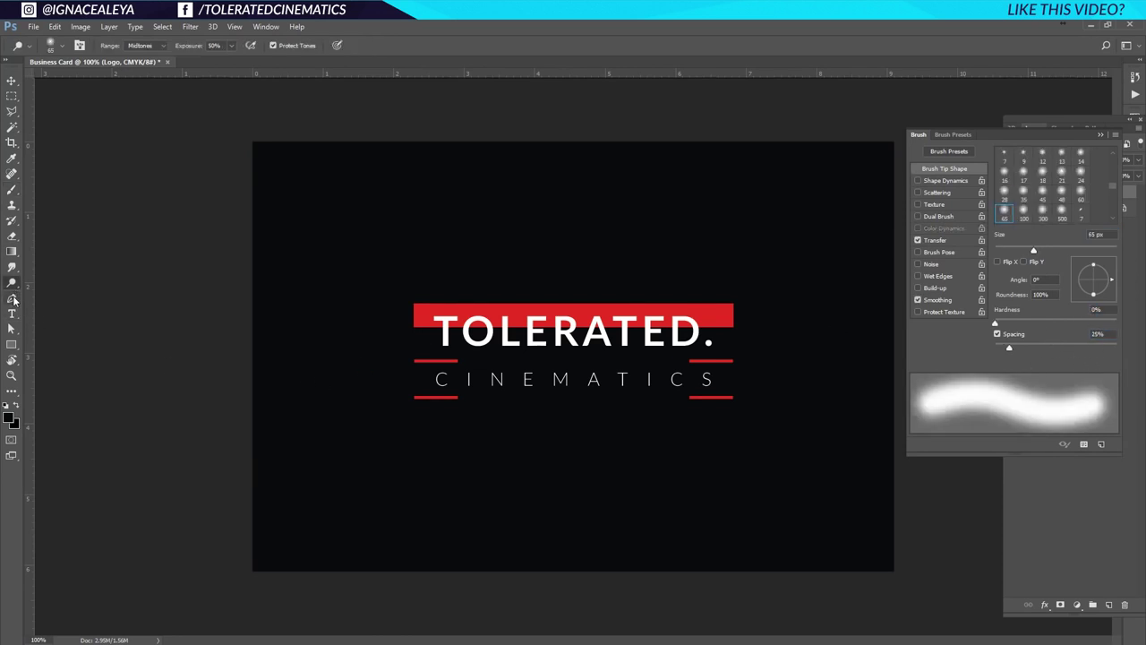
pyautogui.click(1101, 134)
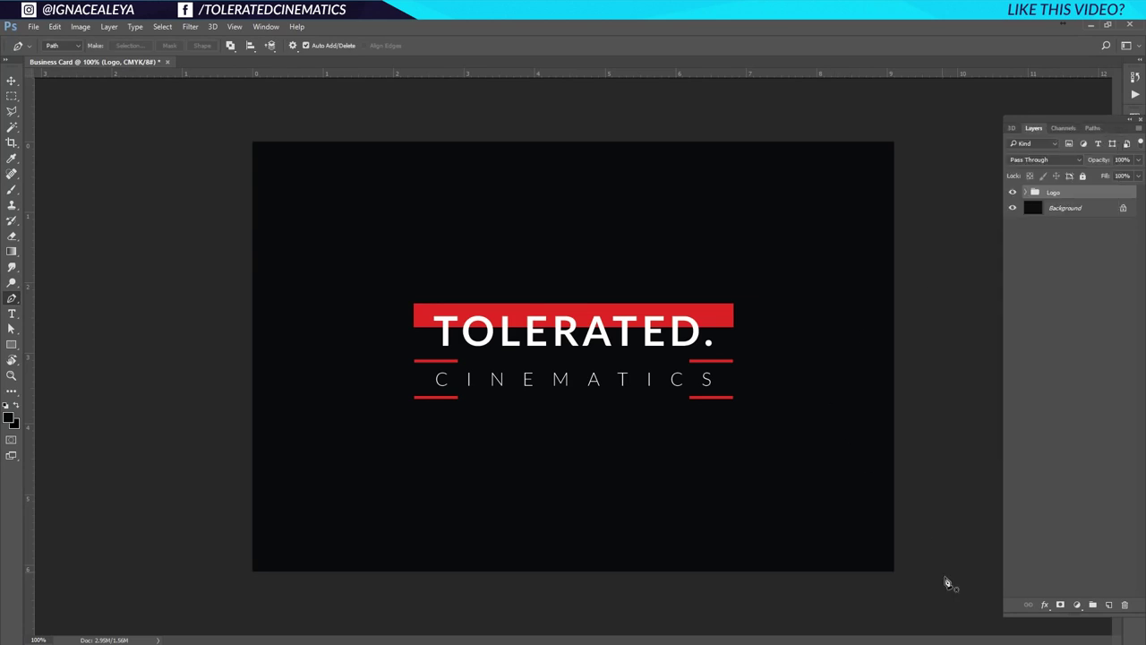
# Add a new empty layer named Stripes.
pyautogui.click(1109, 605)
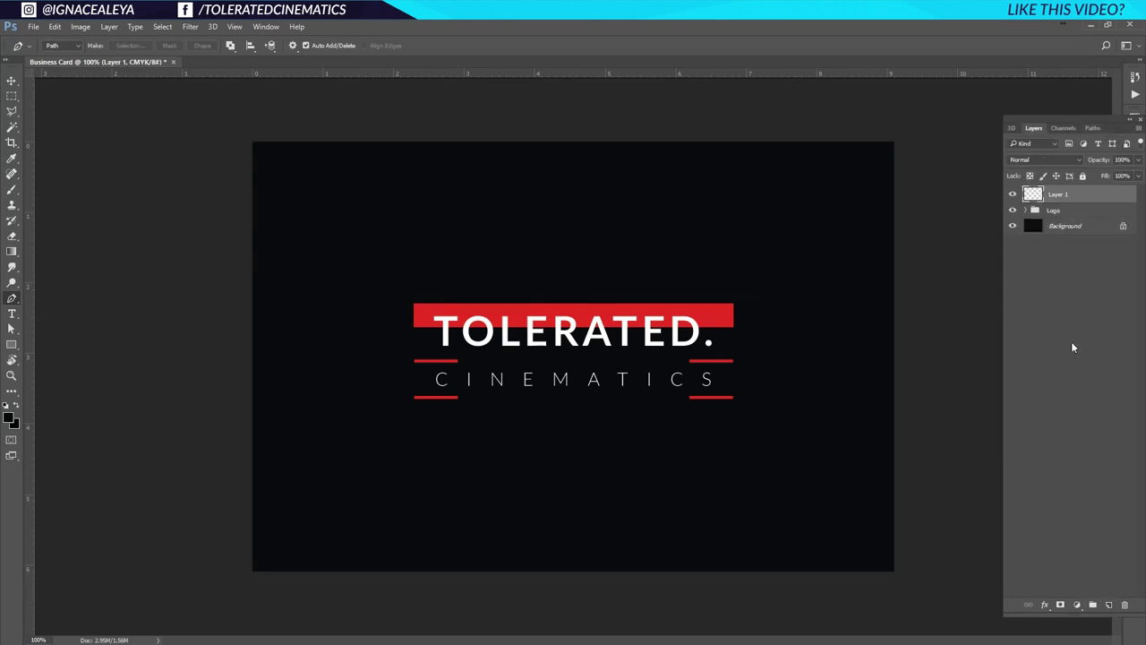
pyautogui.doubleClick(1058, 194)
pyautogui.write('Stripes')
pyautogui.press('Return')
# Draw a zig-zag Pen path of straight segments with anchors all around and outside the card.
pyautogui.click(941, 229)
pyautogui.click(811, 128)
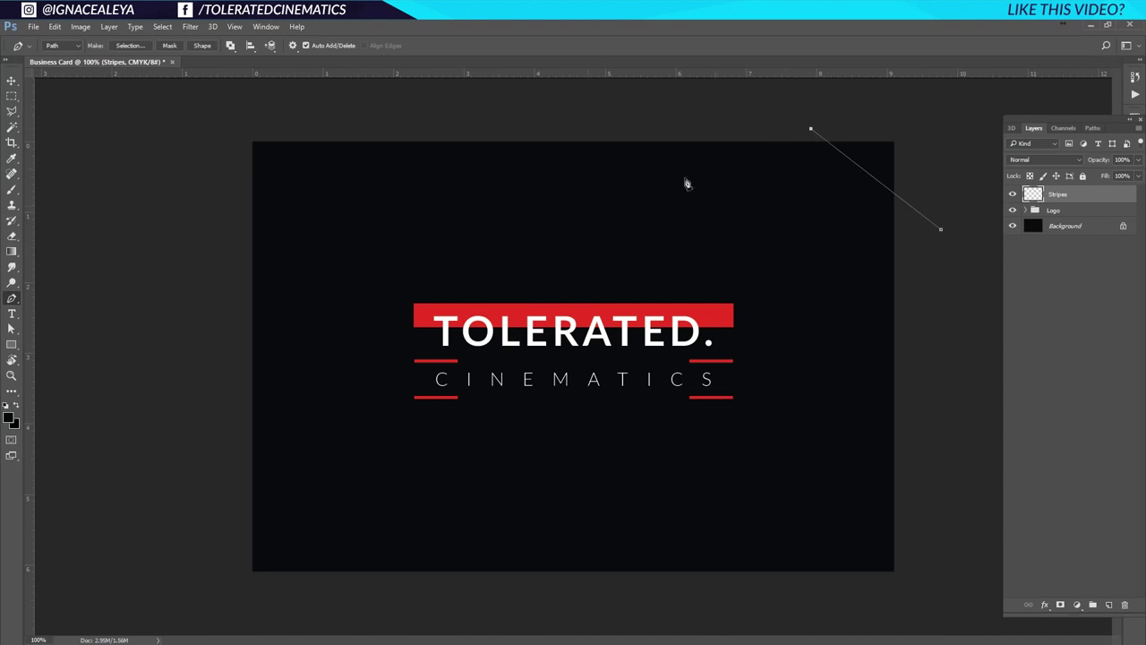
pyautogui.click(165, 322)
pyautogui.click(393, 592)
pyautogui.click(406, 130)
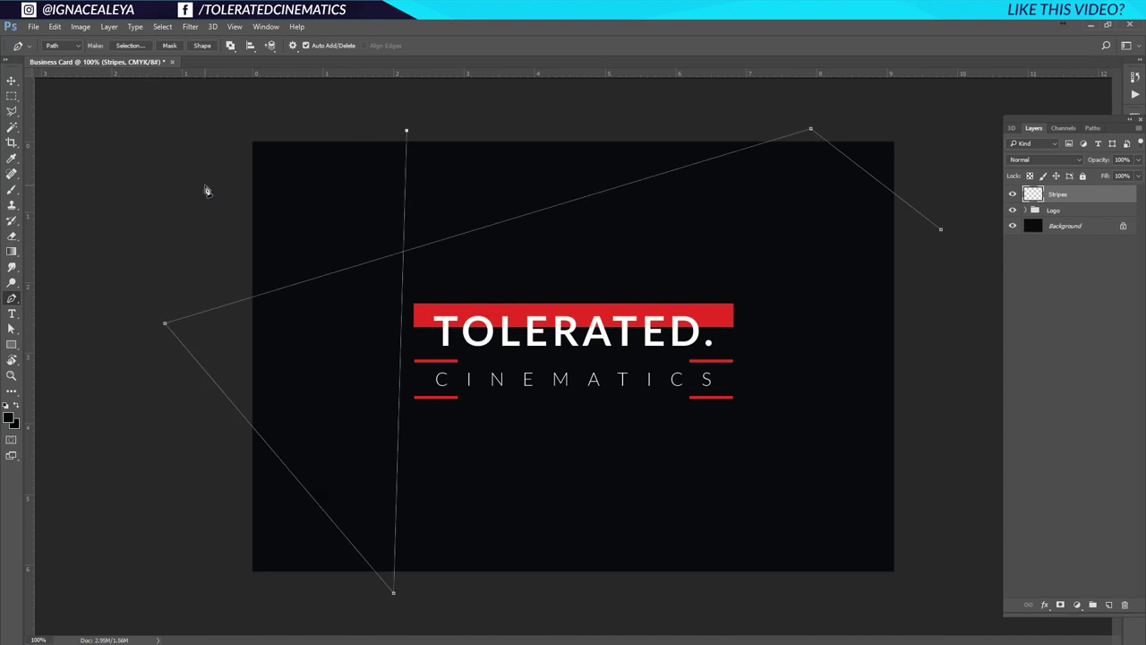
pyautogui.click(205, 184)
pyautogui.click(935, 319)
pyautogui.click(694, 592)
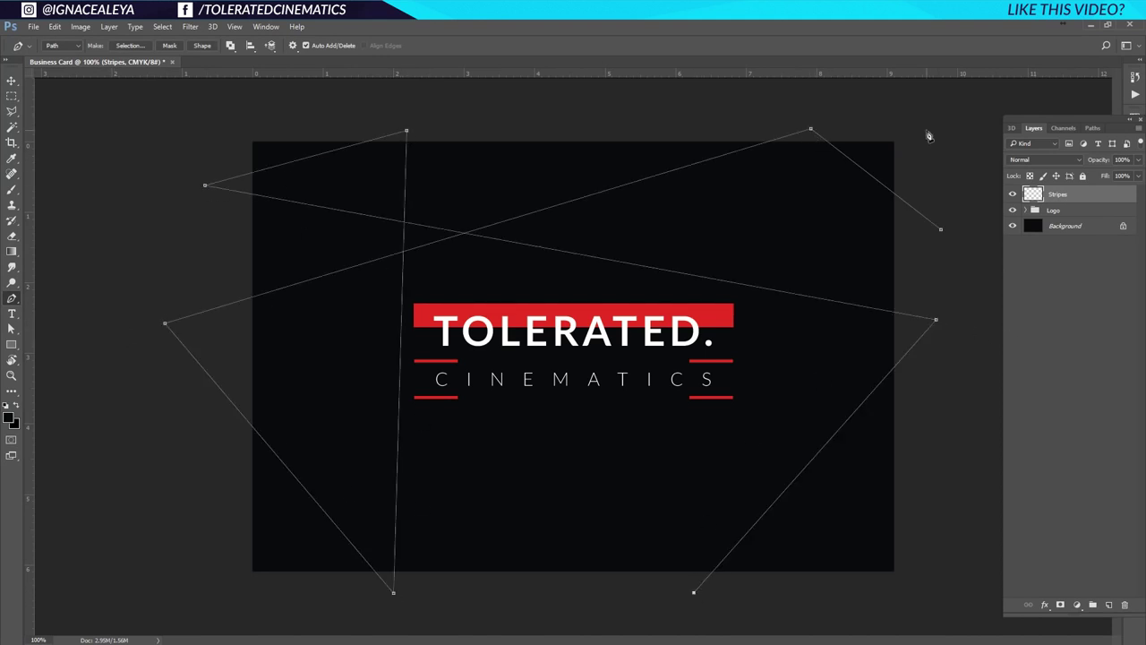
pyautogui.click(920, 163)
pyautogui.click(687, 137)
pyautogui.click(914, 493)
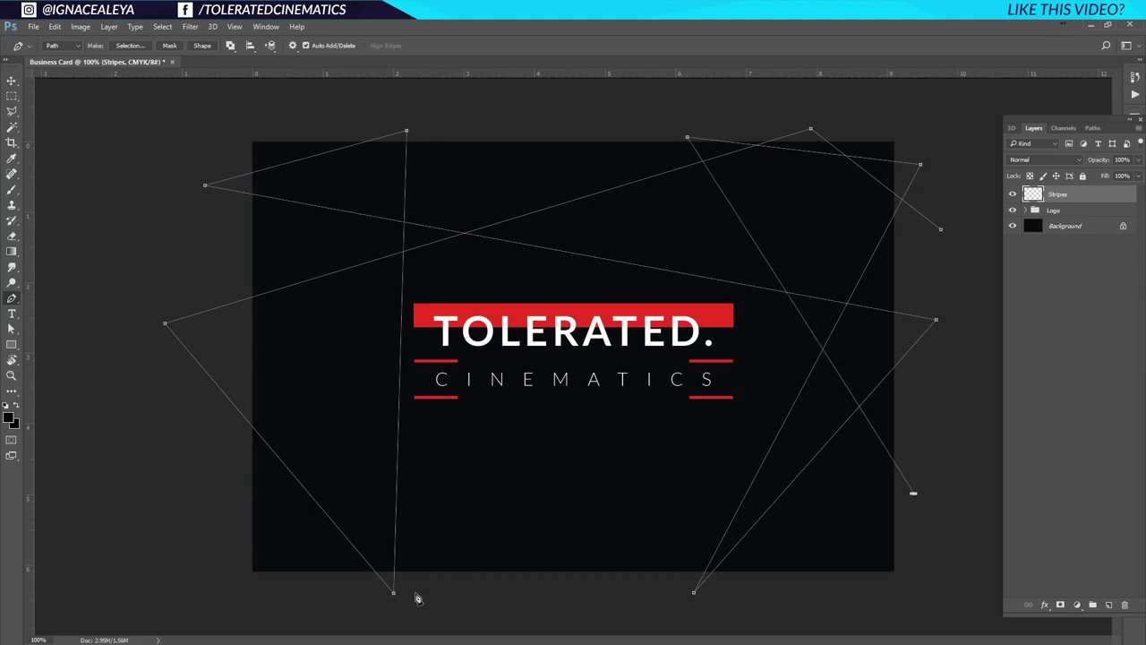
pyautogui.hotkey('ctrl', 'z')
pyautogui.click(931, 484)
pyautogui.click(469, 602)
pyautogui.click(111, 487)
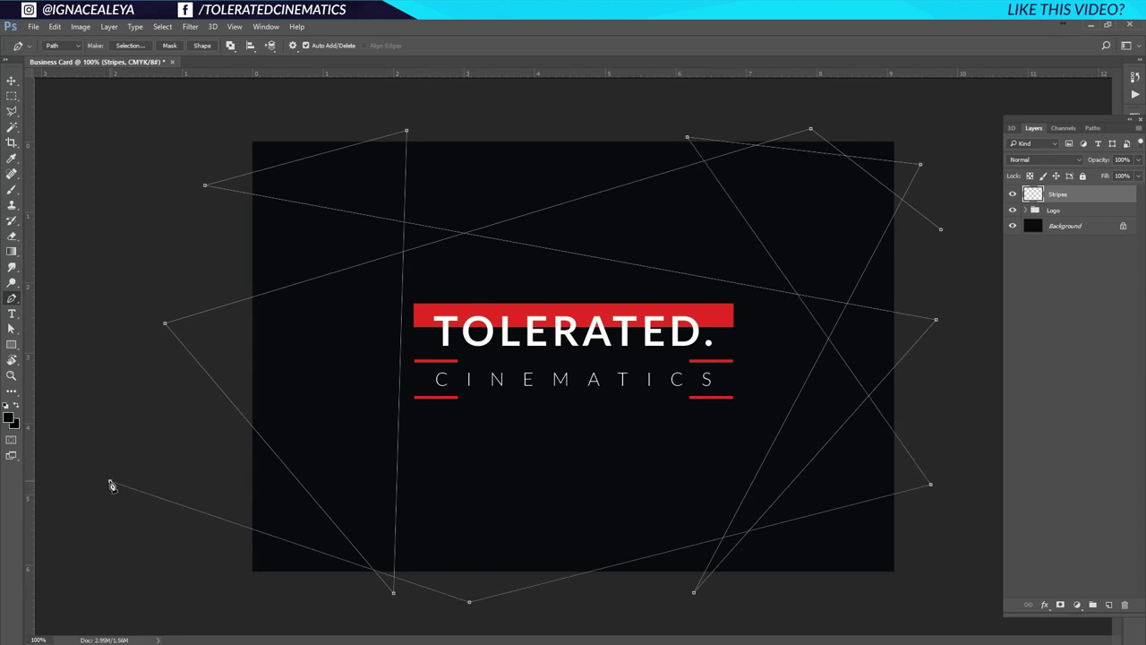
pyautogui.click(943, 405)
pyautogui.click(627, 114)
pyautogui.click(213, 257)
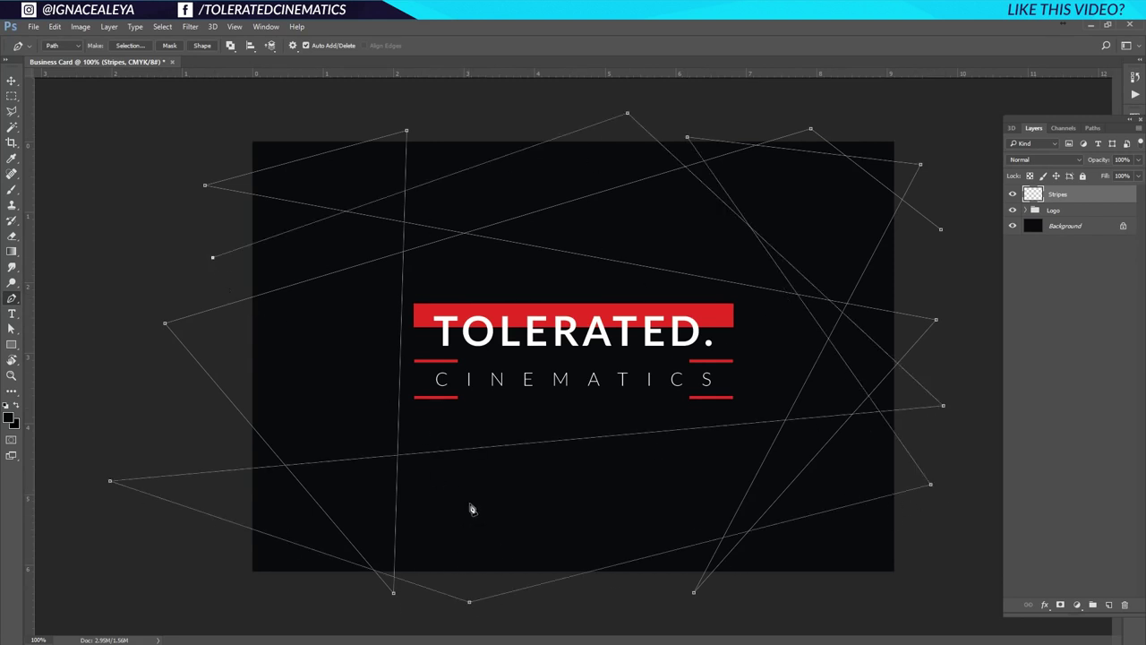
pyautogui.click(530, 614)
pyautogui.click(507, 125)
pyautogui.click(283, 595)
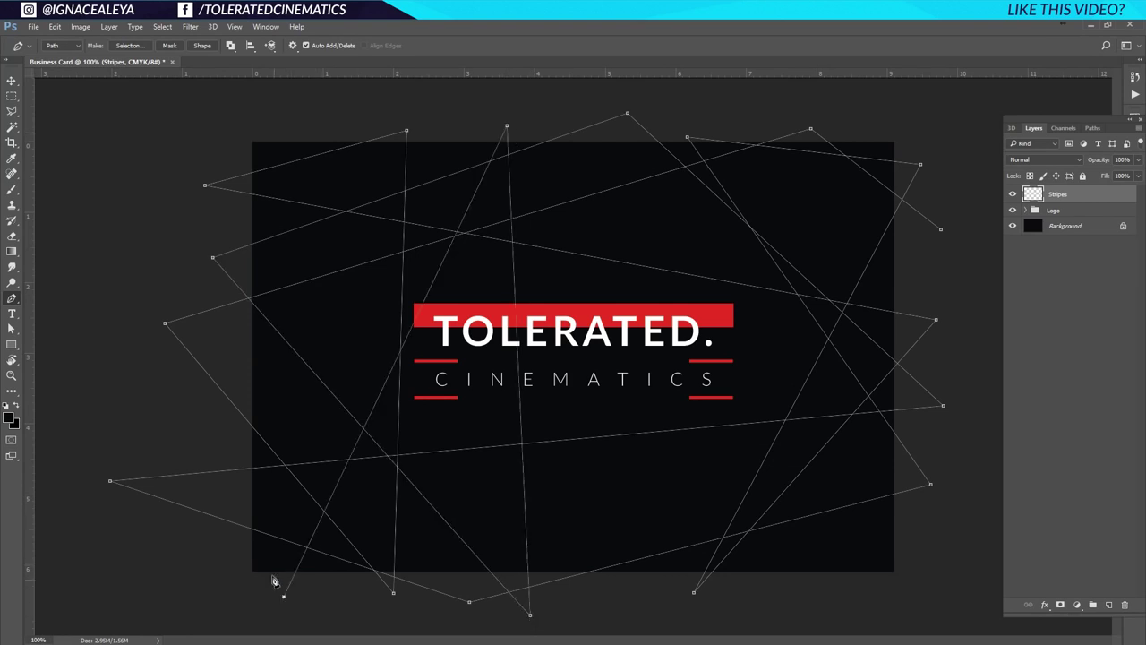
pyautogui.click(211, 427)
pyautogui.click(952, 277)
pyautogui.click(767, 110)
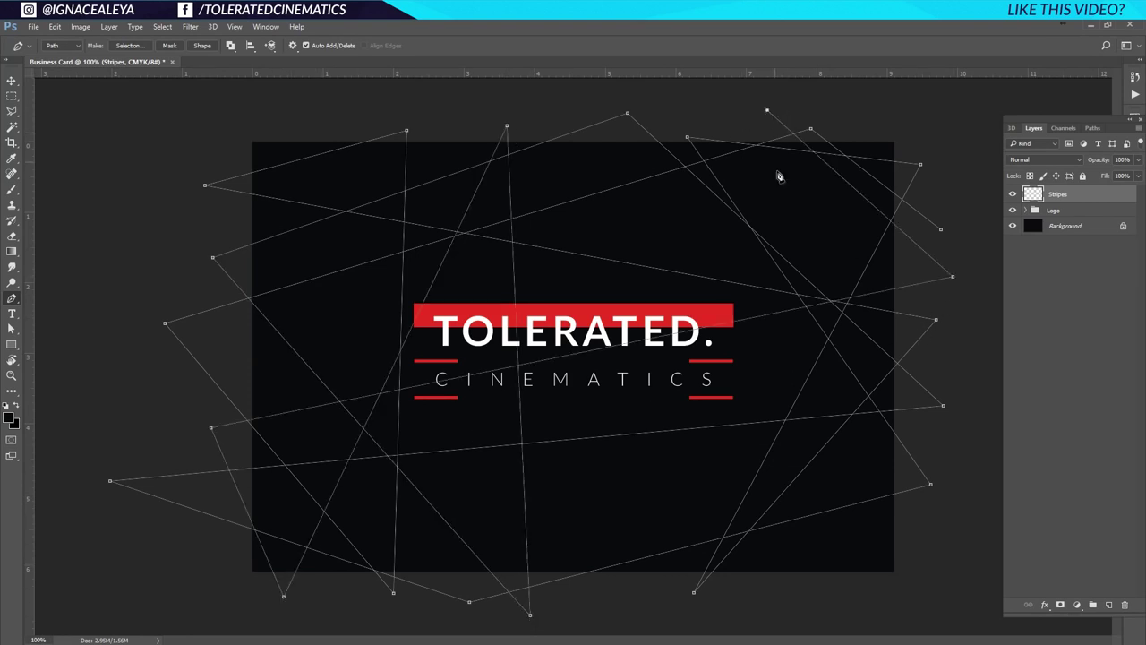
pyautogui.click(841, 597)
pyautogui.click(931, 539)
pyautogui.click(566, 96)
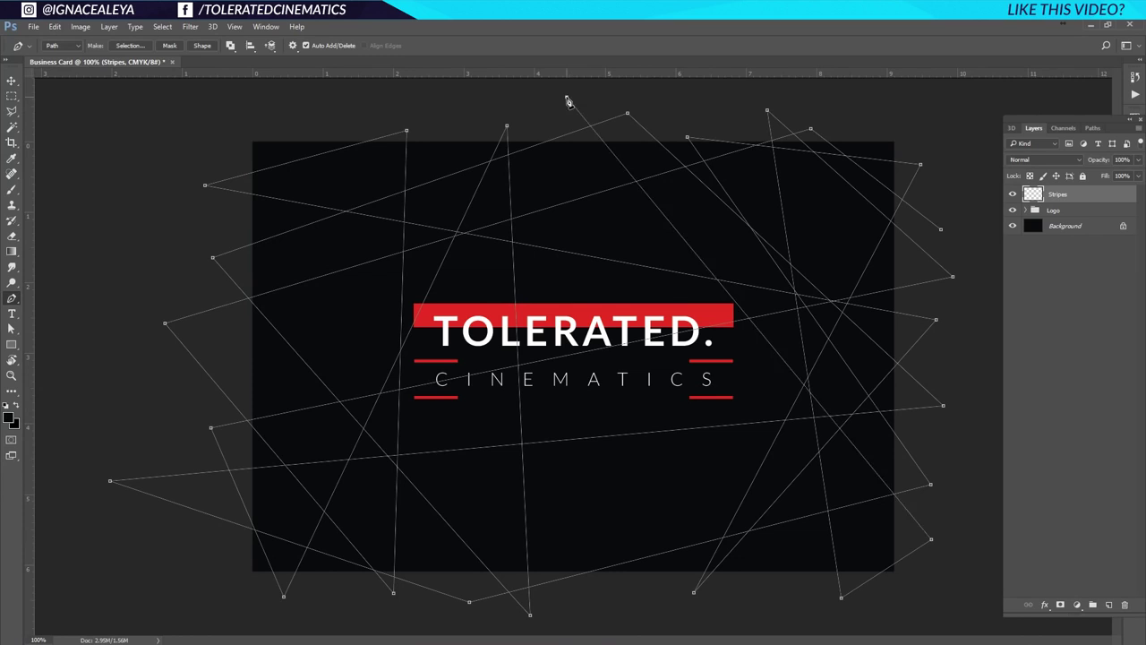
pyautogui.click(600, 607)
# Continue the path with many more anchors beyond the card edges, forming a dense criss-crossing web.
pyautogui.click(977, 245)
pyautogui.click(172, 211)
pyautogui.click(278, 109)
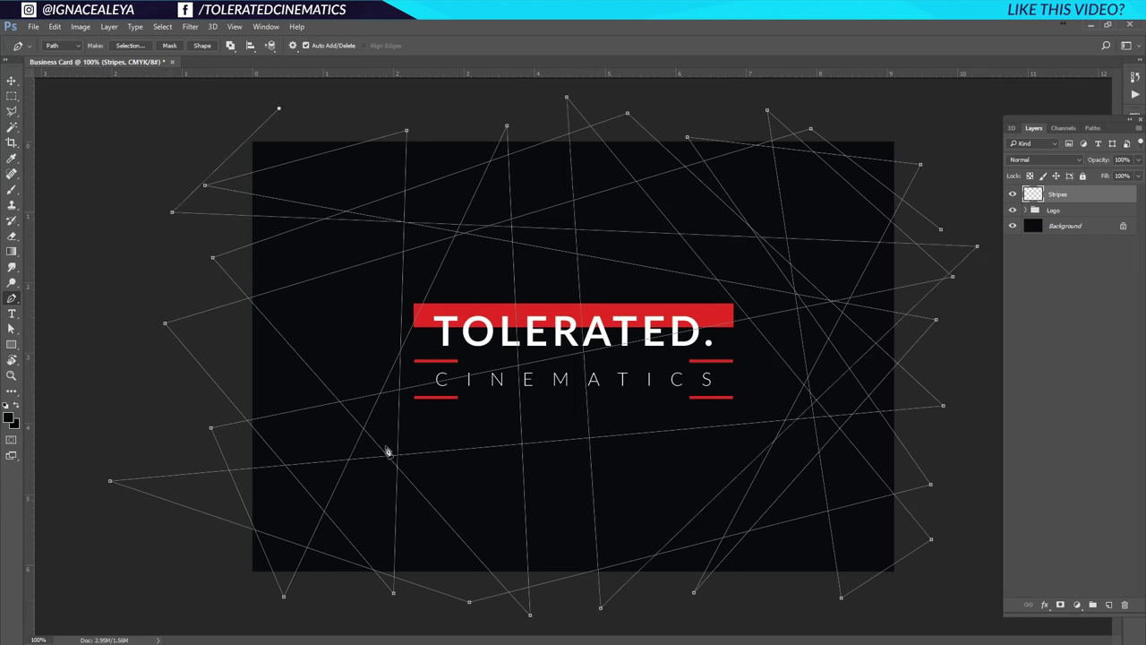
pyautogui.click(330, 611)
pyautogui.click(415, 608)
pyautogui.click(467, 115)
pyautogui.click(188, 405)
pyautogui.click(536, 108)
pyautogui.click(966, 199)
pyautogui.click(955, 513)
pyautogui.click(162, 352)
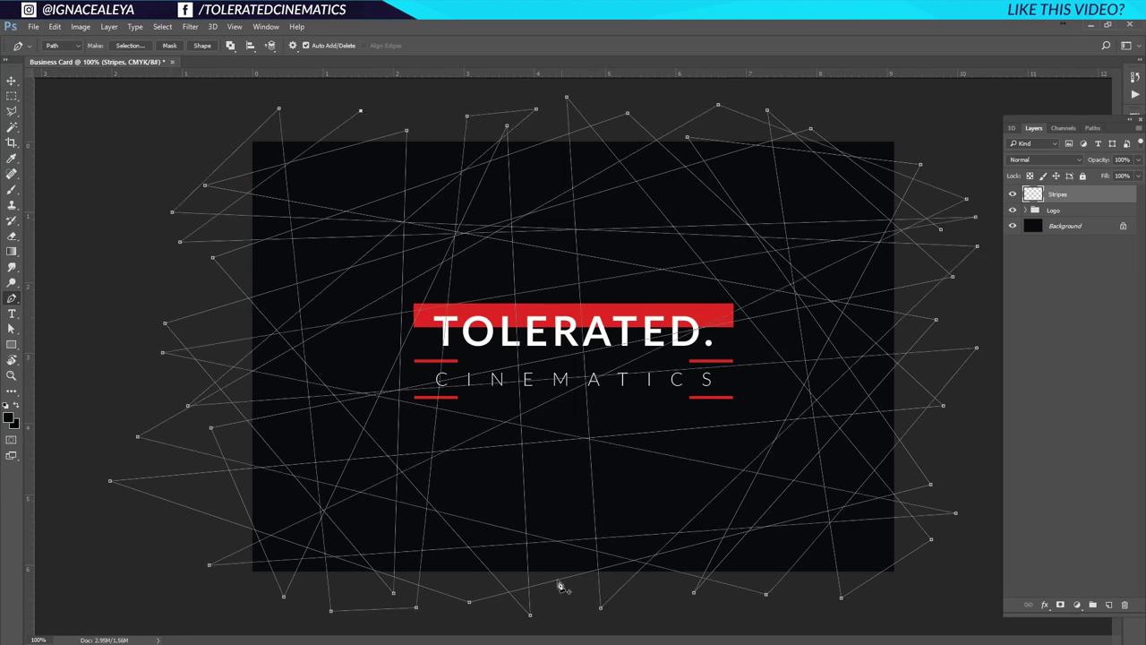
pyautogui.click(662, 103)
pyautogui.click(152, 325)
pyautogui.click(431, 110)
pyautogui.click(981, 444)
pyautogui.click(421, 96)
pyautogui.click(104, 363)
pyautogui.click(984, 374)
pyautogui.click(113, 212)
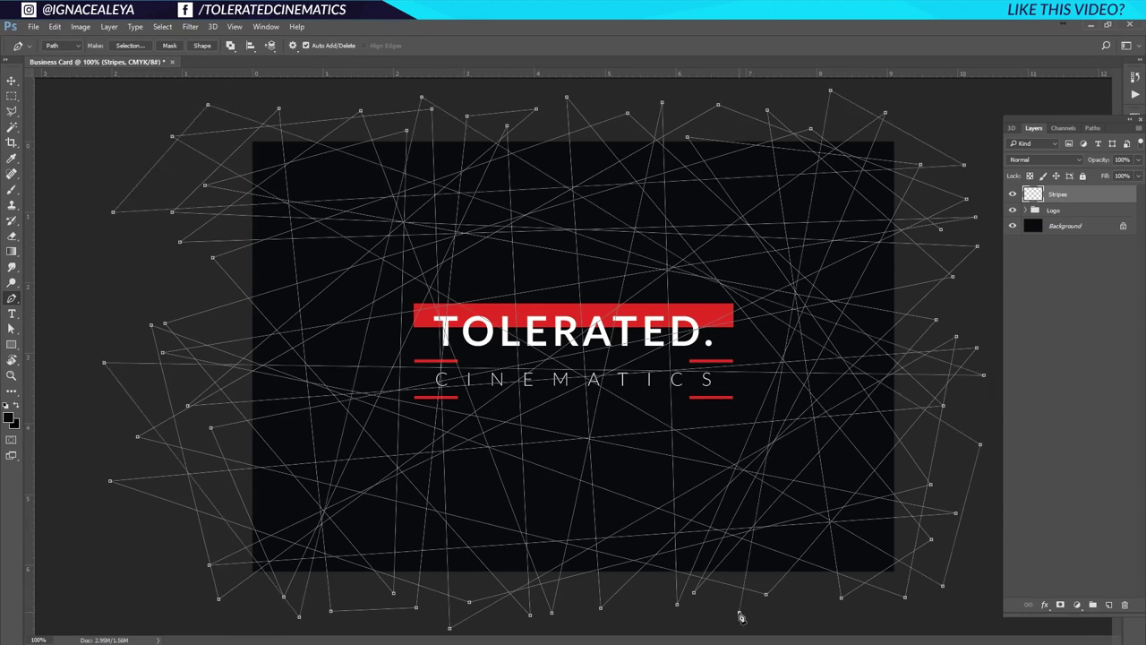
pyautogui.click(740, 613)
pyautogui.click(250, 610)
pyautogui.click(114, 285)
pyautogui.click(153, 580)
pyautogui.click(945, 114)
pyautogui.click(496, 617)
pyautogui.click(966, 141)
pyautogui.click(460, 95)
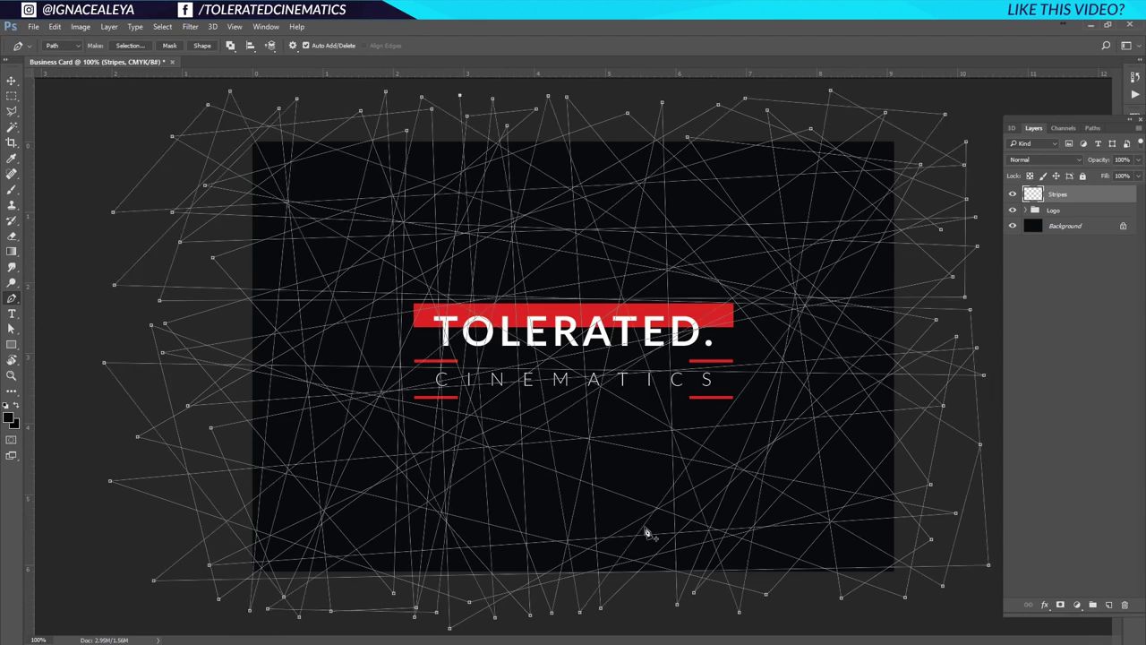
pyautogui.click(694, 95)
pyautogui.click(136, 238)
pyautogui.click(986, 306)
pyautogui.click(974, 524)
pyautogui.click(355, 629)
pyautogui.click(327, 90)
pyautogui.click(800, 88)
pyautogui.click(158, 549)
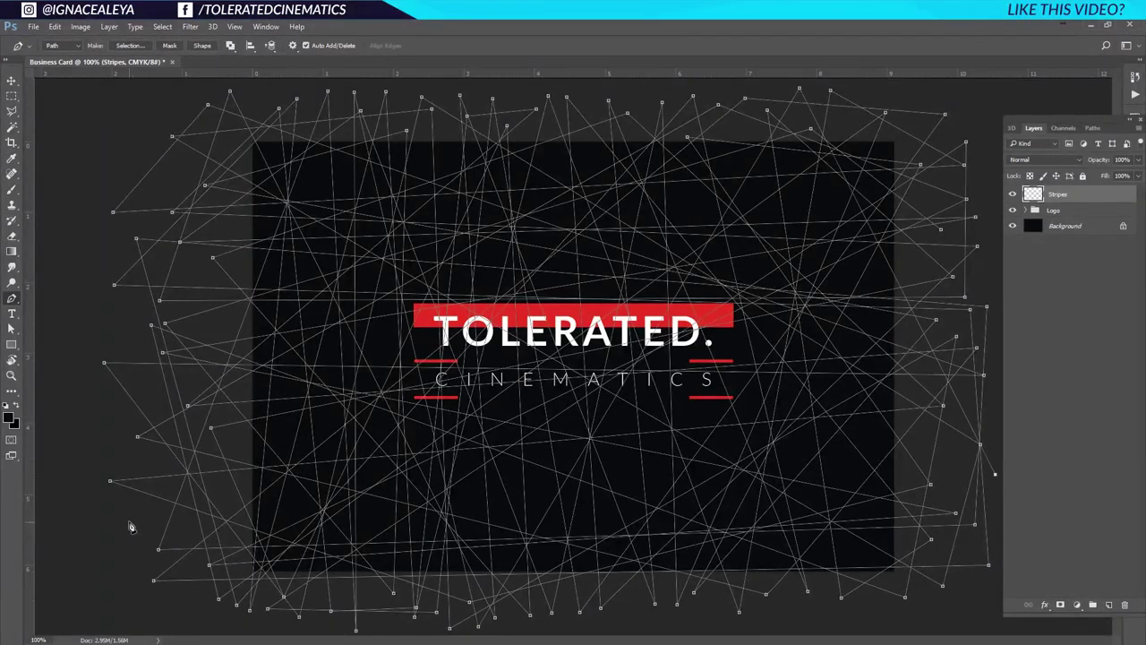
pyautogui.click(130, 525)
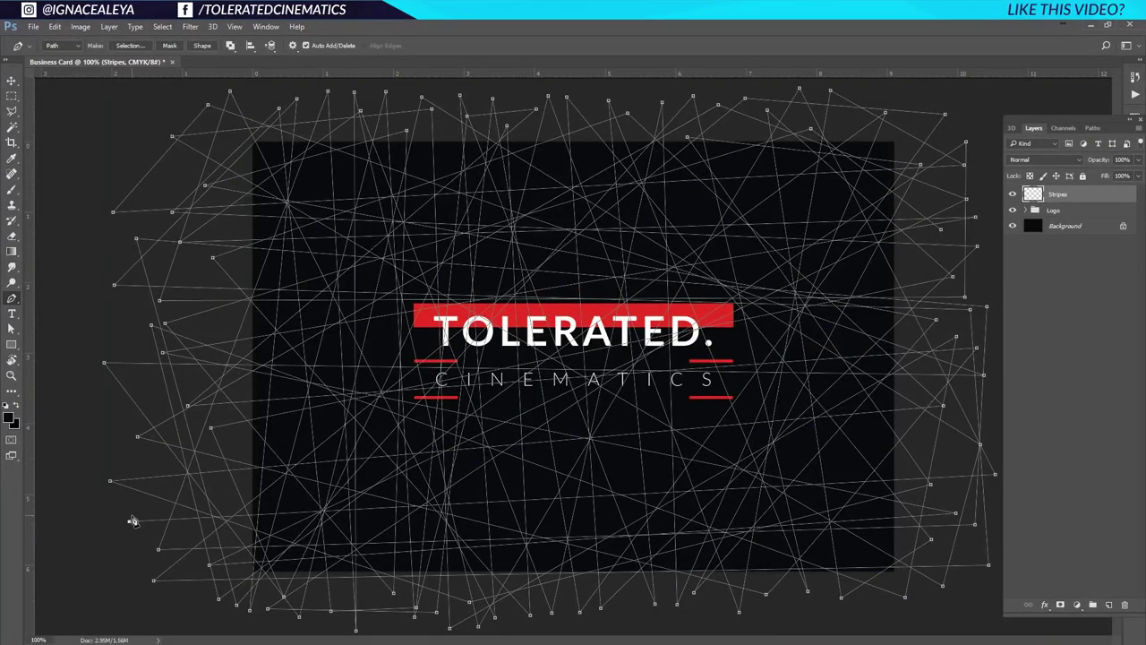
# Set the foreground colour to white.
pyautogui.click(9, 417)
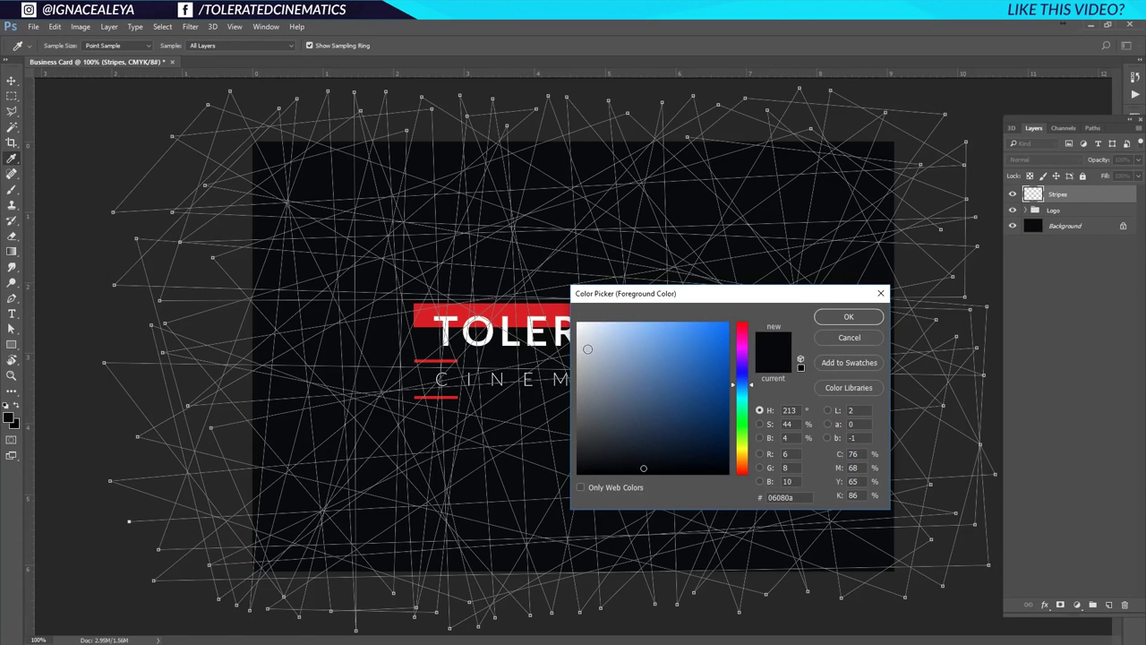
pyautogui.click(579, 324)
pyautogui.click(849, 318)
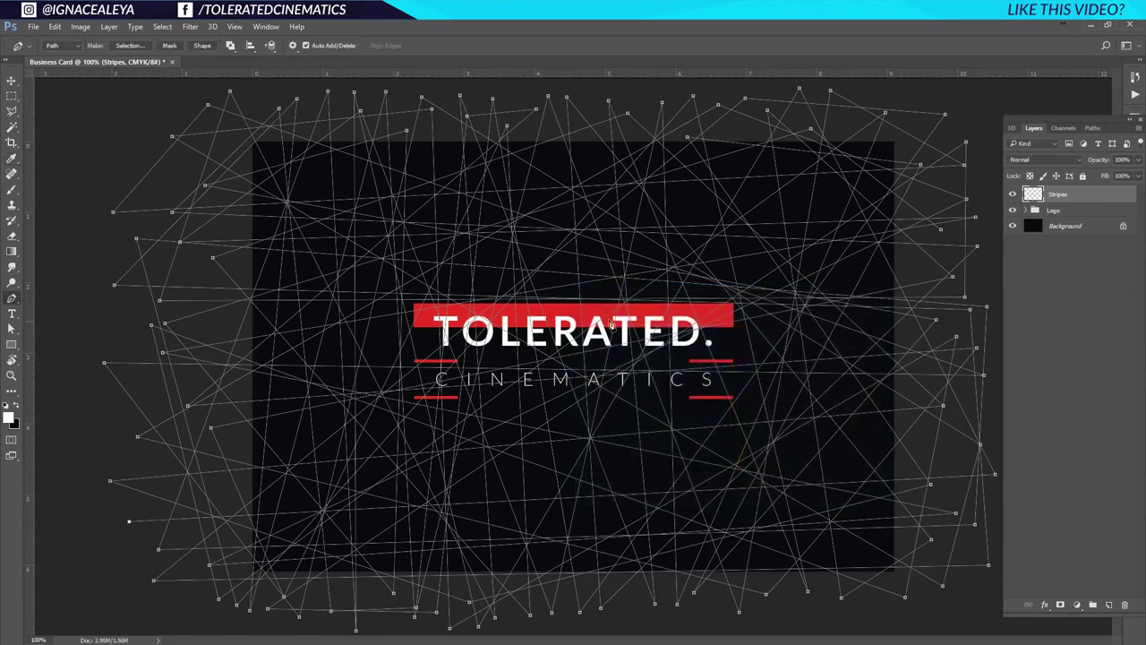
# Stroke the path web with the Brush, then delete the path.
pyautogui.rightClick(620, 320)
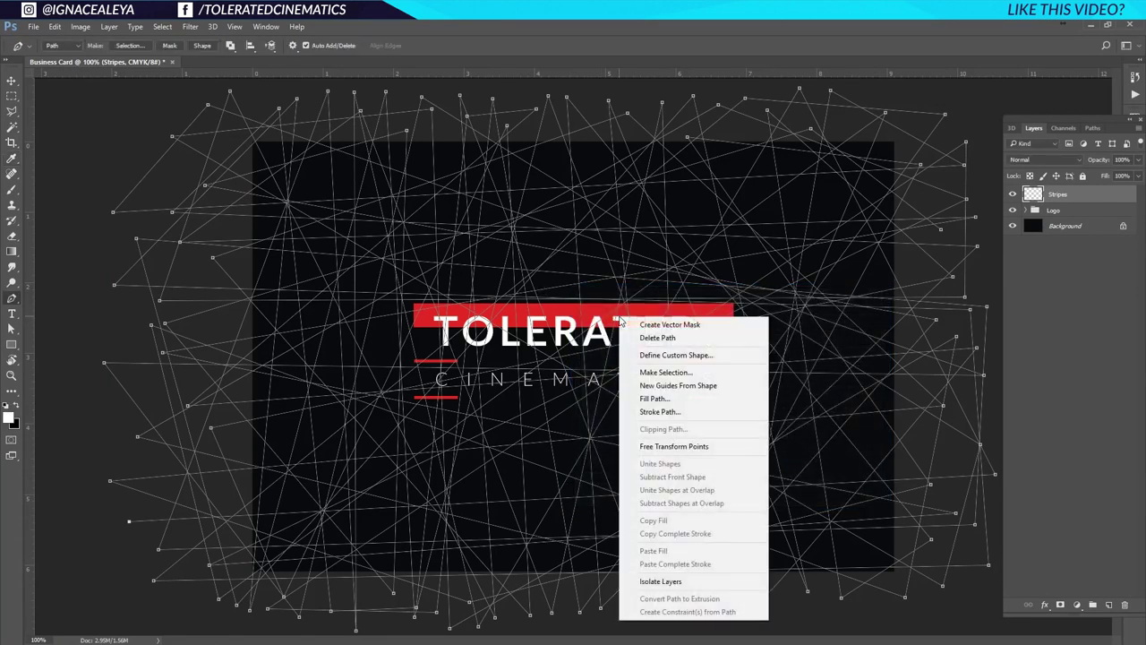
pyautogui.click(665, 412)
pyautogui.click(536, 230)
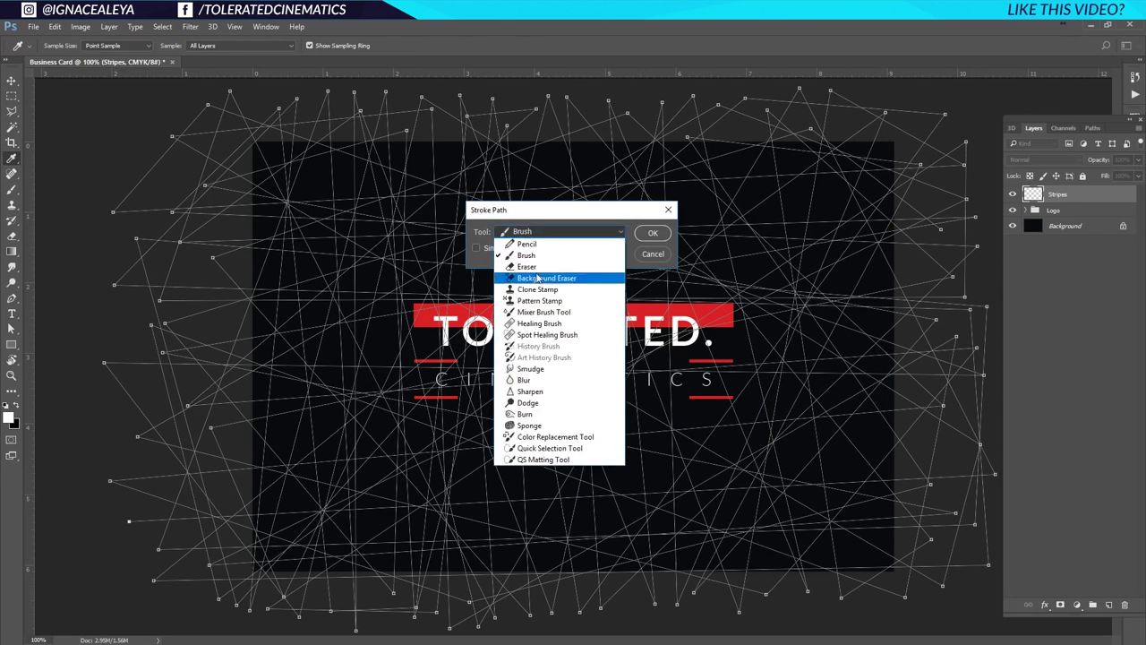
pyautogui.click(524, 257)
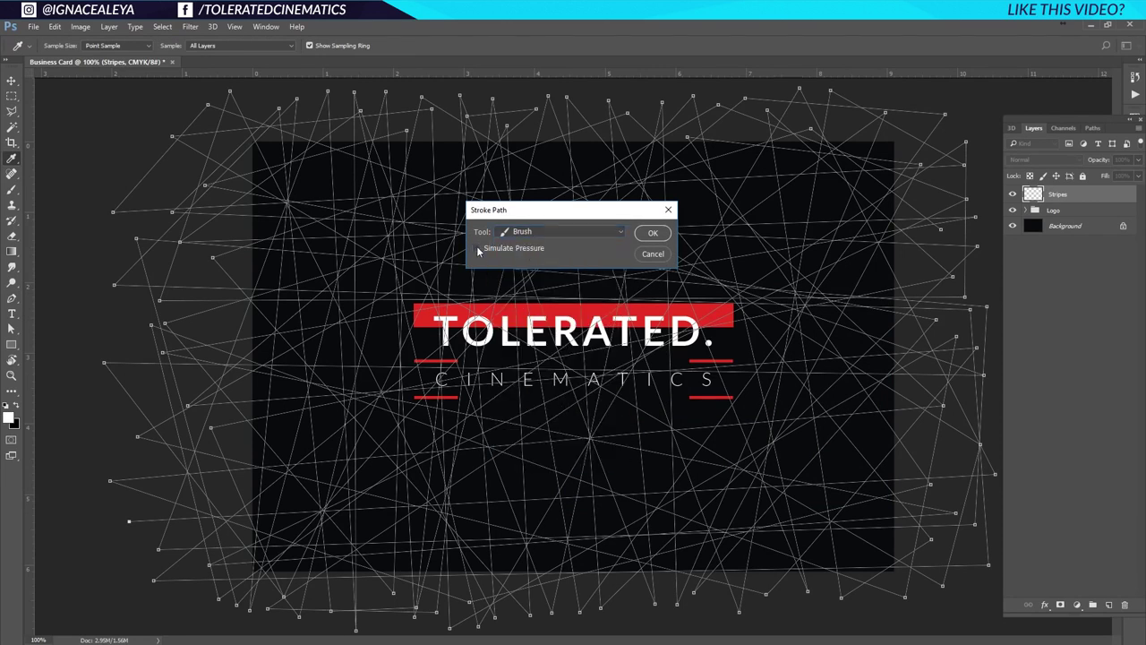
pyautogui.click(655, 234)
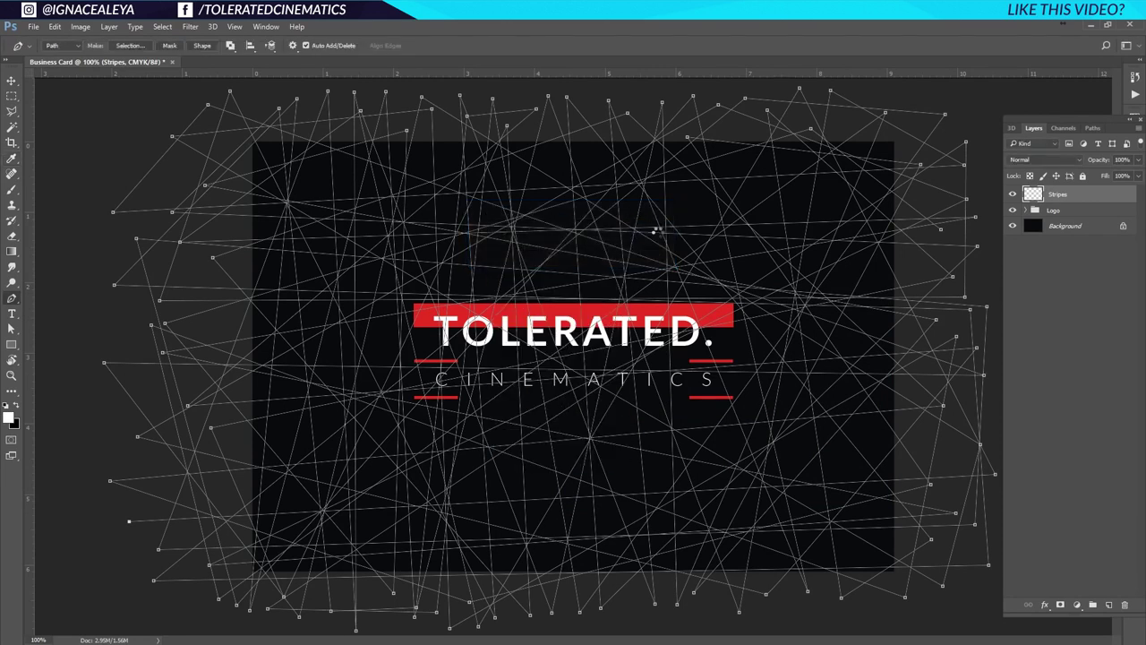
pyautogui.rightClick(661, 235)
pyautogui.click(705, 272)
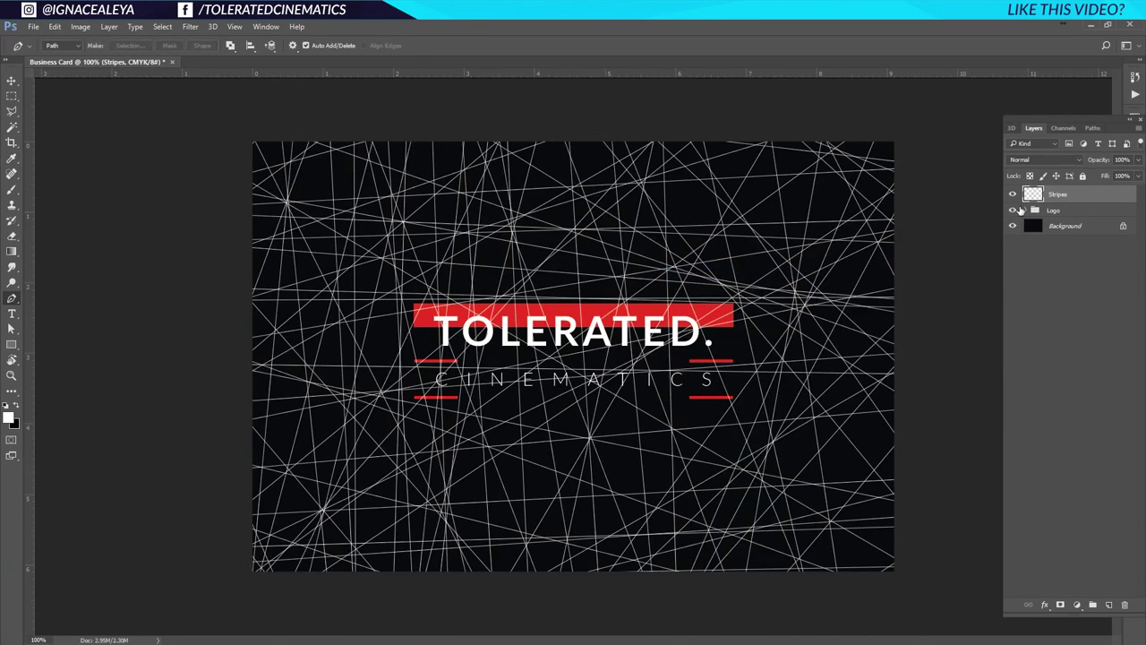
# Set the Stripes layer to 3% opacity and move it below the Logo group.
pyautogui.click(1121, 159)
pyautogui.write('3')
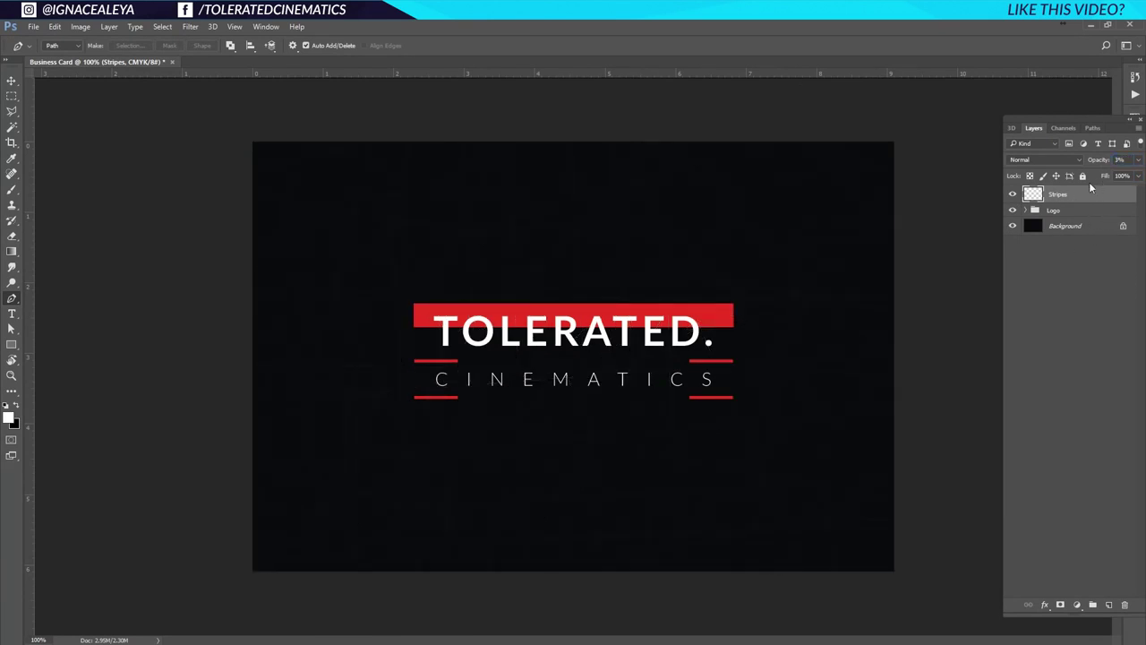
pyautogui.moveTo(1087, 191); pyautogui.dragTo(1075, 218)
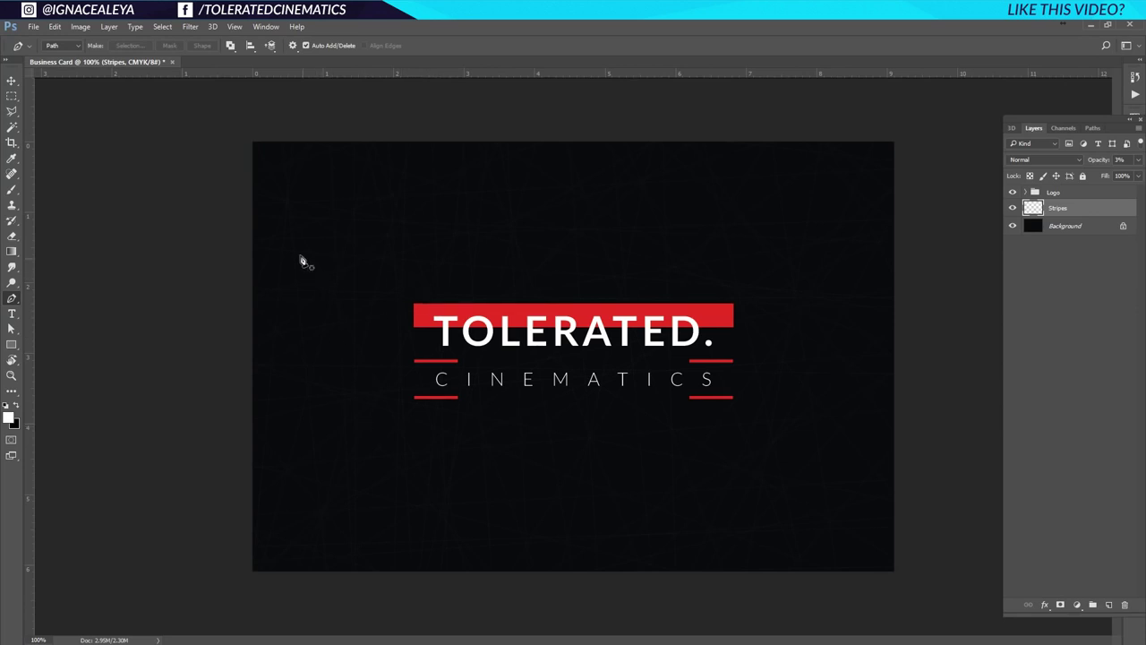
# Unlock the Background layer, converting it to Layer 0.
pyautogui.click(11, 82)
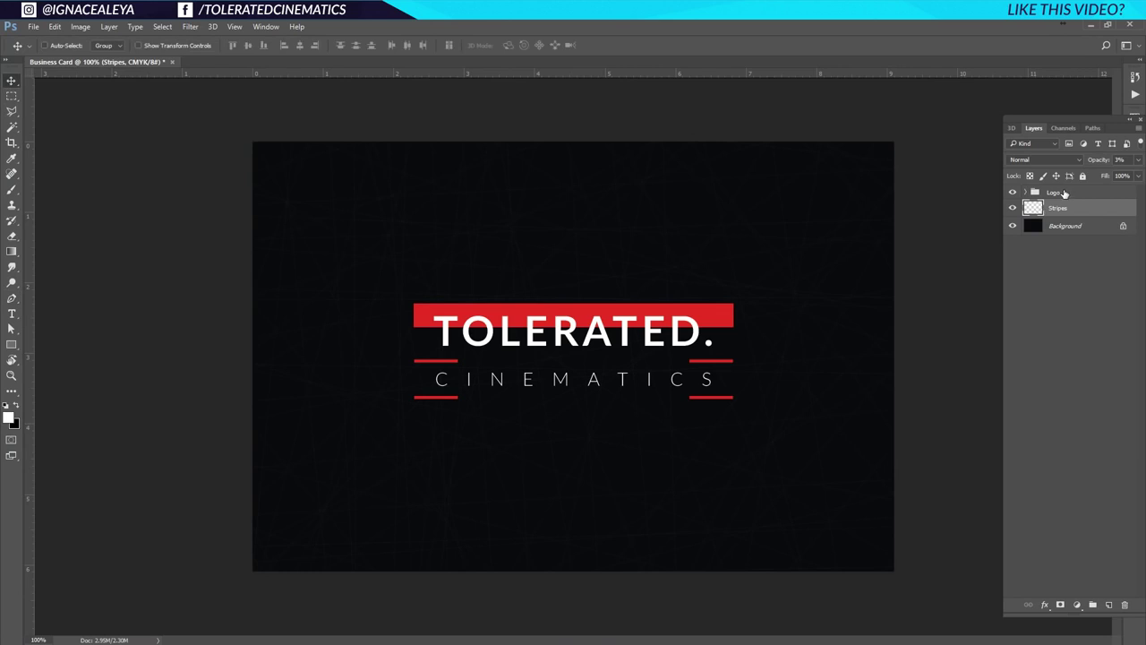
pyautogui.click(1064, 193)
pyautogui.doubleClick(1090, 228)
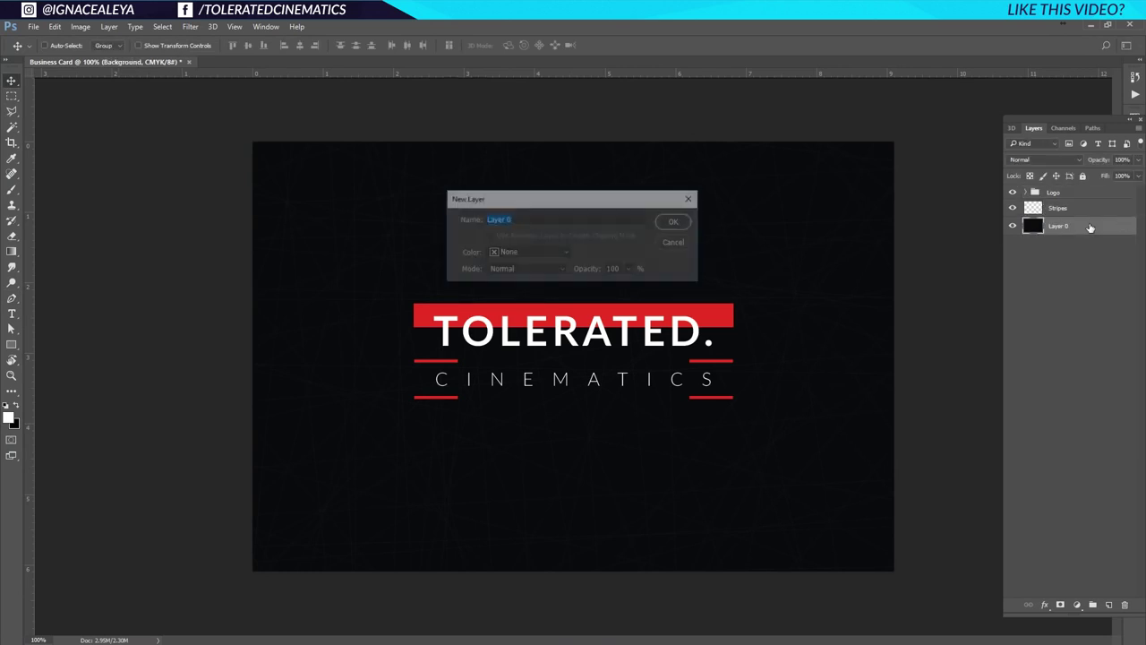
pyautogui.press('Return')
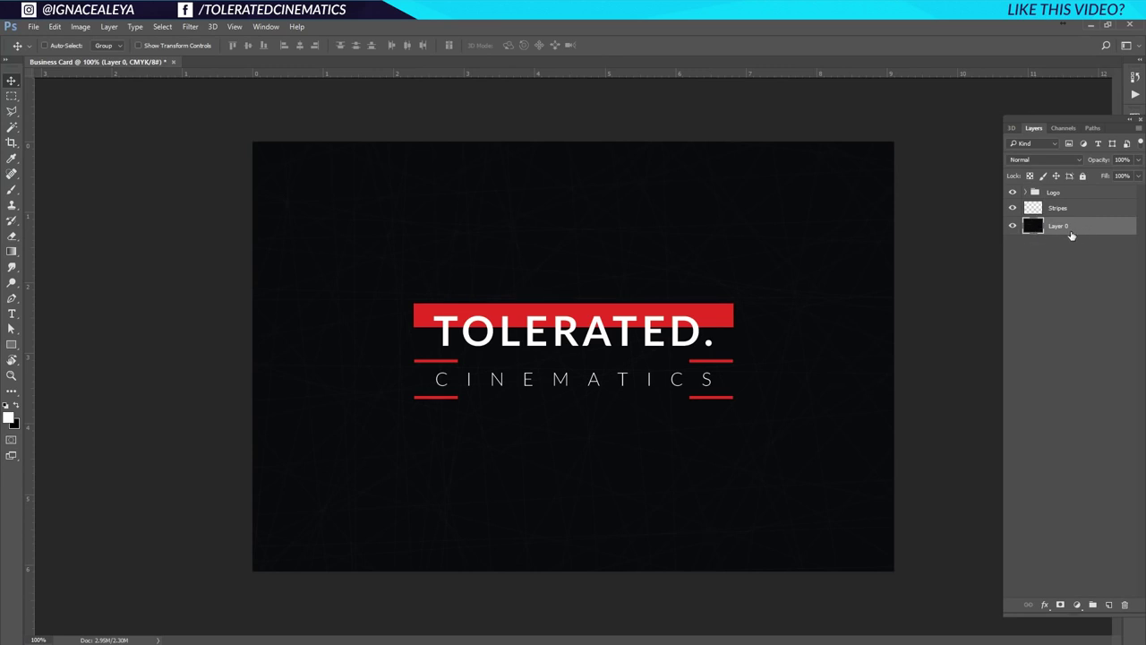
# Group the Logo group, Stripes and Layer 0 into a group named Front Part.
pyautogui.keyDown('shift'); pyautogui.click(1081, 195); pyautogui.keyUp('shift')
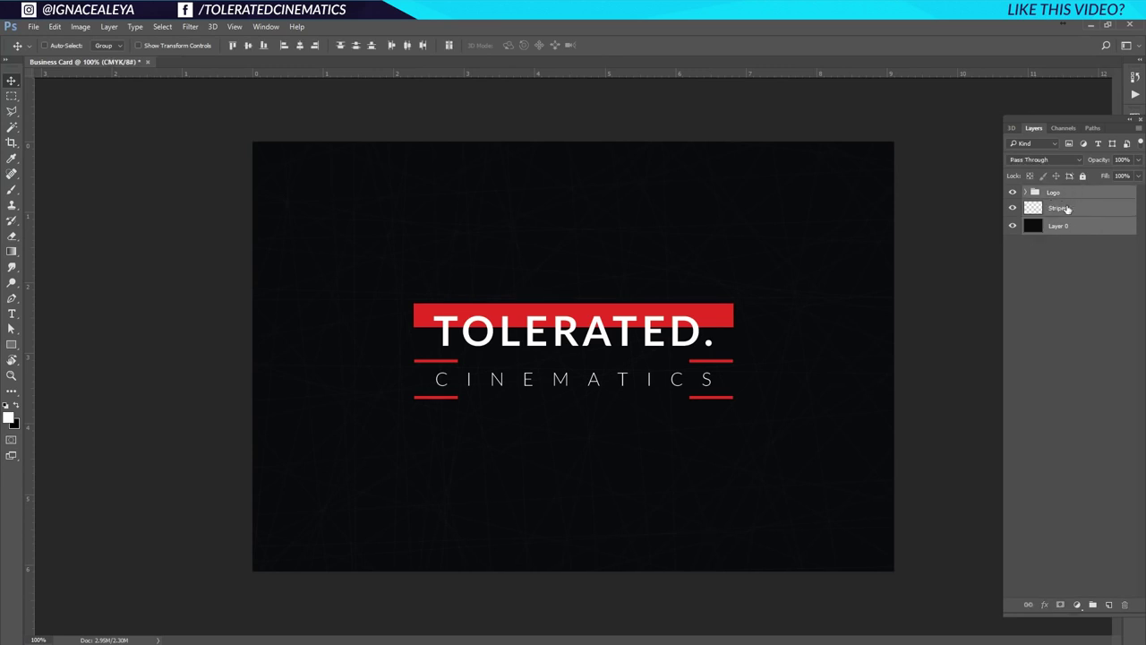
pyautogui.moveTo(1081, 220); pyautogui.dragTo(1095, 606)
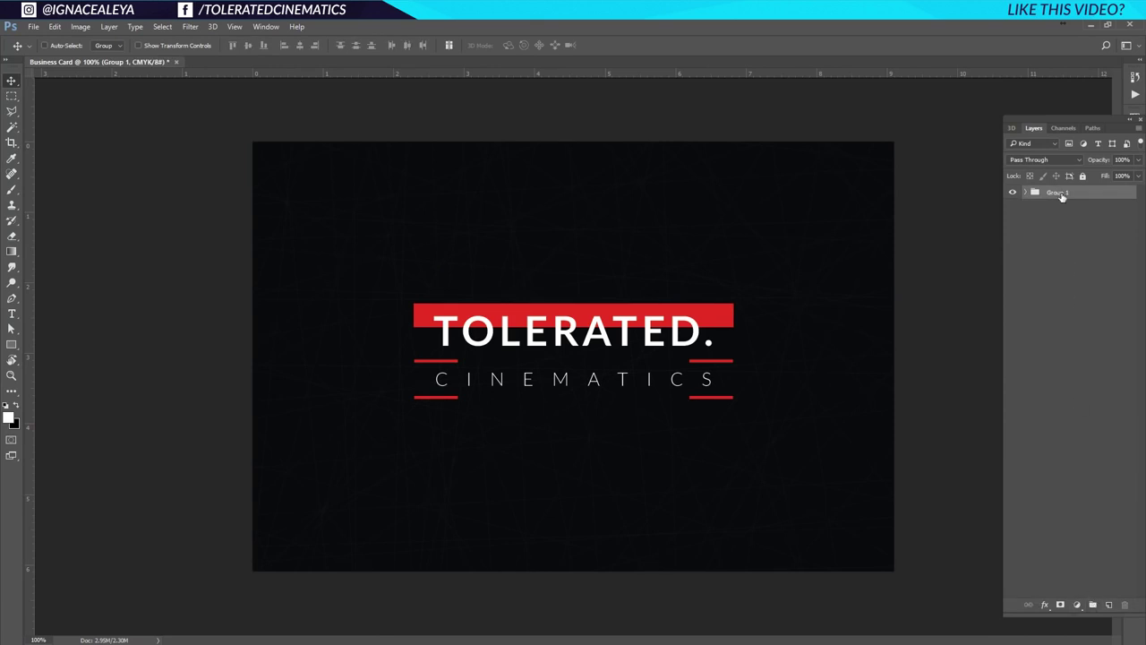
pyautogui.doubleClick(1062, 195)
pyautogui.write('Front Part')
pyautogui.press('Return')
# Add a new layer above Front Part named Background.
pyautogui.click(1109, 604)
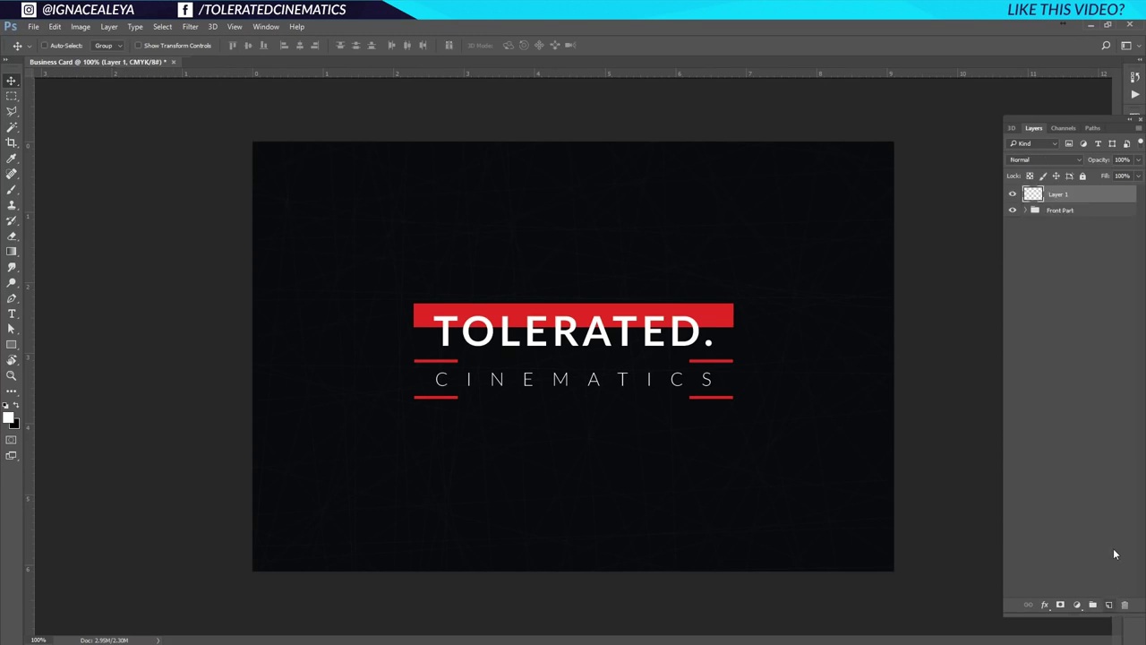
pyautogui.doubleClick(1059, 194)
pyautogui.write('Background')
pyautogui.press('Return')
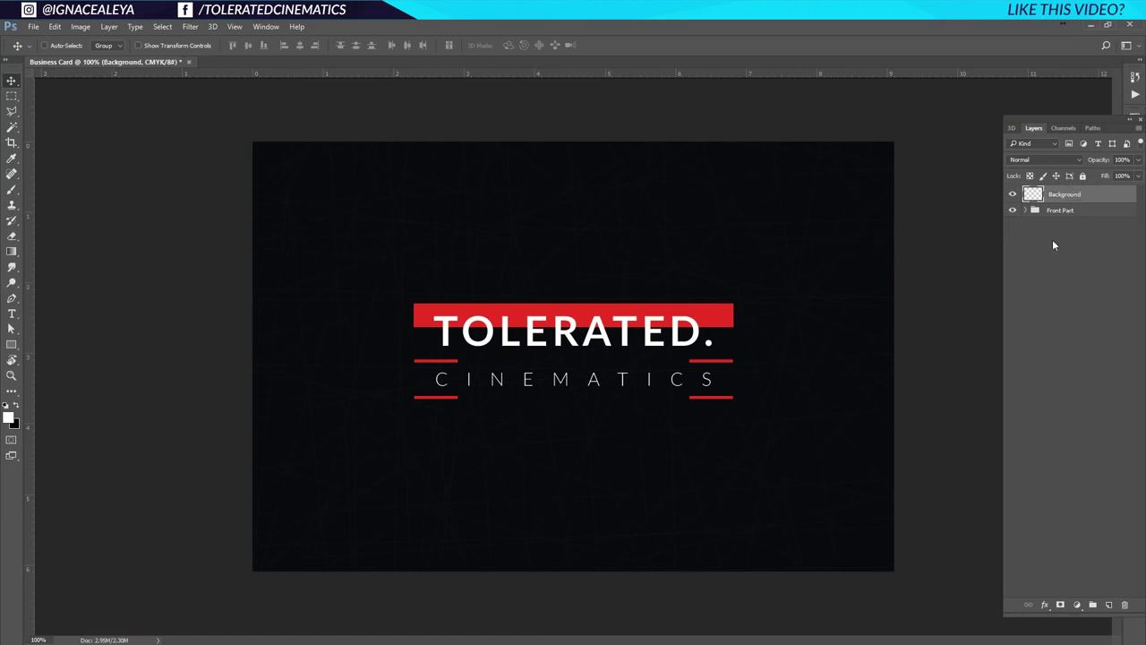
# Set the foreground colour to light grey f1f1f1 and fill the Background layer with it.
pyautogui.click(10, 418)
pyautogui.click(578, 329)
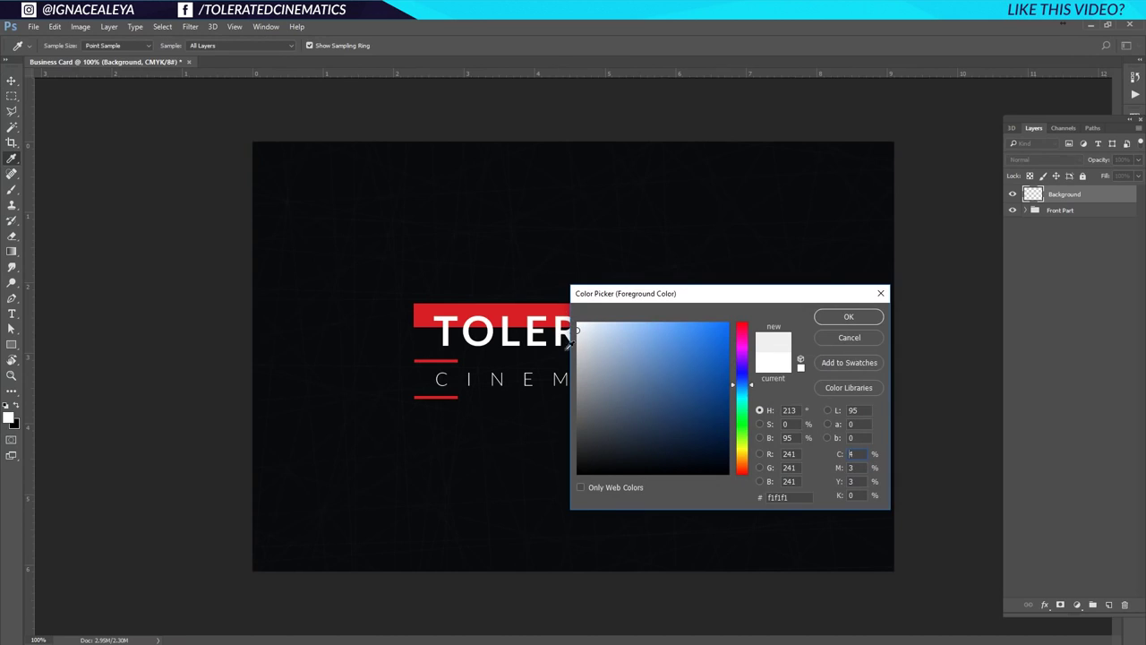
pyautogui.click(849, 317)
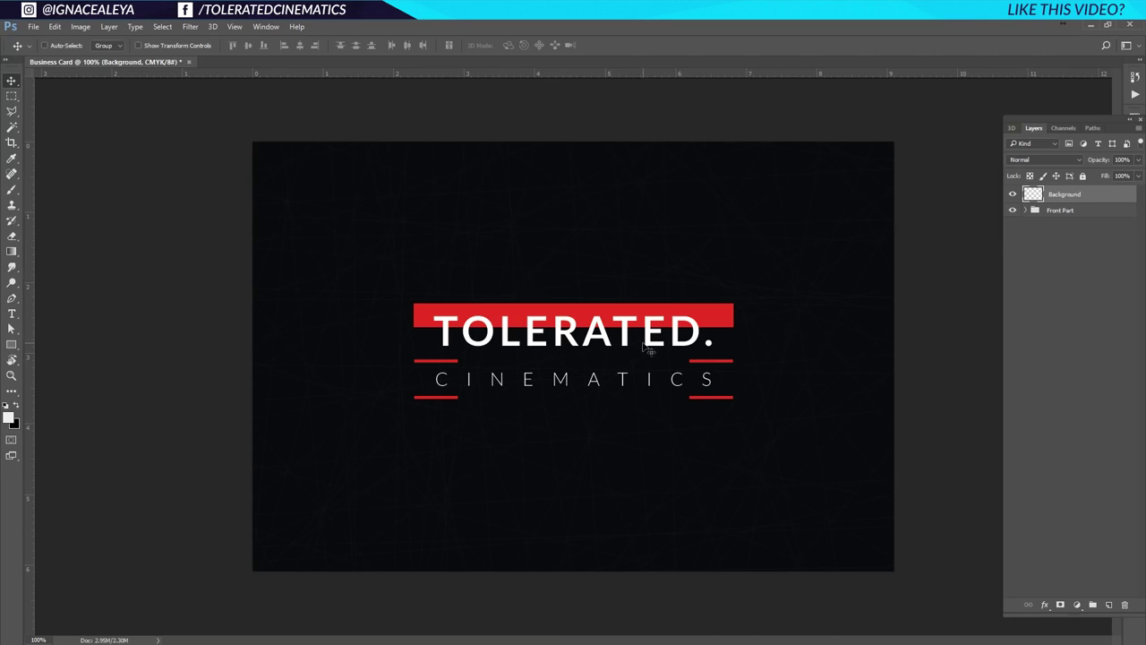
pyautogui.hotkey('alt', 'BackSpace')
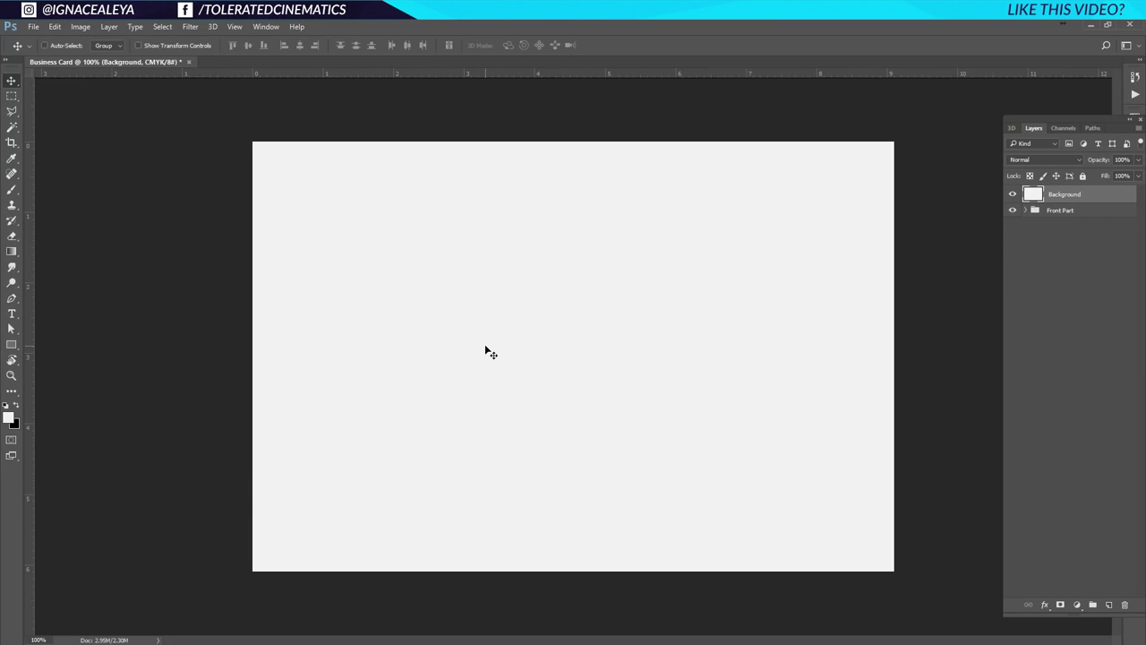
# Add the name text on the card and make it red from the Swatches panel.
pyautogui.click(12, 312)
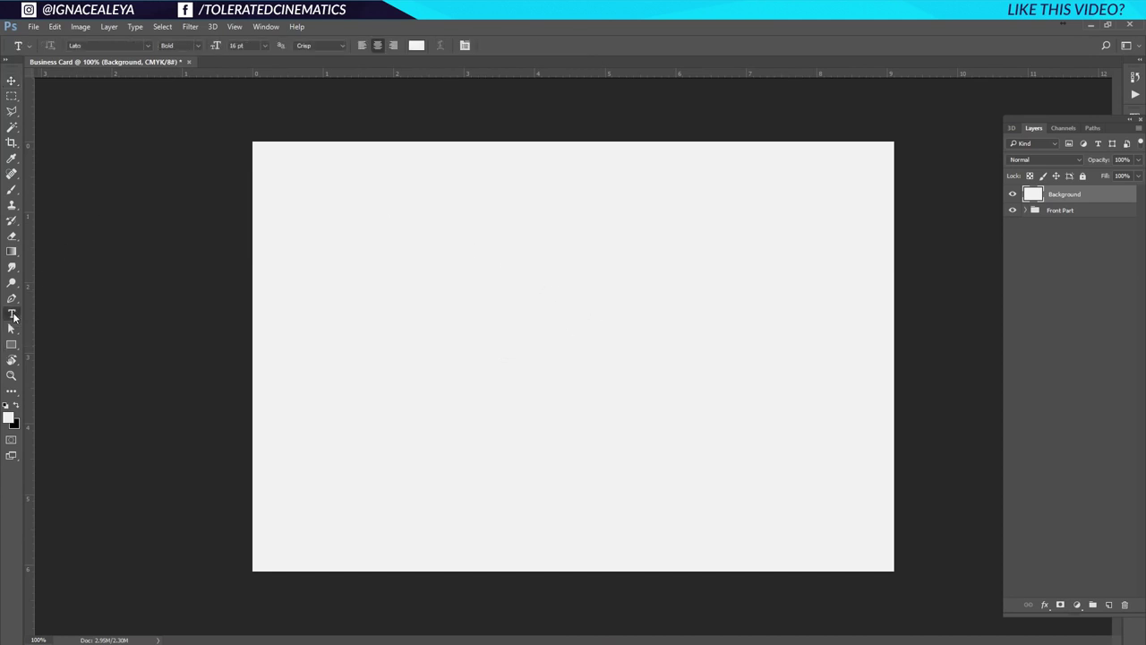
pyautogui.click(487, 249)
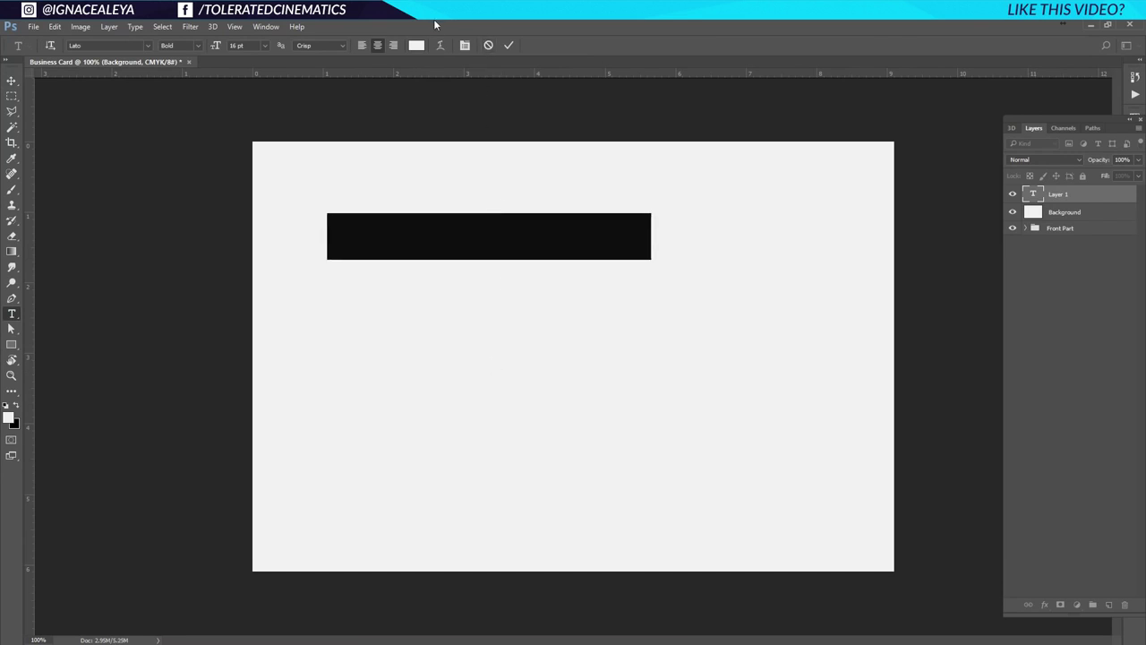
pyautogui.click(417, 45)
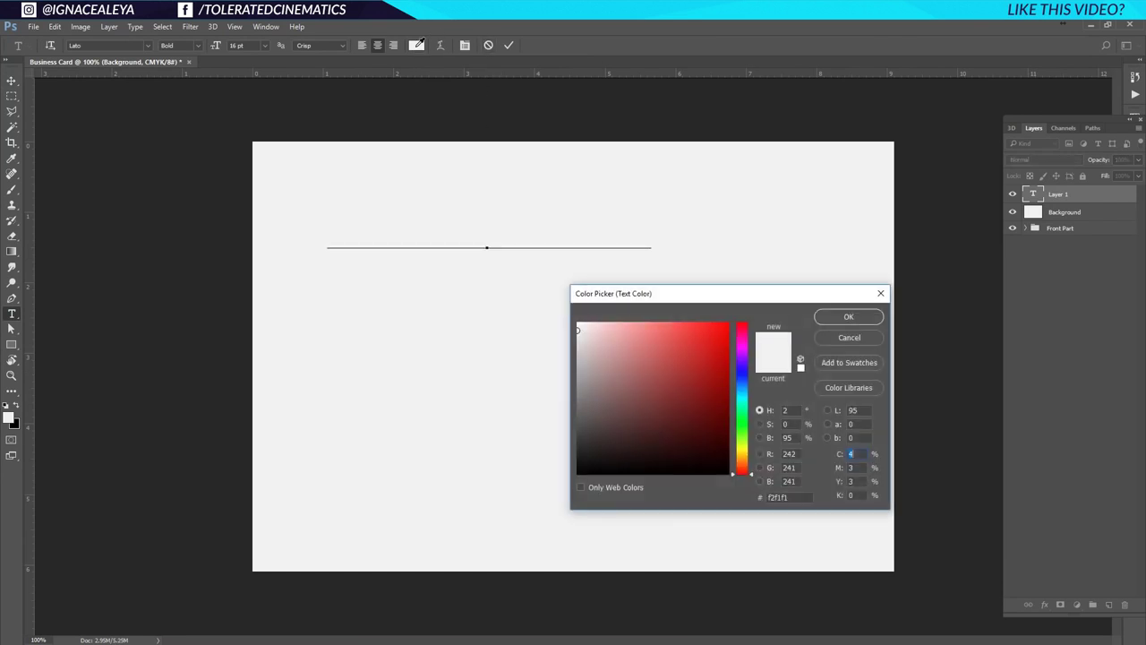
pyautogui.click(826, 336)
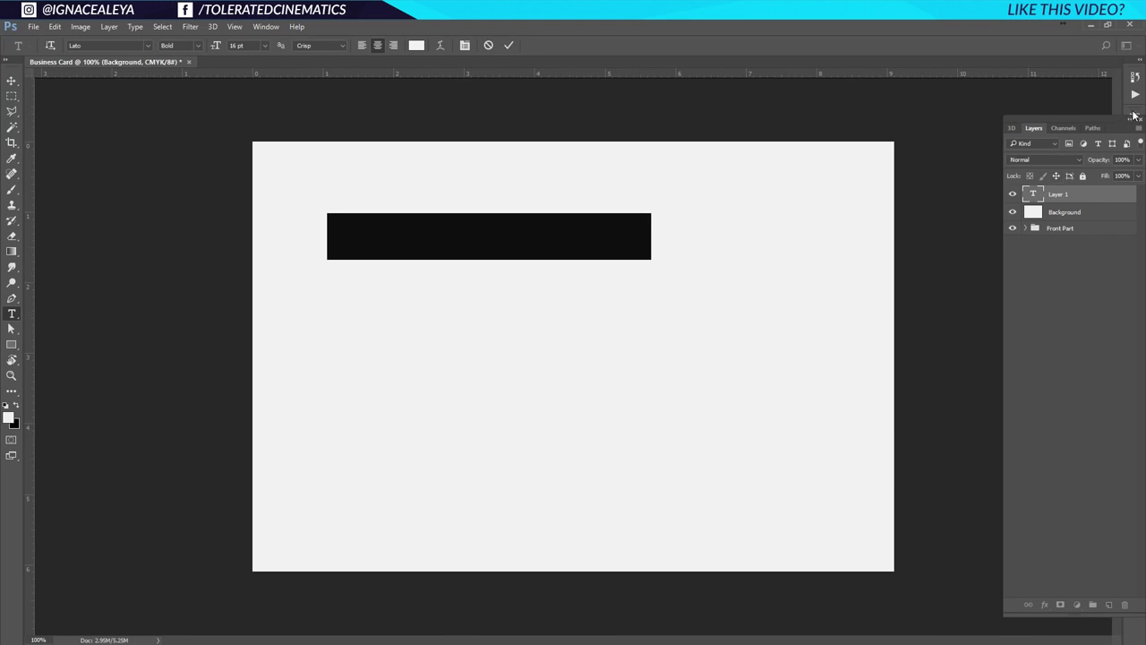
pyautogui.click(266, 26)
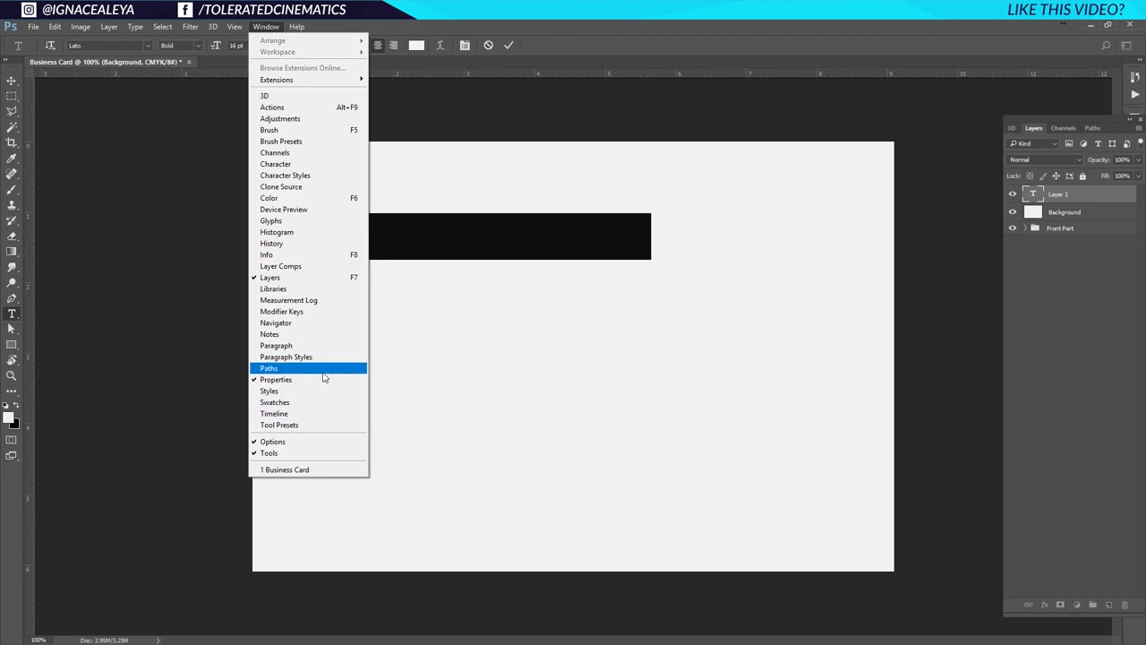
pyautogui.click(275, 402)
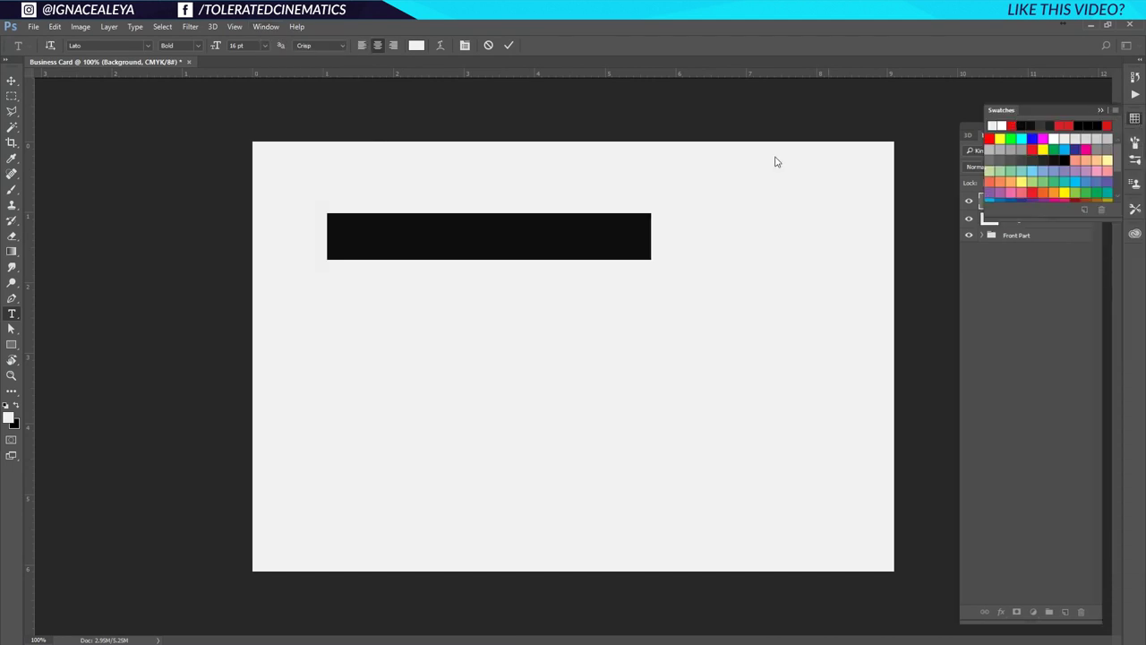
pyautogui.click(1012, 125)
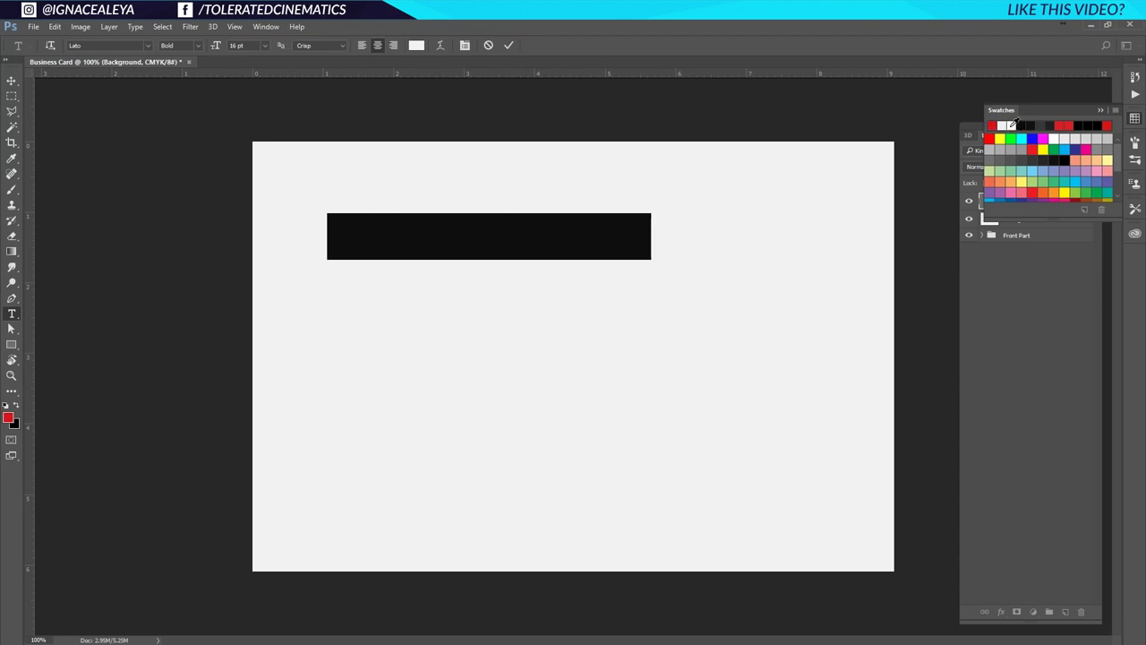
# Nudge the name text into place and open the Character panel with the text selected.
pyautogui.click(12, 81)
pyautogui.moveTo(423, 238); pyautogui.dragTo(445, 261)
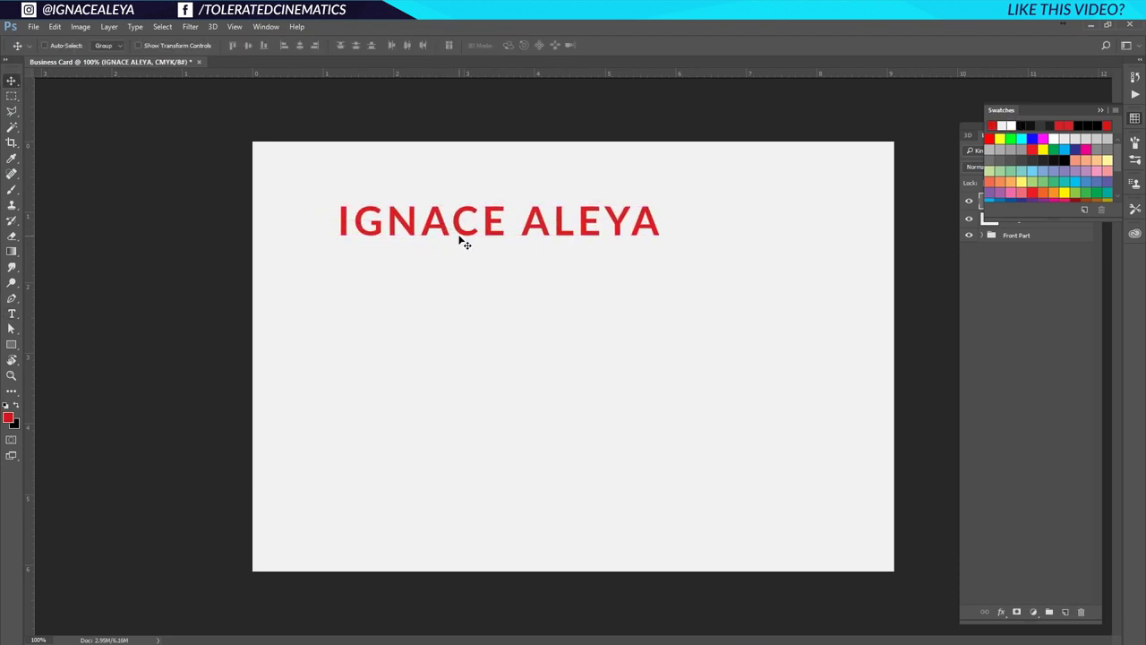
pyautogui.press('t')
pyautogui.click(468, 224)
pyautogui.hotkey('ctrl', 'a')
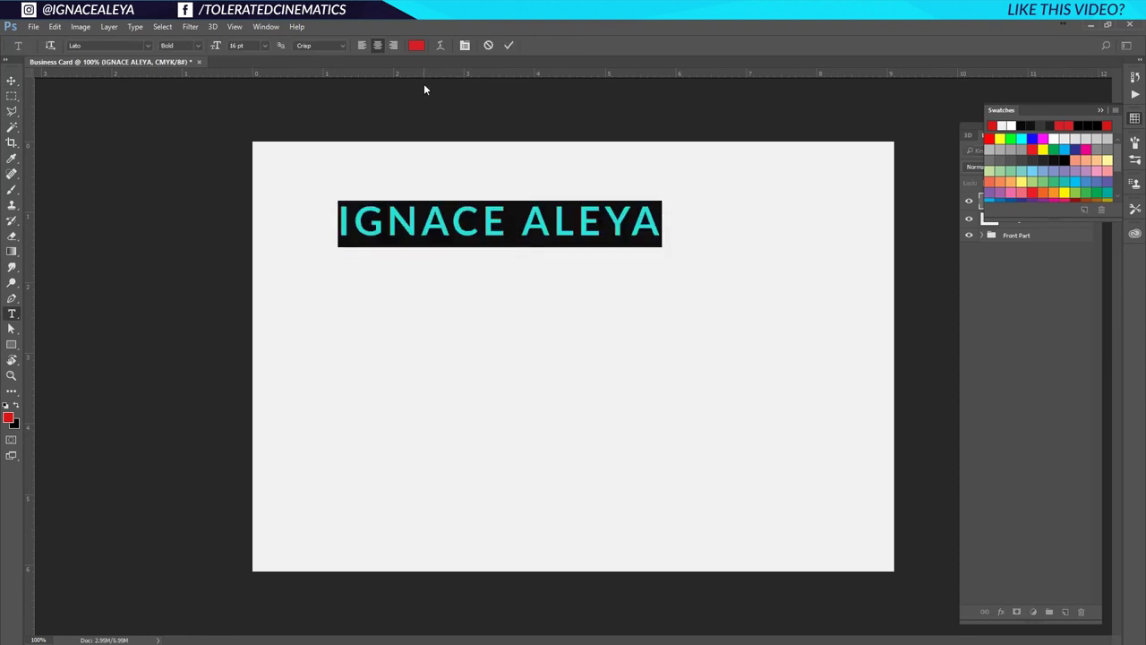
pyautogui.click(464, 45)
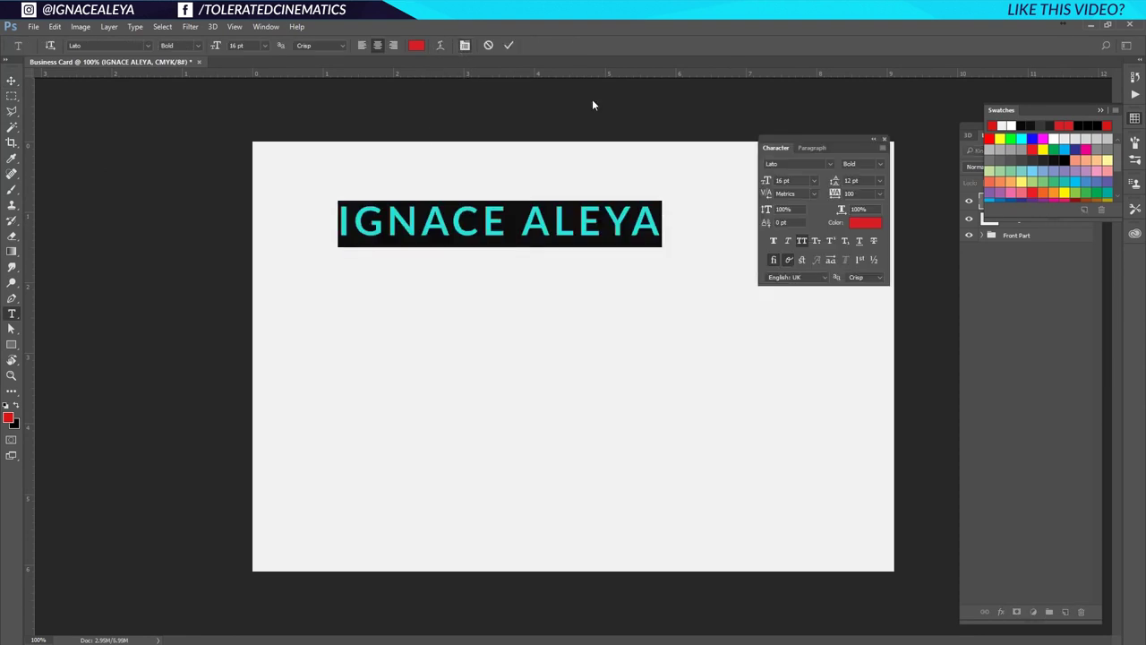
pyautogui.click(813, 181)
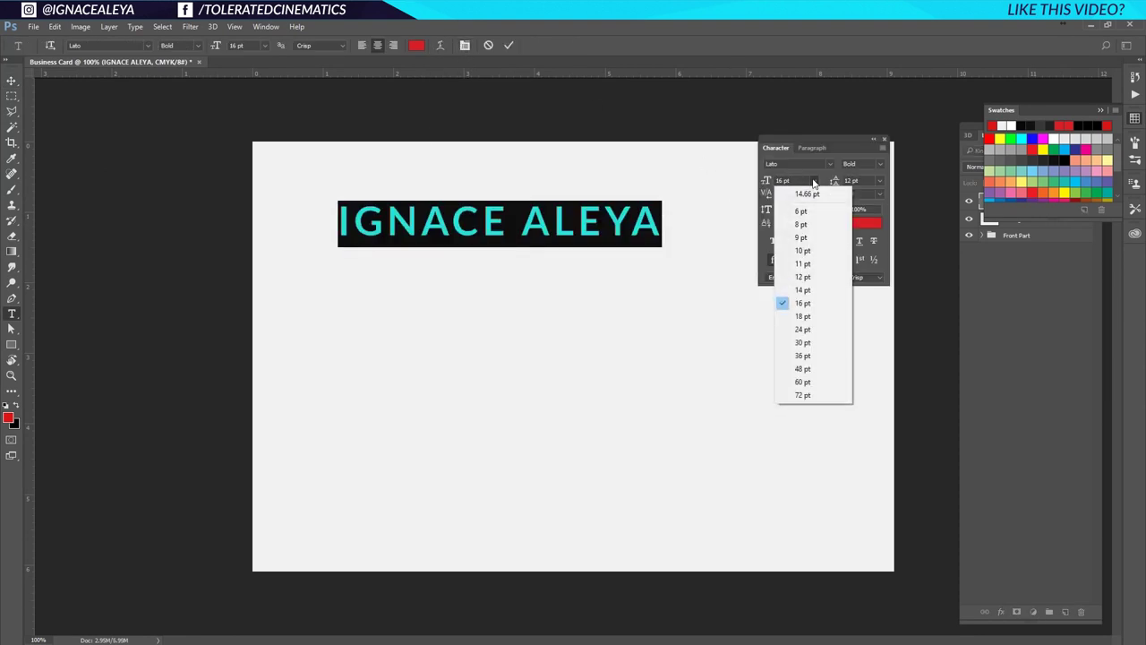
pyautogui.click(810, 185)
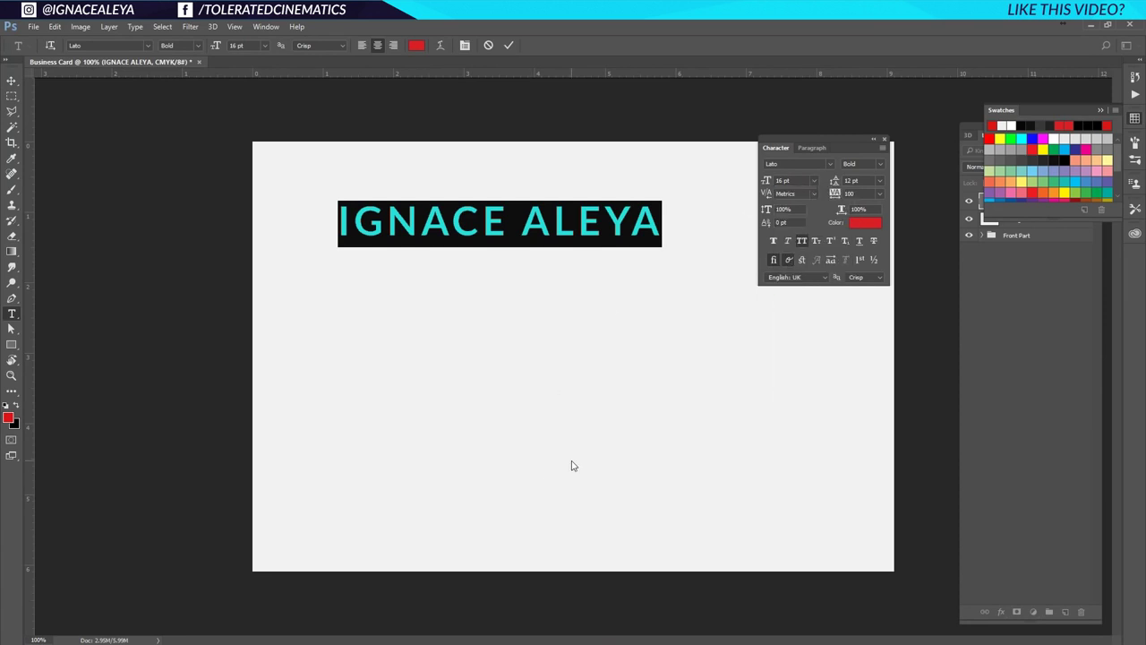
pyautogui.click(11, 81)
# Set the name text to 12 pt with 0 tracking and commit it.
pyautogui.press('ctrl')
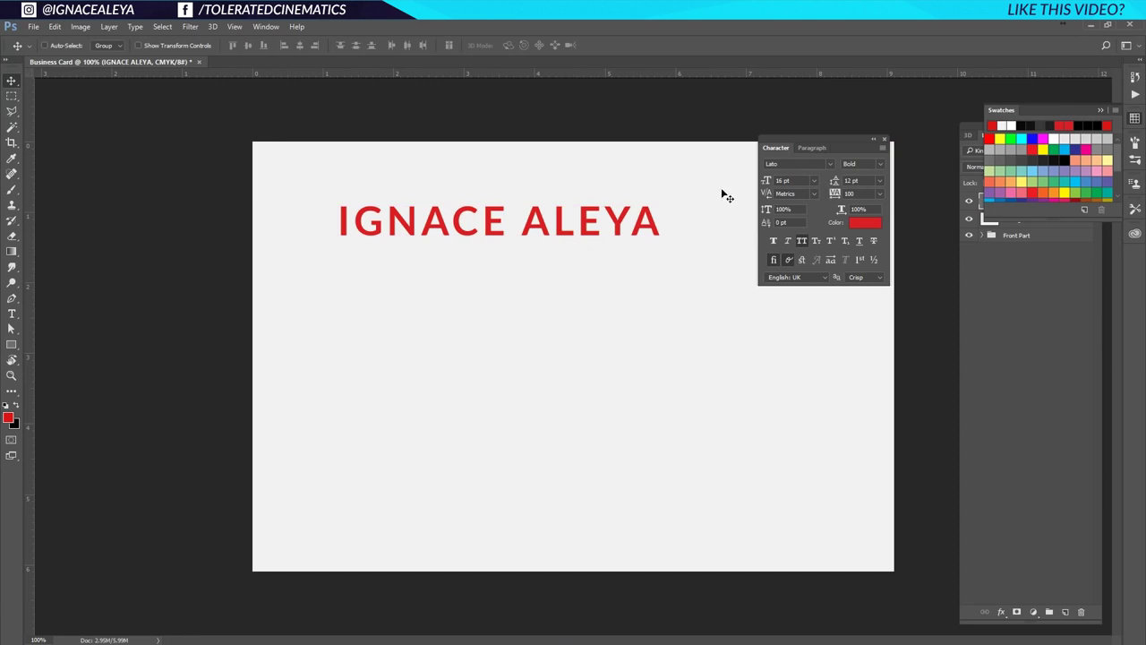
pyautogui.doubleClick(544, 222)
pyautogui.hotkey('ctrl', 'a')
pyautogui.click(813, 181)
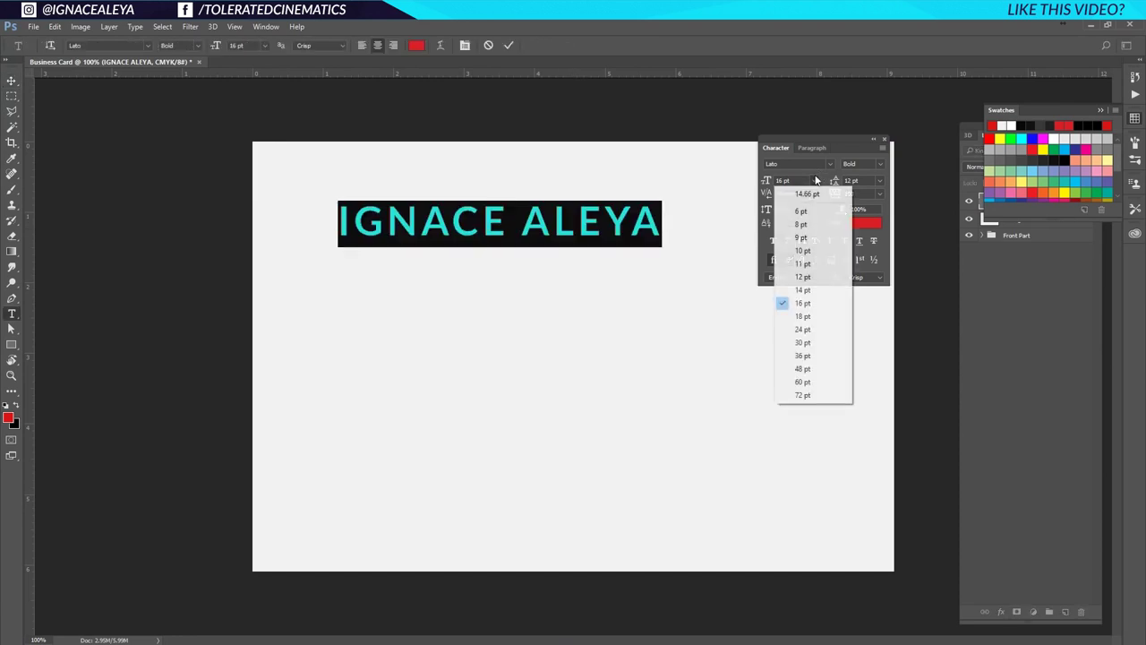
pyautogui.click(803, 276)
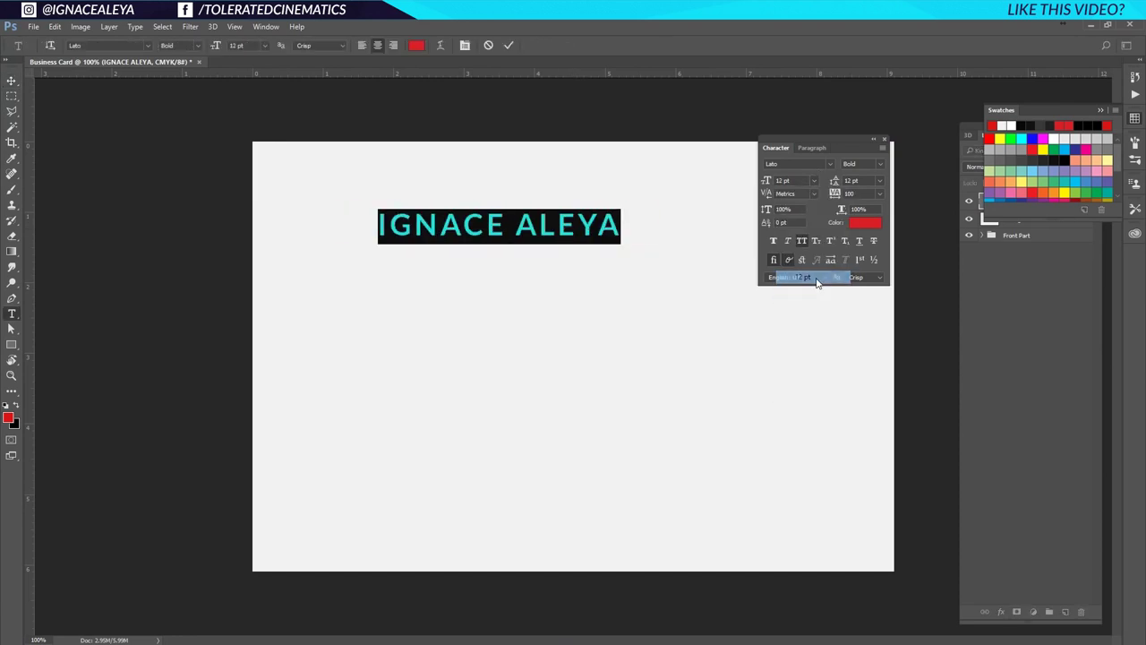
pyautogui.click(876, 193)
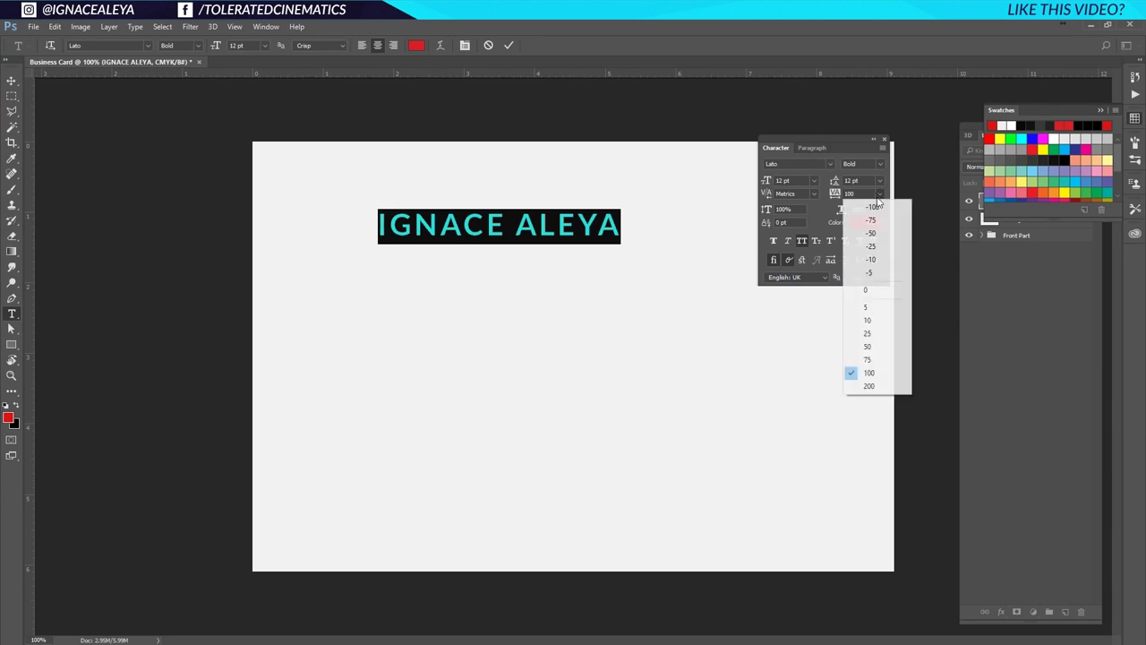
pyautogui.click(866, 294)
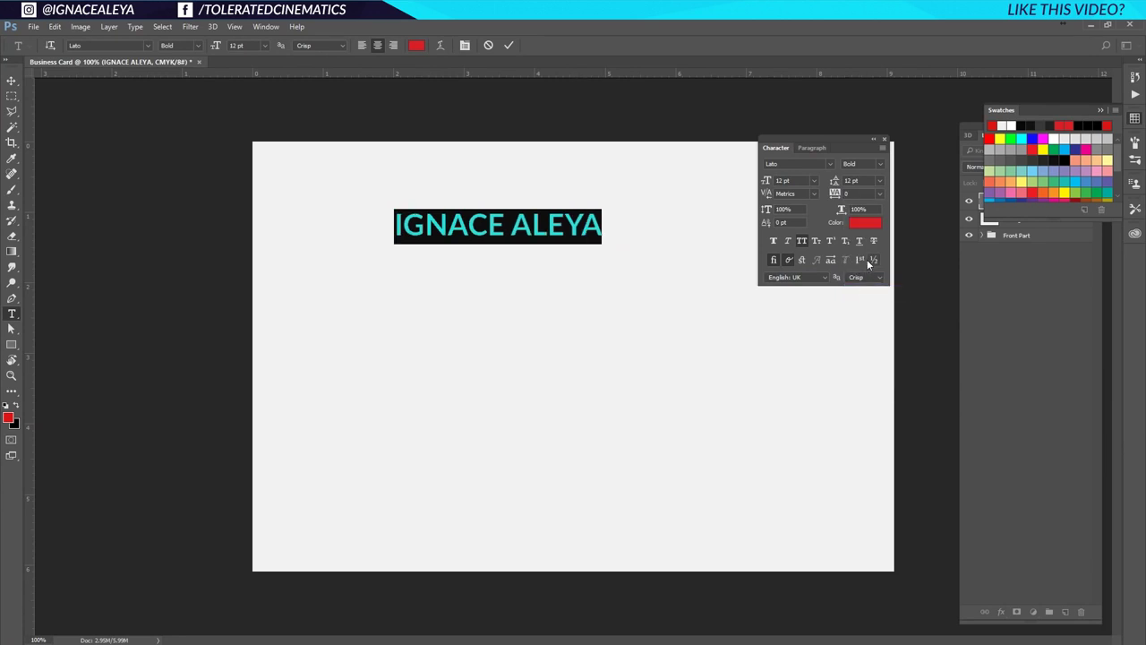
pyautogui.click(445, 226)
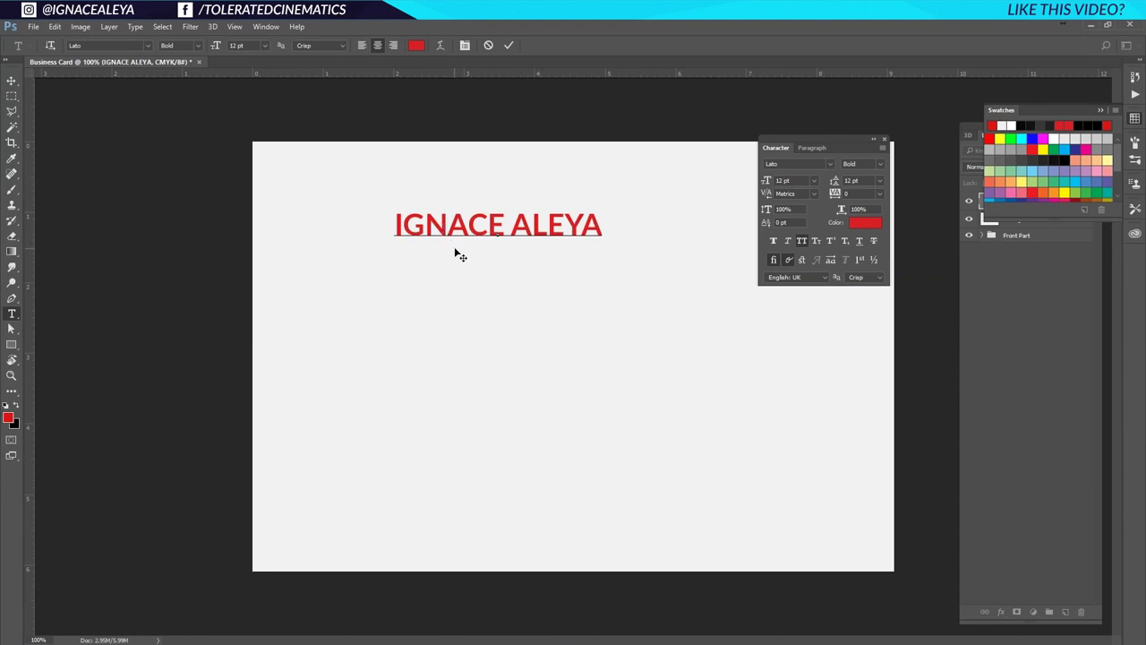
pyautogui.hotkey('ctrl', 'Return')
# Show the guides and move the name up toward the top of the card.
pyautogui.press('v')
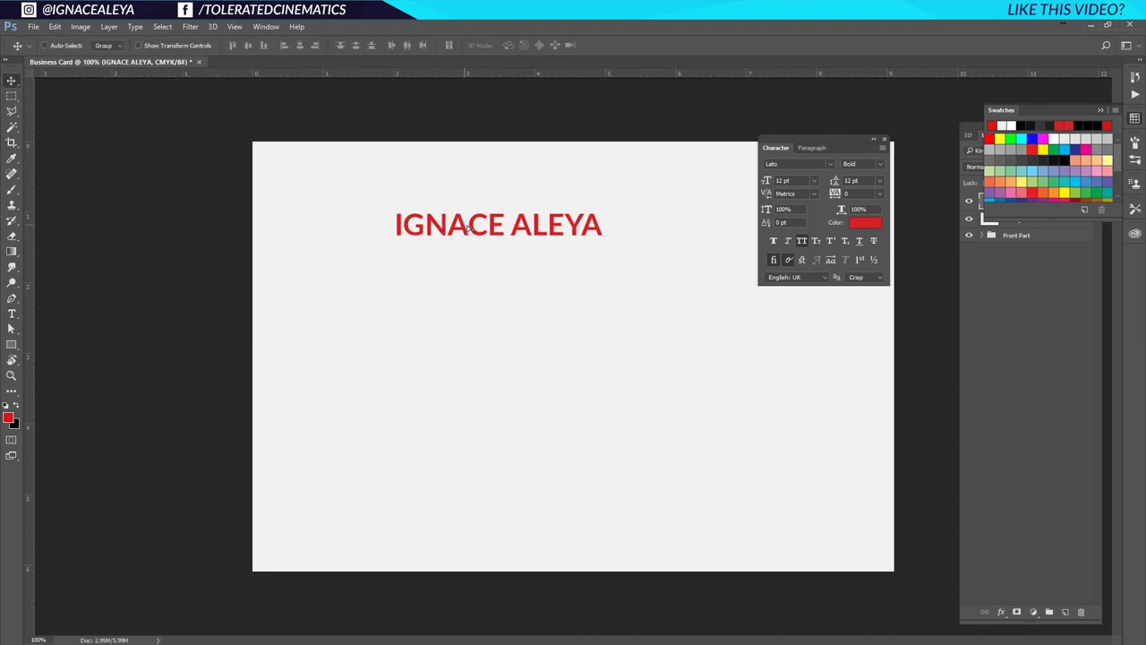
pyautogui.moveTo(467, 229); pyautogui.dragTo(385, 203)
pyautogui.hotkey('ctrl', ';')
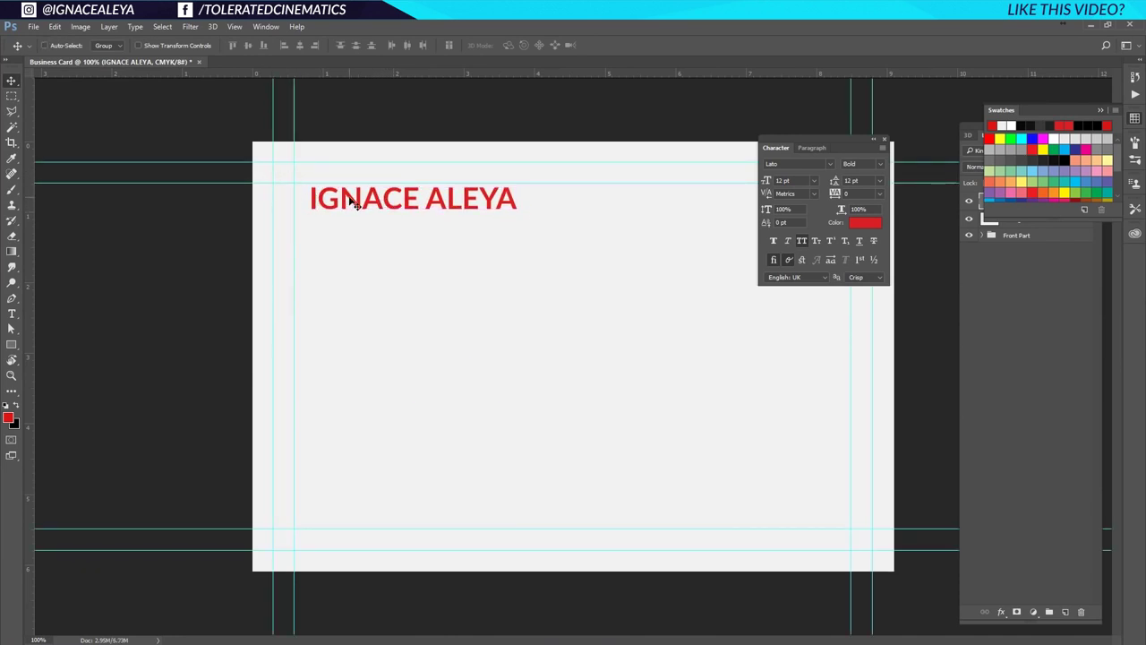
pyautogui.moveTo(349, 201); pyautogui.dragTo(469, 205)
# Centre the name horizontally on the canvas and nudge it up slightly.
pyautogui.hotkey('ctrl', 'a')
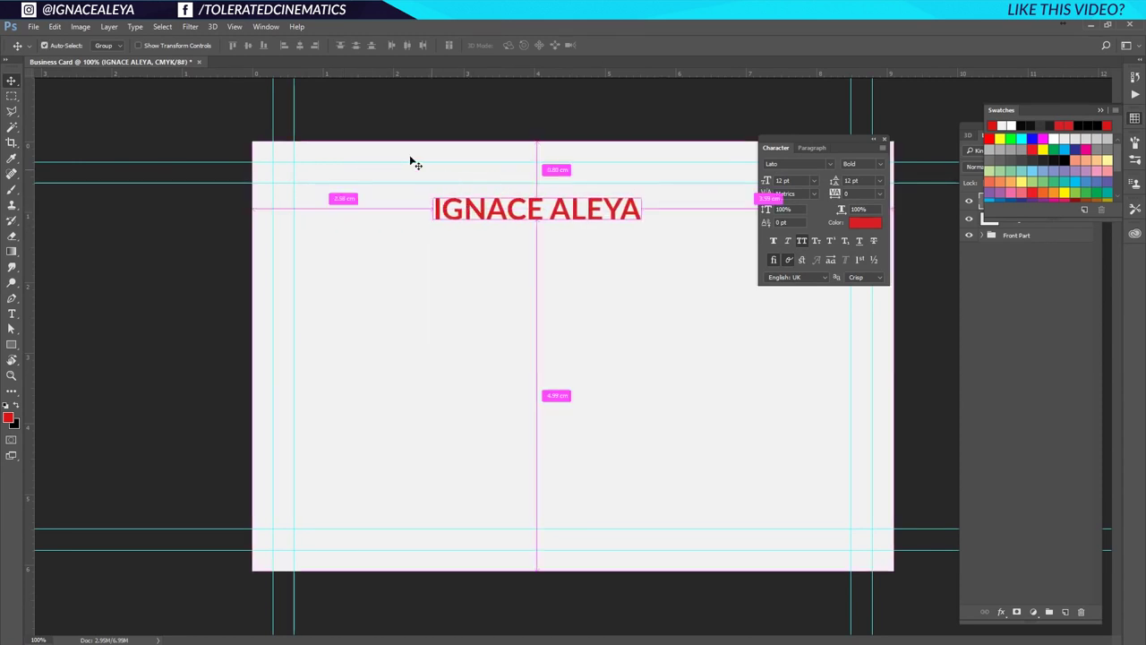
pyautogui.click(300, 45)
pyautogui.hotkey('ctrl', 'd')
pyautogui.moveTo(573, 224); pyautogui.dragTo(567, 211)
pyautogui.press('ctrl')
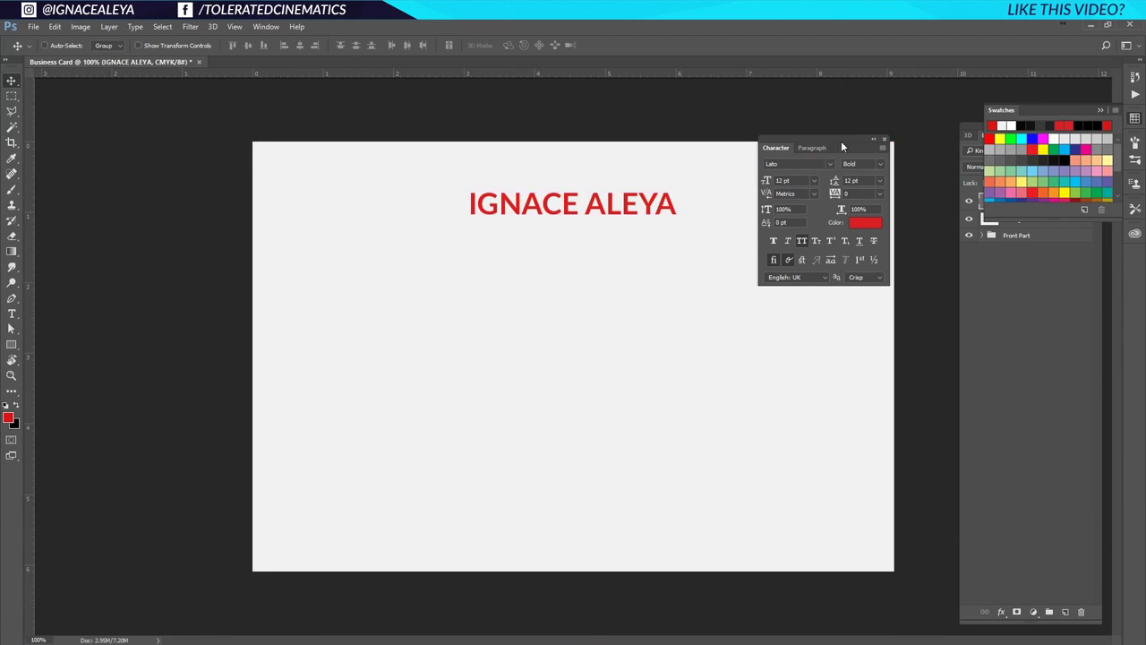
pyautogui.moveTo(842, 147); pyautogui.dragTo(892, 133)
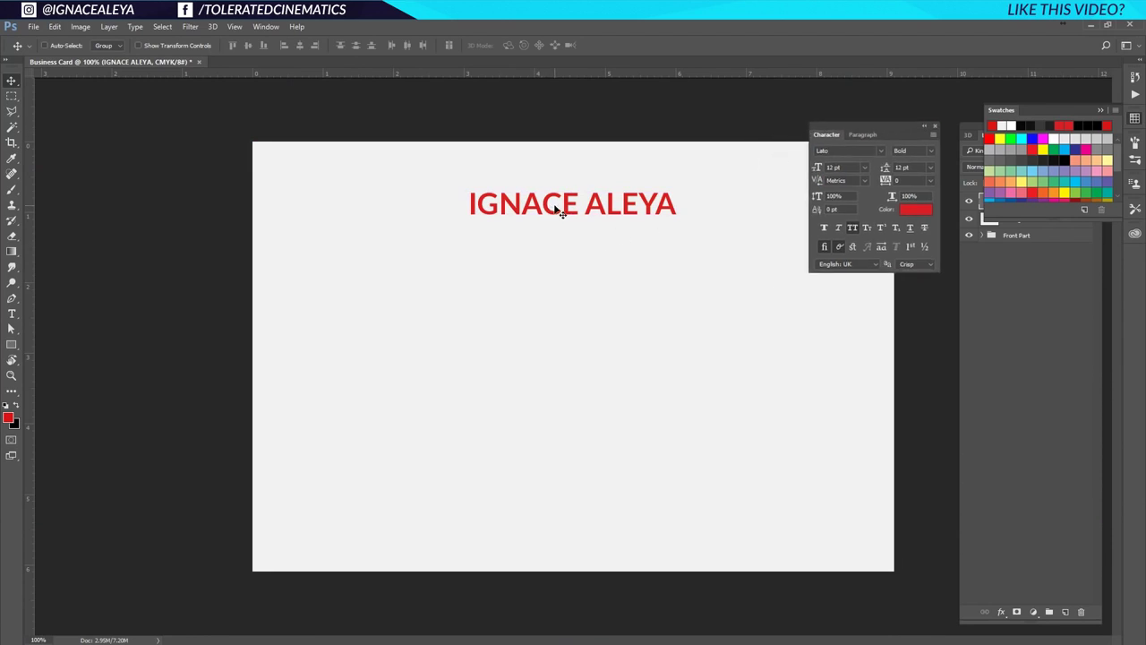
# Duplicate the name line below itself and retype it as 'FOUNDER & PROJECT MANAGER'.
pyautogui.moveTo(563, 213); pyautogui.dragTo(562, 213)
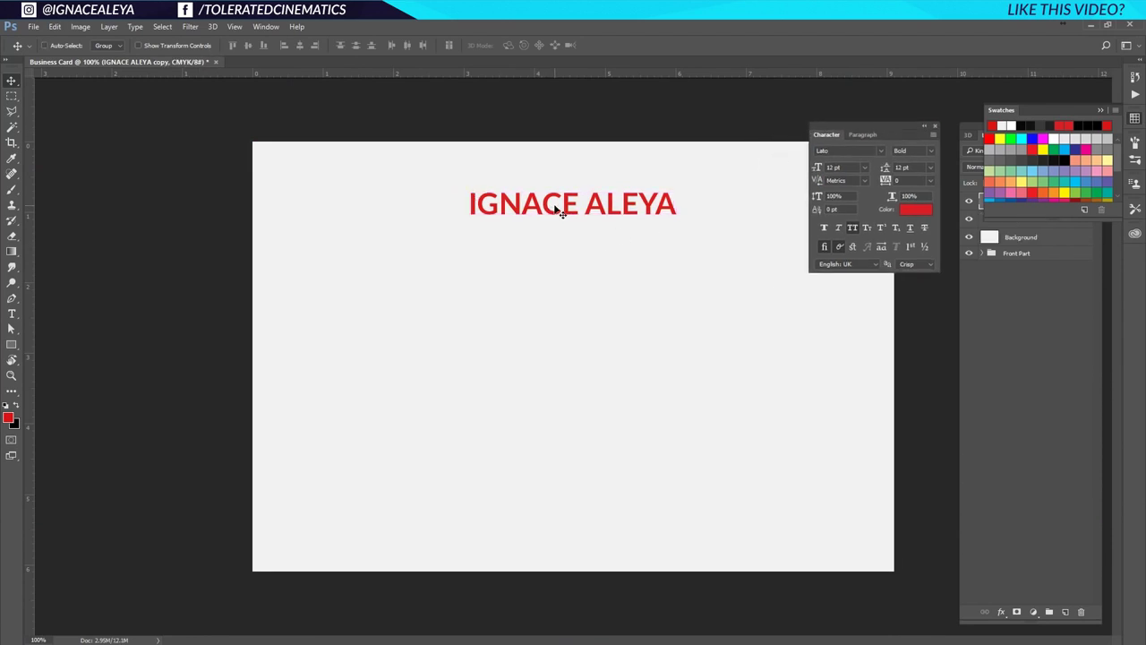
pyautogui.click(1101, 110)
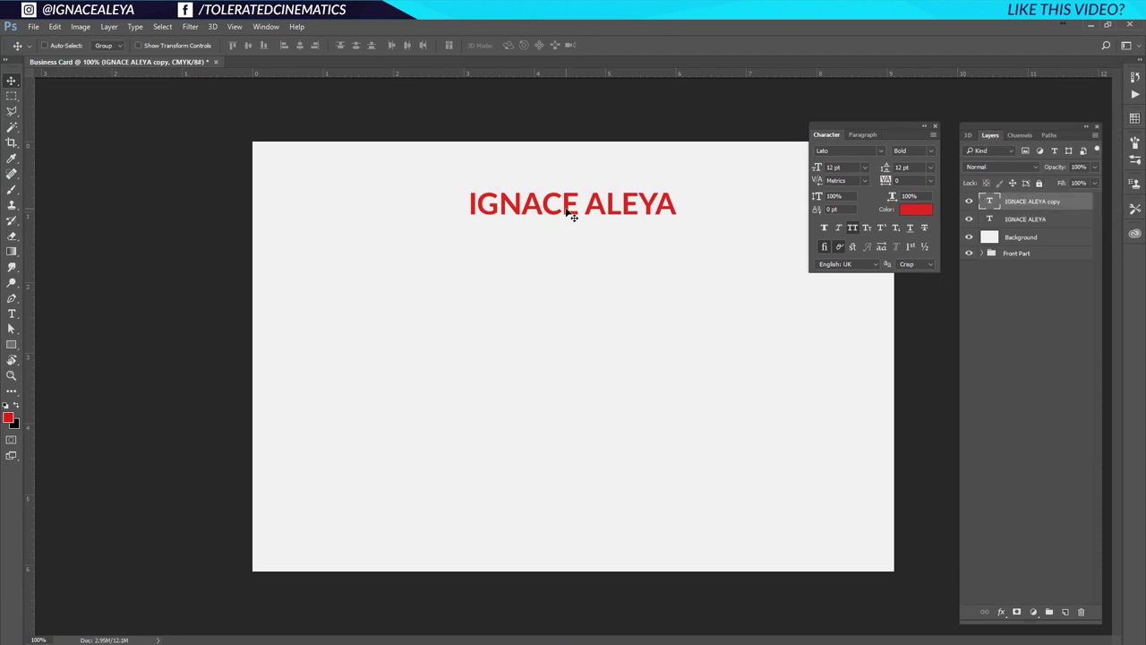
pyautogui.moveTo(566, 212); pyautogui.dragTo(566, 238)
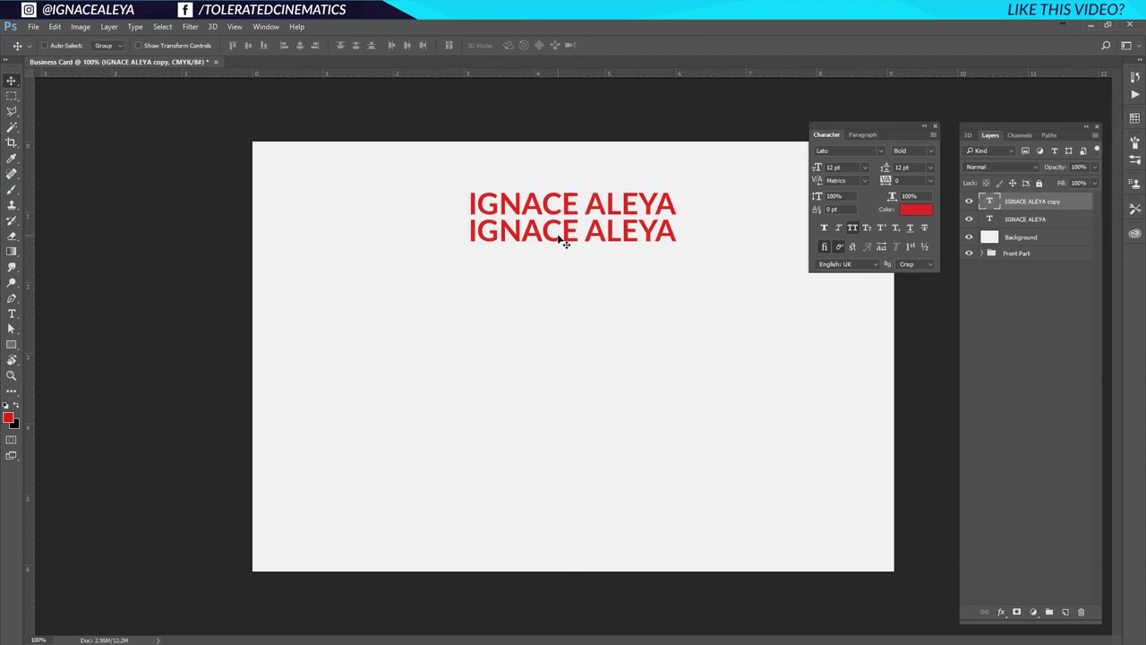
pyautogui.press('t')
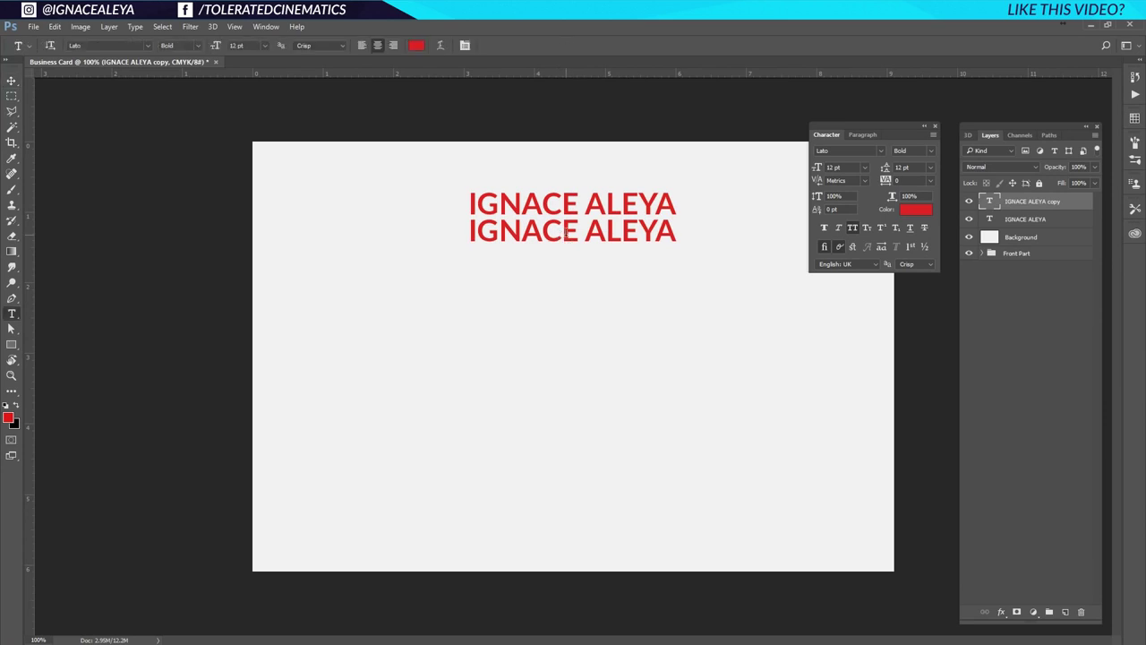
pyautogui.click(566, 231)
pyautogui.hotkey('ctrl', 'a')
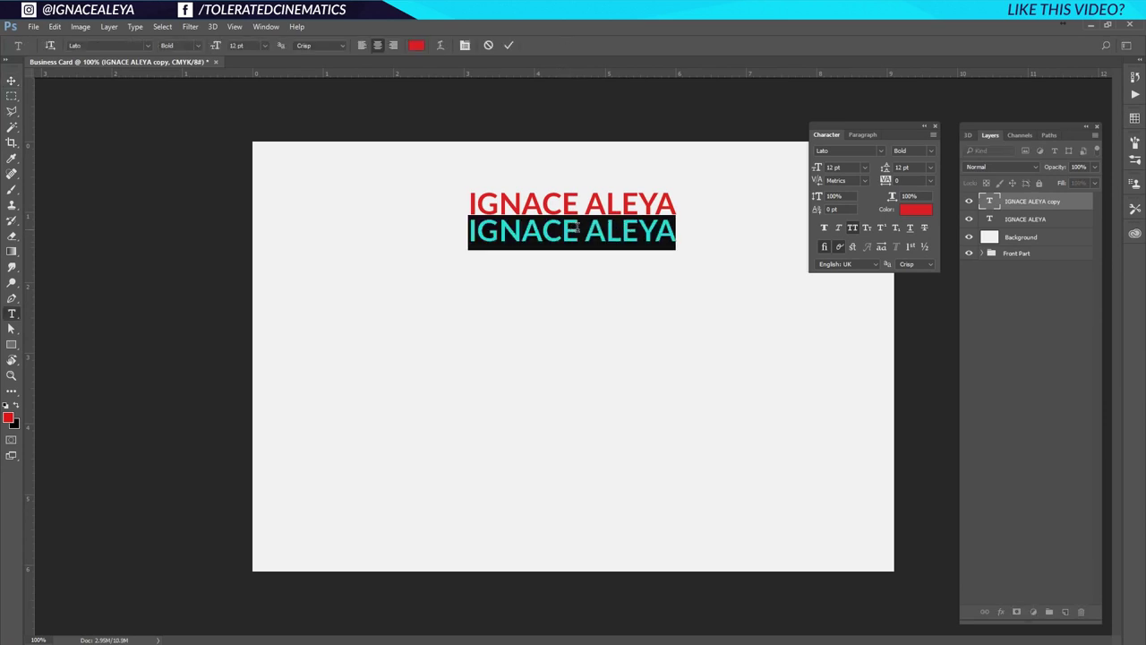
pyautogui.write('FOUN')
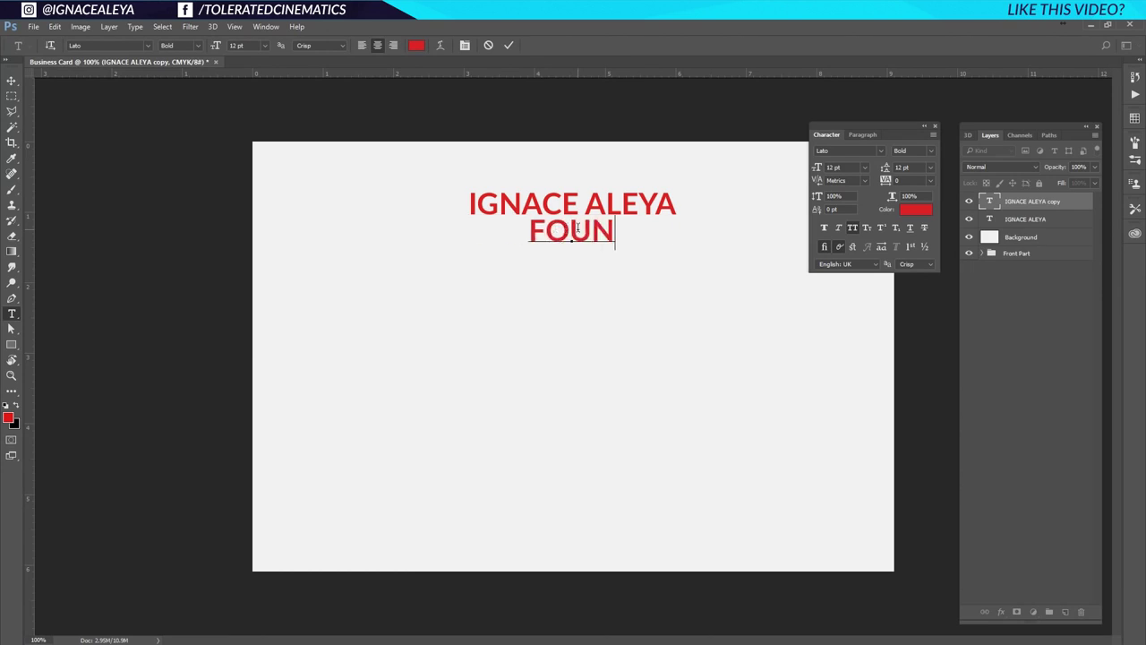
pyautogui.write('DER & PROJECT MANA')
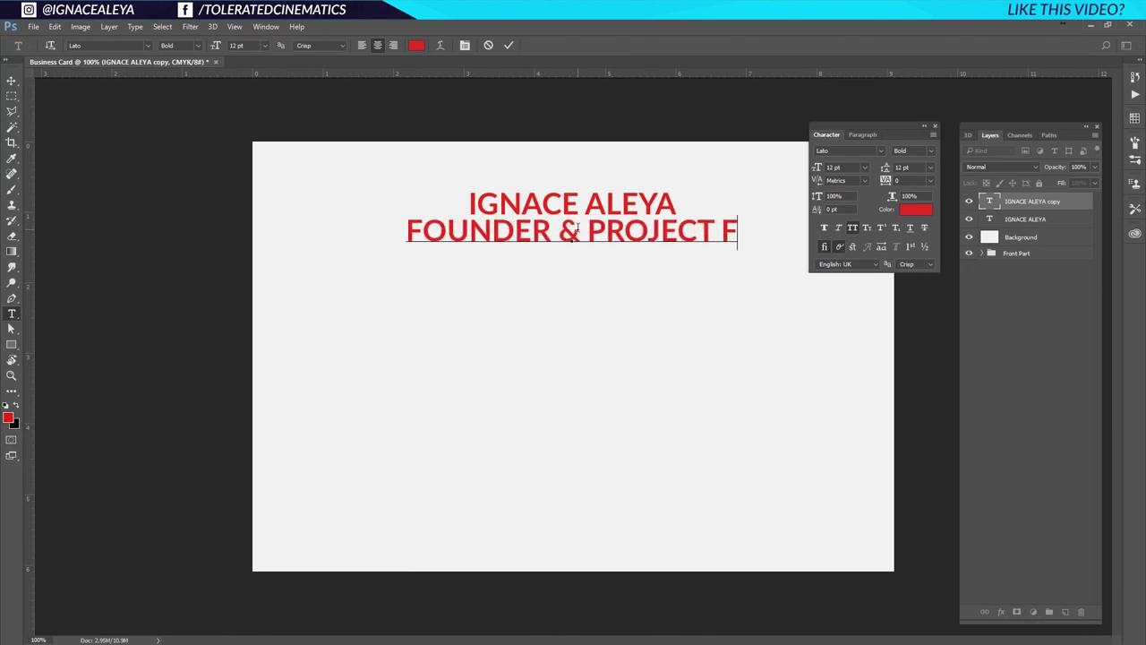
pyautogui.write('GER')
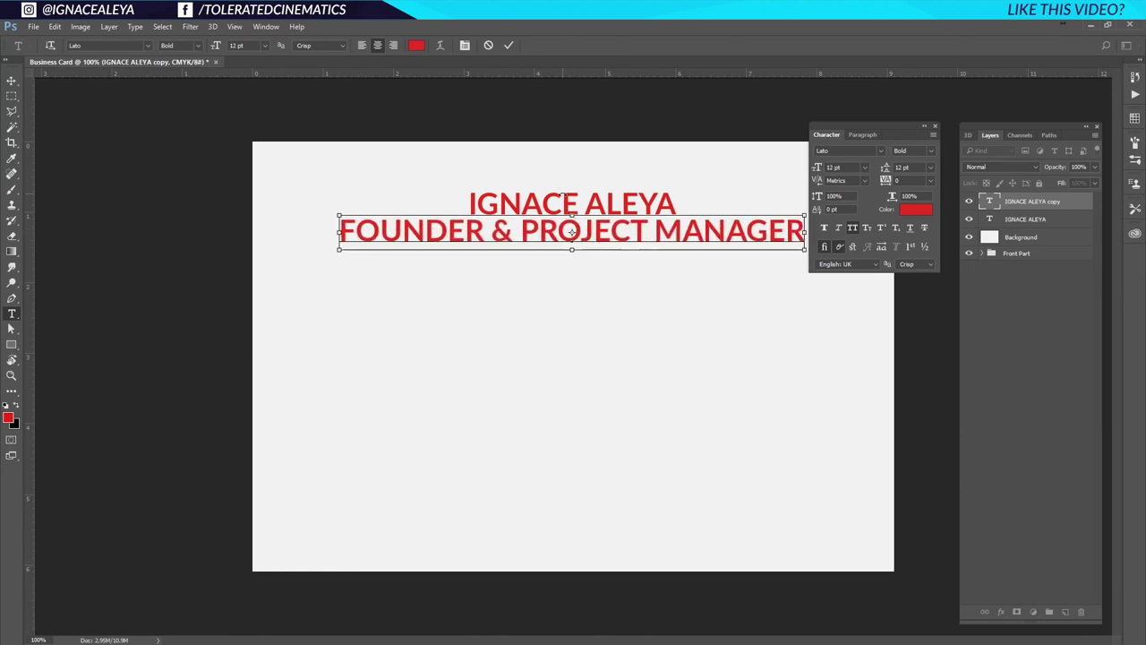
# Set the title line to 8 pt with tracking 100.
pyautogui.hotkey('ctrl', 'a')
pyautogui.click(865, 167)
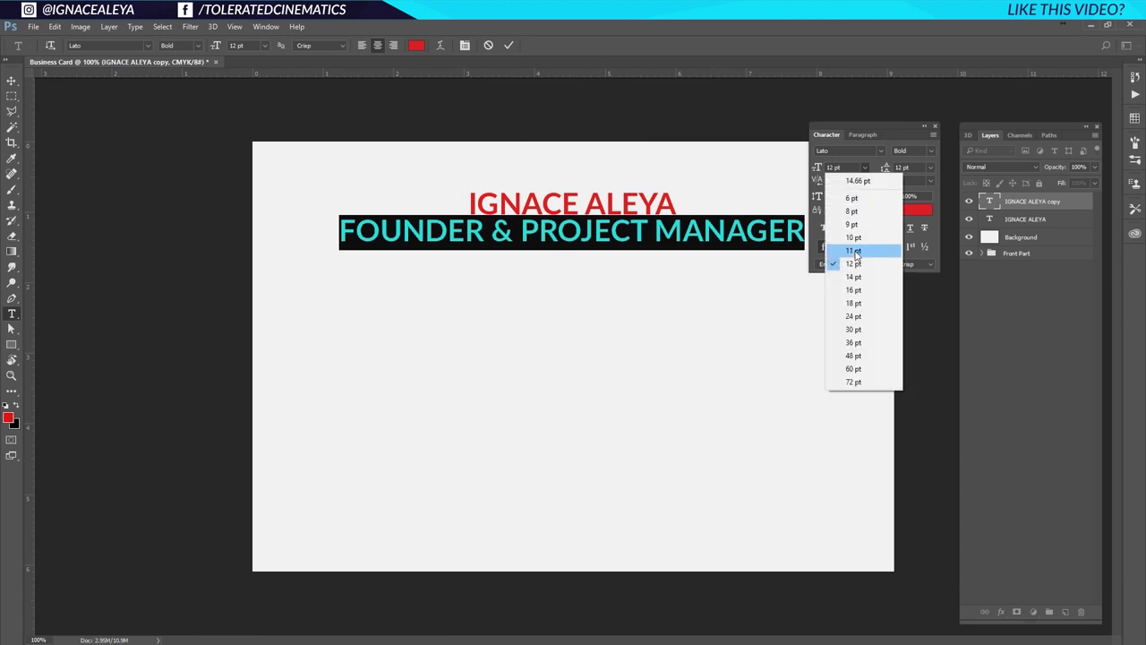
pyautogui.click(869, 212)
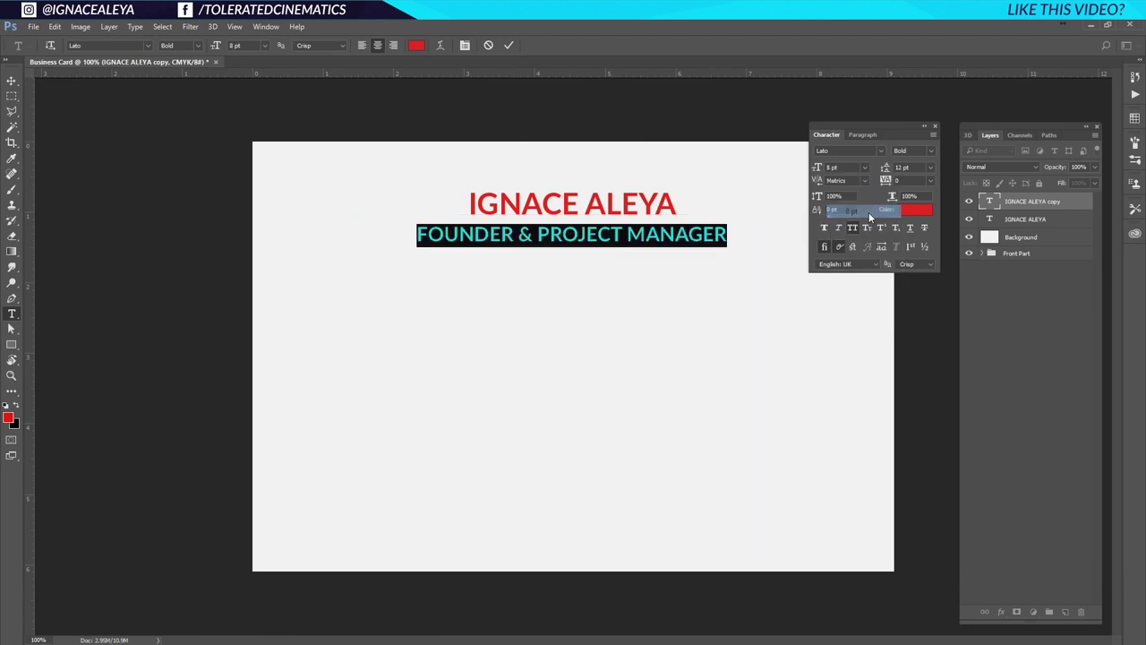
pyautogui.click(930, 180)
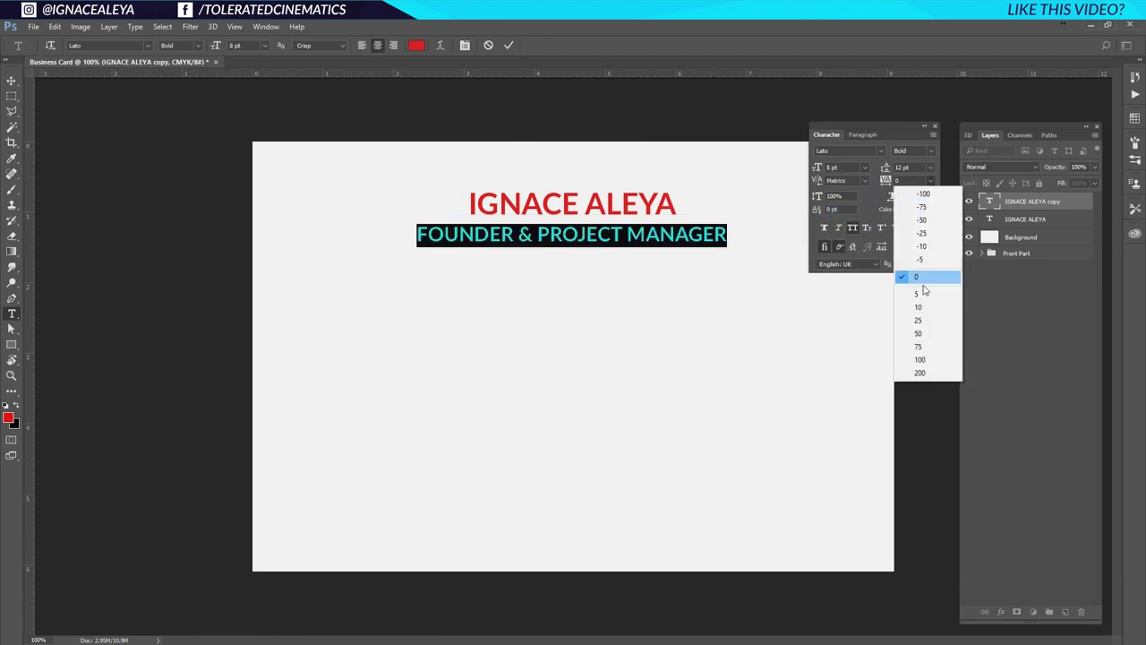
pyautogui.click(922, 359)
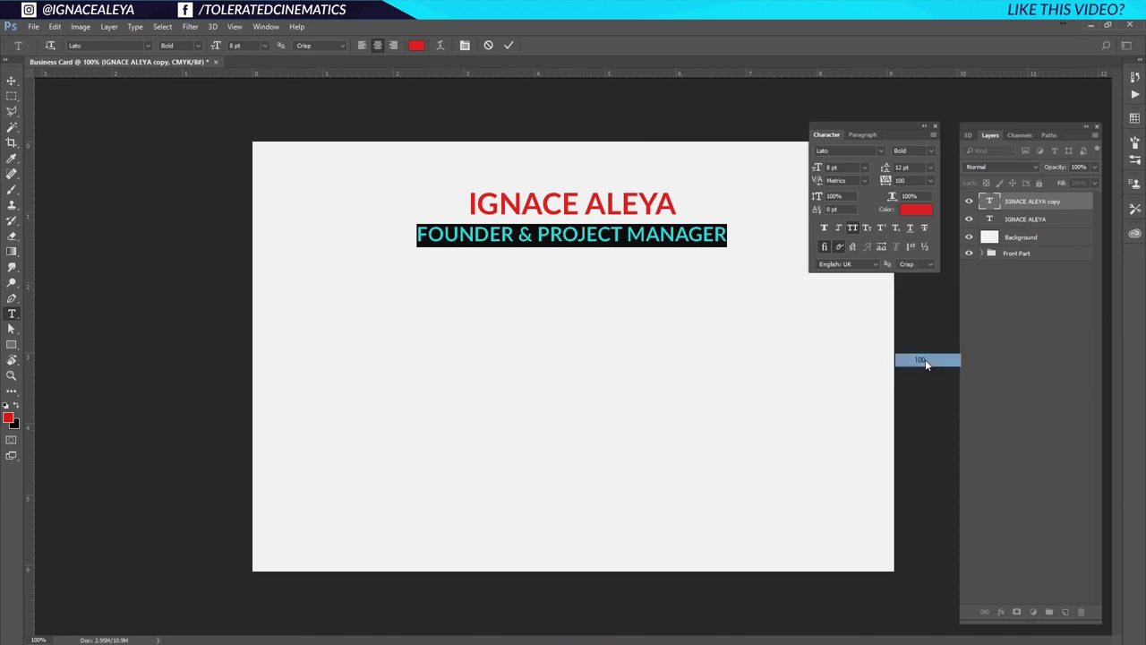
# Make the title near-black in Regular weight, commit it, and switch to the browser.
pyautogui.click(914, 215)
pyautogui.click(628, 464)
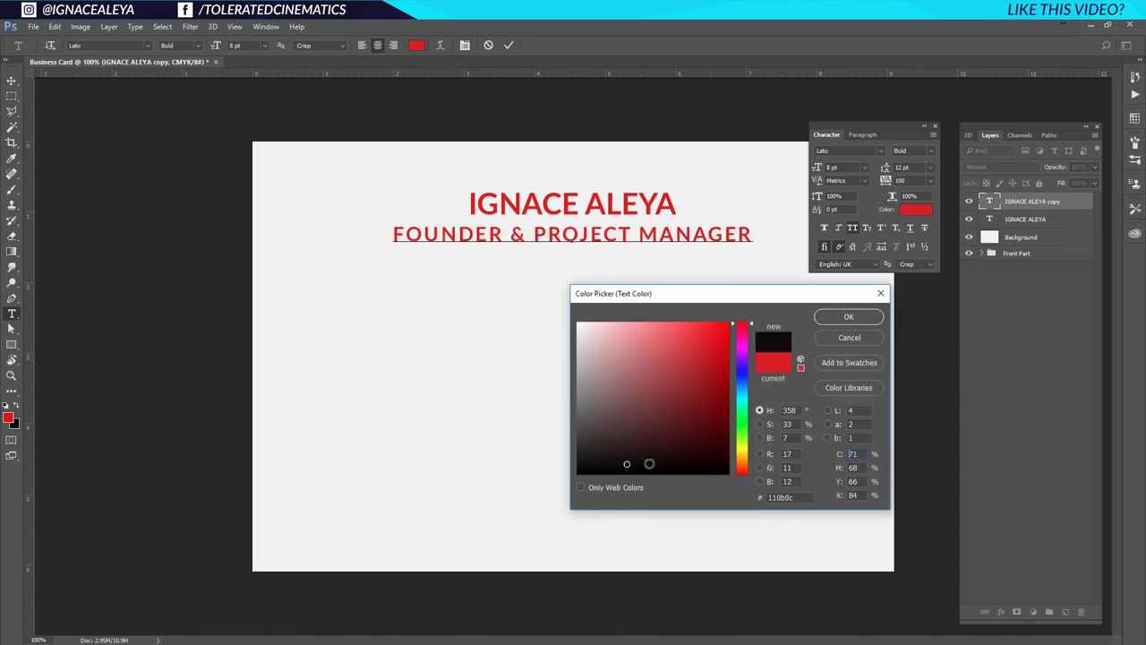
pyautogui.click(742, 382)
pyautogui.click(643, 467)
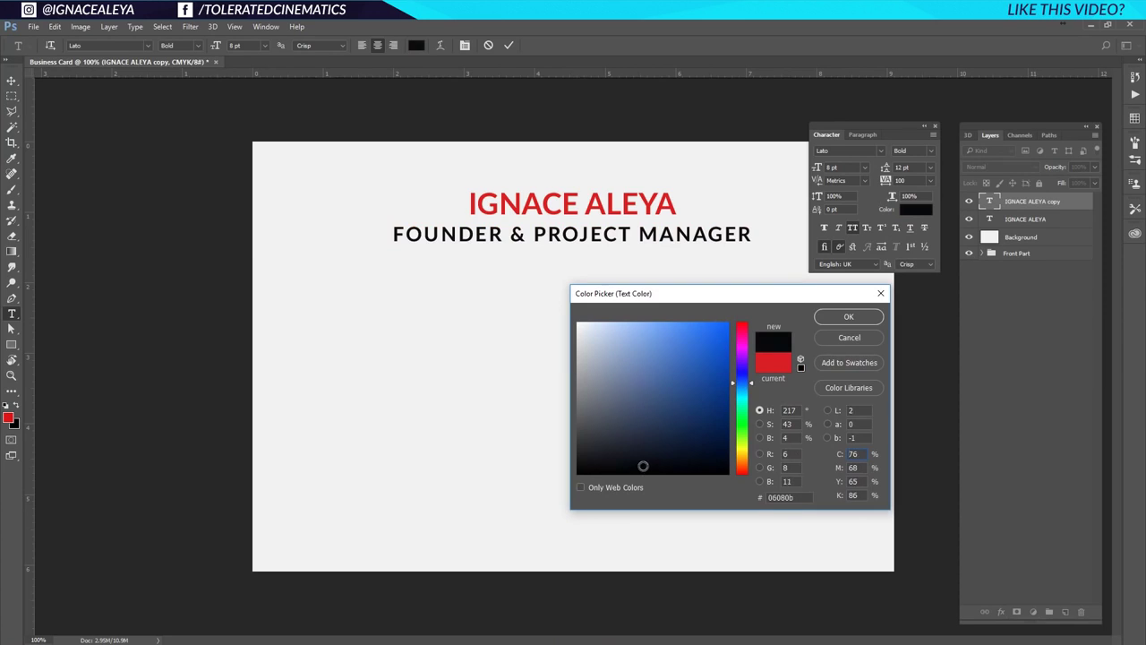
pyautogui.click(643, 466)
pyautogui.click(843, 320)
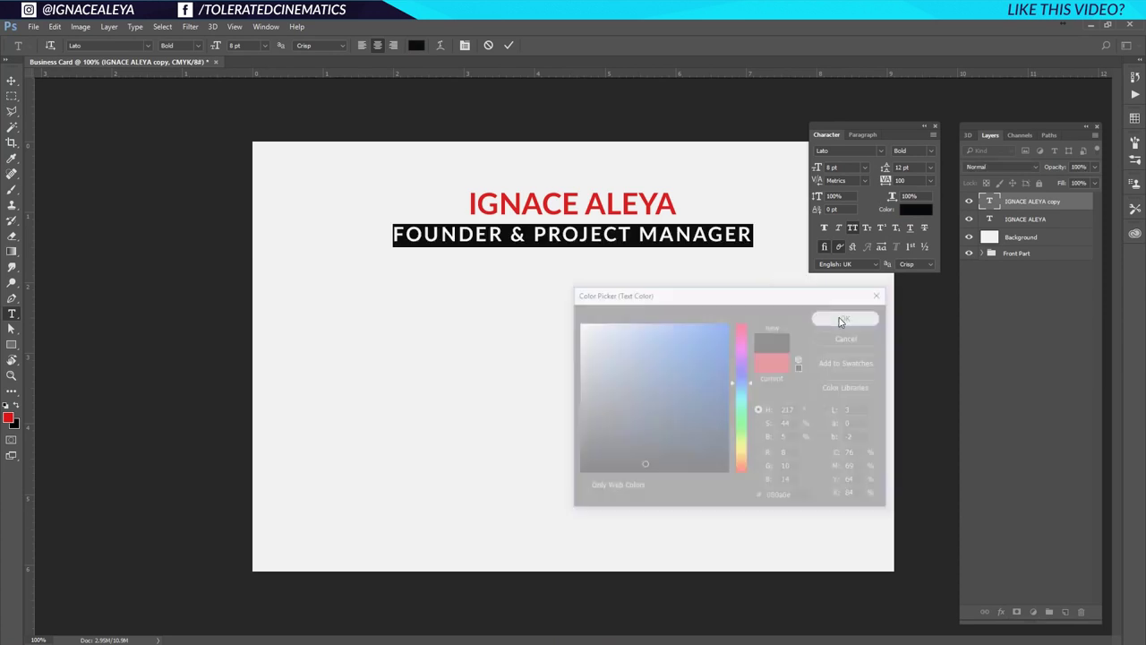
pyautogui.click(933, 155)
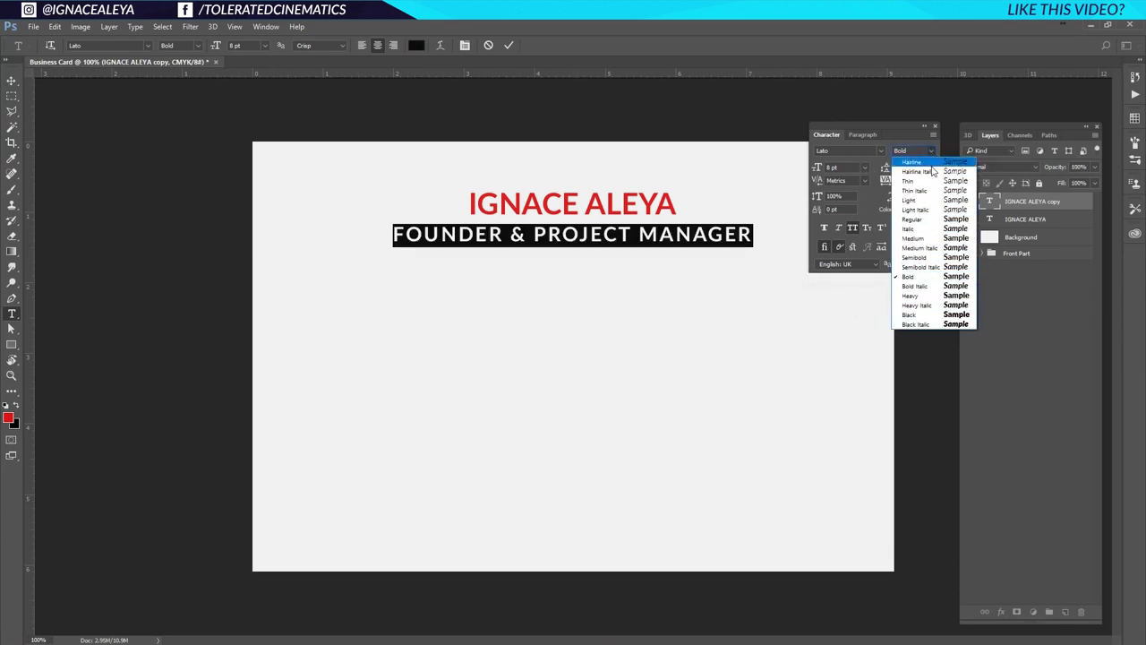
pyautogui.click(927, 218)
pyautogui.click(673, 238)
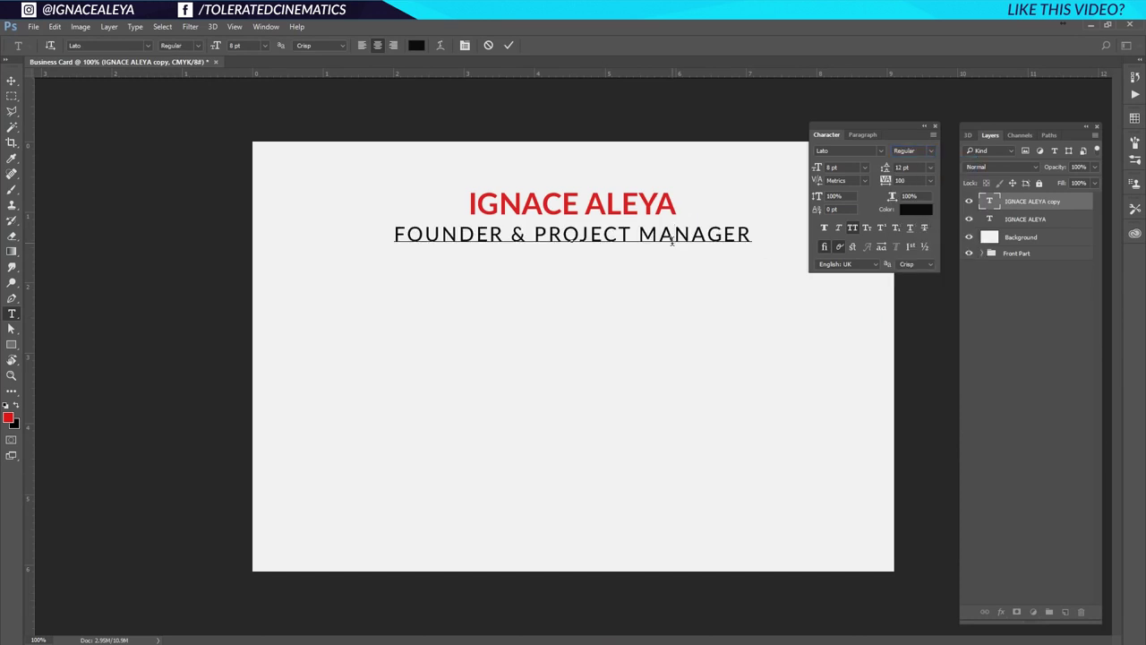
pyautogui.click(14, 81)
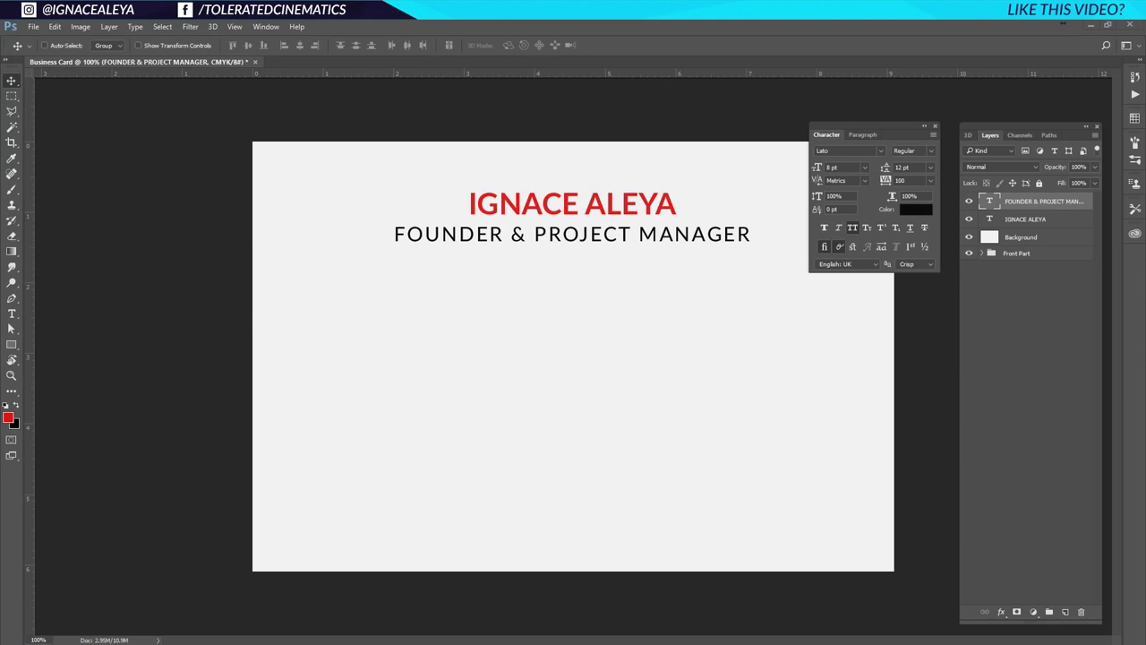
pyautogui.hotkey('alt', 'Tab')
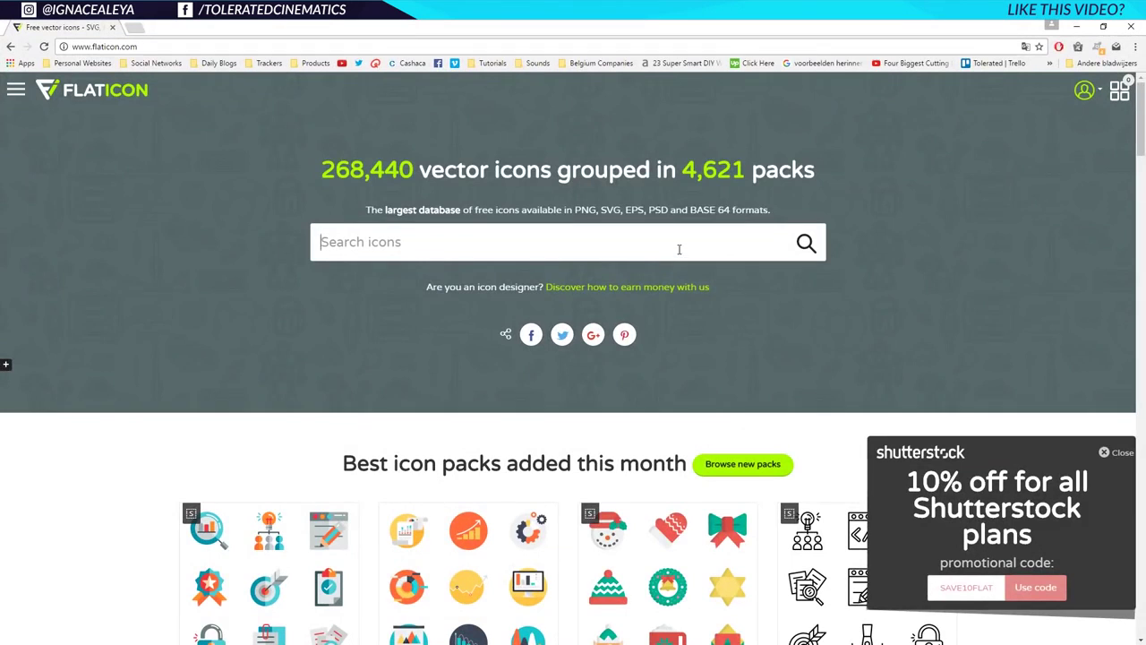
# Search Flaticon for 'hyperlink' and inspect the Chain links icon's SVG options.
pyautogui.write('hyper')
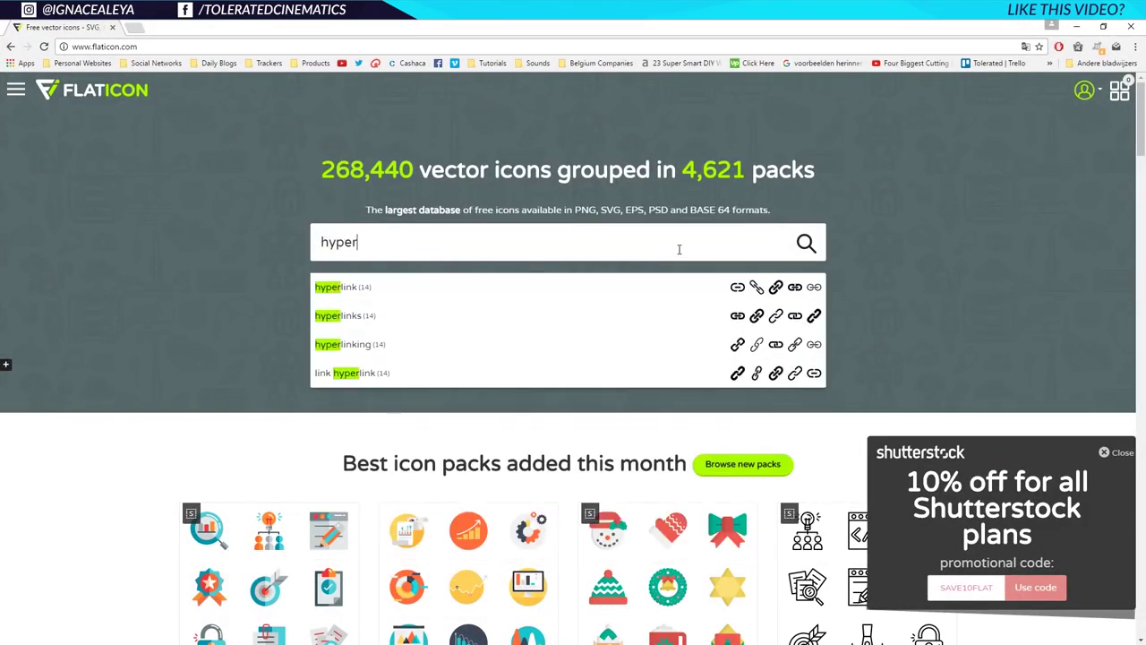
pyautogui.write('link')
pyautogui.press('Return')
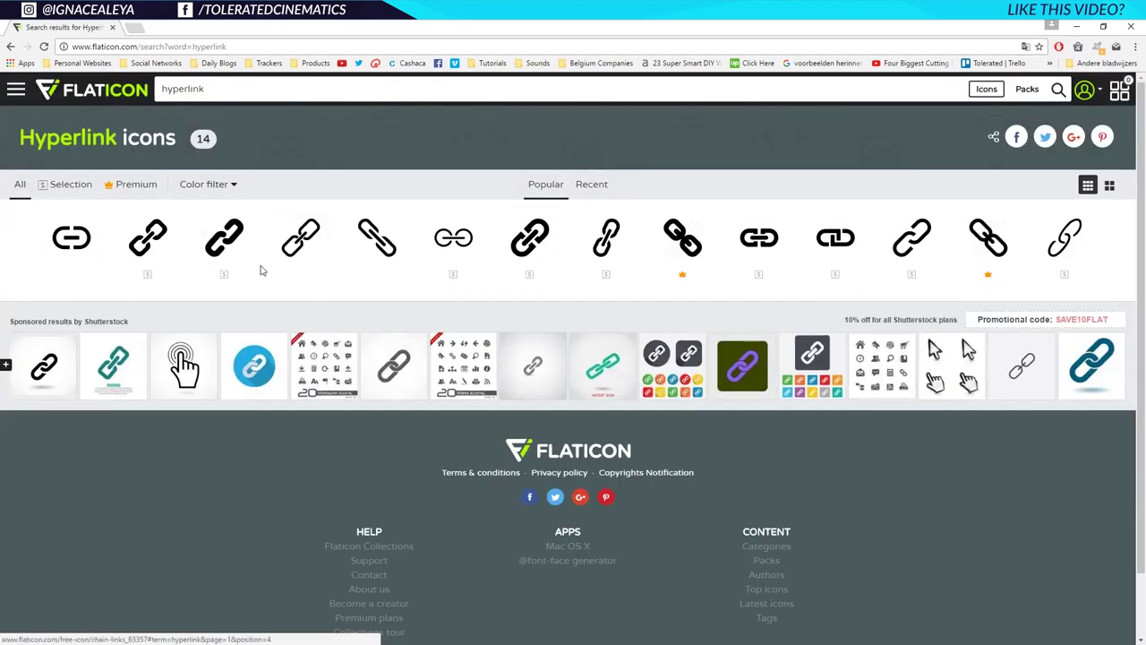
pyautogui.click(148, 251)
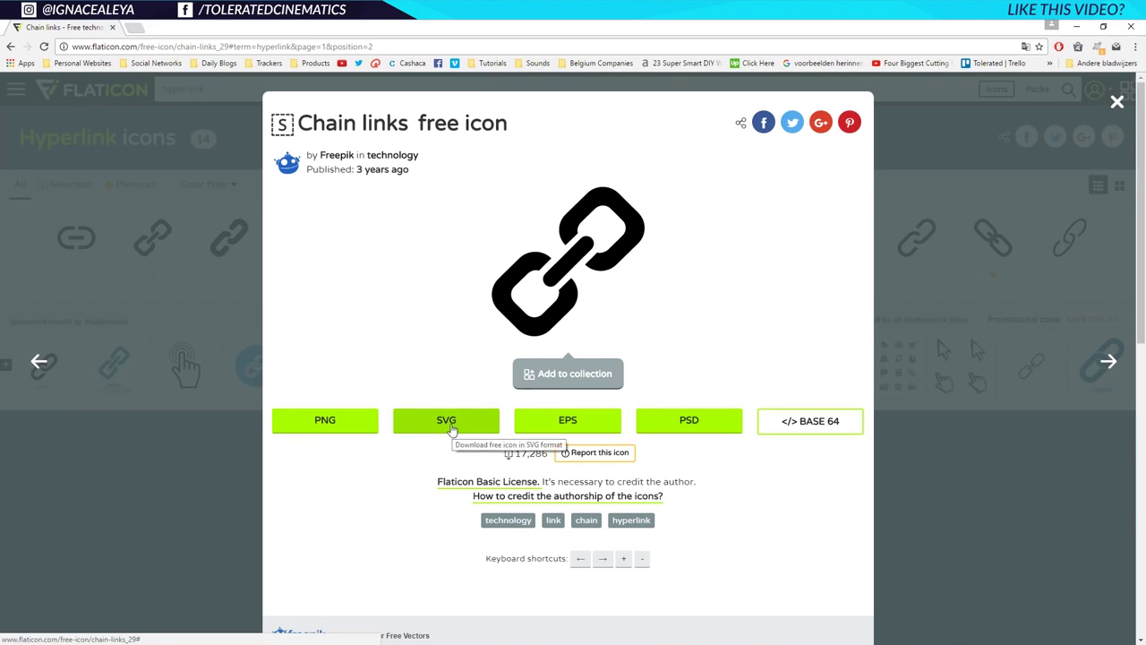
pyautogui.click(451, 428)
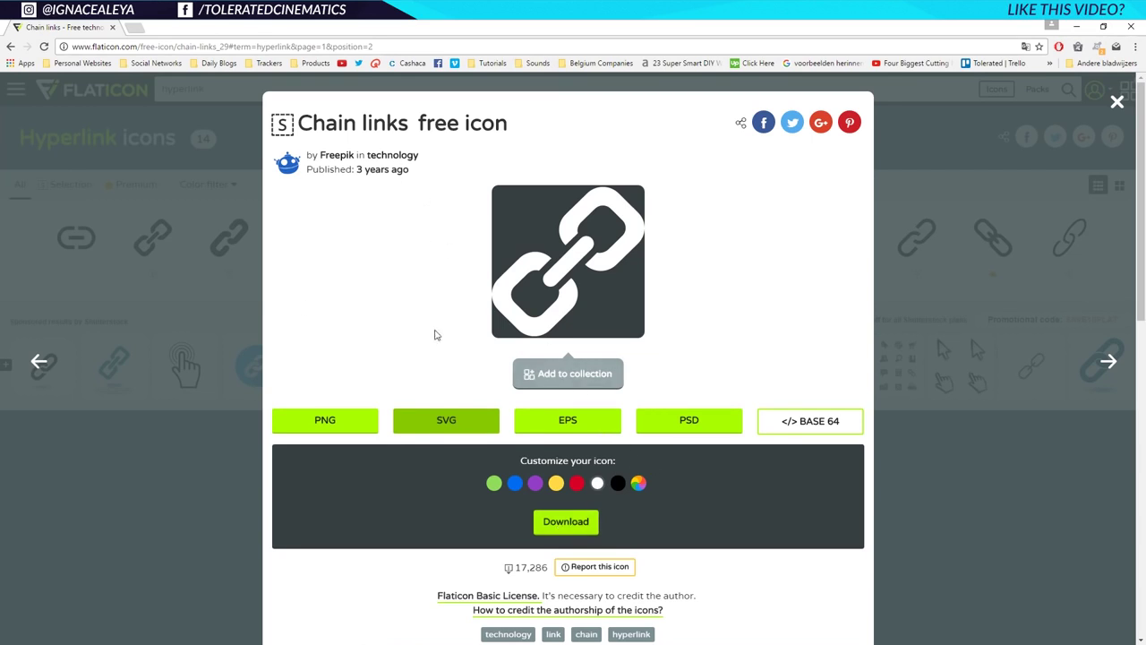
pyautogui.scroll(-1, 763, 472)
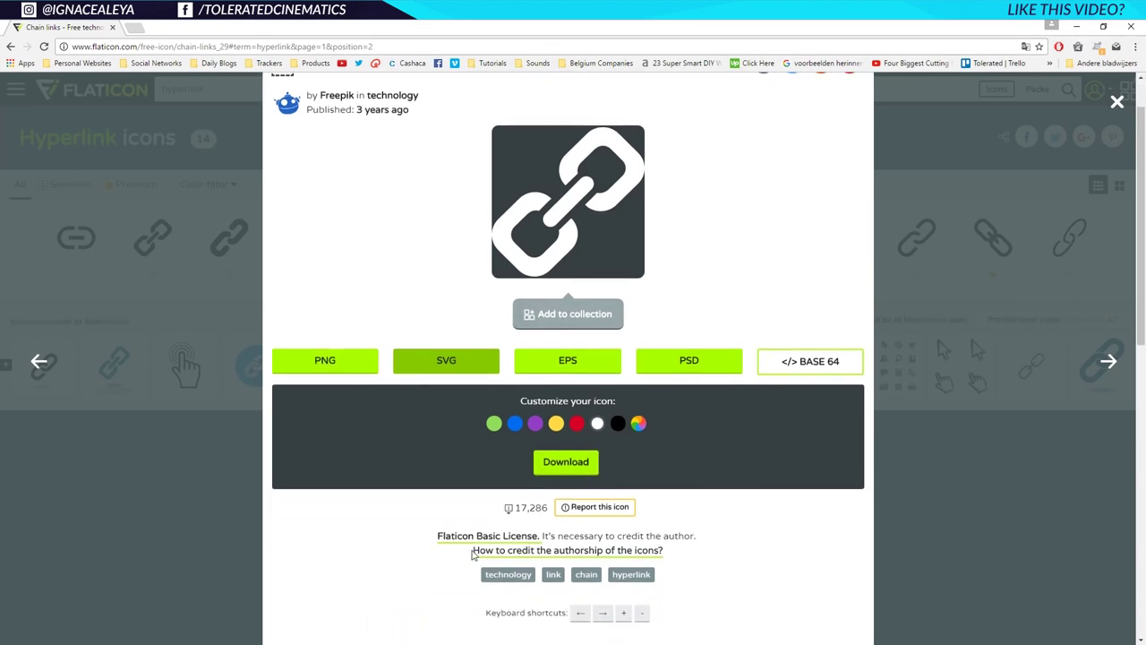
pyautogui.scroll(1, 494, 548)
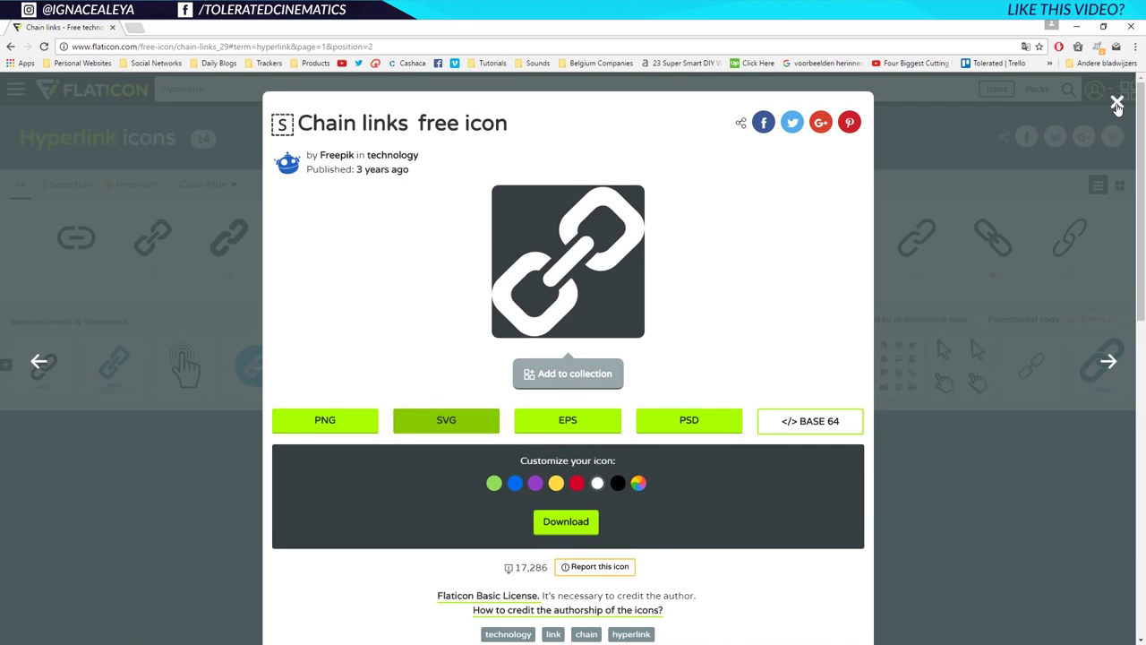
pyautogui.click(1117, 106)
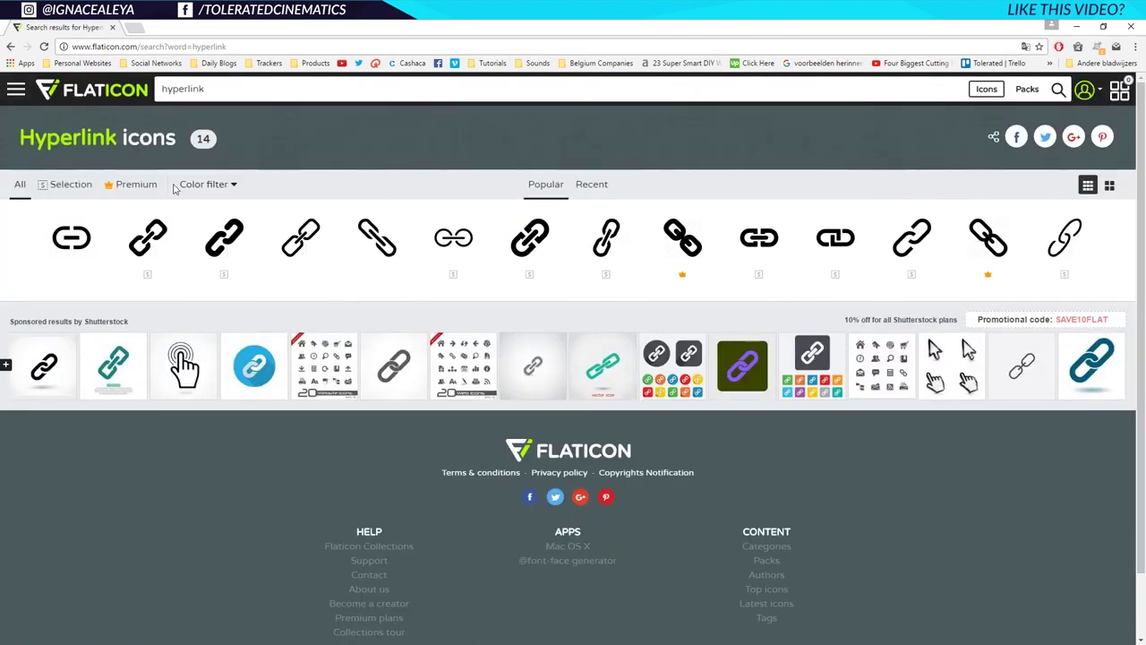
# Search for 'phone' and look at the Phone receiver icon.
pyautogui.doubleClick(481, 91)
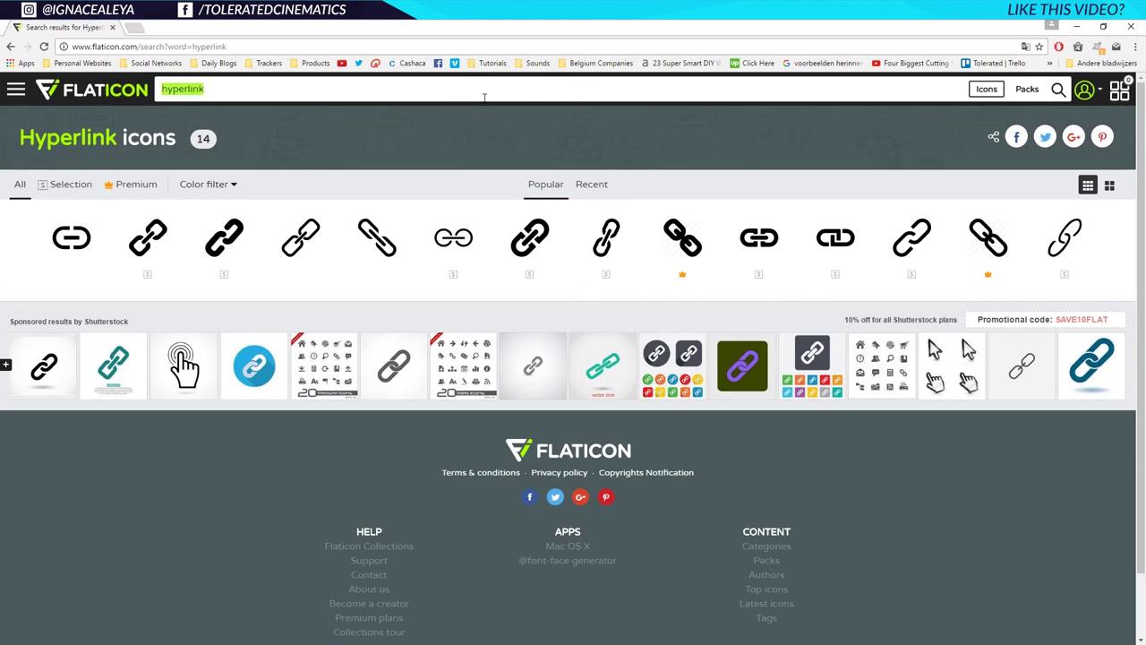
pyautogui.write('phone')
pyautogui.press('Return')
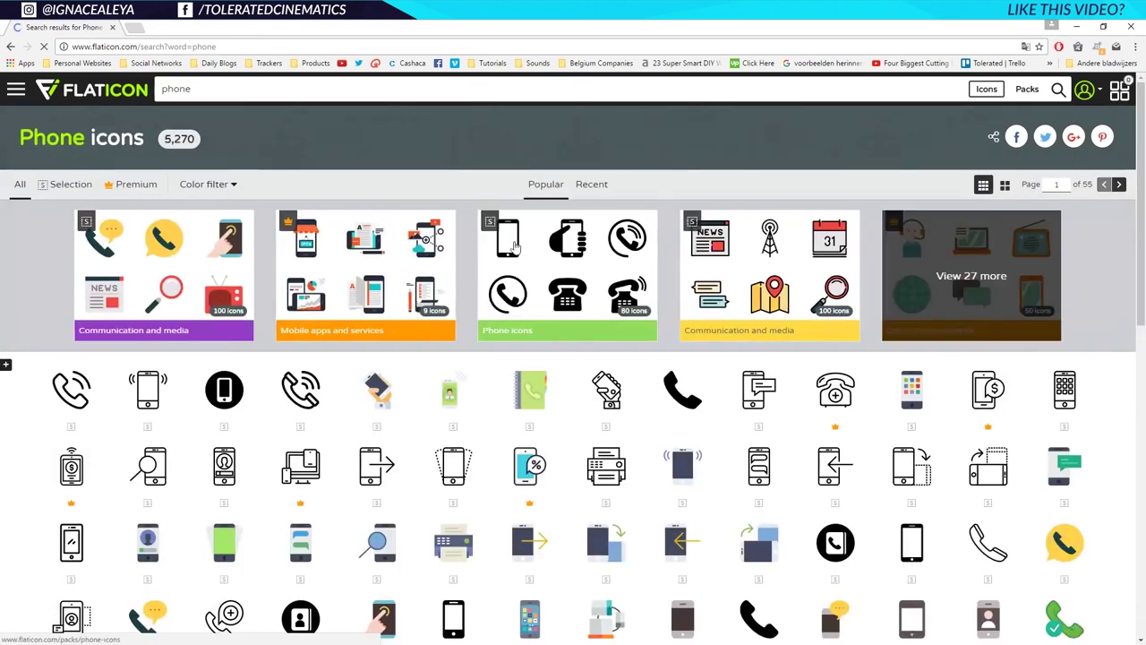
pyautogui.click(690, 405)
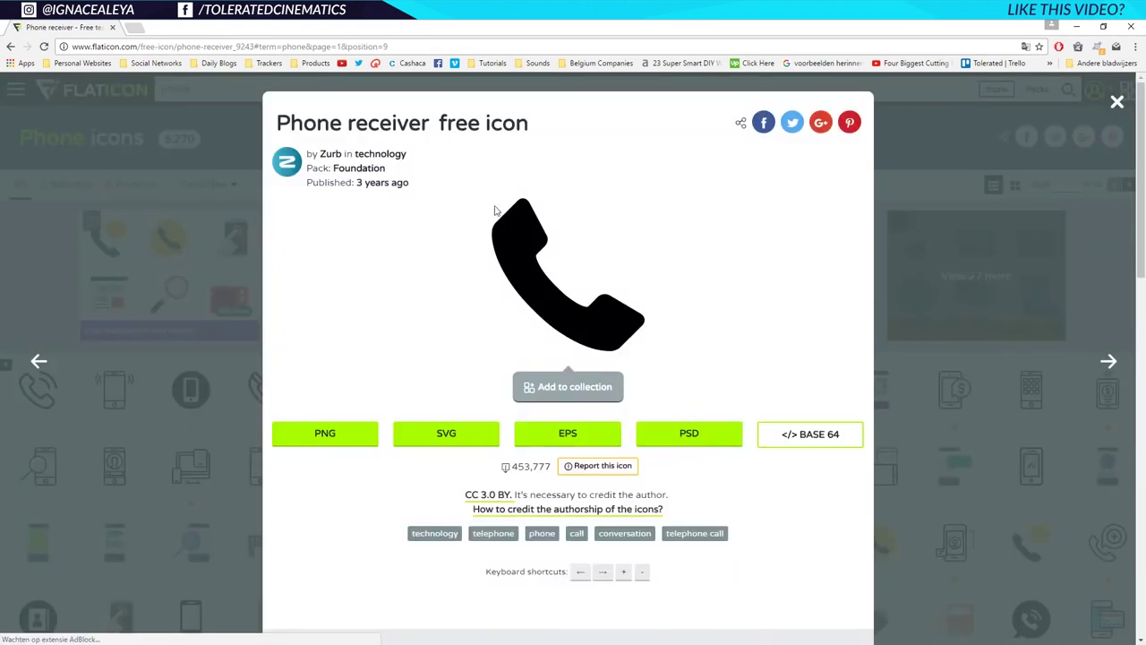
pyautogui.click(1116, 103)
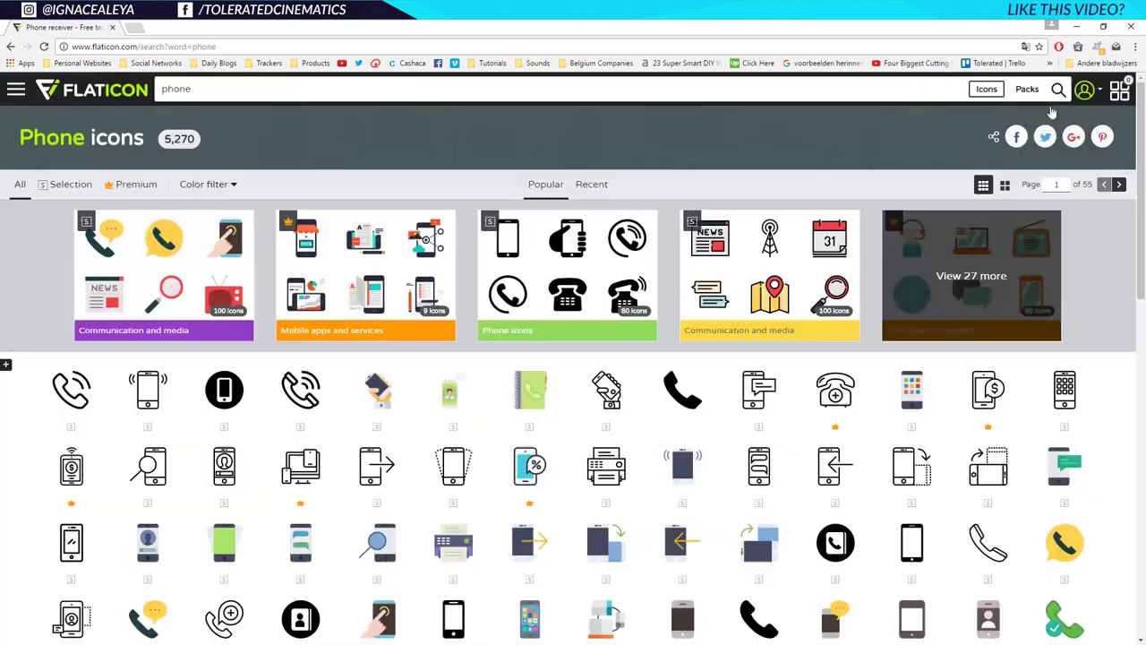
# Search for 'mail', then for 'email' icons.
pyautogui.click(682, 91)
pyautogui.write('mail')
pyautogui.press('Return')
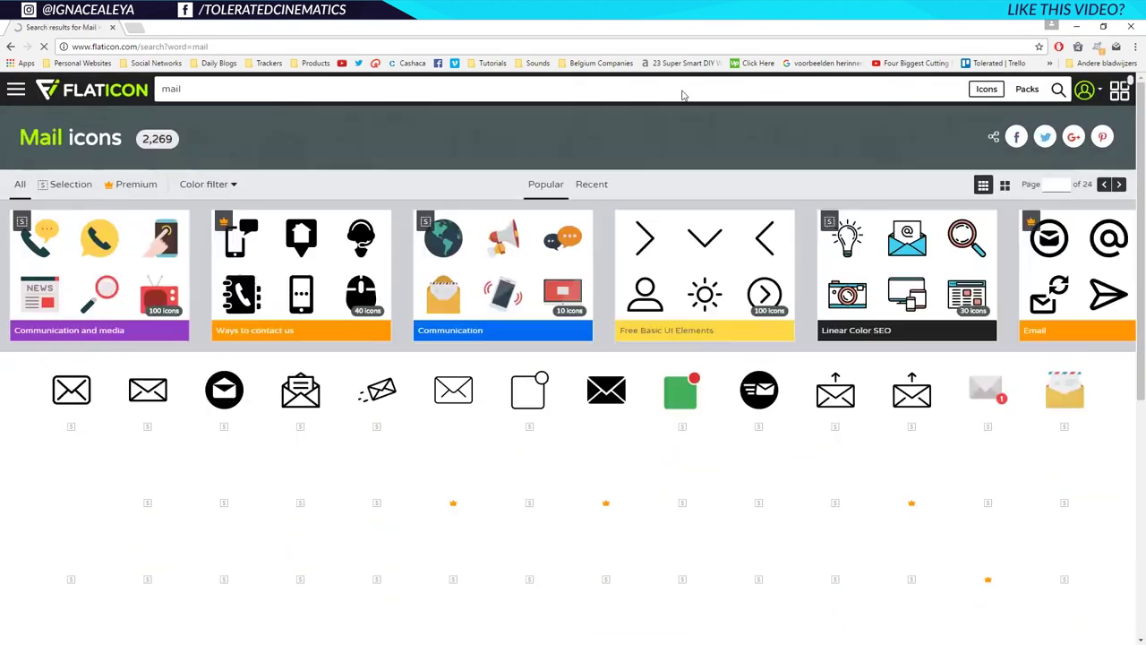
pyautogui.click(684, 90)
pyautogui.write('email')
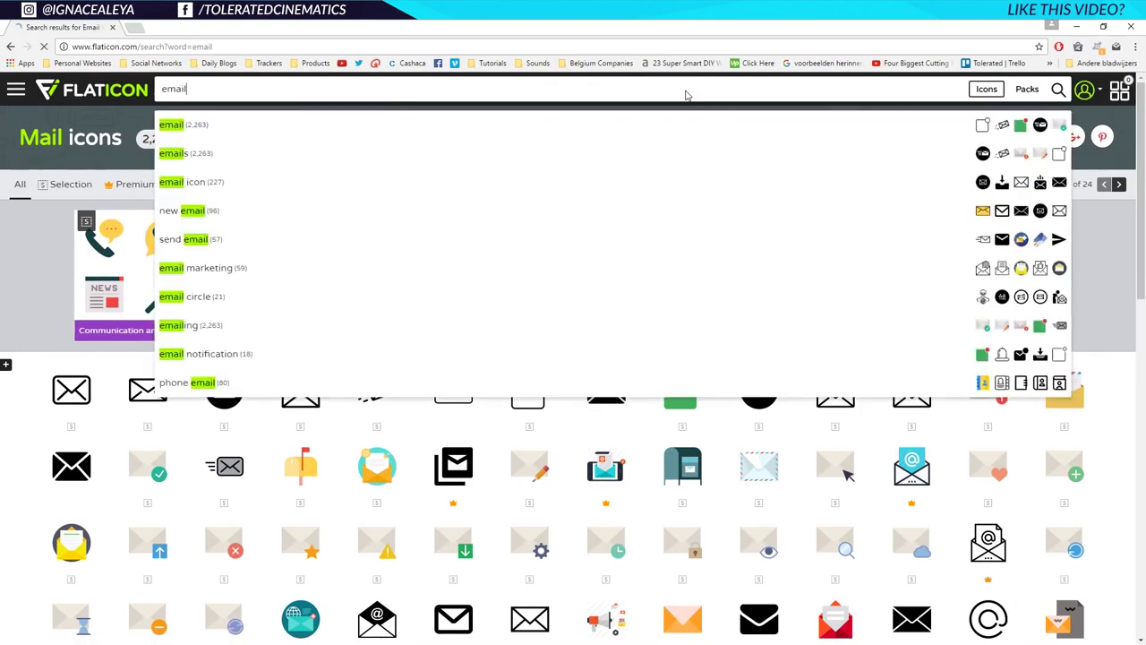
pyautogui.press('Return')
# Place the envelope, phone and link icons, shrink them together to 7.5%, and draw a red circle.
pyautogui.click(760, 404)
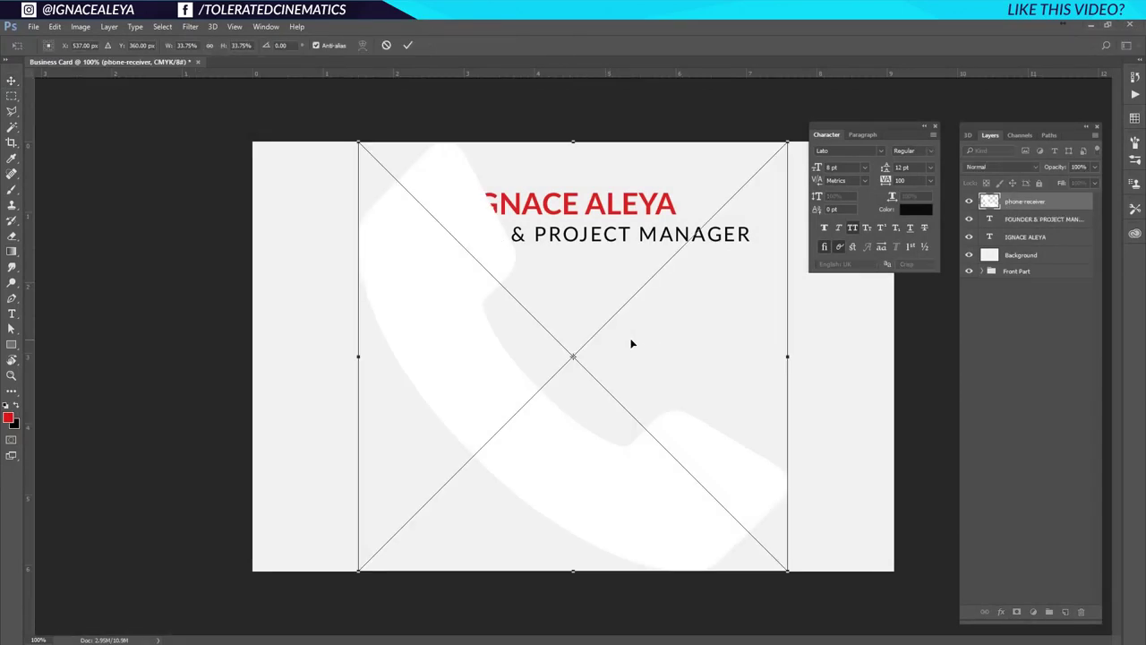
pyautogui.press('Return')
pyautogui.press('Return')
pyautogui.press('Return')
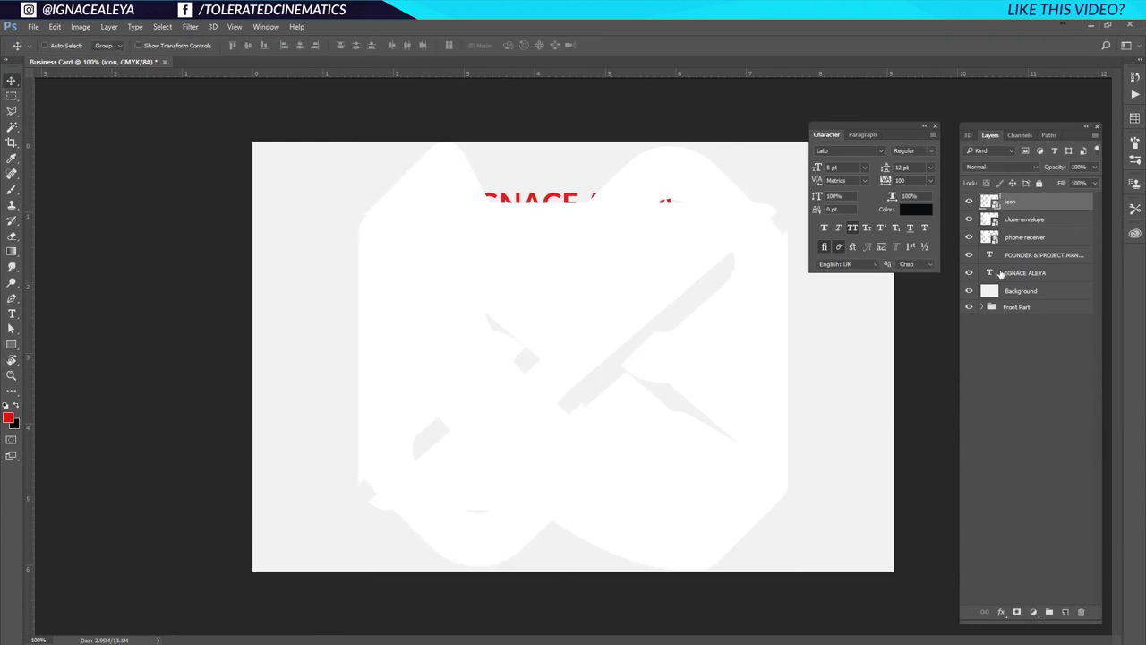
pyautogui.click(1035, 243)
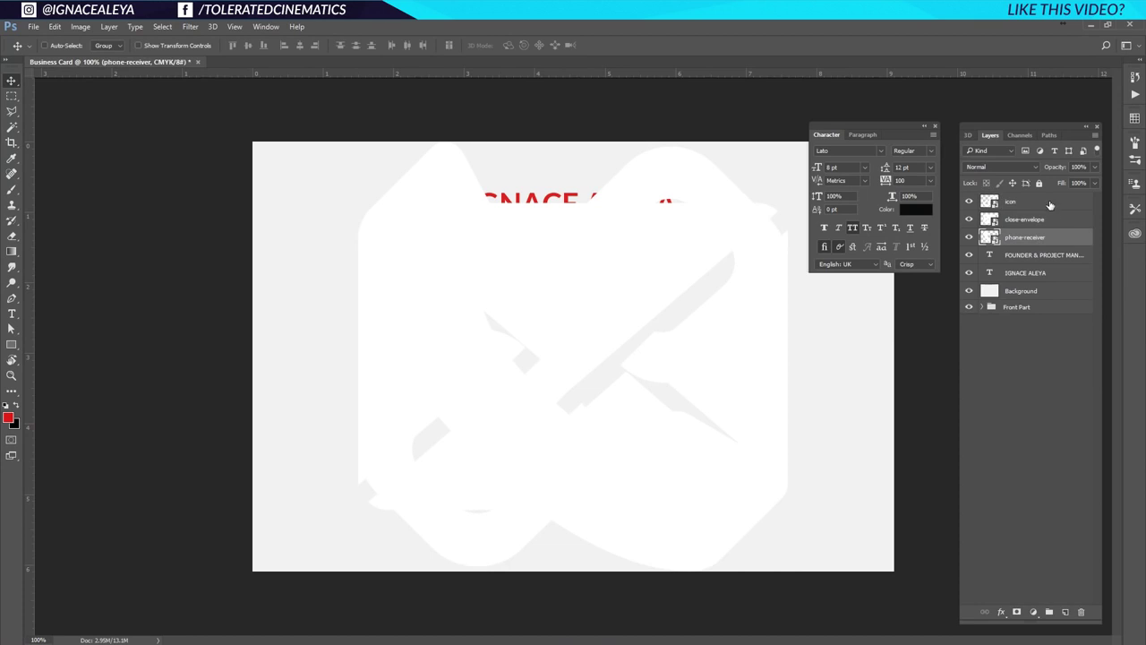
pyautogui.keyDown('shift'); pyautogui.click(1050, 205); pyautogui.keyUp('shift')
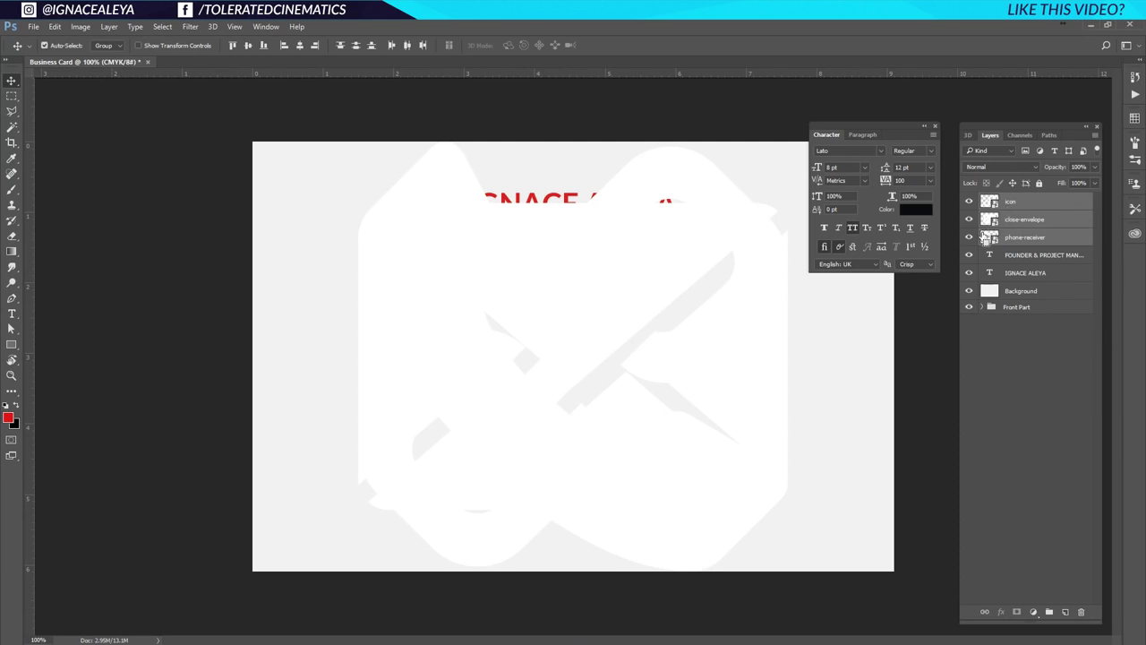
pyautogui.hotkey('ctrl', 't')
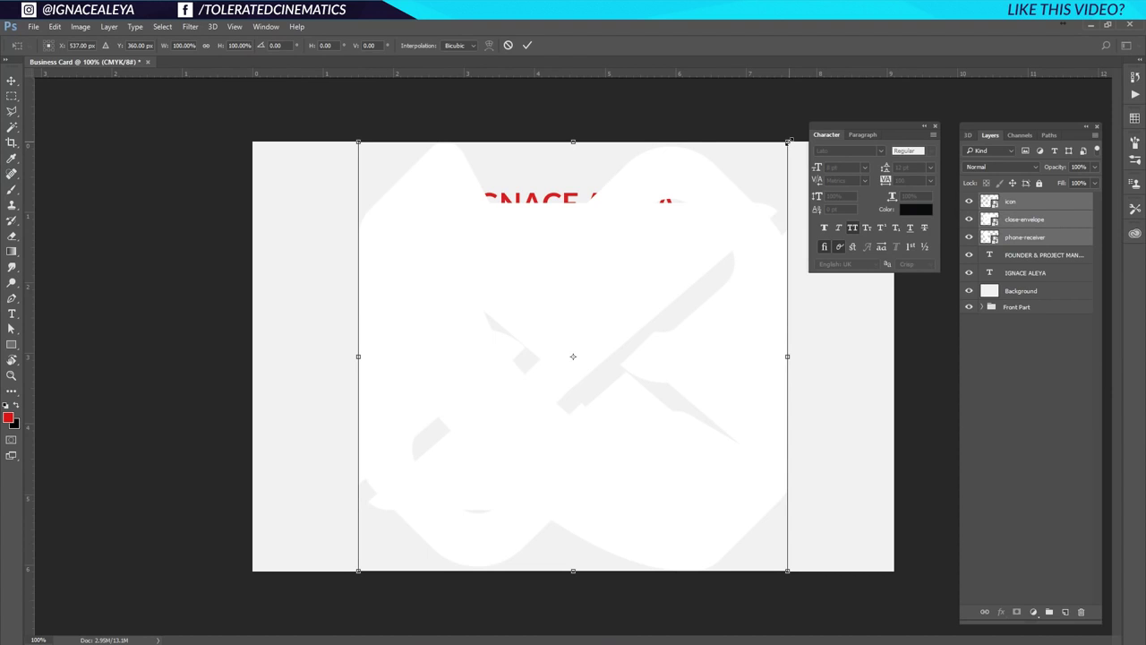
pyautogui.moveTo(788, 141); pyautogui.dragTo(609, 358)
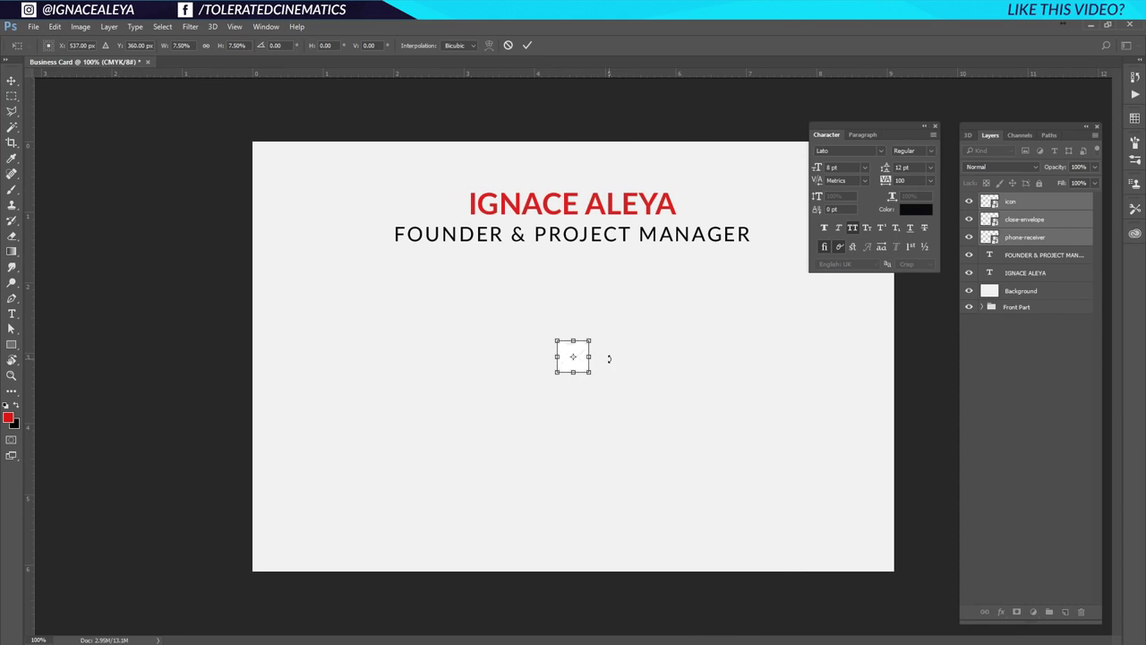
pyautogui.press('Return')
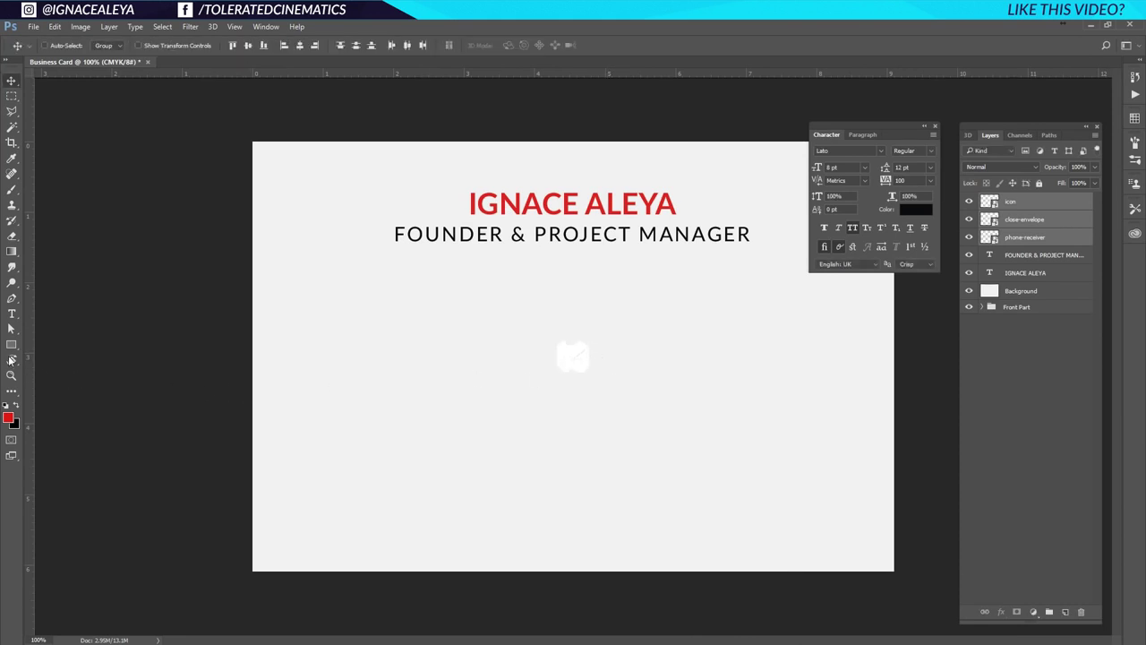
pyautogui.moveTo(13, 345); pyautogui.dragTo(68, 370)
pyautogui.moveTo(348, 315); pyautogui.dragTo(392, 380)
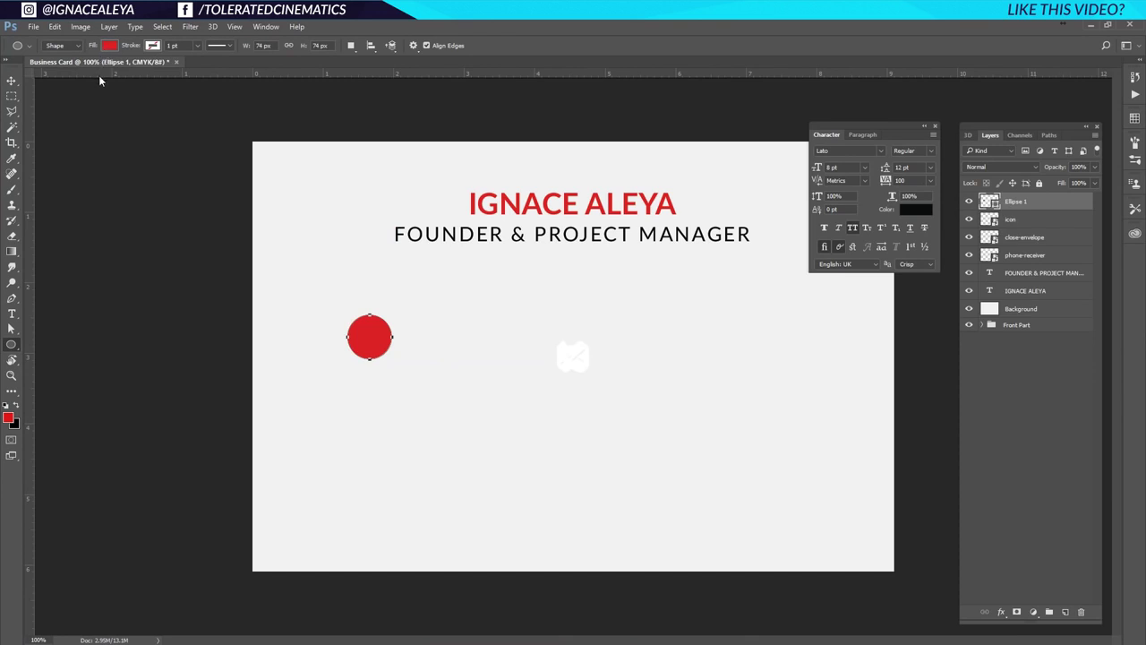
# Duplicate the red circle twice and stack each icon layer directly above its own circle.
pyautogui.click(11, 80)
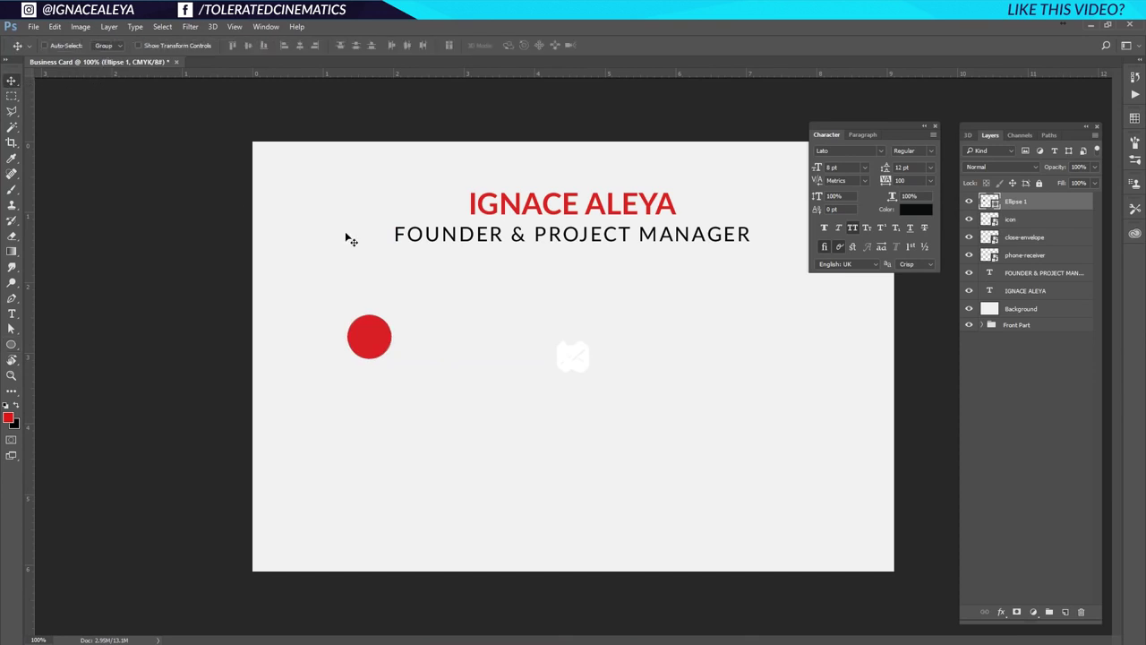
pyautogui.hotkey('ctrl', 'j')
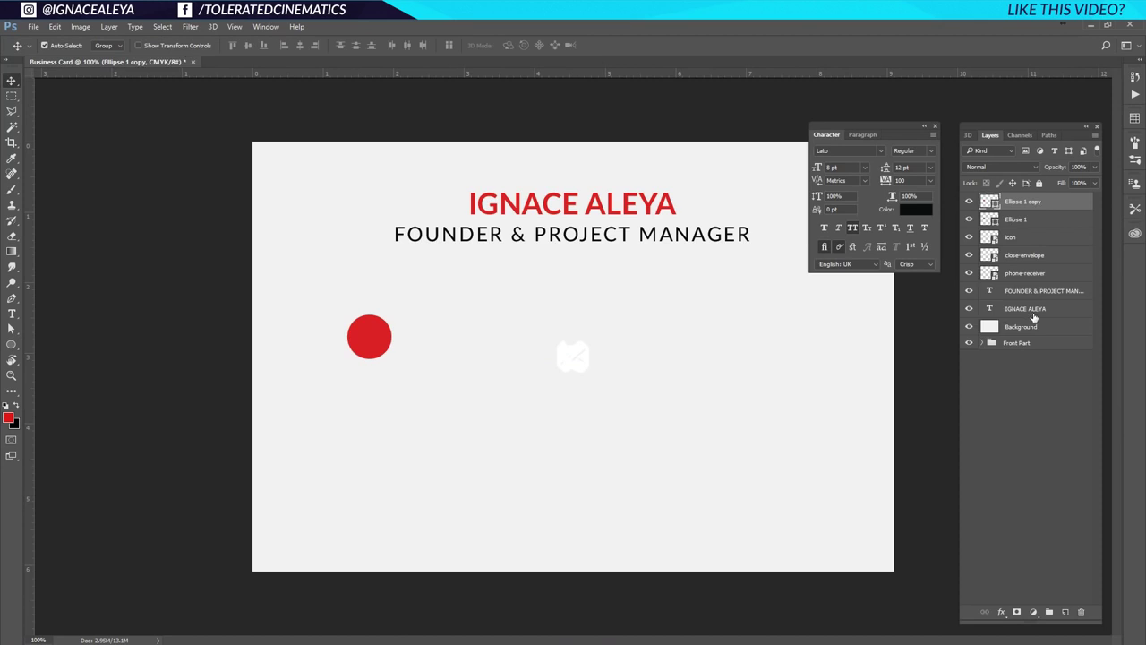
pyautogui.hotkey('ctrl', 'j')
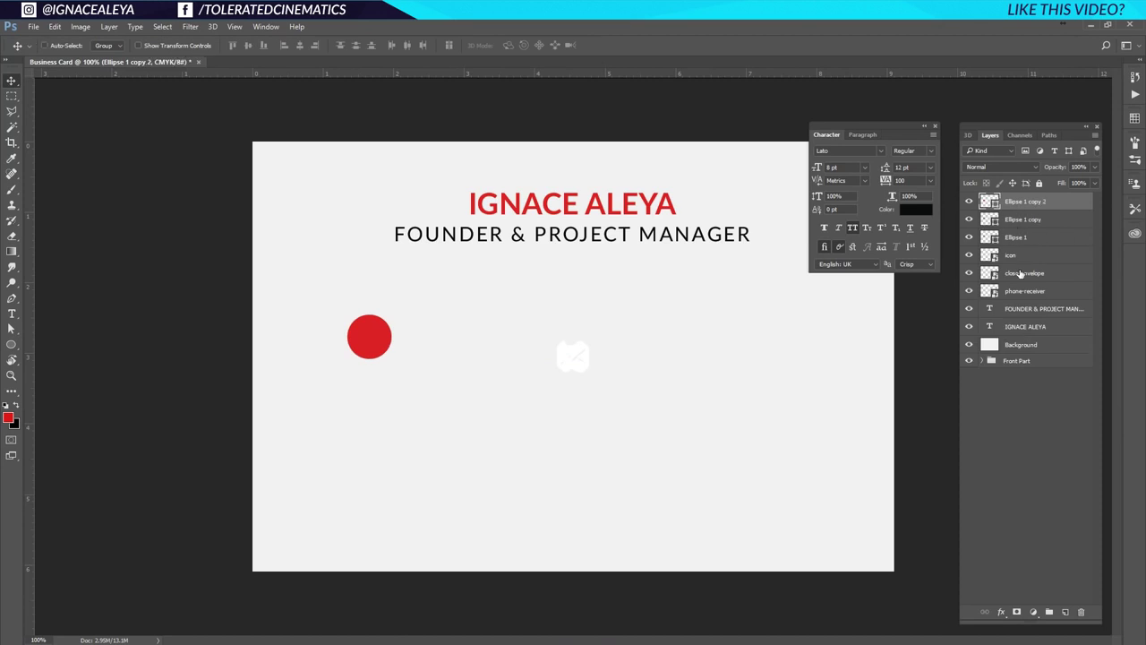
pyautogui.moveTo(1017, 293); pyautogui.dragTo(1021, 232)
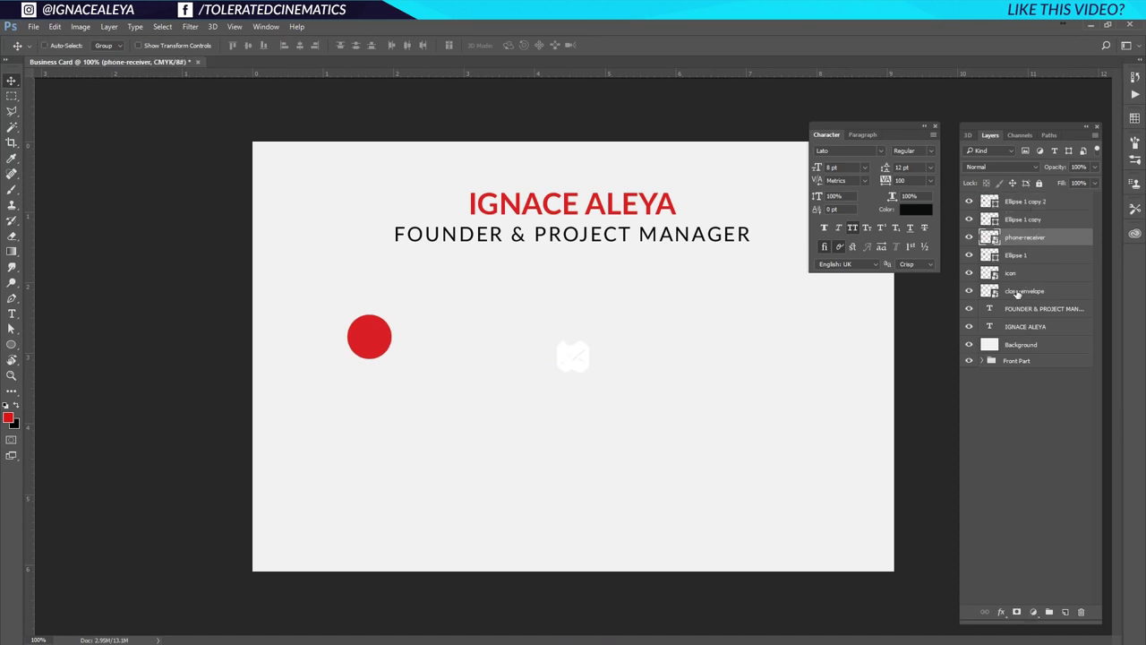
pyautogui.moveTo(1027, 272); pyautogui.dragTo(1029, 229)
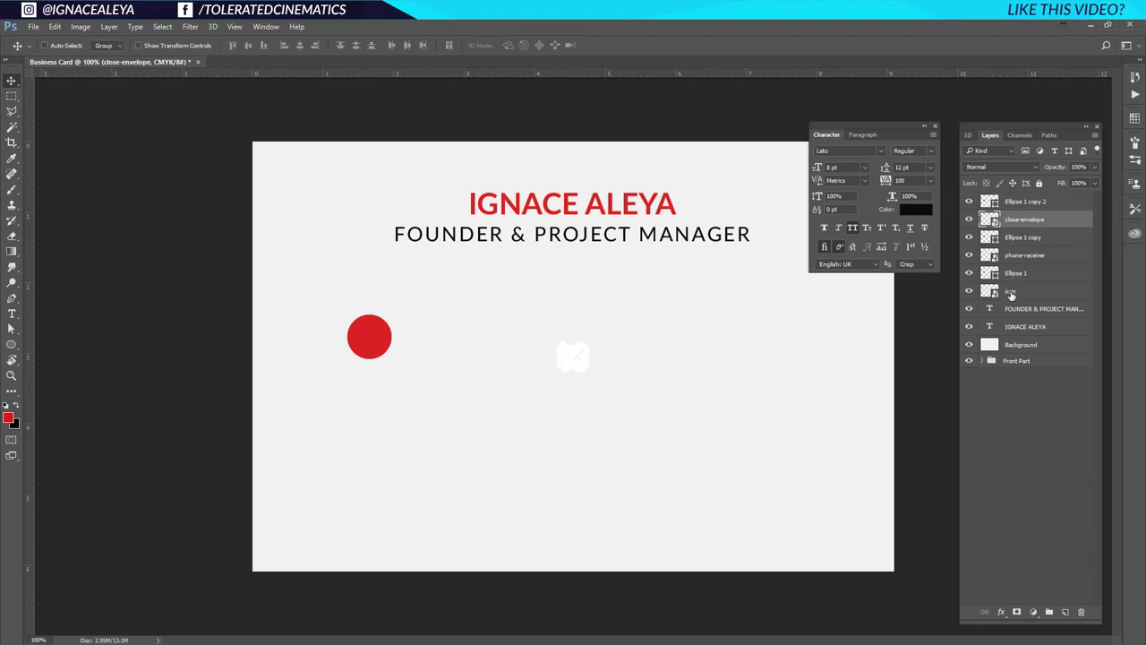
pyautogui.moveTo(1011, 294); pyautogui.dragTo(1041, 198)
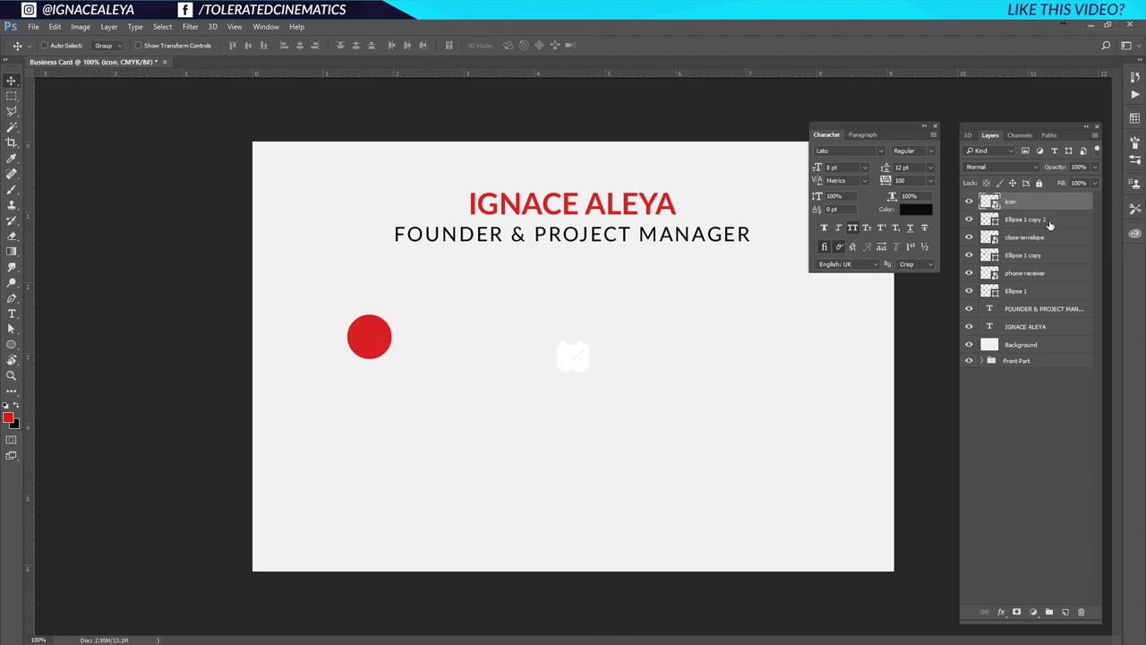
pyautogui.click(1023, 293)
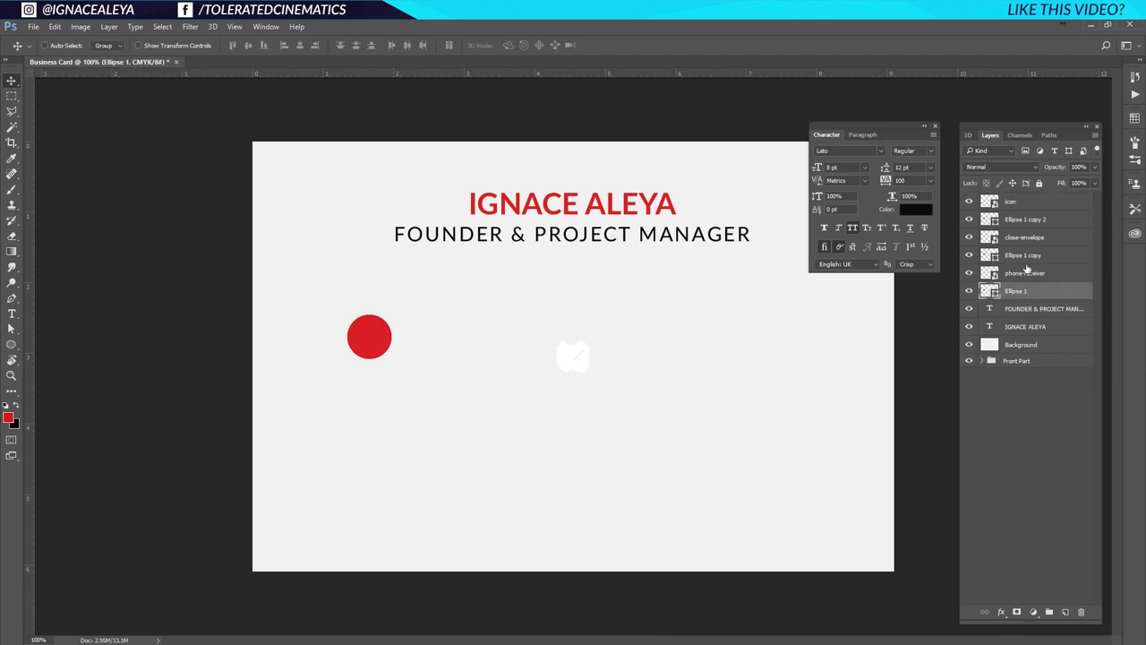
pyautogui.keyDown('ctrl'); pyautogui.click(1027, 271); pyautogui.keyUp('ctrl')
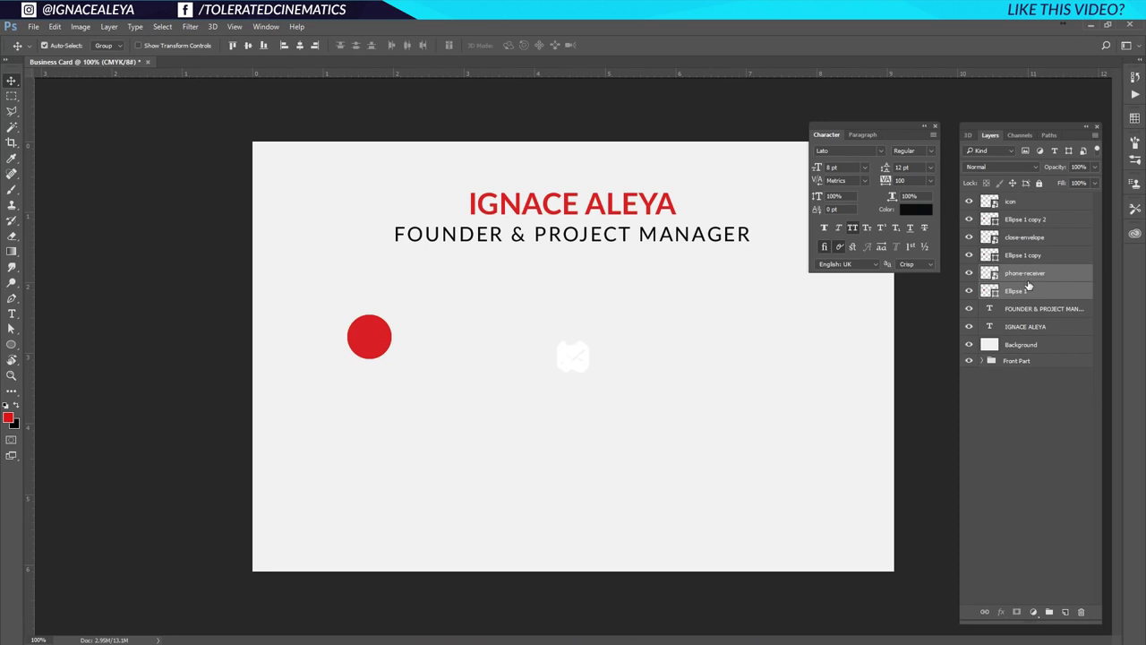
# Group each icon with its circle into Groups 1, 2 and 3.
pyautogui.hotkey('ctrl', 'g')
pyautogui.click(1030, 255)
pyautogui.keyDown('ctrl'); pyautogui.click(1028, 236); pyautogui.keyUp('ctrl')
pyautogui.hotkey('ctrl', 'g')
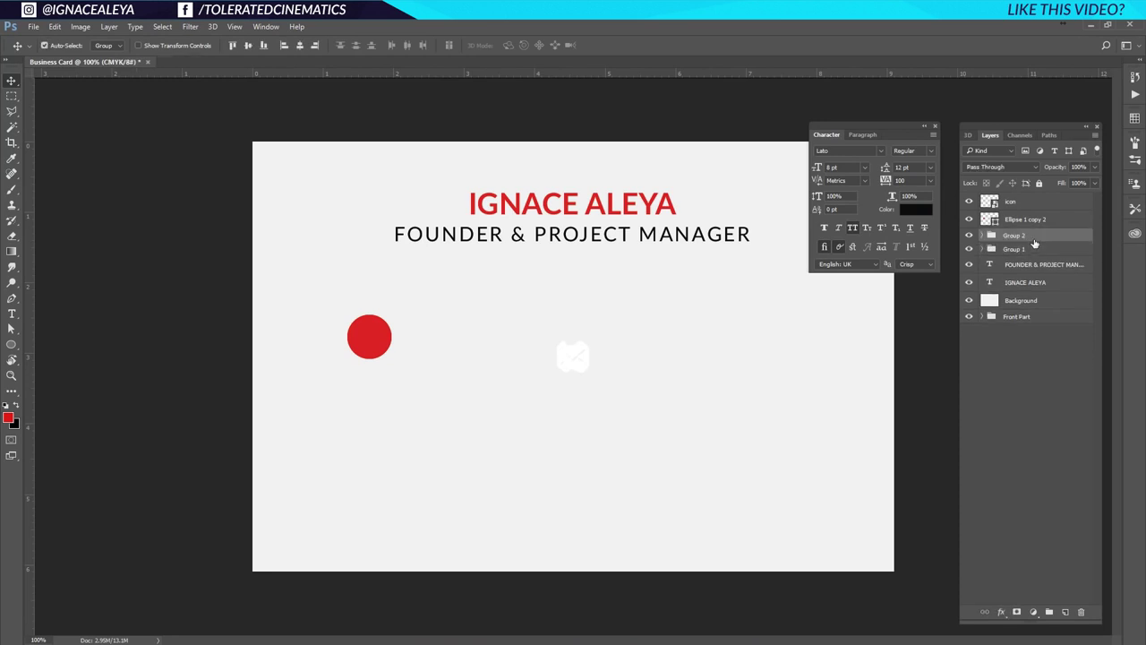
pyautogui.click(1026, 220)
pyautogui.keyDown('ctrl'); pyautogui.click(1019, 201); pyautogui.keyUp('ctrl')
pyautogui.hotkey('ctrl', 'g')
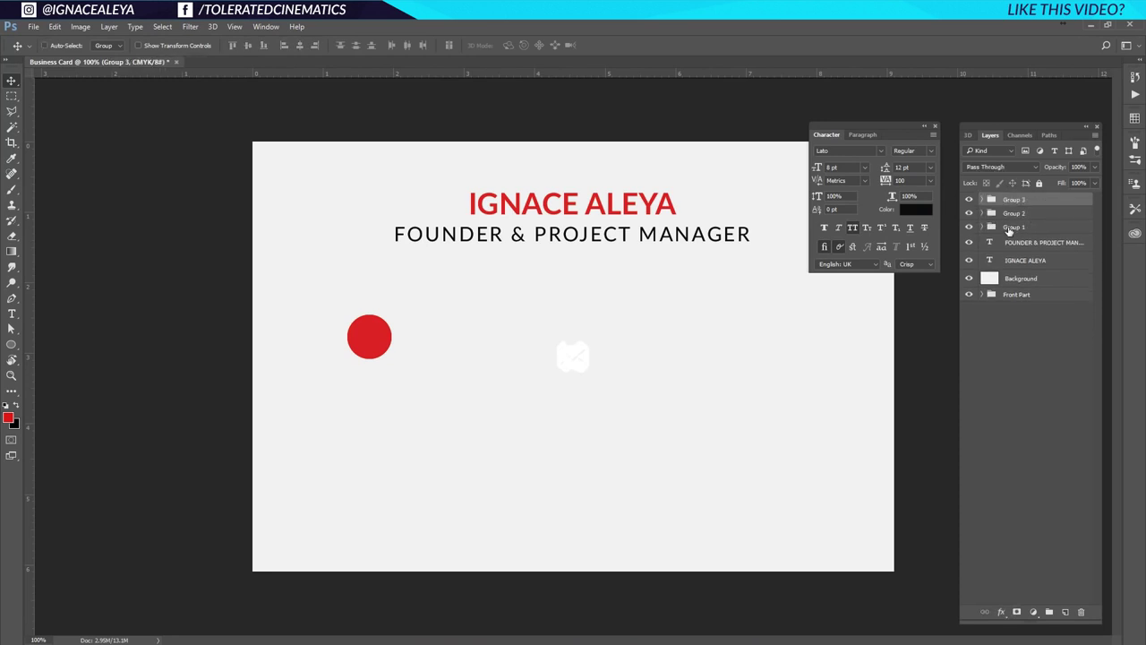
# Move the phone's circle lower on the card and centre the phone icon on it.
pyautogui.click(985, 229)
pyautogui.click(985, 228)
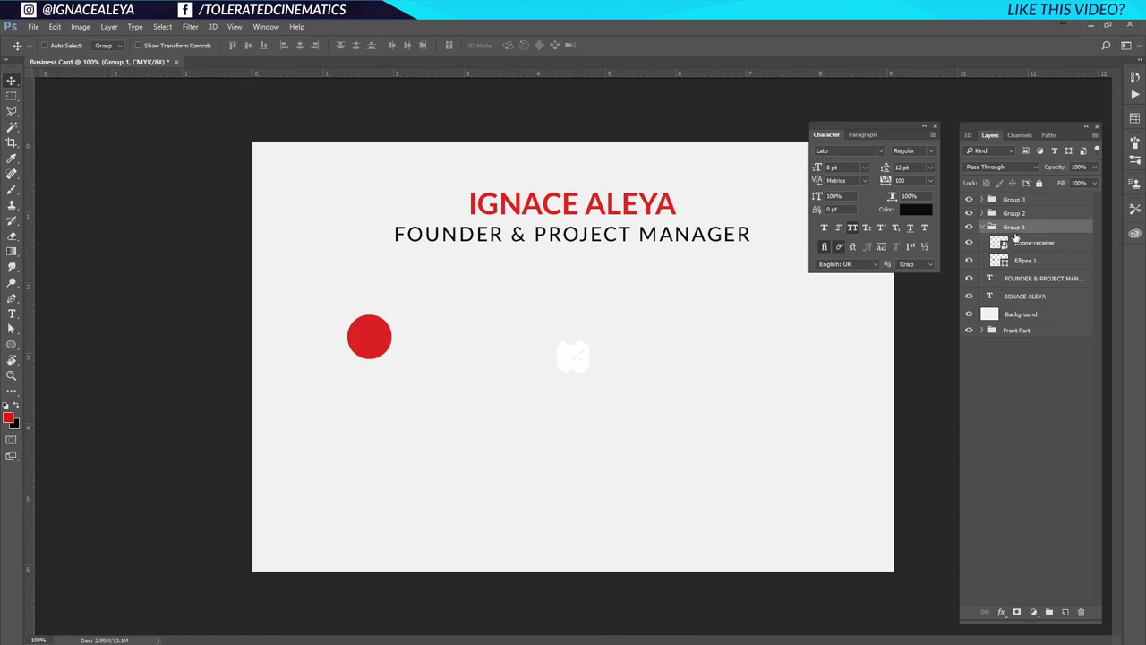
pyautogui.click(1028, 262)
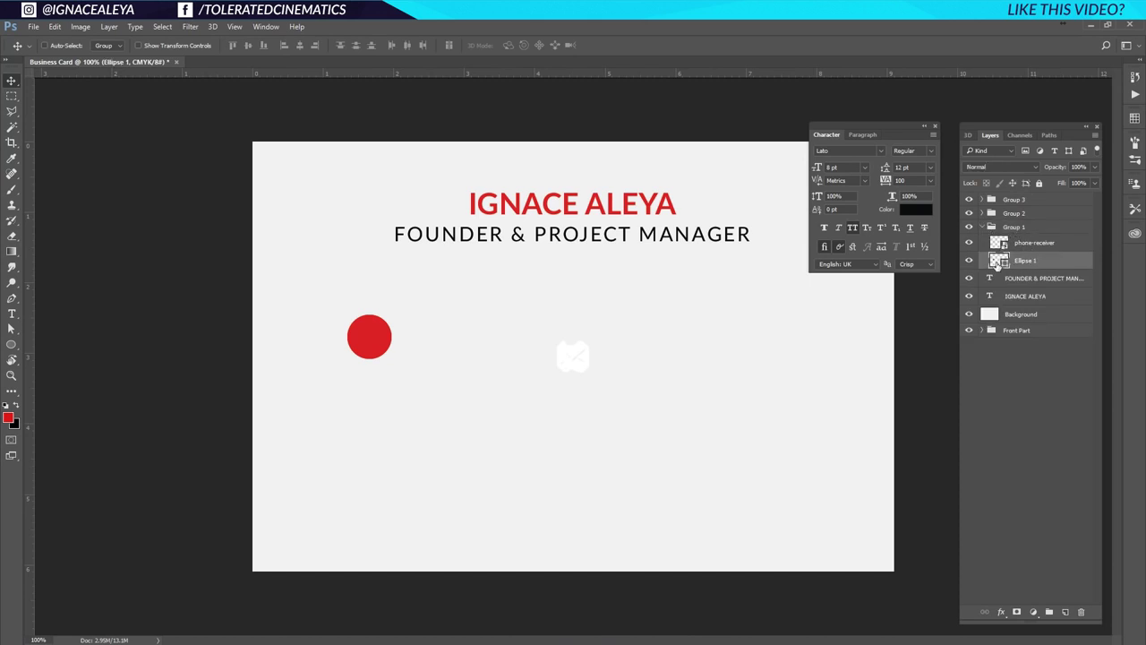
pyautogui.moveTo(379, 350); pyautogui.dragTo(384, 497)
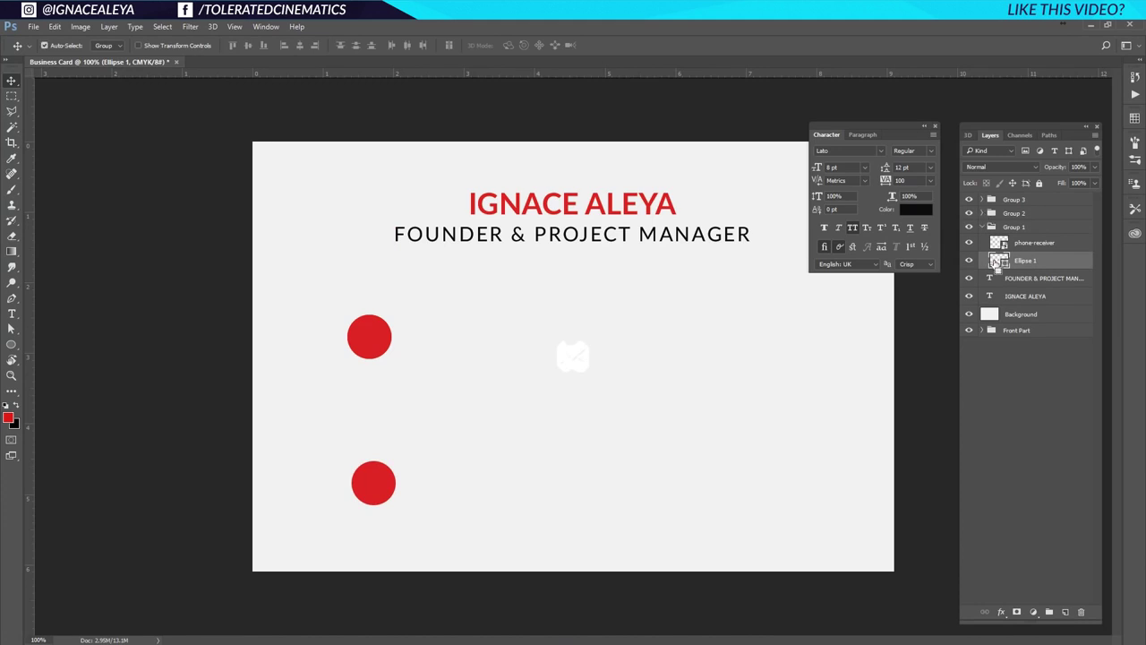
pyautogui.keyDown('ctrl'); pyautogui.click(995, 262); pyautogui.keyUp('ctrl')
pyautogui.click(1028, 247)
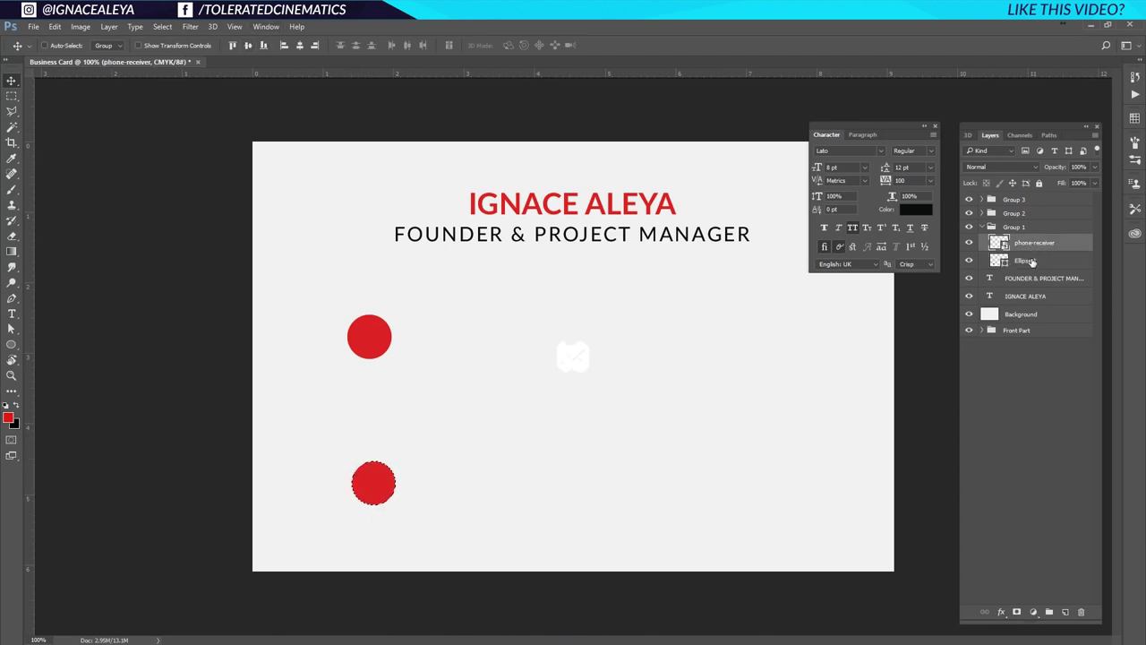
pyautogui.click(248, 45)
pyautogui.click(300, 45)
pyautogui.hotkey('ctrl', 'd')
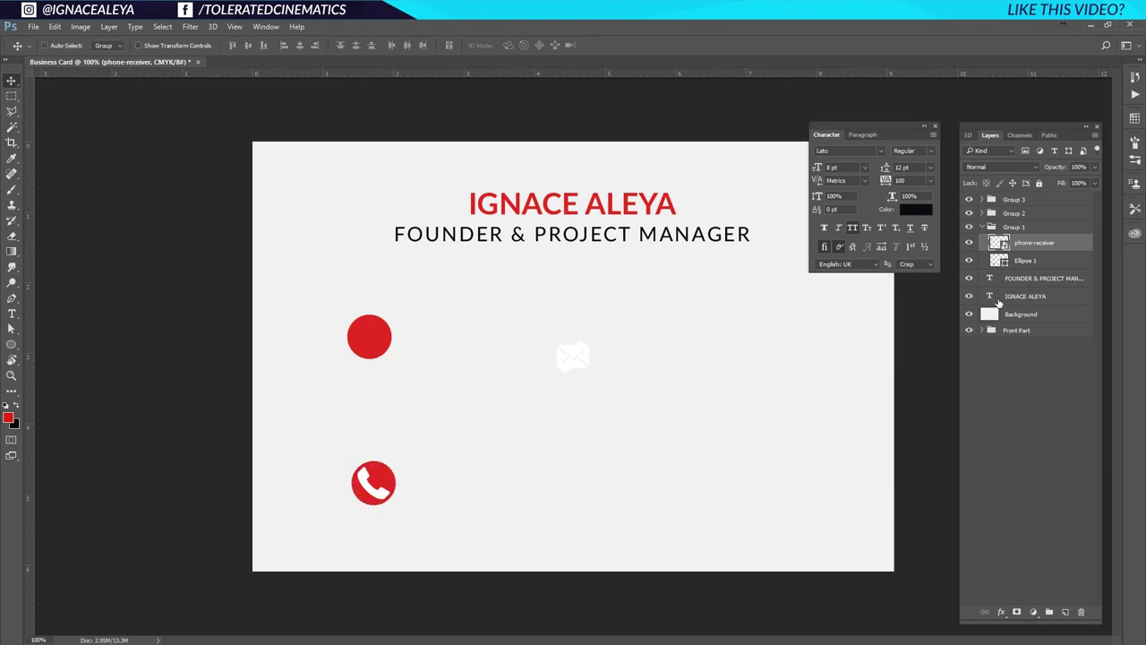
# Enlarge all three red circles together.
pyautogui.click(983, 213)
pyautogui.click(984, 199)
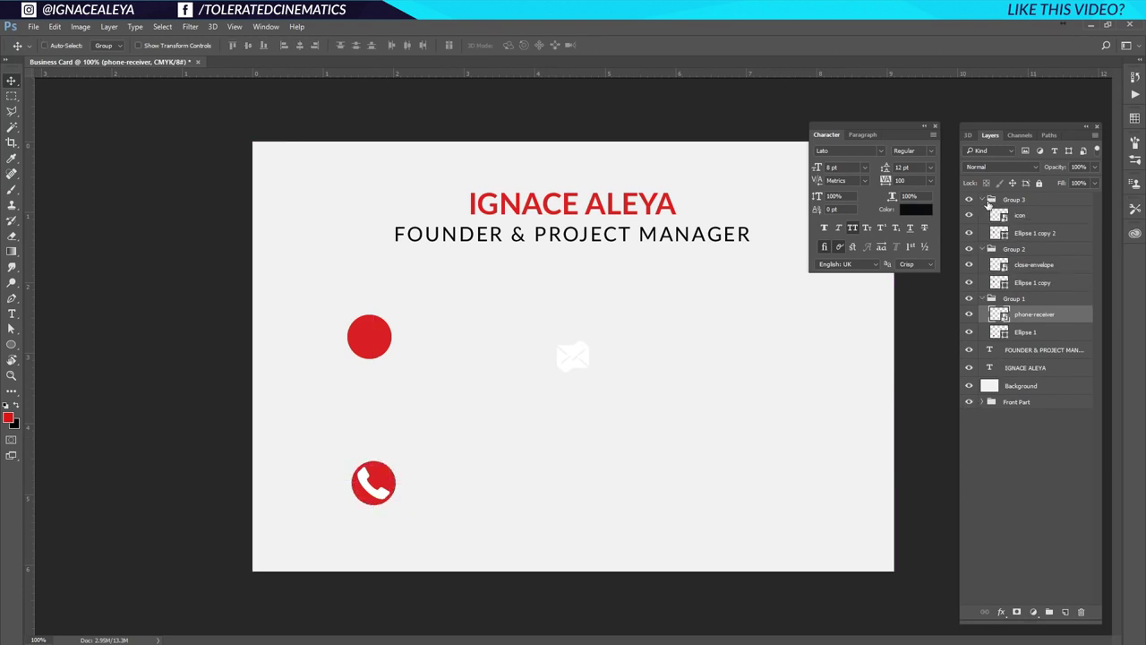
pyautogui.click(1037, 235)
pyautogui.keyDown('ctrl'); pyautogui.click(1035, 283); pyautogui.keyUp('ctrl')
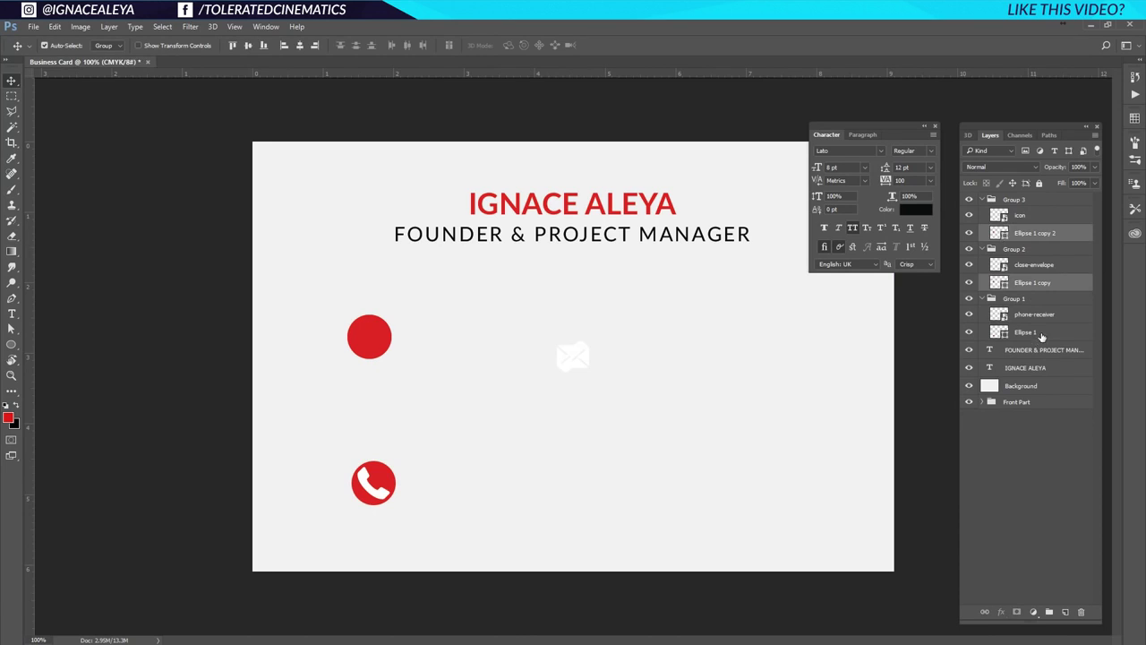
pyautogui.keyDown('ctrl'); pyautogui.click(1041, 333); pyautogui.keyUp('ctrl')
pyautogui.hotkey('ctrl', 't')
pyautogui.moveTo(396, 314); pyautogui.dragTo(407, 258)
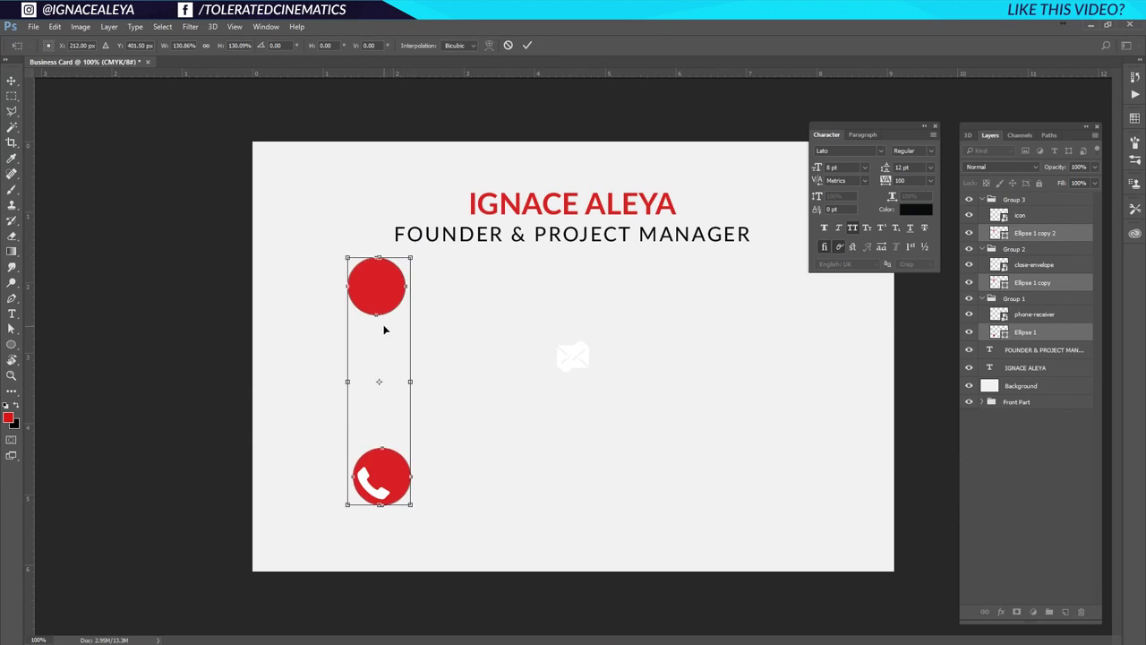
pyautogui.press('Return')
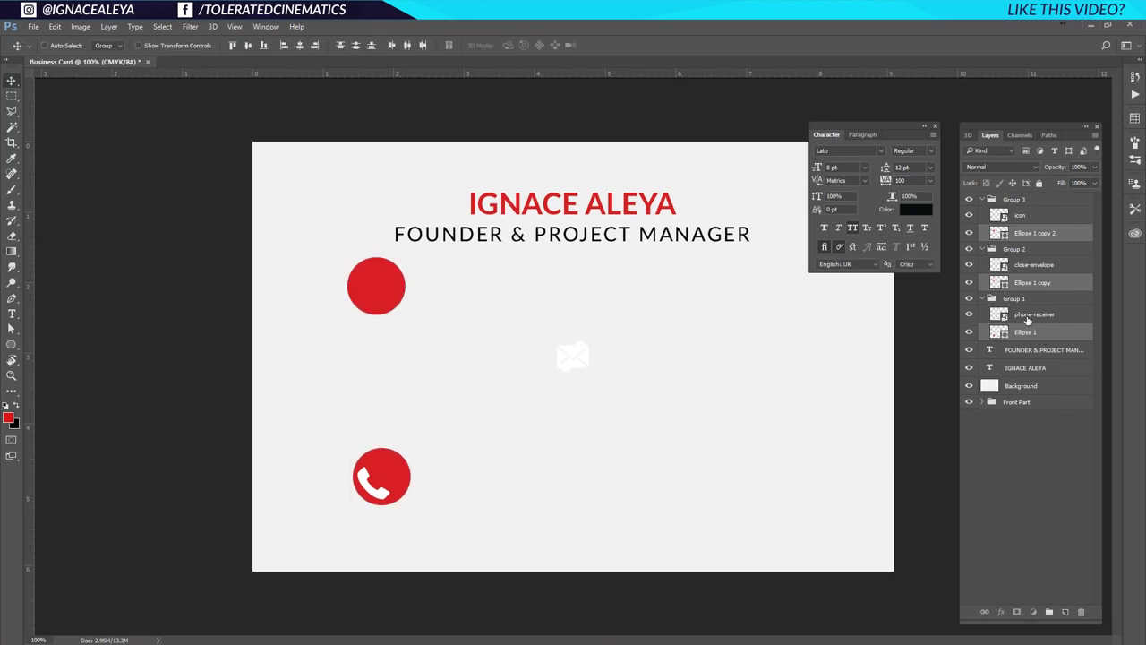
# Centre the phone and envelope icons on their own circles.
pyautogui.click(1025, 330)
pyautogui.keyDown('ctrl'); pyautogui.click(997, 333); pyautogui.keyUp('ctrl')
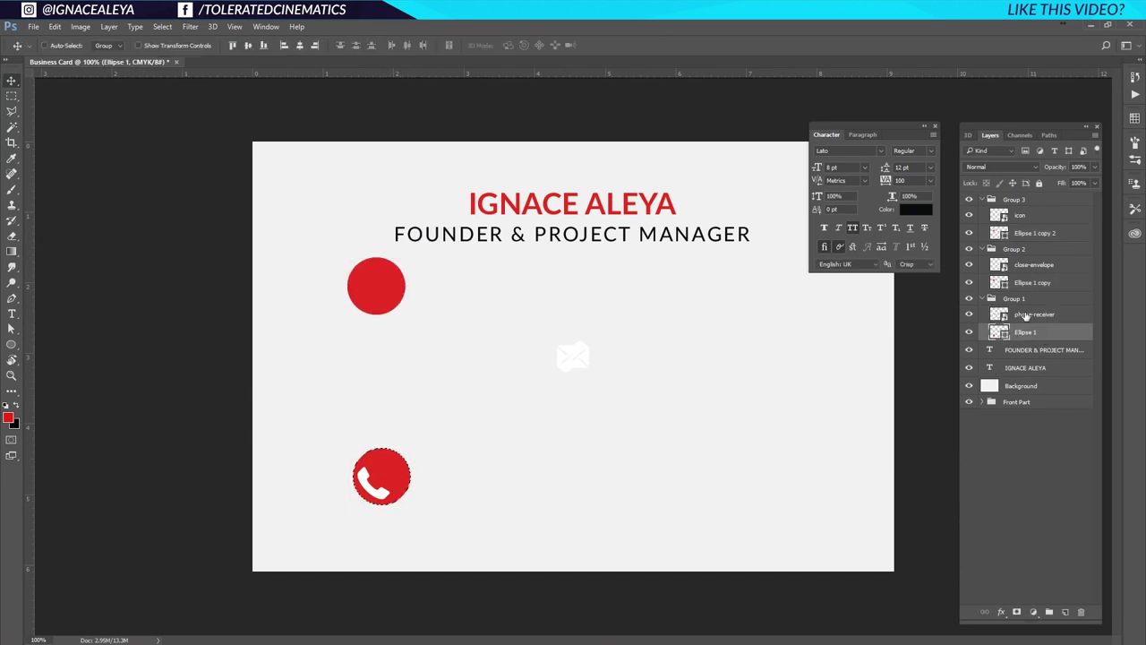
pyautogui.click(1030, 314)
pyautogui.click(248, 46)
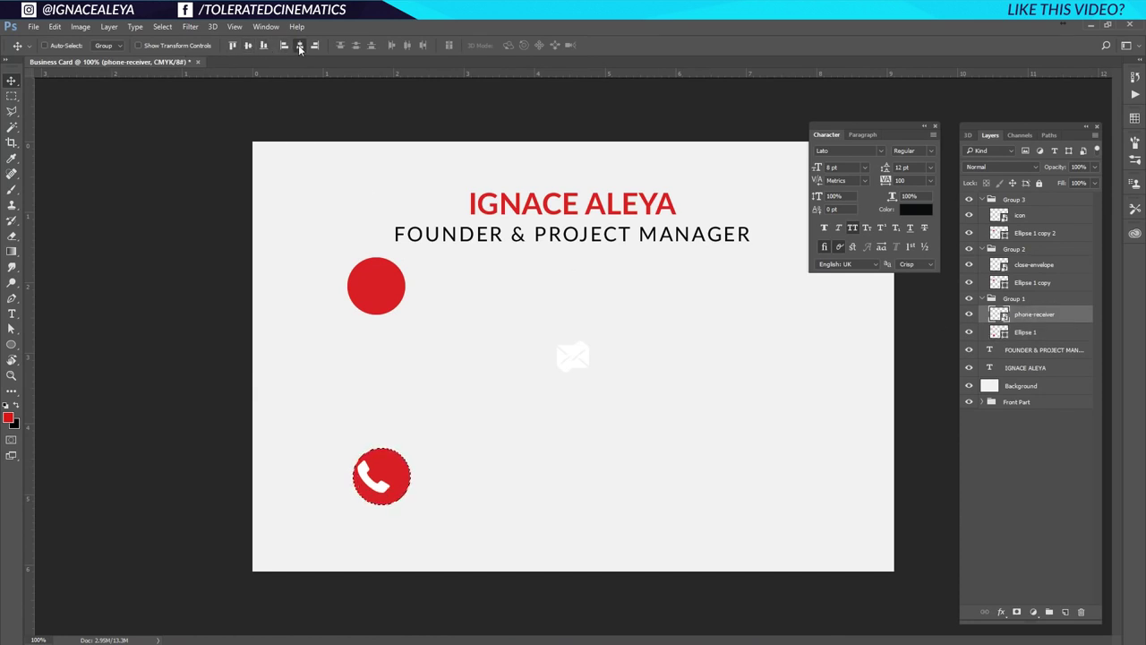
pyautogui.click(300, 46)
pyautogui.hotkey('ctrl', 'd')
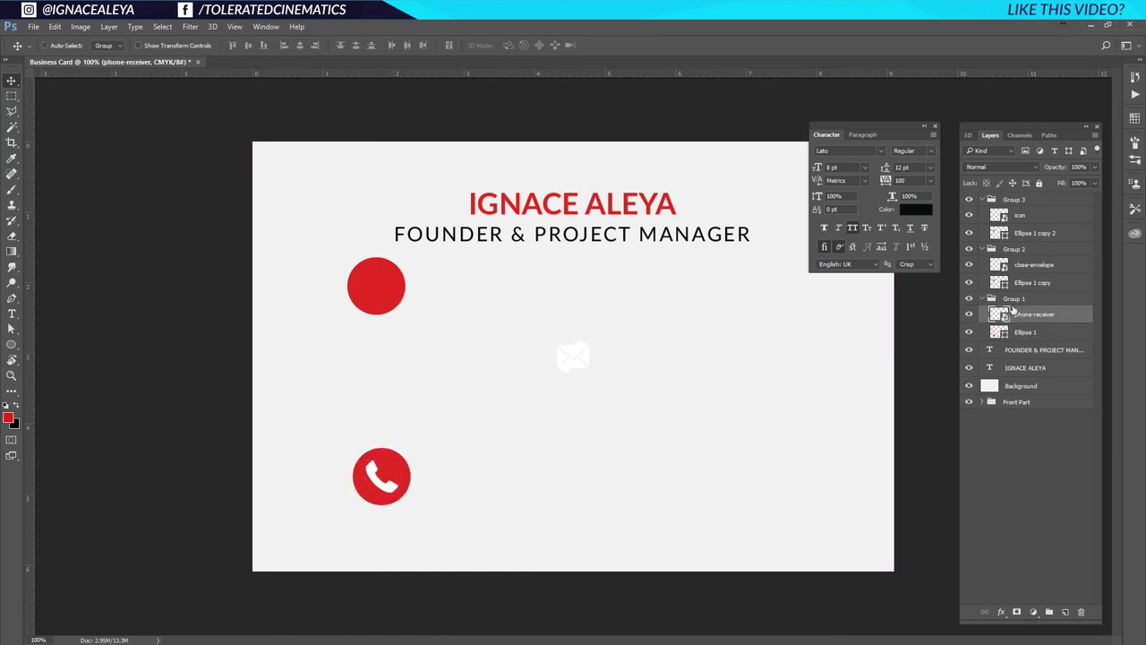
pyautogui.keyDown('ctrl'); pyautogui.click(1000, 283); pyautogui.keyUp('ctrl')
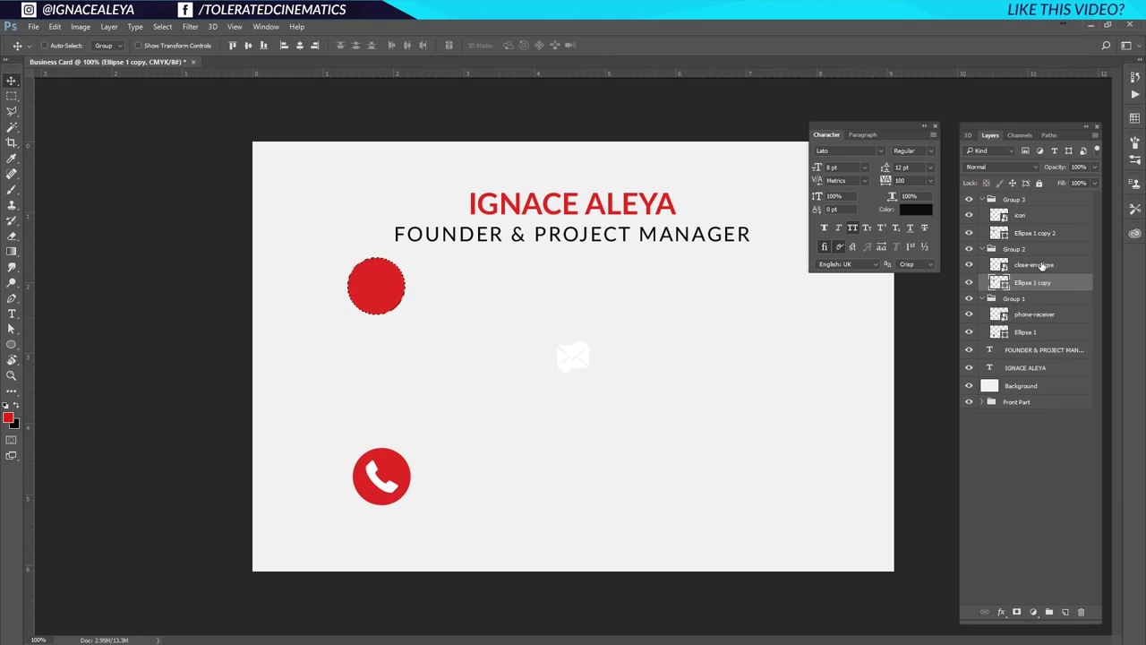
pyautogui.click(1039, 266)
pyautogui.click(248, 46)
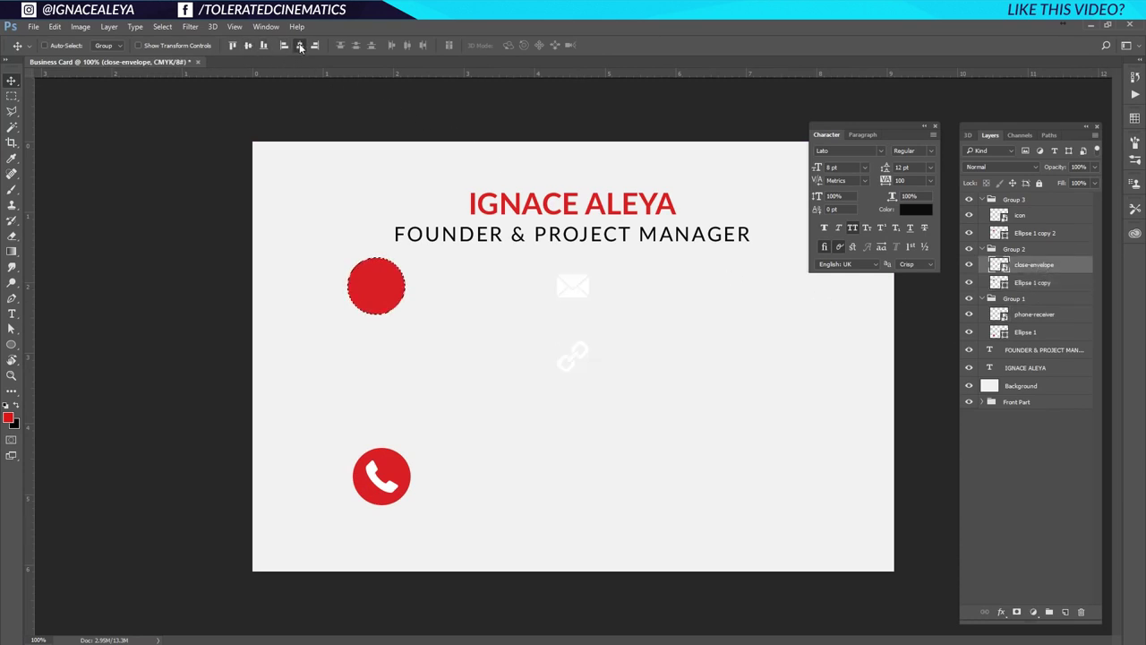
pyautogui.click(299, 46)
pyautogui.hotkey('ctrl', 'd')
# Move the envelope group between the other two and centre the link icon on the top circle.
pyautogui.click(1020, 251)
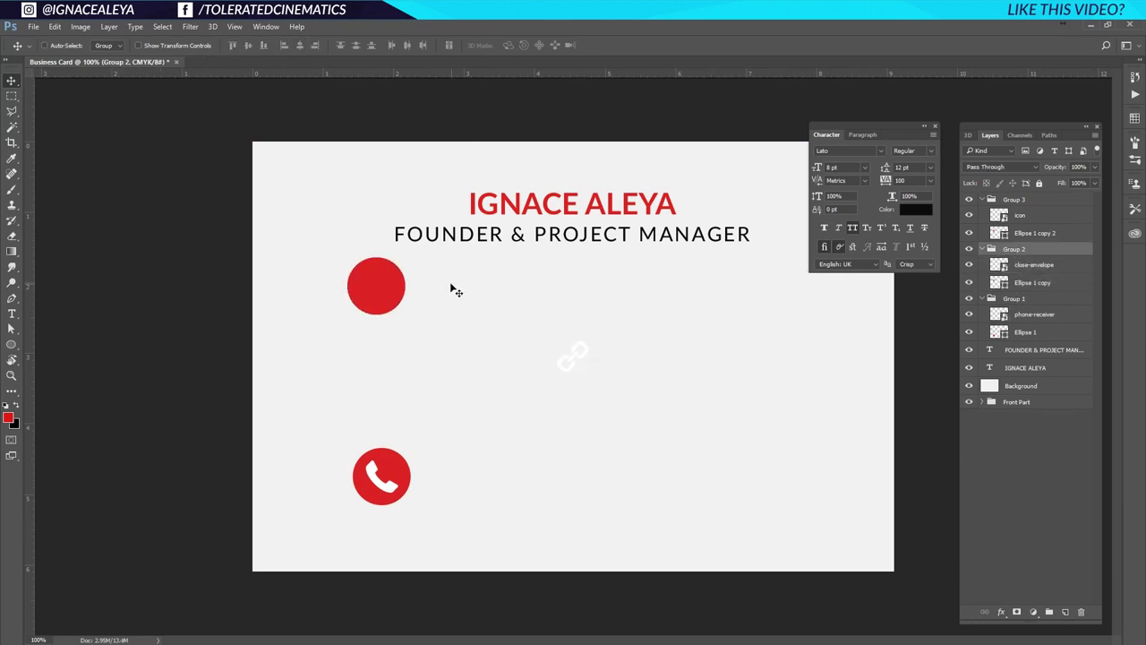
pyautogui.moveTo(412, 301); pyautogui.dragTo(421, 387)
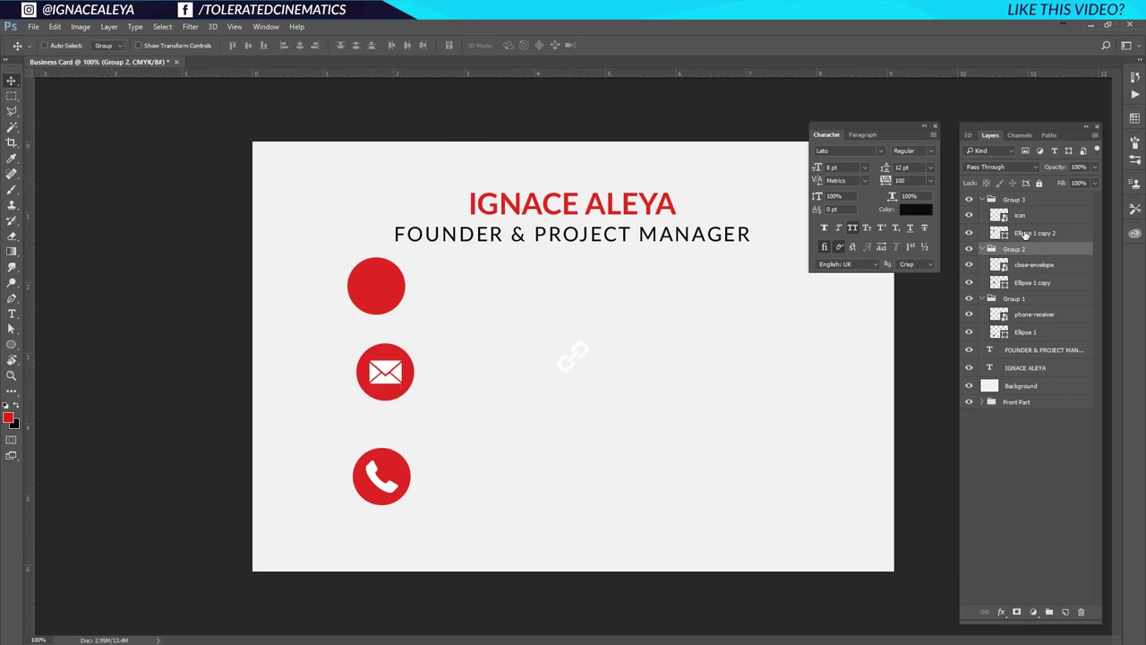
pyautogui.click(1027, 235)
pyautogui.keyDown('ctrl'); pyautogui.click(998, 235); pyautogui.keyUp('ctrl')
pyautogui.click(1026, 217)
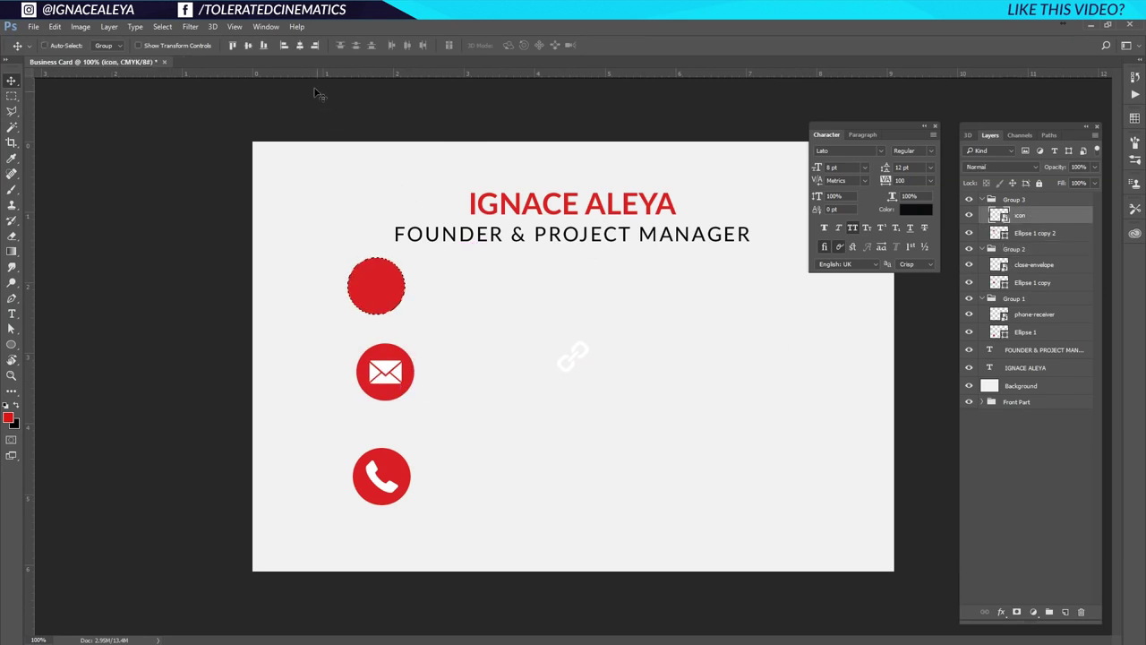
pyautogui.click(248, 45)
pyautogui.click(300, 45)
pyautogui.hotkey('ctrl', 'd')
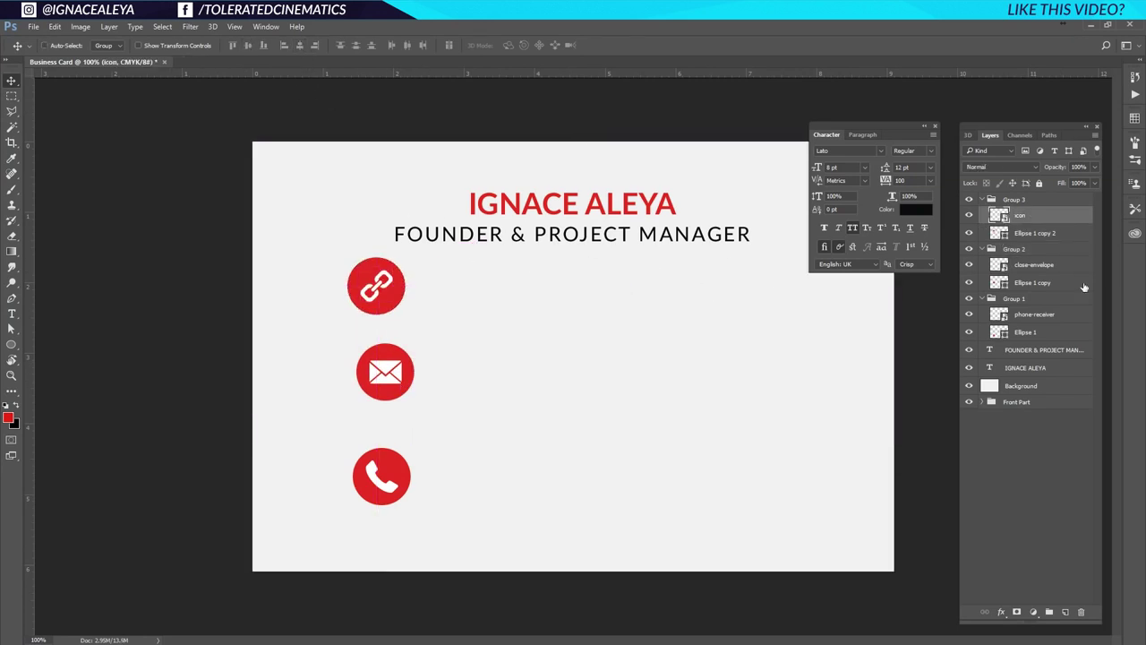
# Collapse Groups 1–3 and select all three icon groups.
pyautogui.click(1016, 200)
pyautogui.click(982, 200)
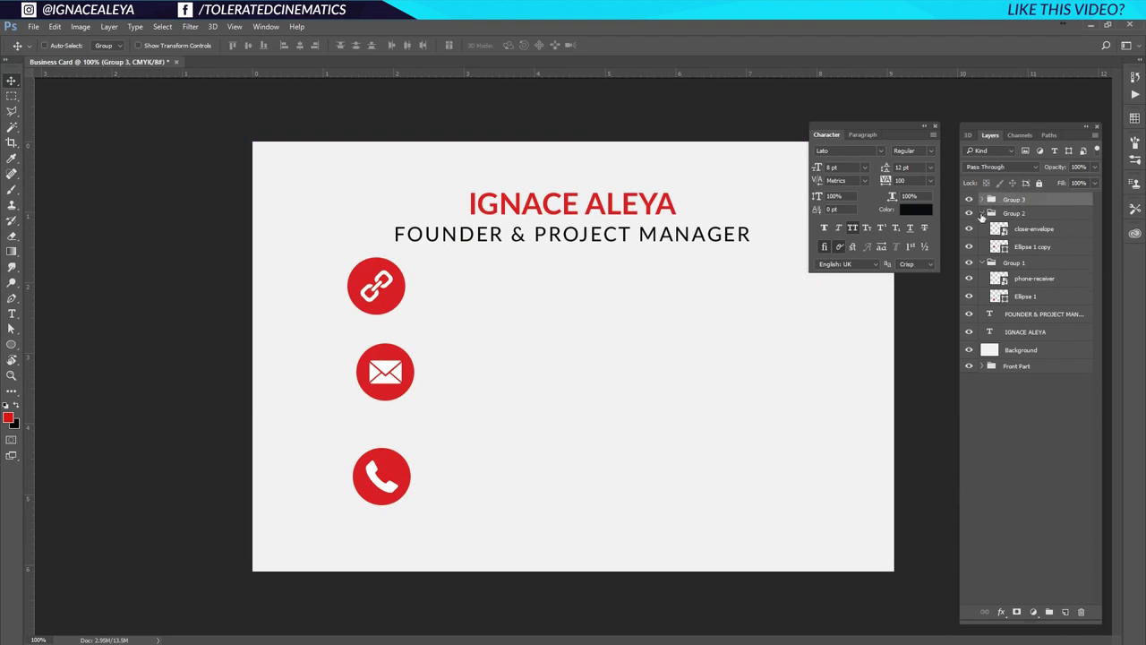
pyautogui.click(982, 214)
pyautogui.click(983, 228)
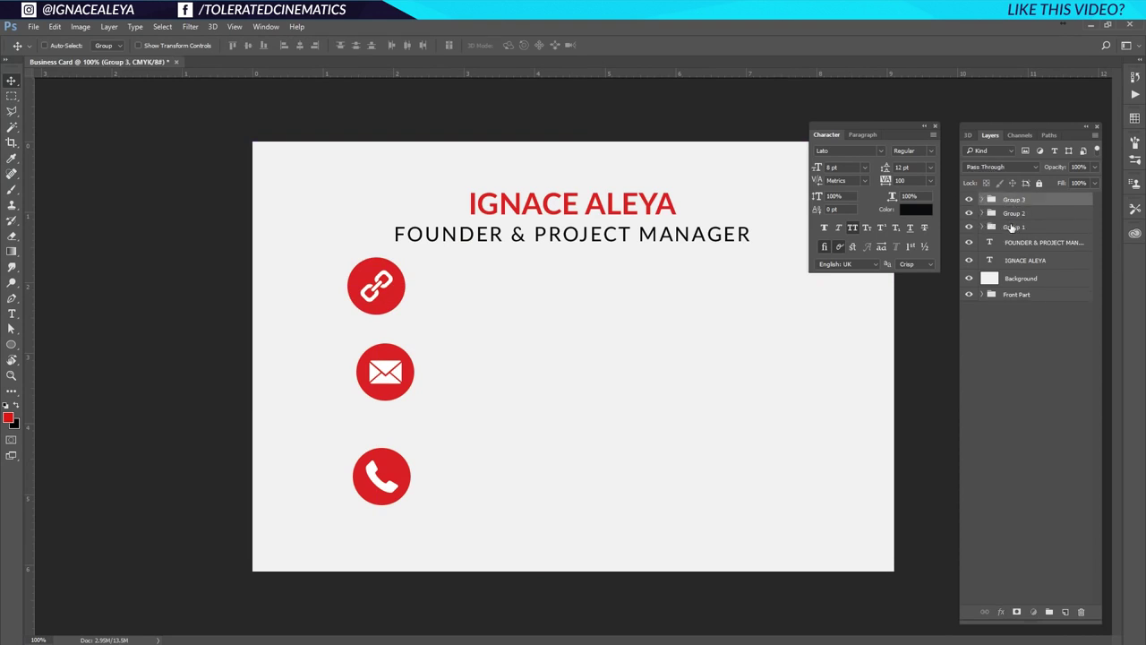
pyautogui.keyDown('shift'); pyautogui.click(1012, 227); pyautogui.keyUp('shift')
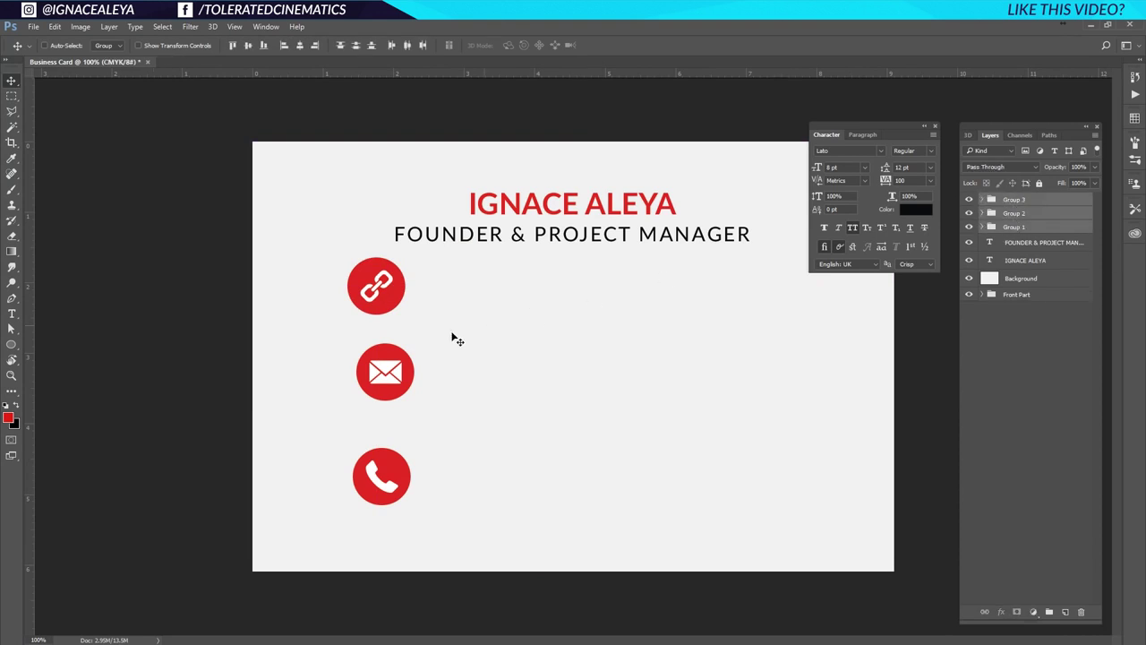
# Align the three icons on one vertical axis, space them evenly, and shift them lower.
pyautogui.click(301, 46)
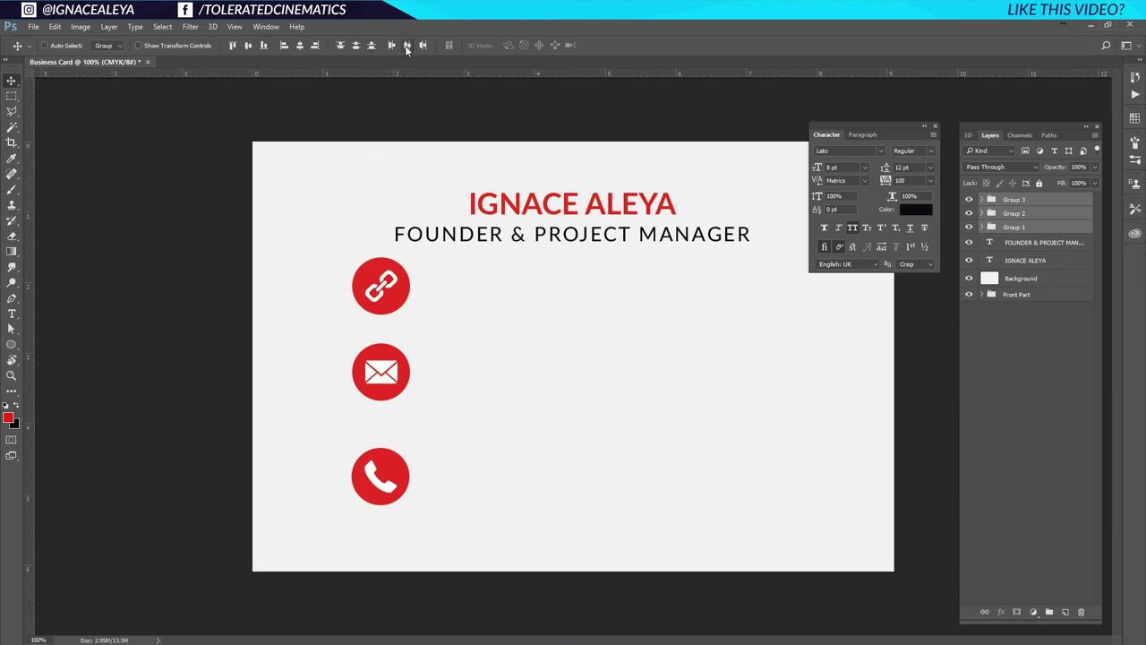
pyautogui.click(356, 45)
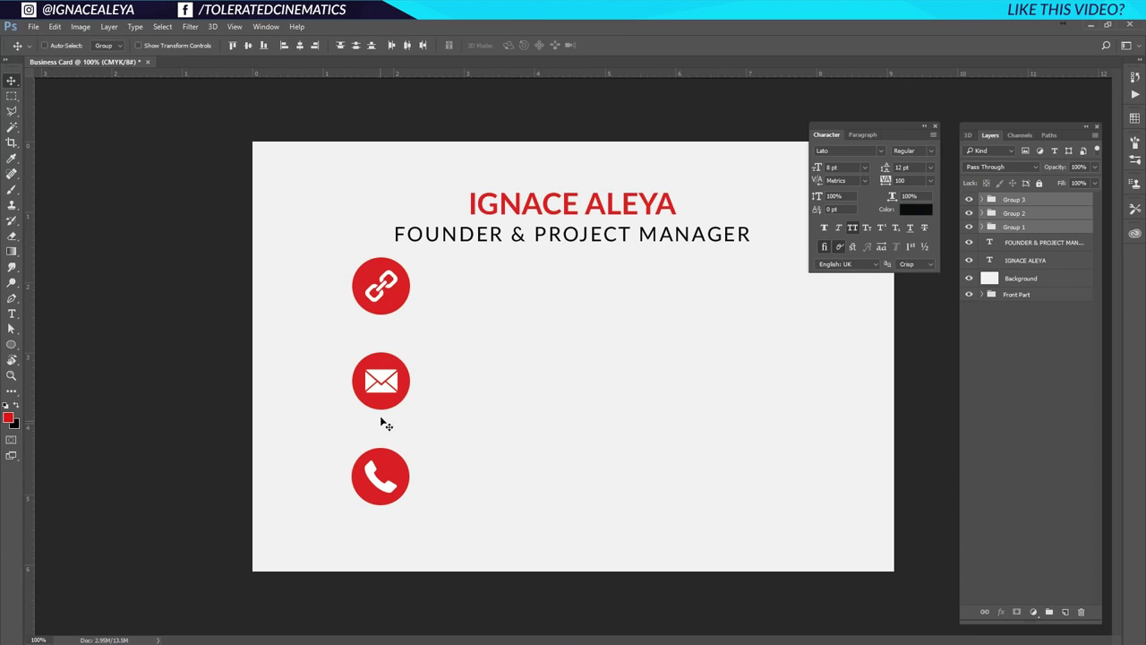
pyautogui.moveTo(392, 382); pyautogui.dragTo(378, 399)
pyautogui.press('ctrl')
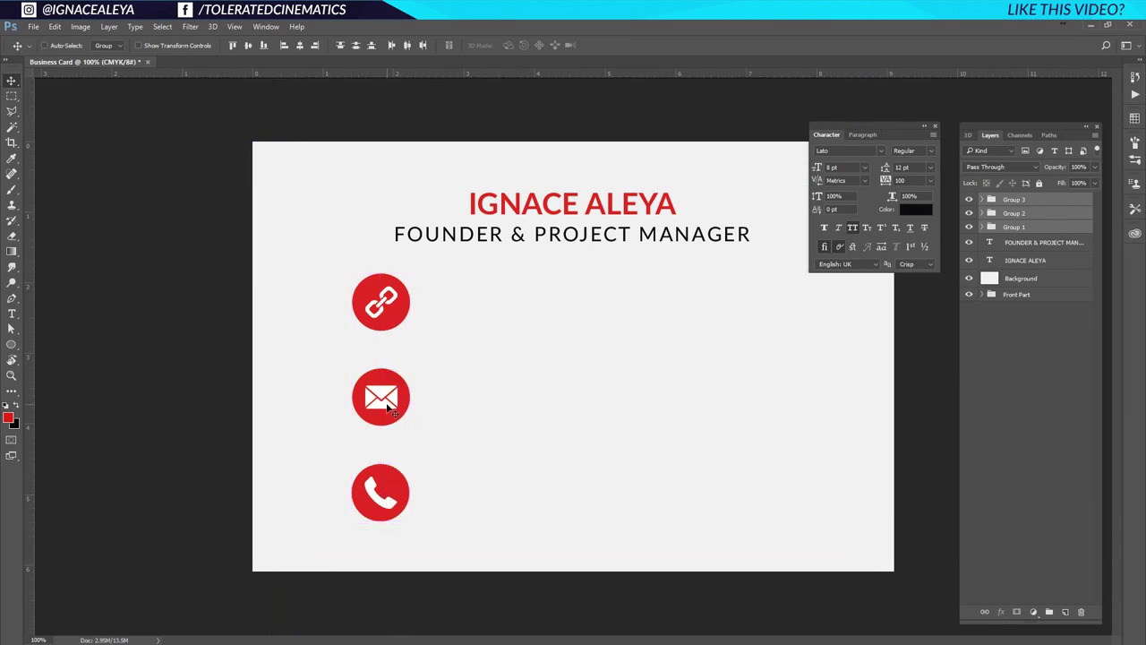
pyautogui.moveTo(387, 408); pyautogui.dragTo(390, 408)
# Shrink the icon column to about 86% and reselect the three groups.
pyautogui.hotkey('ctrl', 't')
pyautogui.moveTo(408, 278); pyautogui.dragTo(375, 301)
pyautogui.press('Return')
pyautogui.click(1030, 200)
pyautogui.keyDown('shift'); pyautogui.click(1022, 228); pyautogui.keyUp('shift')
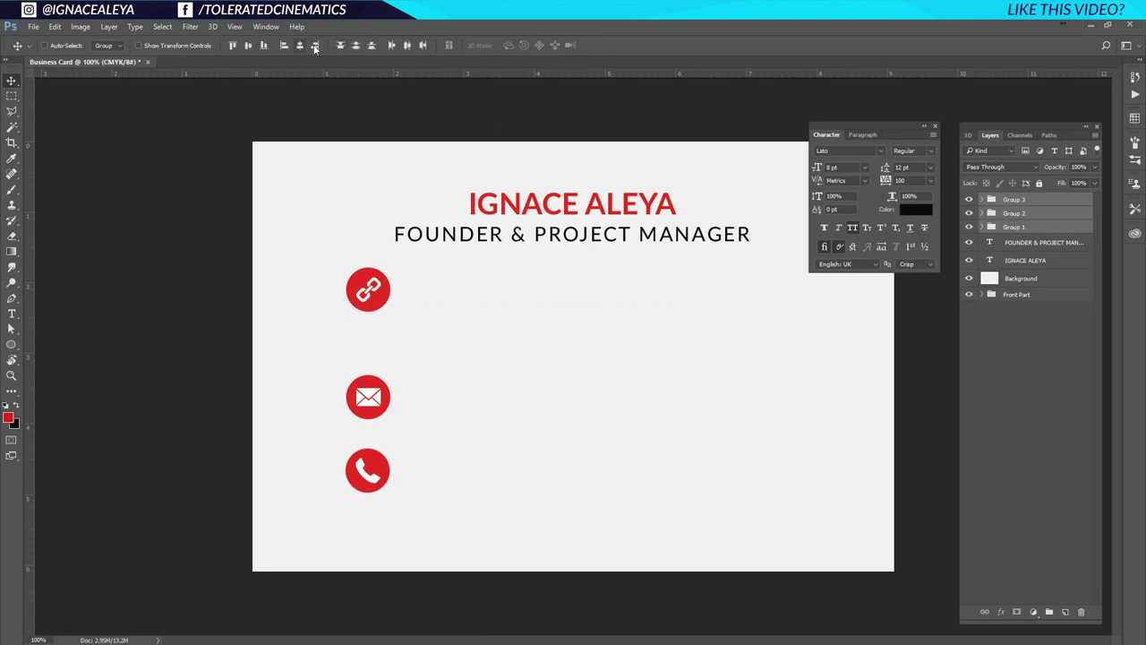
# Re-space the icons evenly, shift the column left, and check its edge distances with guides.
pyautogui.click(357, 44)
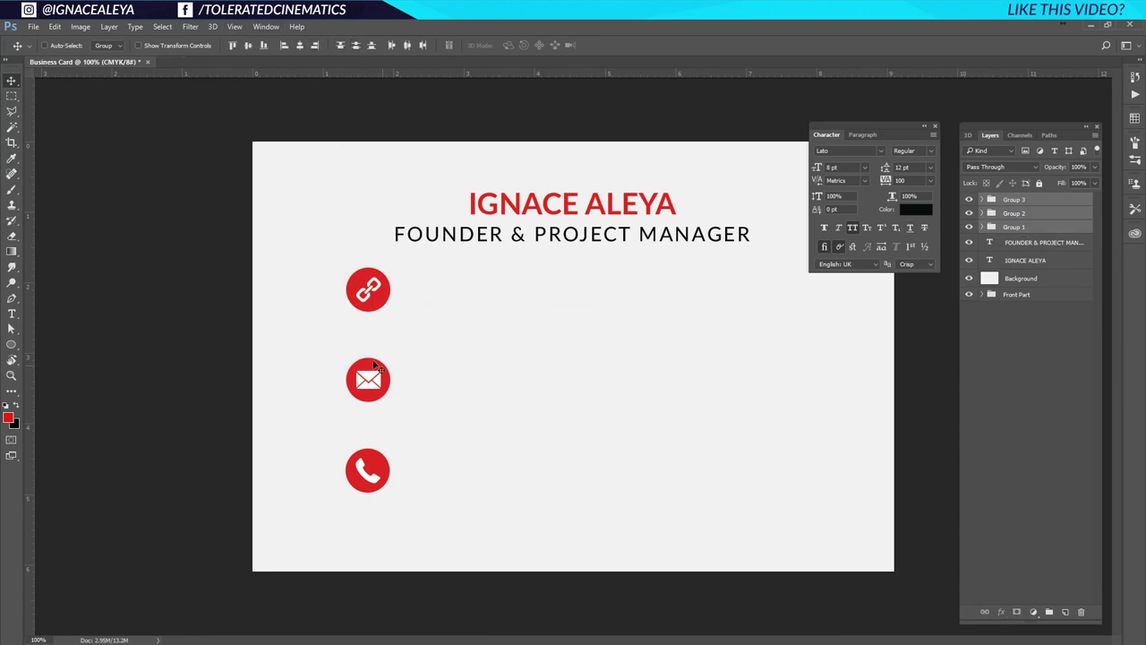
pyautogui.moveTo(369, 392); pyautogui.dragTo(340, 419)
pyautogui.hotkey('ctrl', ';')
pyautogui.press('ctrl')
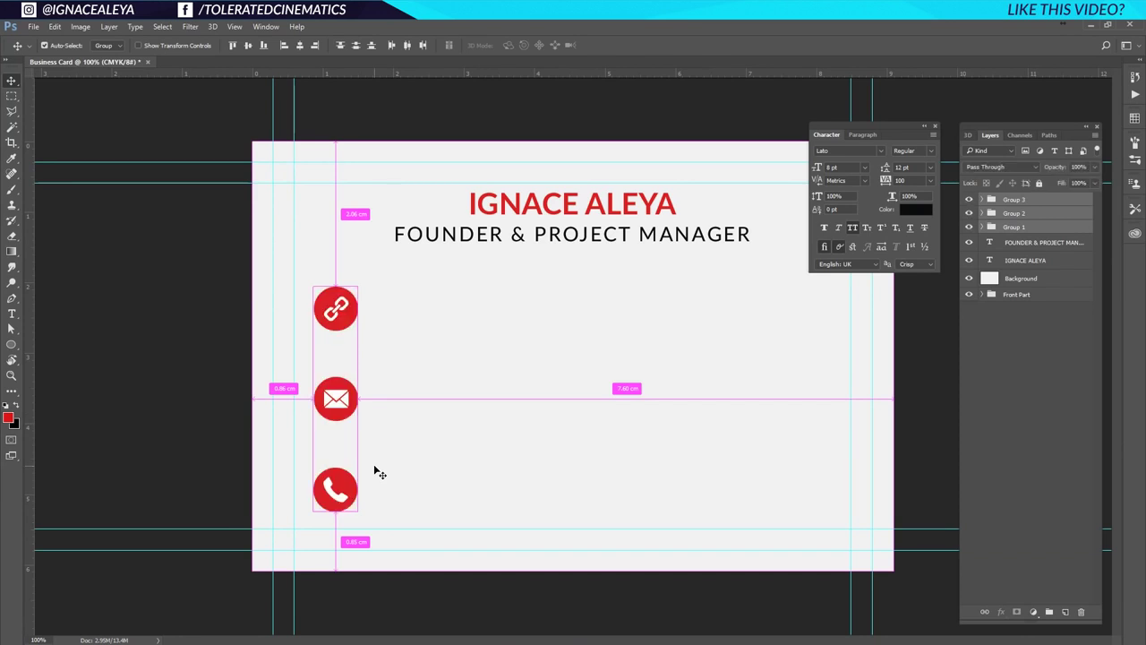
pyautogui.hotkey('ctrl', 'h')
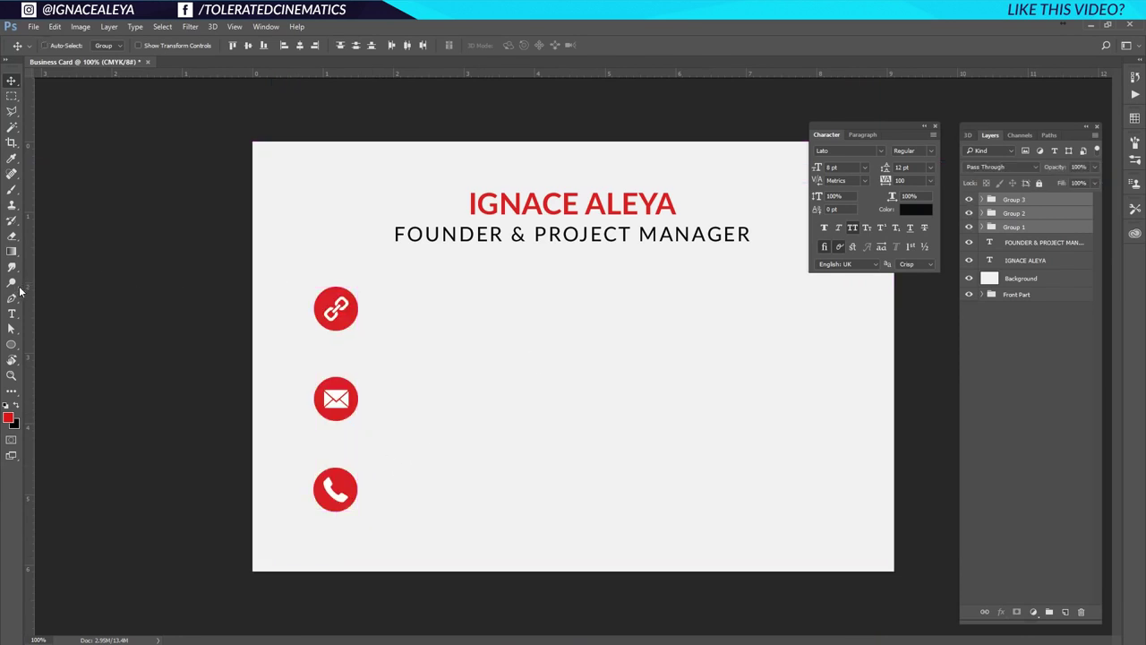
# Add left-aligned 'TOLERATEDCINEMATICS.COM' text and move it beside the link icon.
pyautogui.click(12, 314)
pyautogui.click(478, 305)
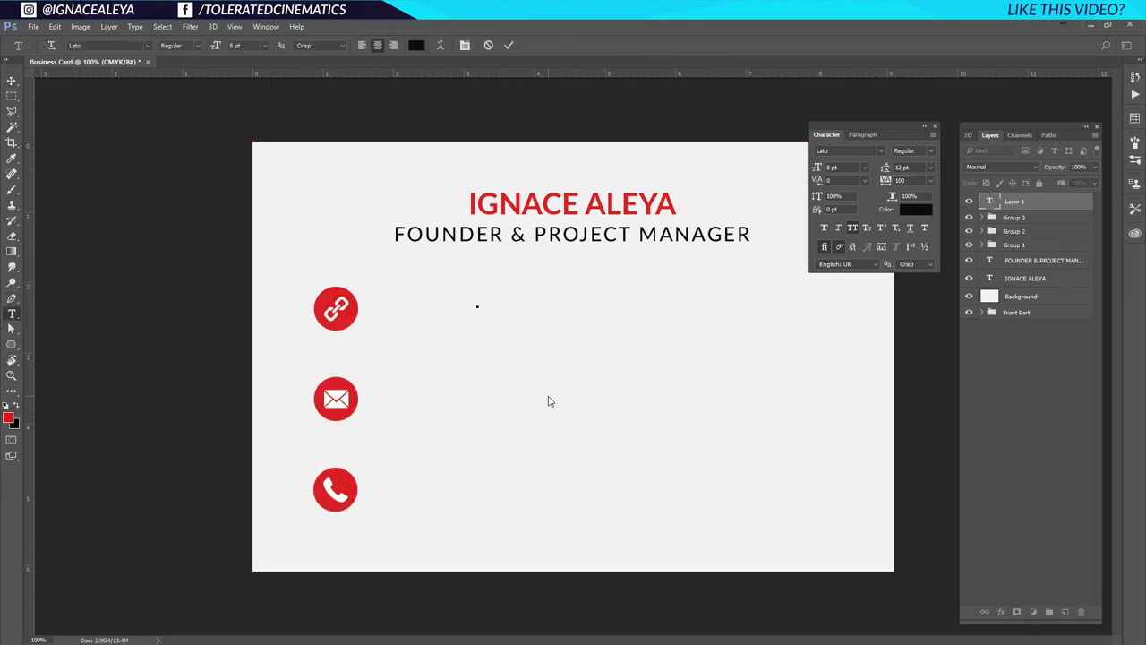
pyautogui.write('TOLERATEDCINEMATICS.COM')
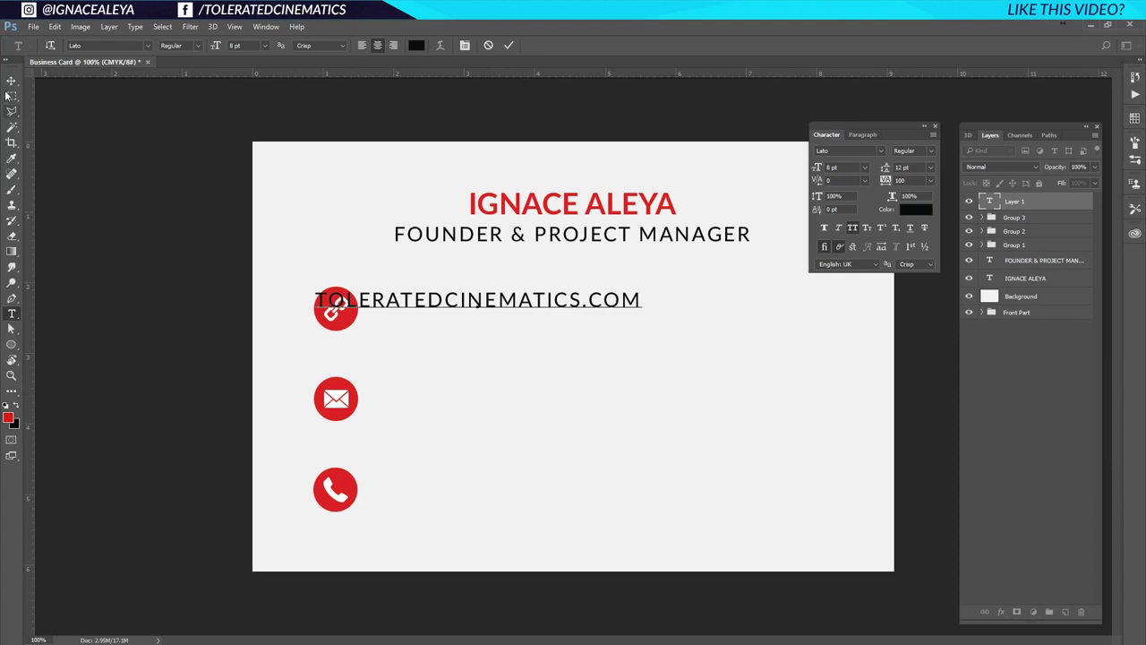
pyautogui.click(364, 45)
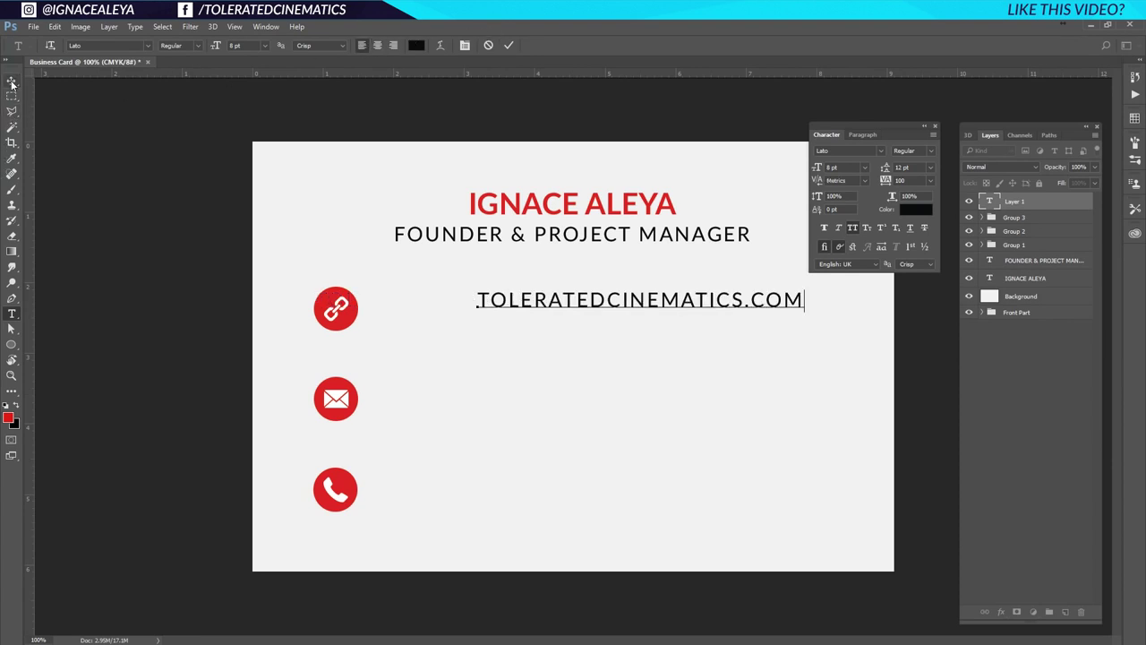
pyautogui.click(11, 81)
pyautogui.moveTo(535, 312); pyautogui.dragTo(439, 309)
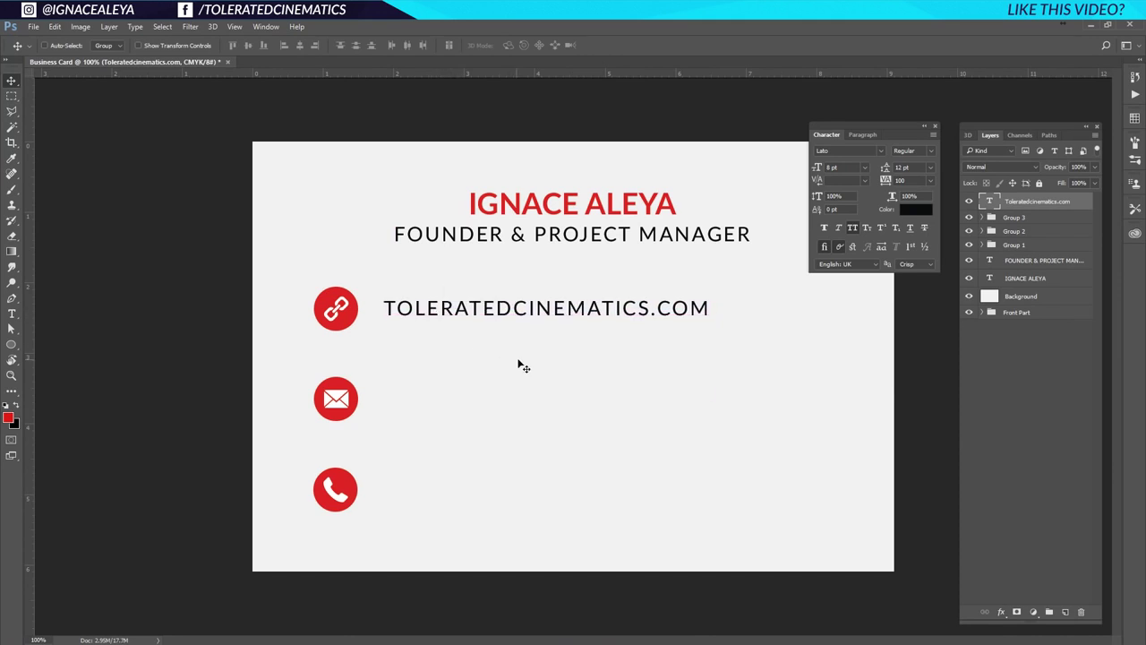
# Scale the name and 'FOUNDER & PROJECT MANAGER' lines up to about 110%.
pyautogui.scroll(-5, 517, 366)
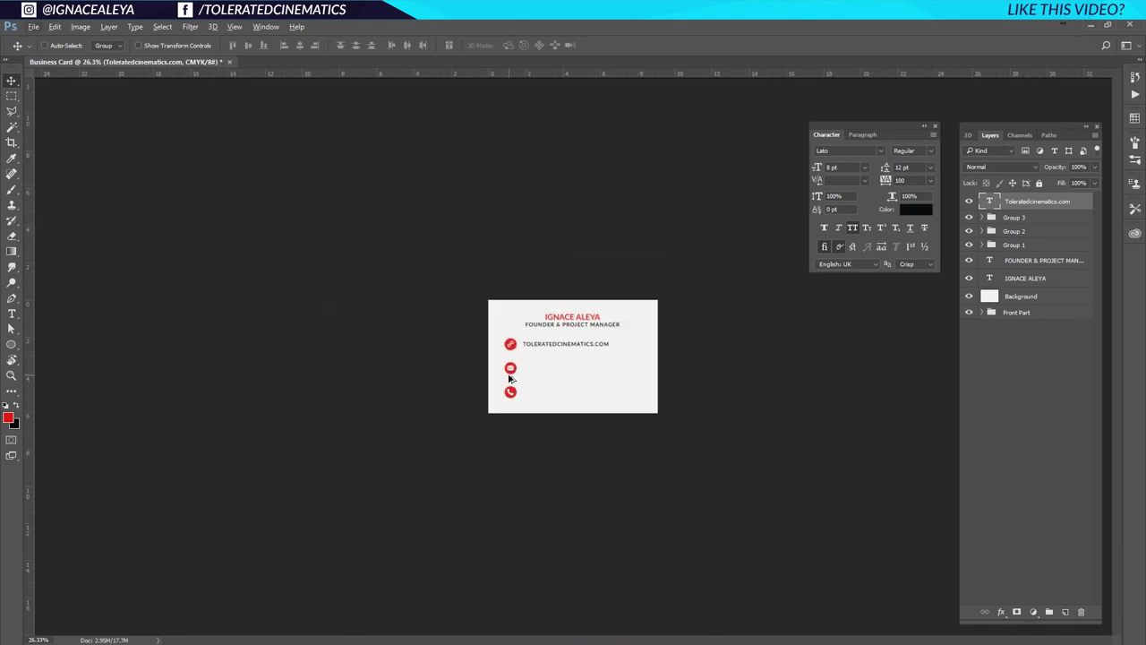
pyautogui.scroll(2, 509, 379)
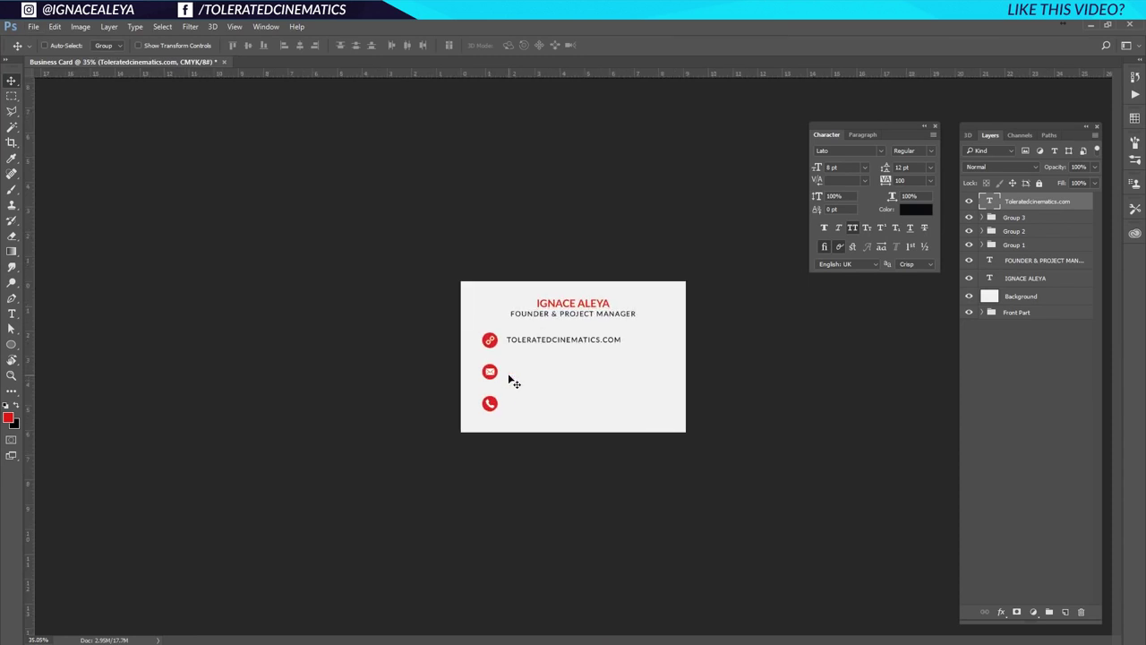
pyautogui.scroll(-2, 510, 386)
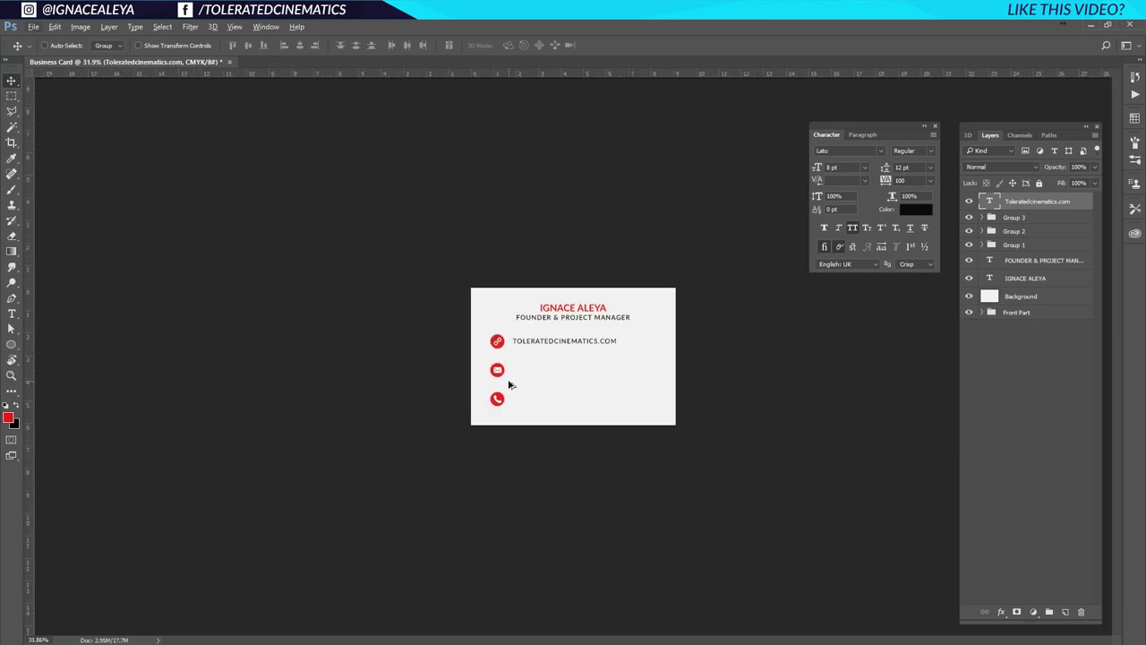
pyautogui.scroll(-1, 509, 385)
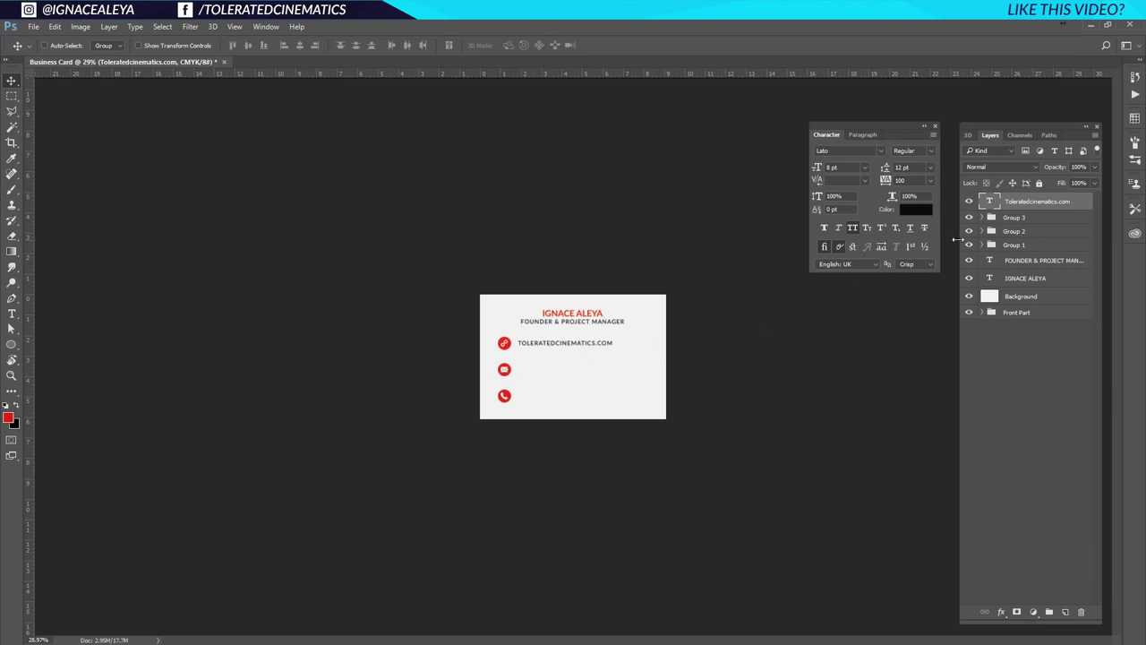
pyautogui.click(1032, 261)
pyautogui.keyDown('ctrl'); pyautogui.click(1015, 284); pyautogui.keyUp('ctrl')
pyautogui.hotkey('ctrl', 't')
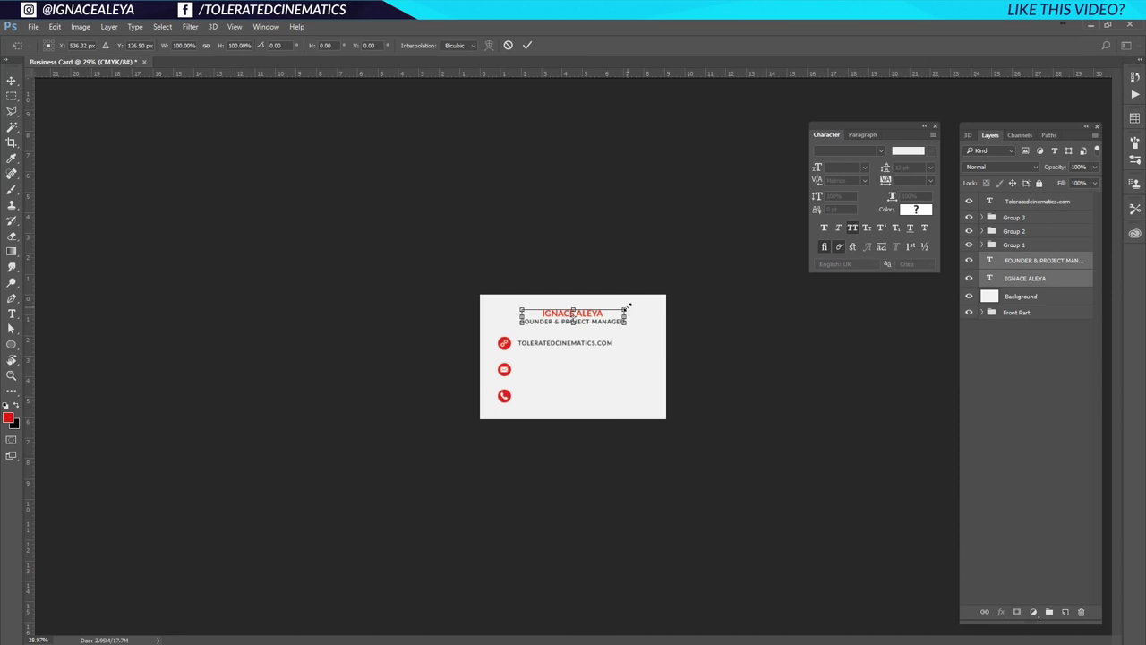
pyautogui.moveTo(629, 305); pyautogui.dragTo(632, 304)
pyautogui.press('Return')
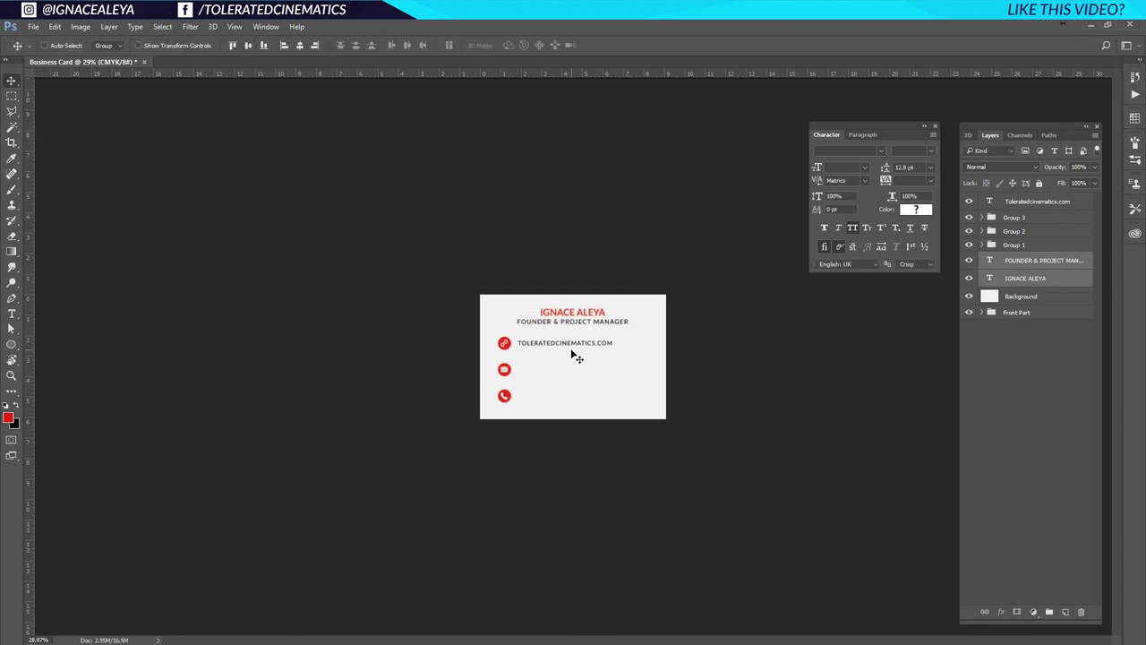
pyautogui.scroll(5, 573, 351)
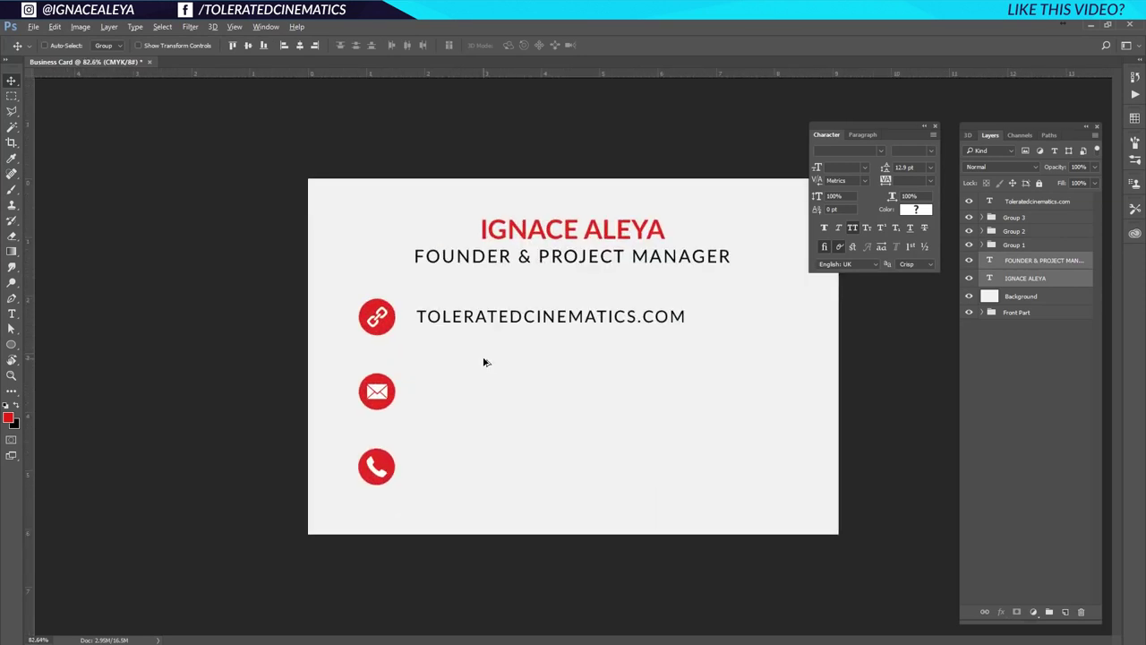
pyautogui.scroll(1, 614, 348)
# Copy the website line beside the envelope icon and retype it as the e-mail address.
pyautogui.click(622, 317)
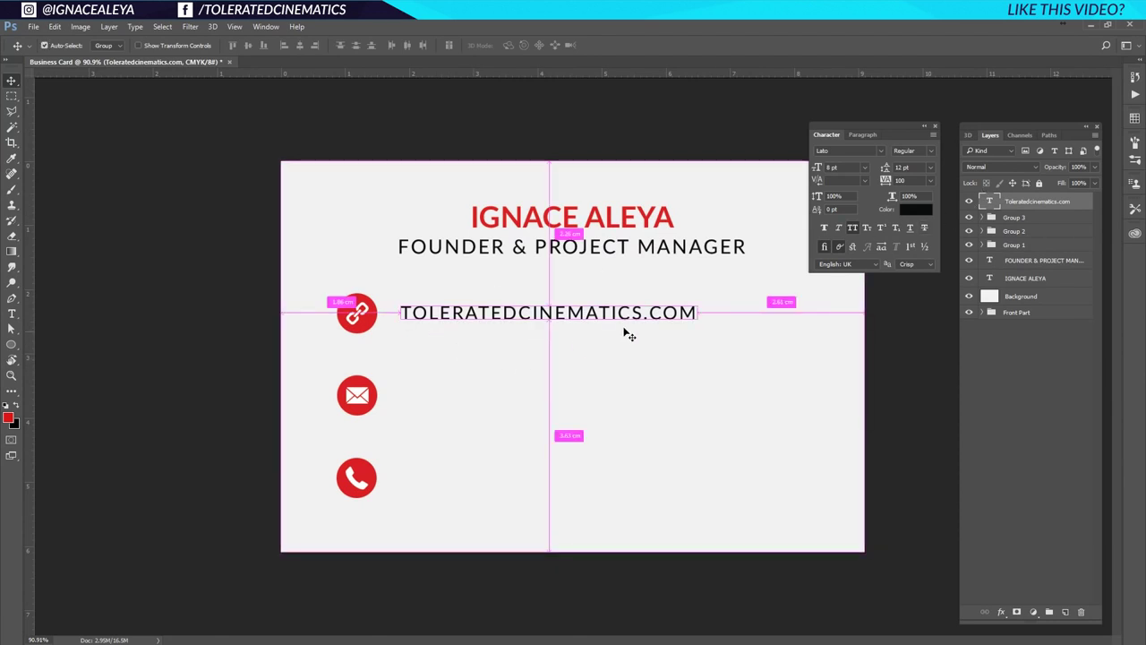
pyautogui.moveTo(484, 322); pyautogui.dragTo(469, 399)
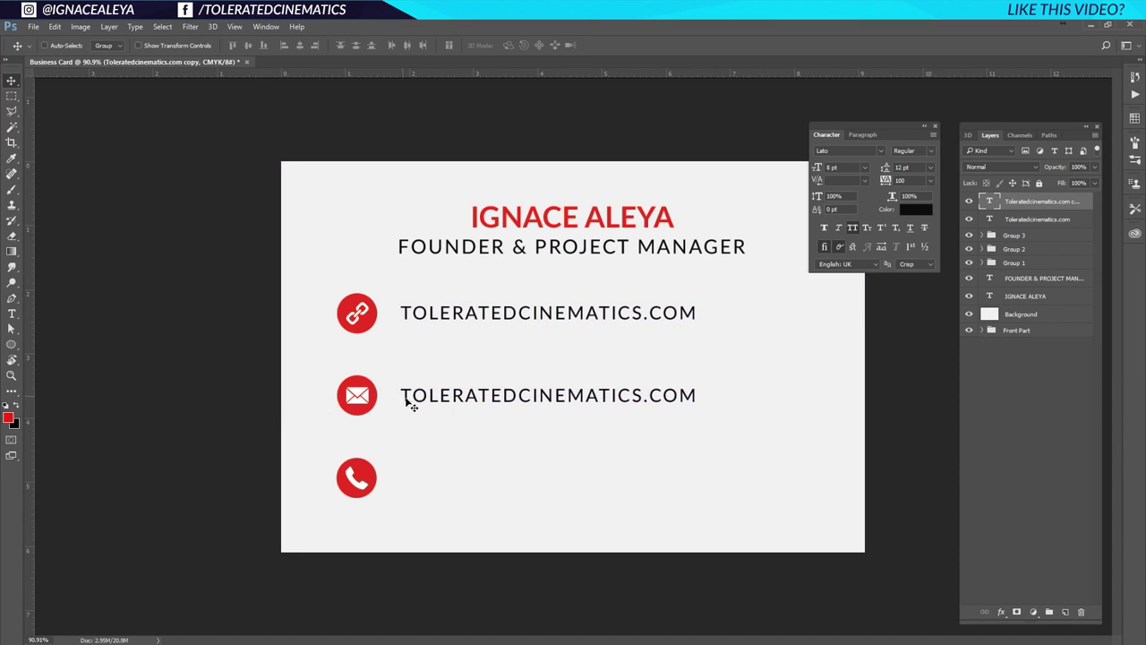
pyautogui.press('t')
pyautogui.doubleClick(416, 396)
pyautogui.tripleClick(418, 396)
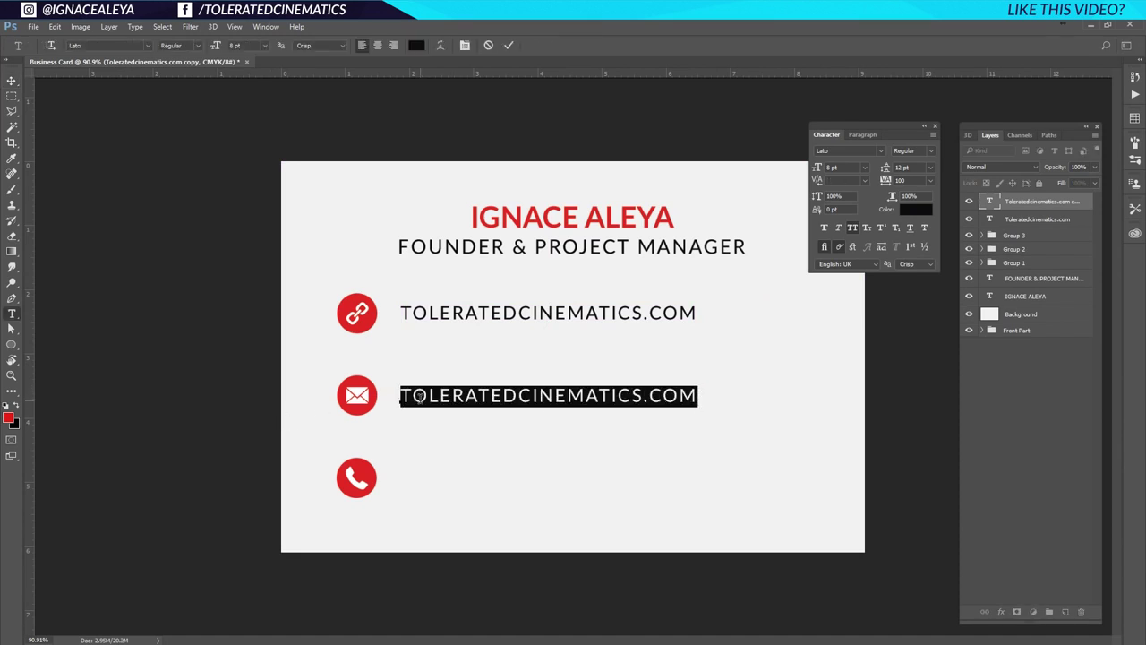
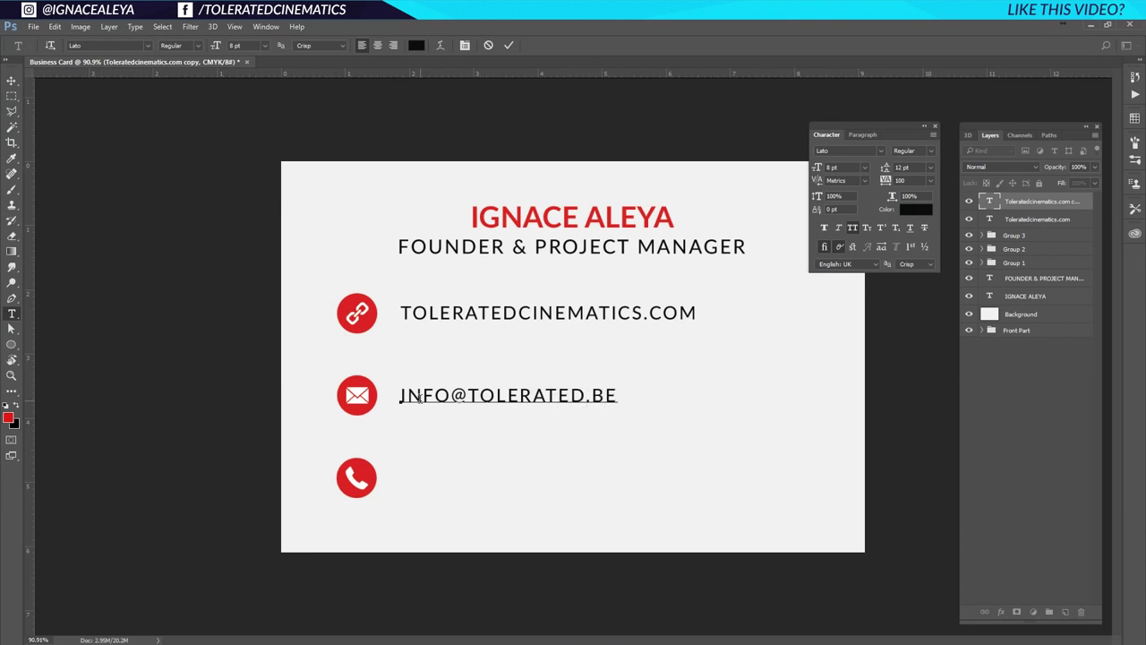
pyautogui.click(11, 81)
# Copy the e-mail line beside the phone icon and retype it as the phone number.
pyautogui.moveTo(487, 379); pyautogui.dragTo(509, 488)
pyautogui.press('t')
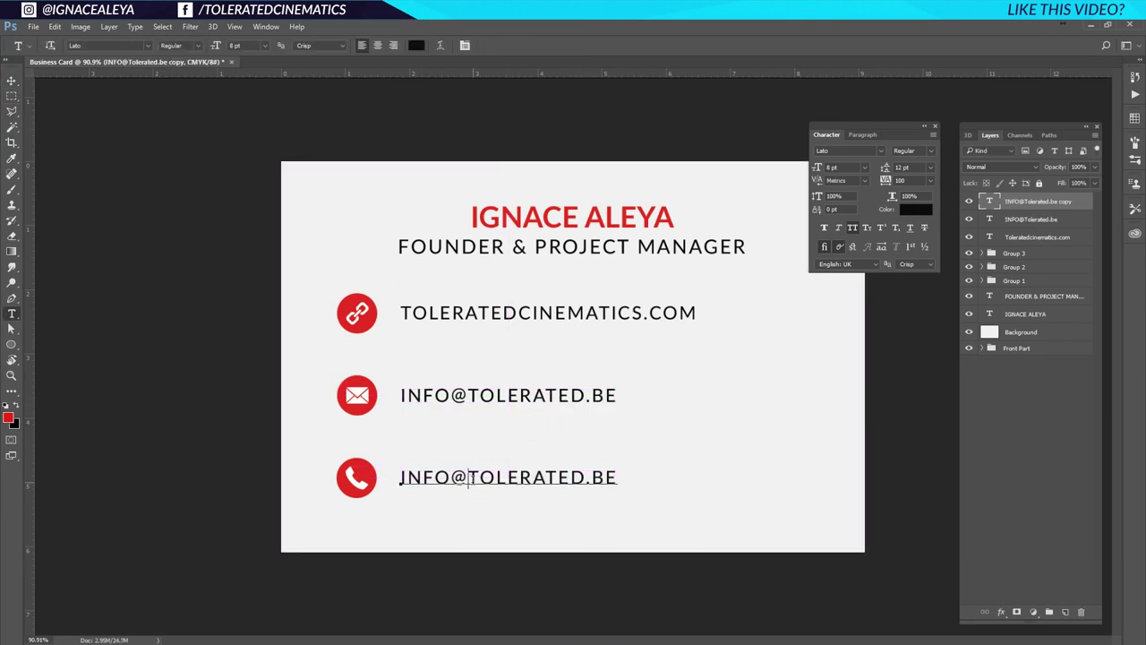
pyautogui.doubleClick(486, 481)
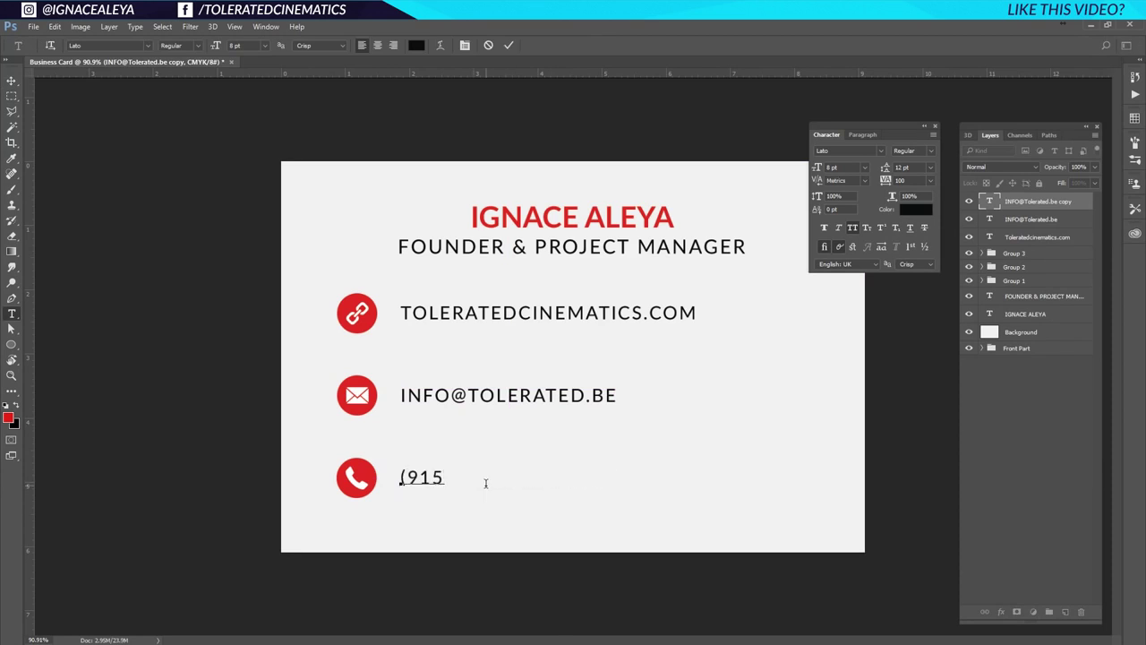
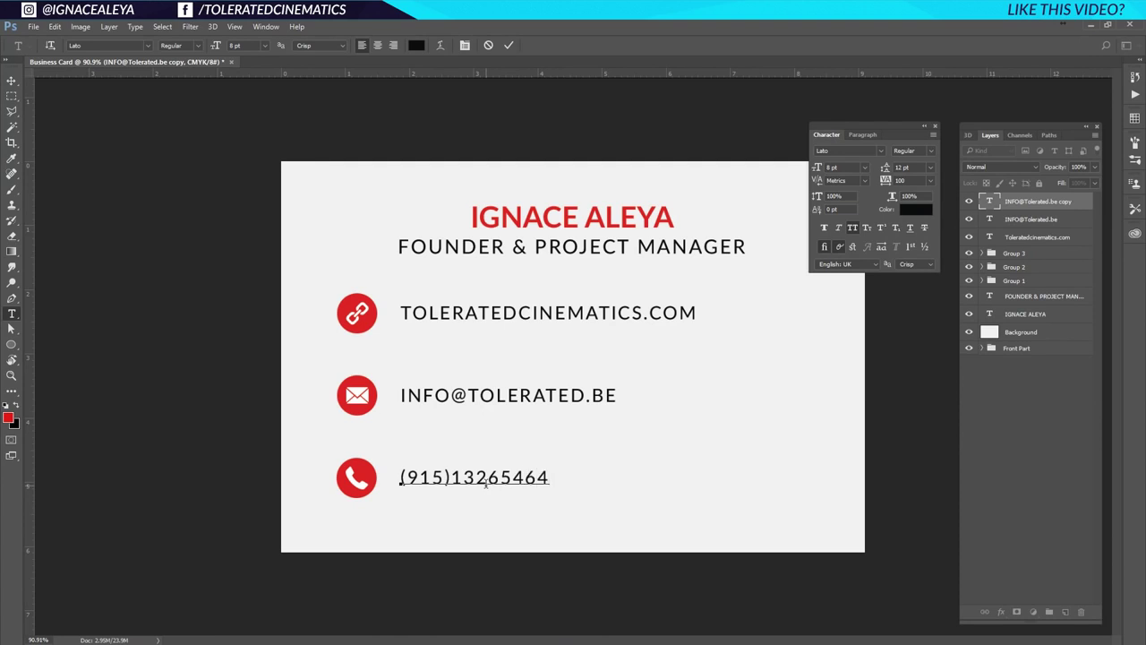
pyautogui.moveTo(7, 74); pyautogui.dragTo(12, 86)
# Nudge the contact lines left, group icons and texts as Group 4, and centre it horizontally.
pyautogui.click(11, 84)
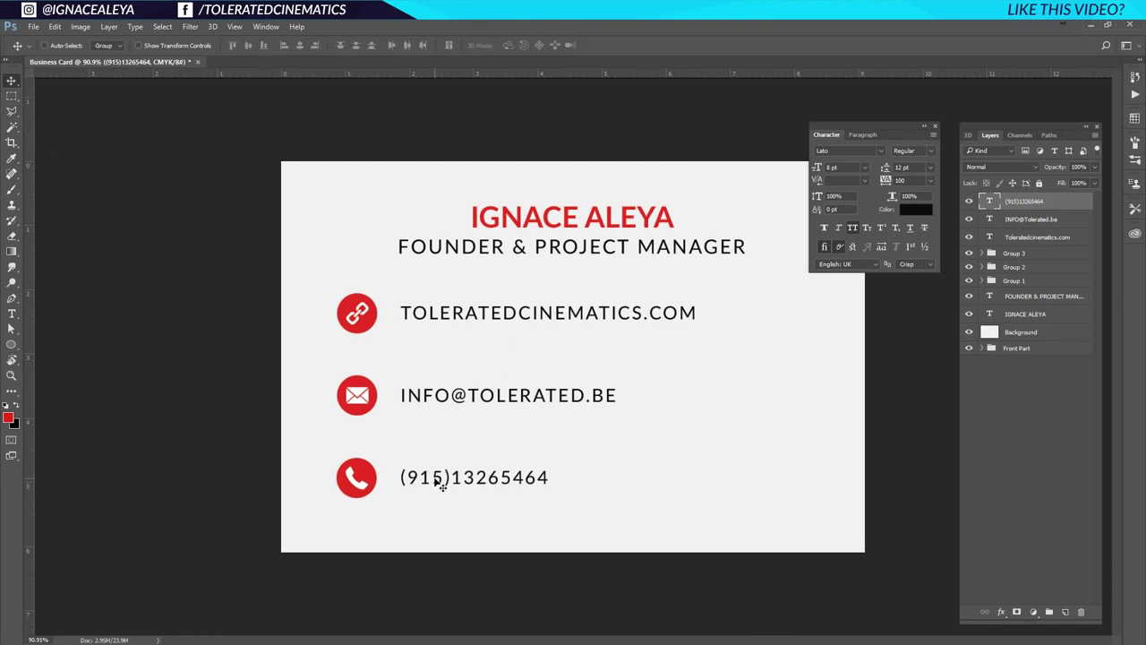
pyautogui.keyDown('shift'); pyautogui.click(1034, 243); pyautogui.keyUp('shift')
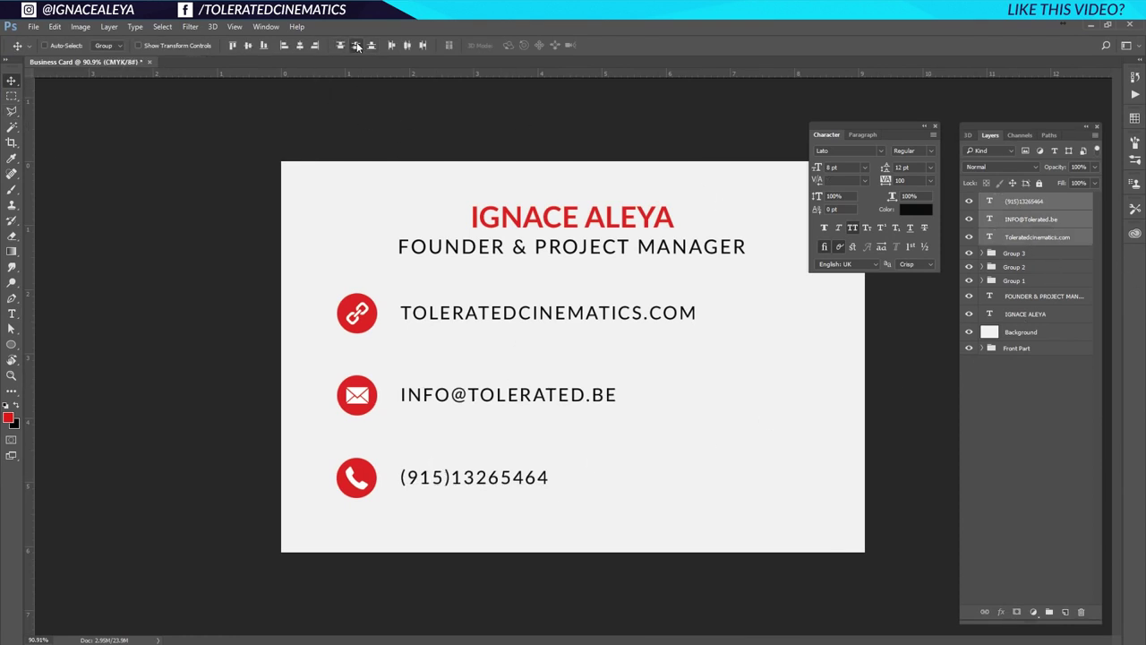
pyautogui.moveTo(427, 405); pyautogui.dragTo(424, 399)
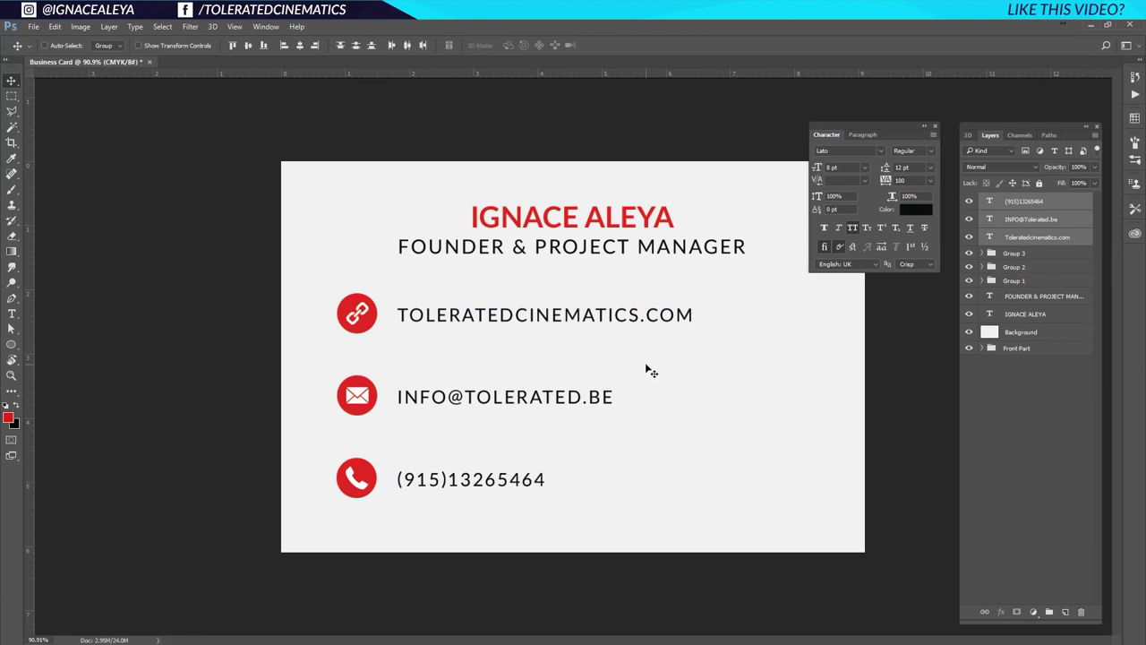
pyautogui.click(1017, 291)
pyautogui.click(1017, 280)
pyautogui.keyDown('shift'); pyautogui.click(1036, 205); pyautogui.keyUp('shift')
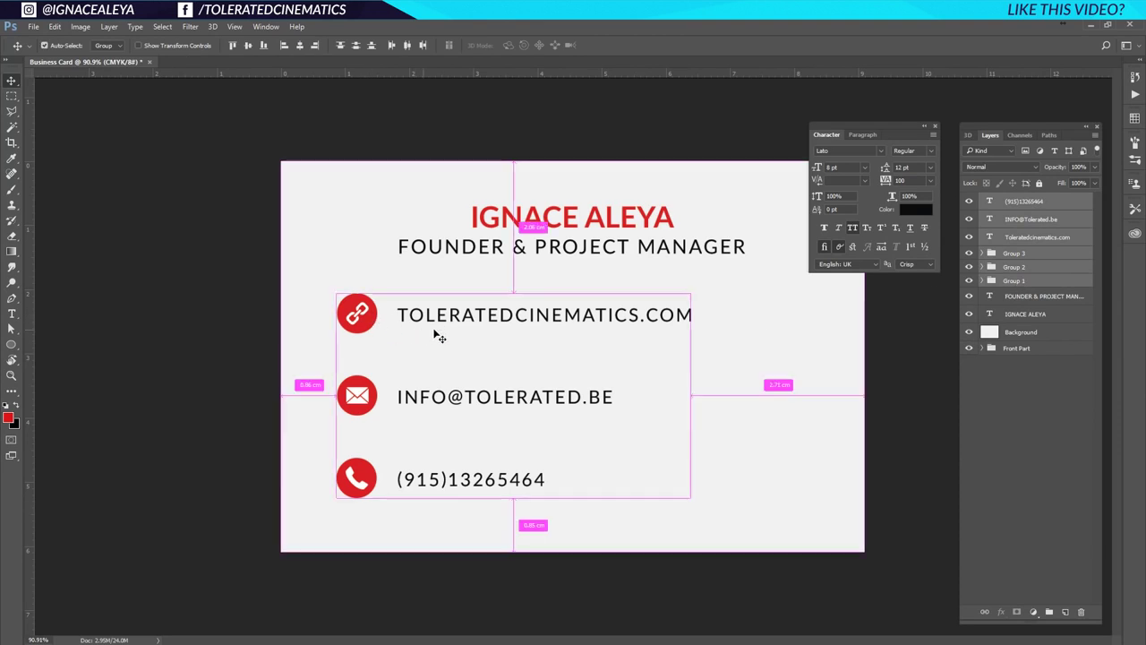
pyautogui.hotkey('ctrl', 'g')
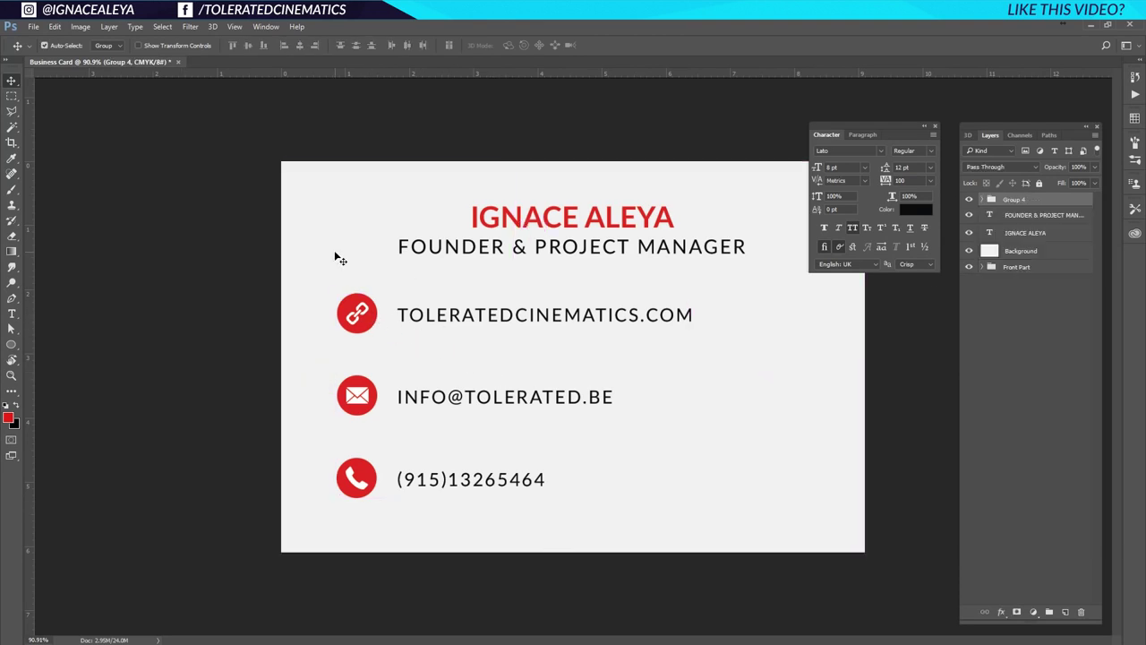
pyautogui.hotkey('ctrl', 'a')
pyautogui.click(299, 45)
pyautogui.hotkey('ctrl', 'd')
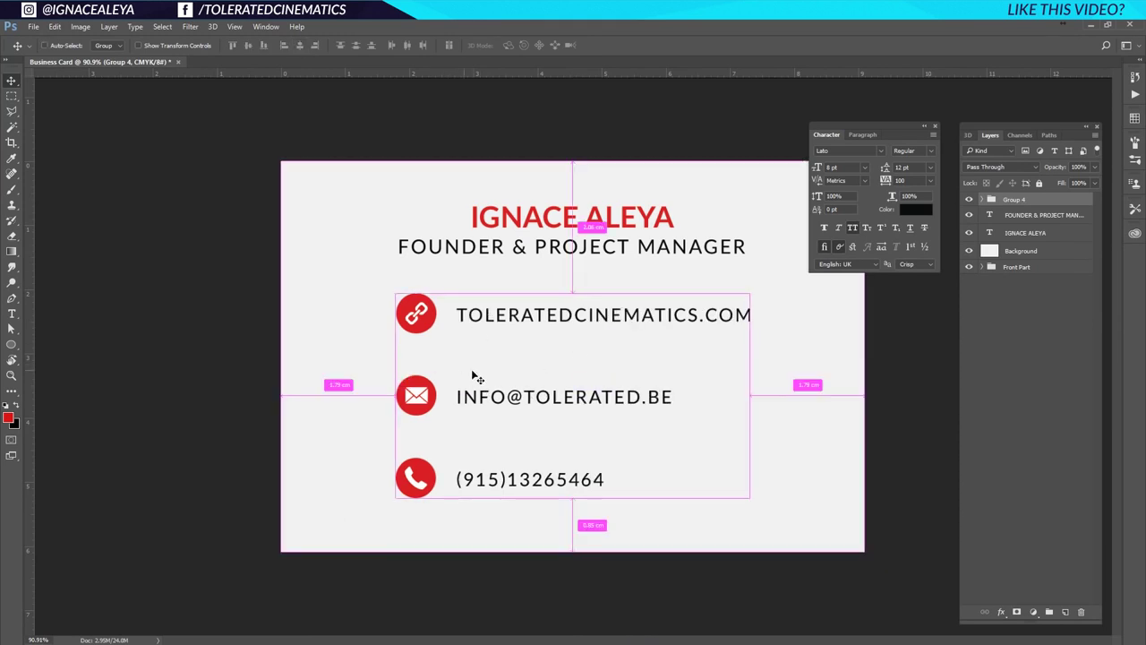
# Move the website line and link icon (Group 3) slightly down.
pyautogui.click(982, 200)
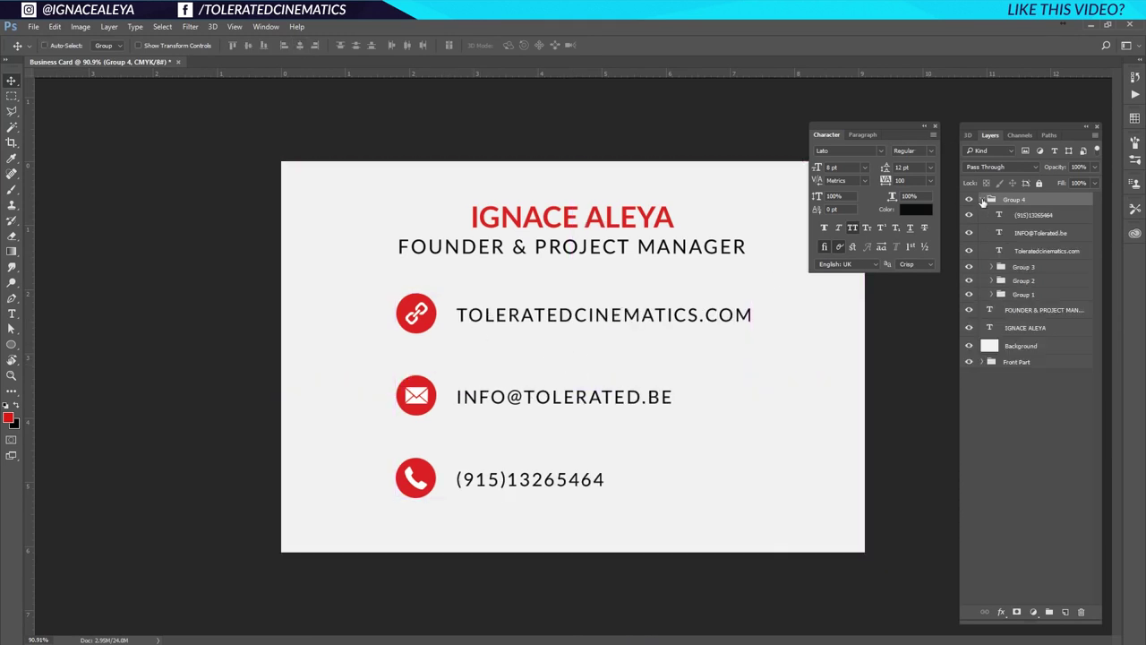
pyautogui.click(1028, 216)
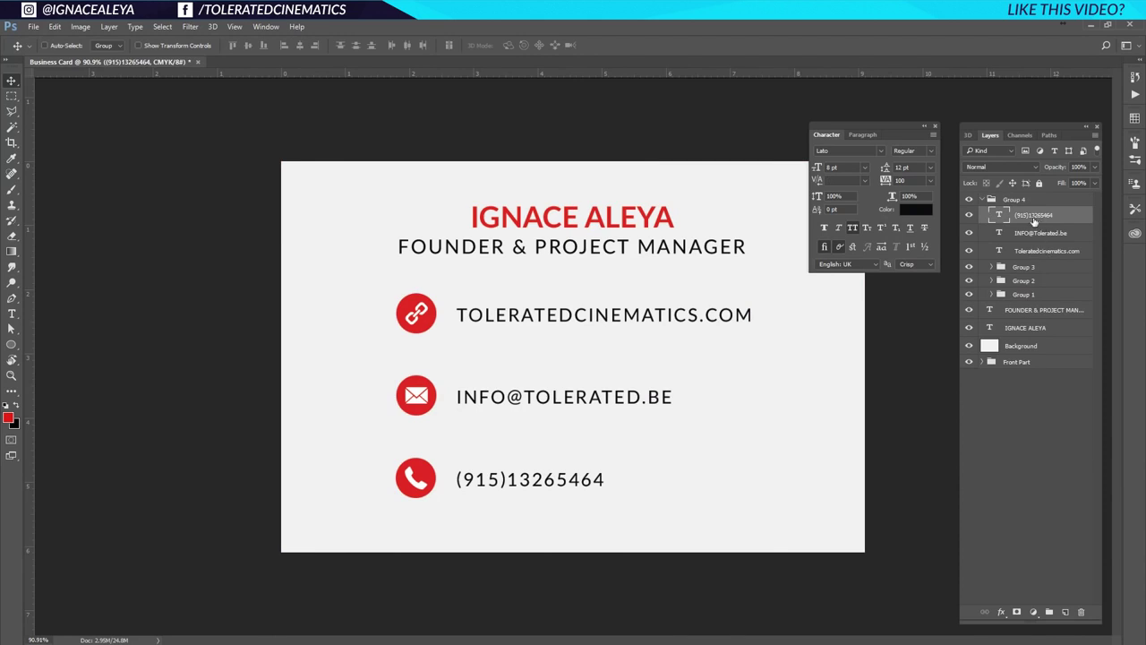
pyautogui.click(1030, 268)
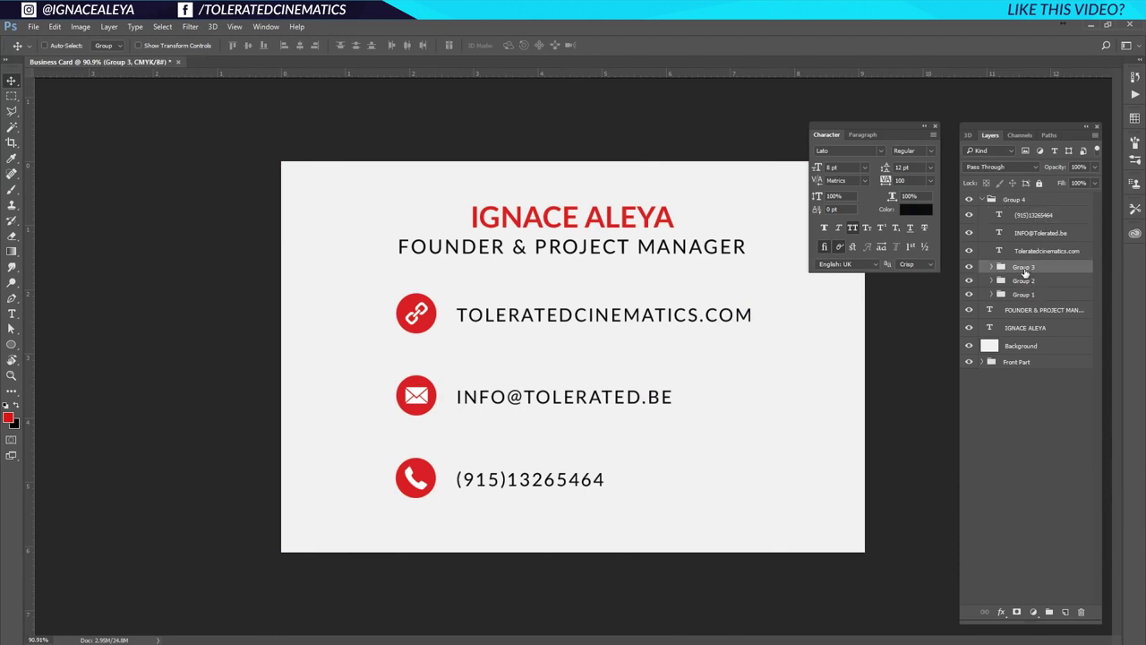
pyautogui.keyDown('ctrl'); pyautogui.click(1030, 254); pyautogui.keyUp('ctrl')
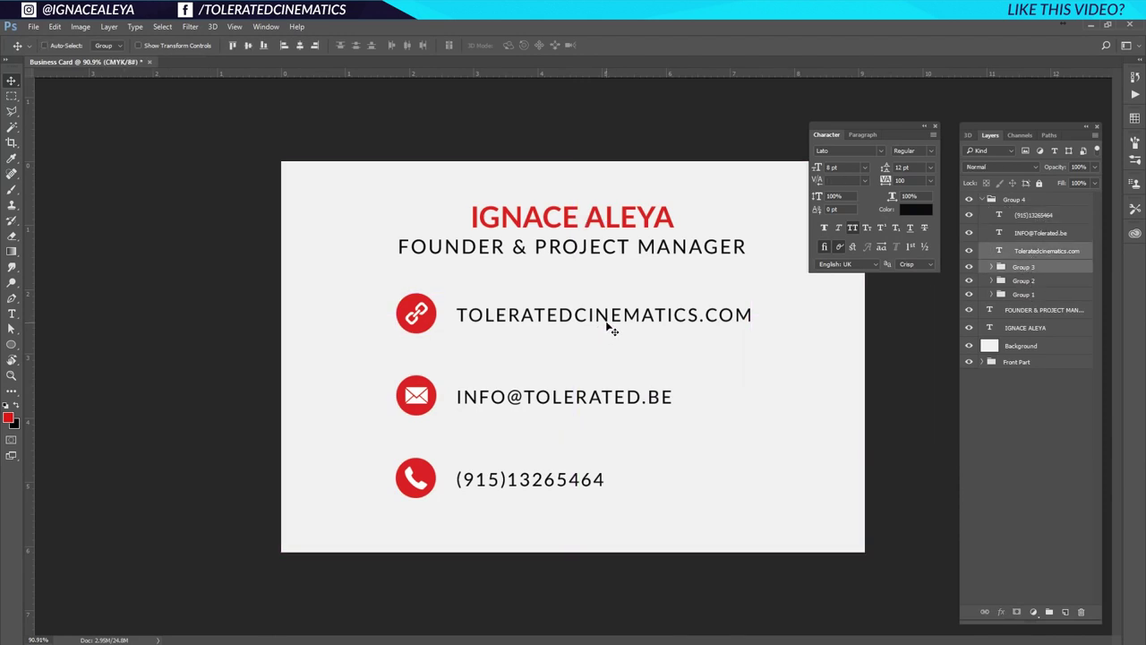
pyautogui.moveTo(609, 325); pyautogui.dragTo(607, 341)
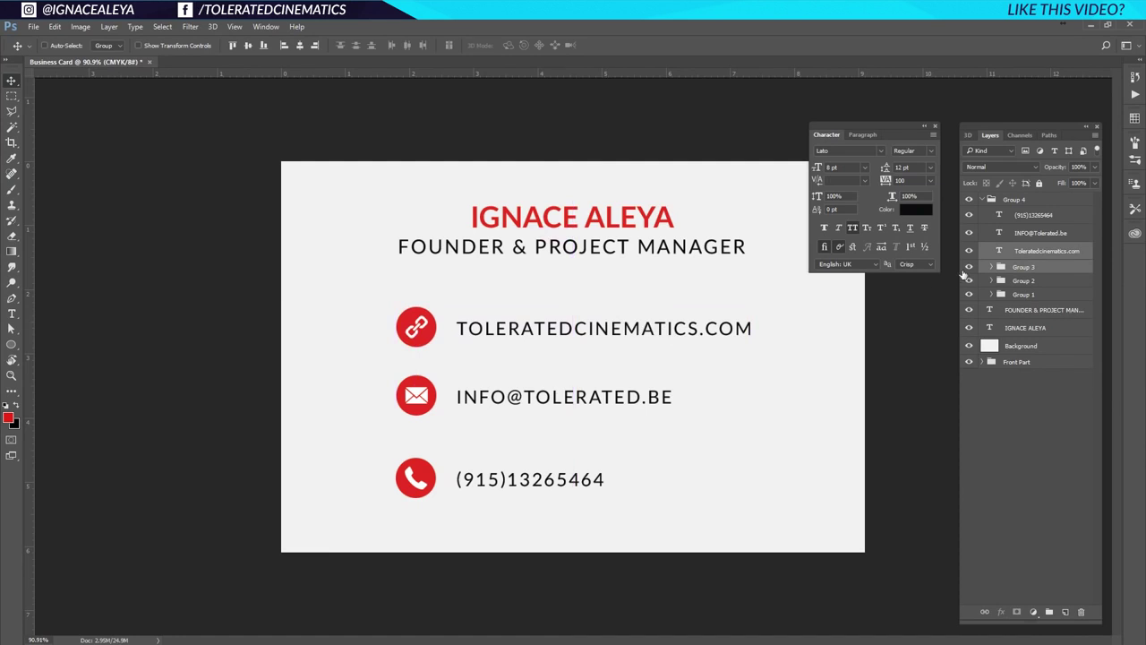
# Distribute the three icons and three contact texts by vertical centre, then shift Group 4 about 10 px left.
pyautogui.click(1030, 269)
pyautogui.click(1033, 220)
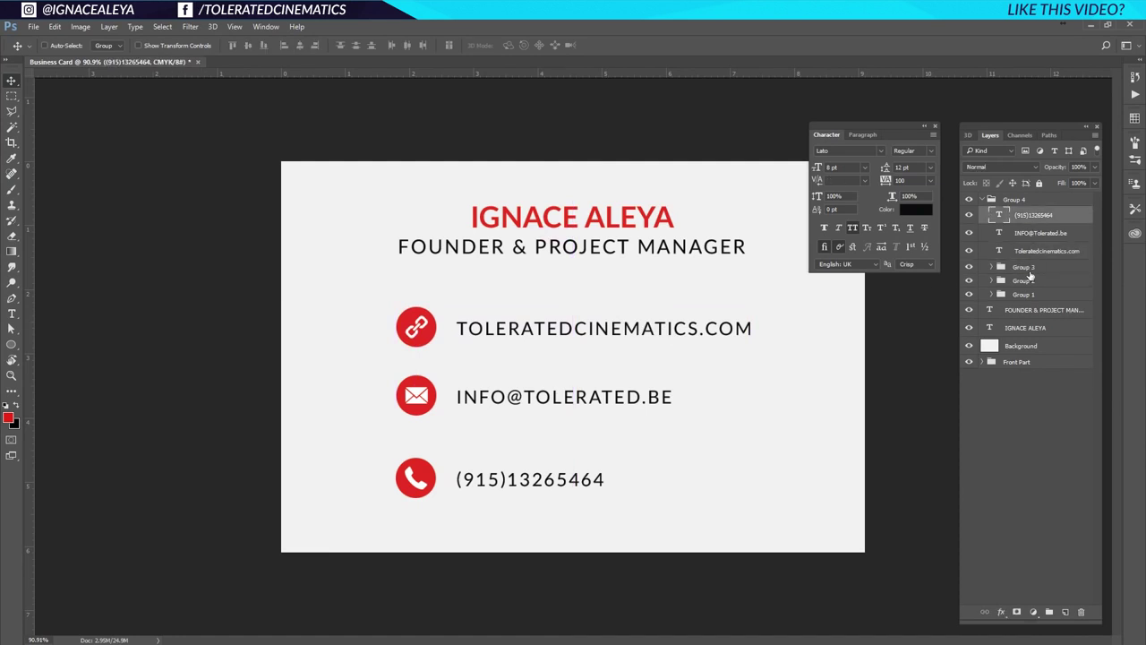
pyautogui.keyDown('shift'); pyautogui.click(1025, 297); pyautogui.keyUp('shift')
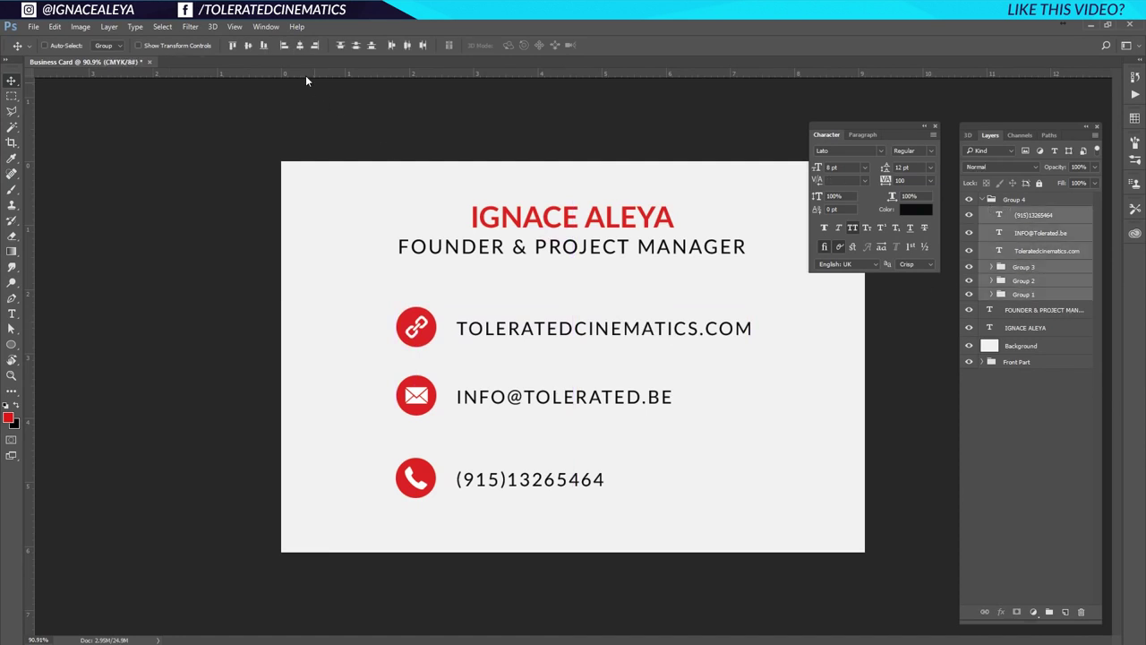
pyautogui.click(355, 46)
pyautogui.hotkey('ctrl', 'z')
pyautogui.click(1030, 295)
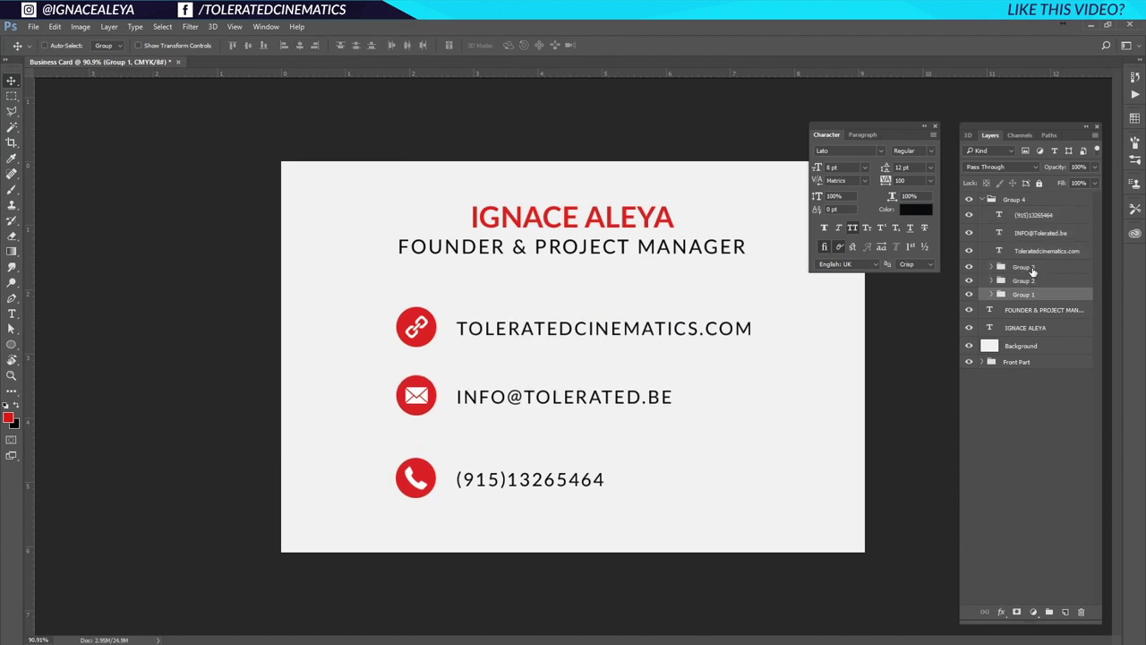
pyautogui.keyDown('shift'); pyautogui.click(1010, 271); pyautogui.keyUp('shift')
pyautogui.click(356, 45)
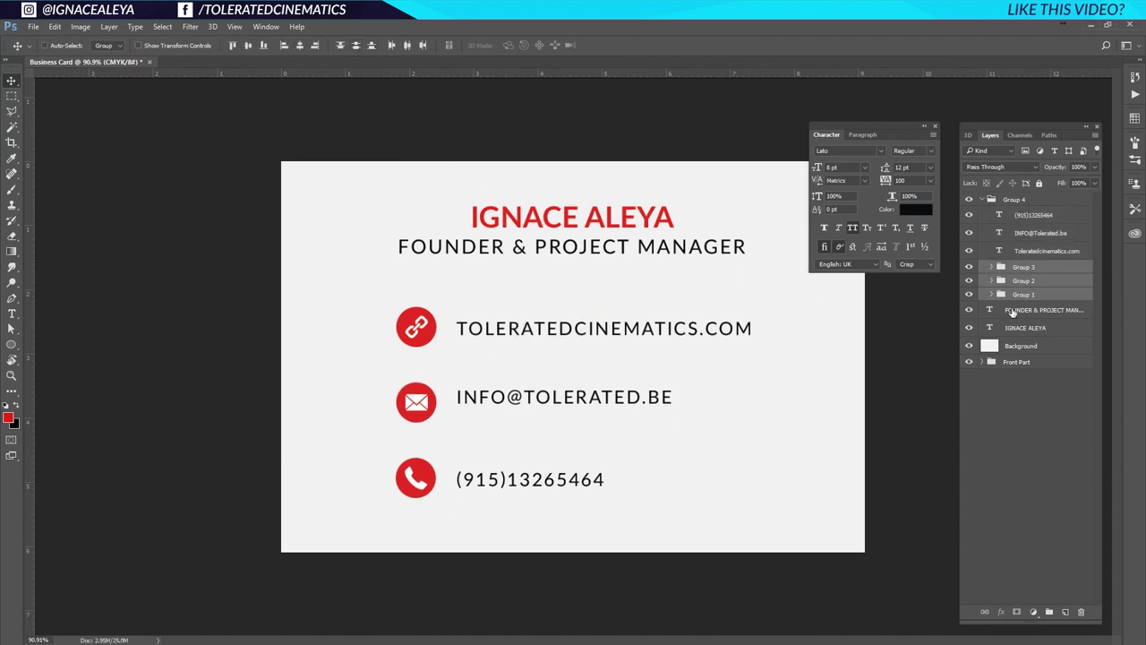
pyautogui.click(1034, 252)
pyautogui.keyDown('shift'); pyautogui.click(1035, 215); pyautogui.keyUp('shift')
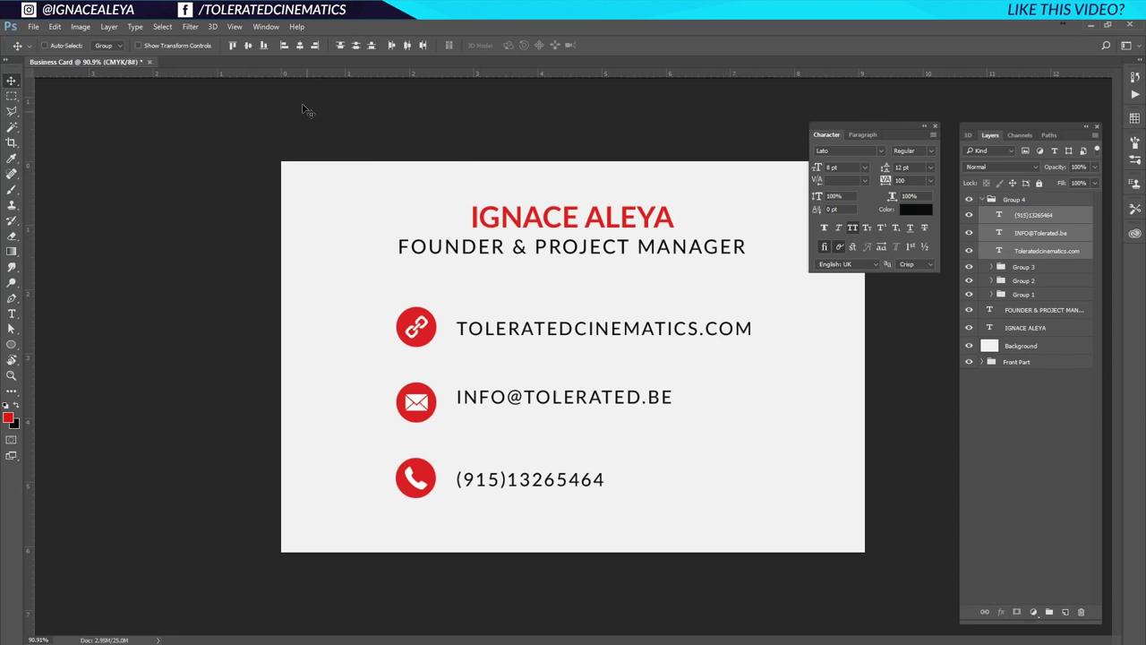
pyautogui.click(354, 45)
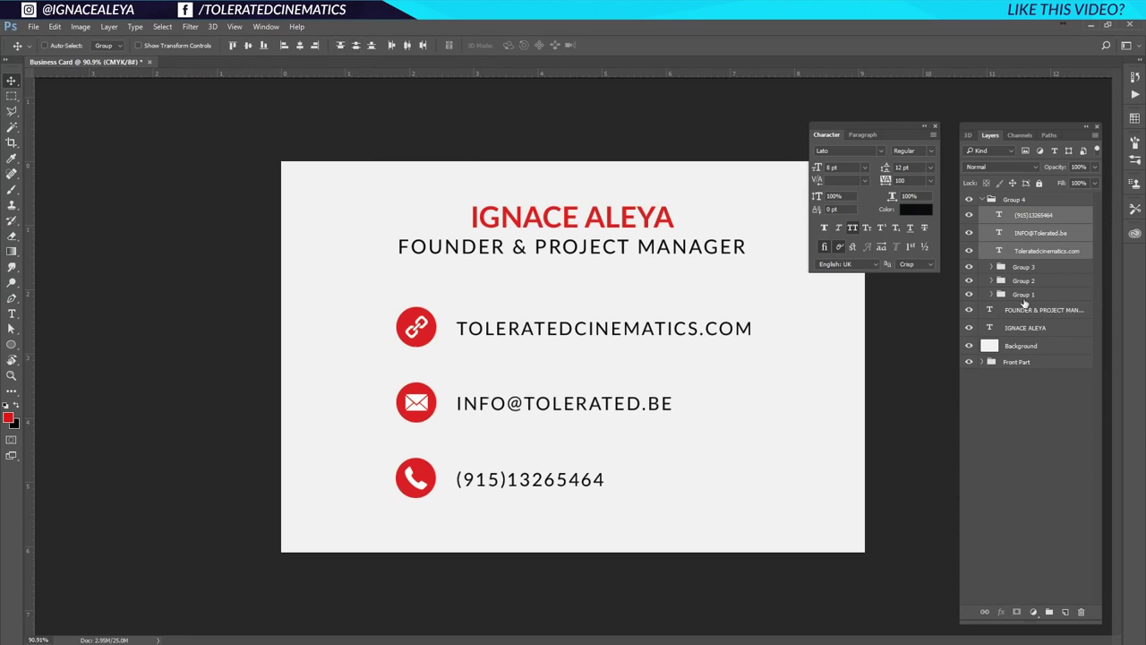
pyautogui.click(1019, 199)
pyautogui.moveTo(525, 371); pyautogui.dragTo(502, 385)
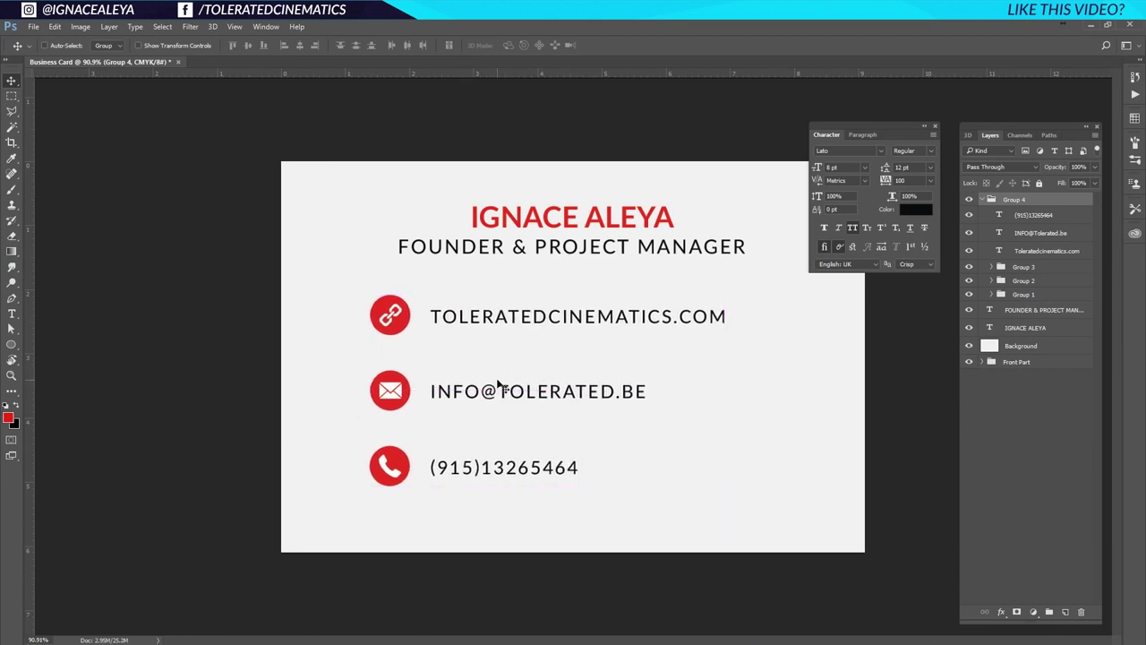
# Duplicate the Stripes layer from Front Part to sit above the Background.
pyautogui.click(1017, 354)
pyautogui.click(996, 363)
pyautogui.click(983, 362)
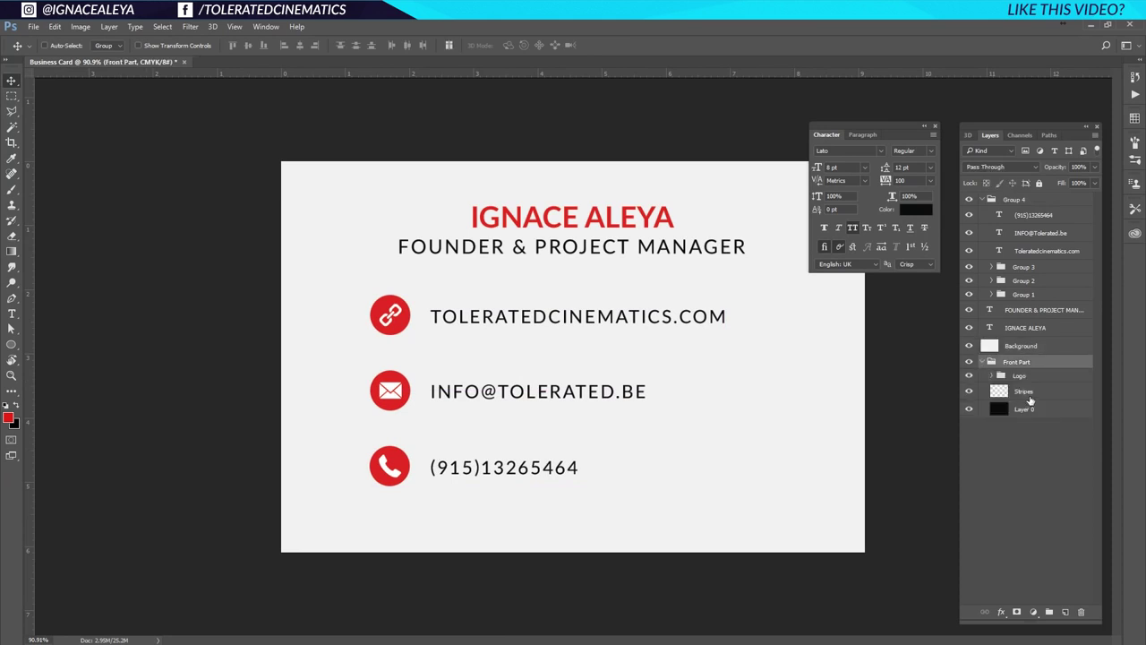
pyautogui.click(1030, 400)
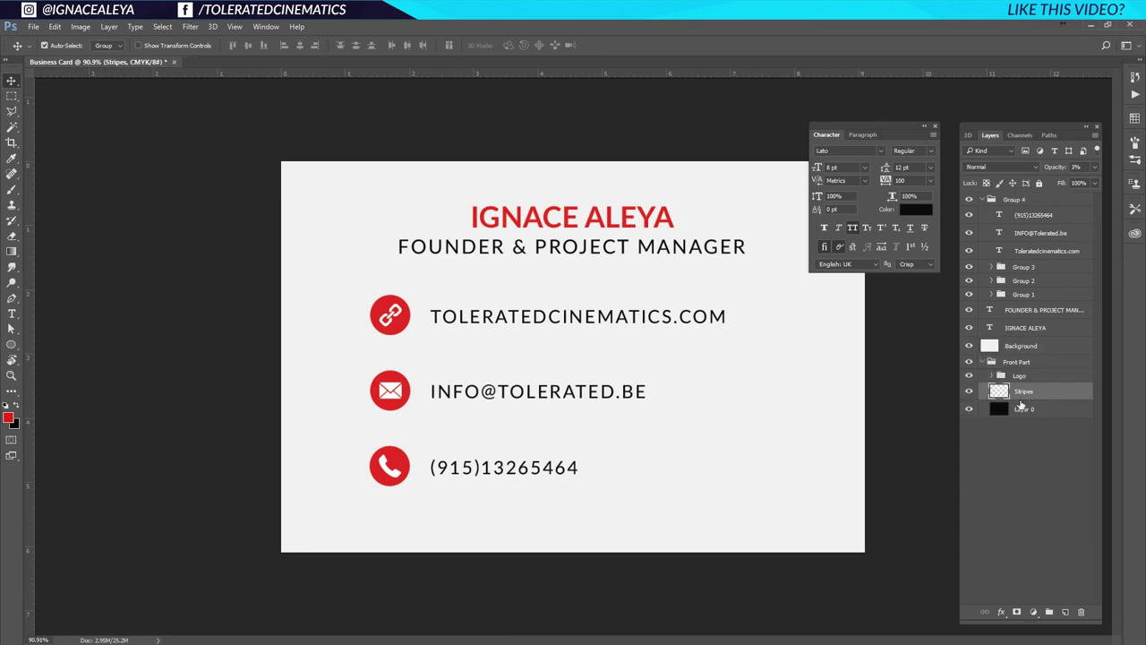
pyautogui.moveTo(1021, 406); pyautogui.dragTo(1033, 350)
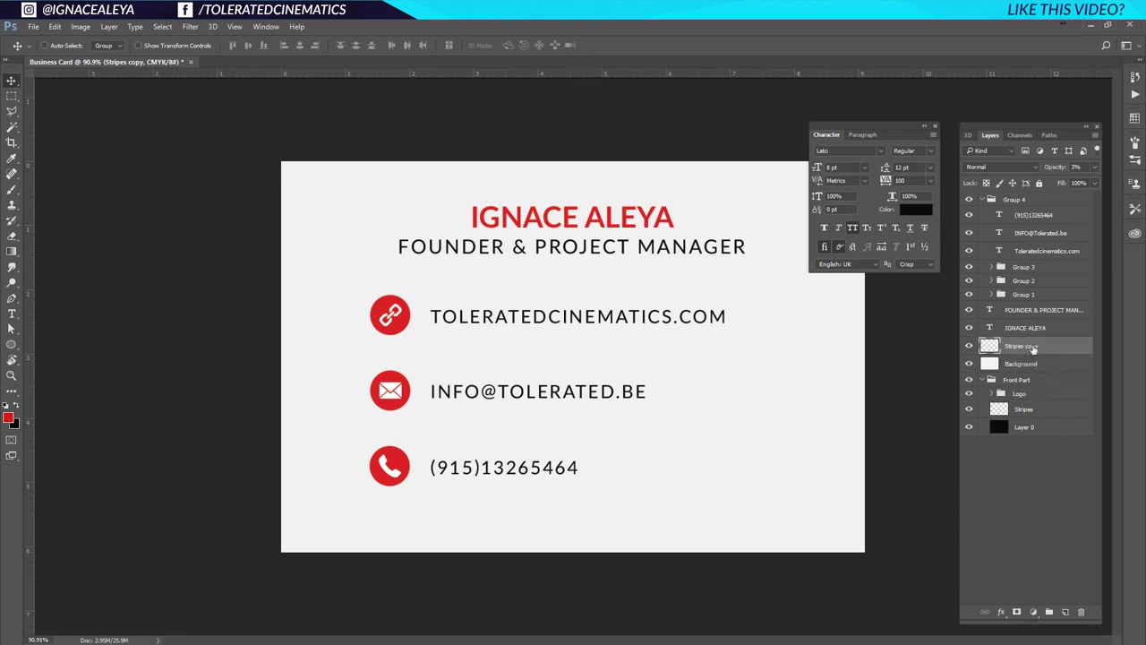
# Give Stripes copy a dark blue-black Color Overlay layer style.
pyautogui.doubleClick(1053, 349)
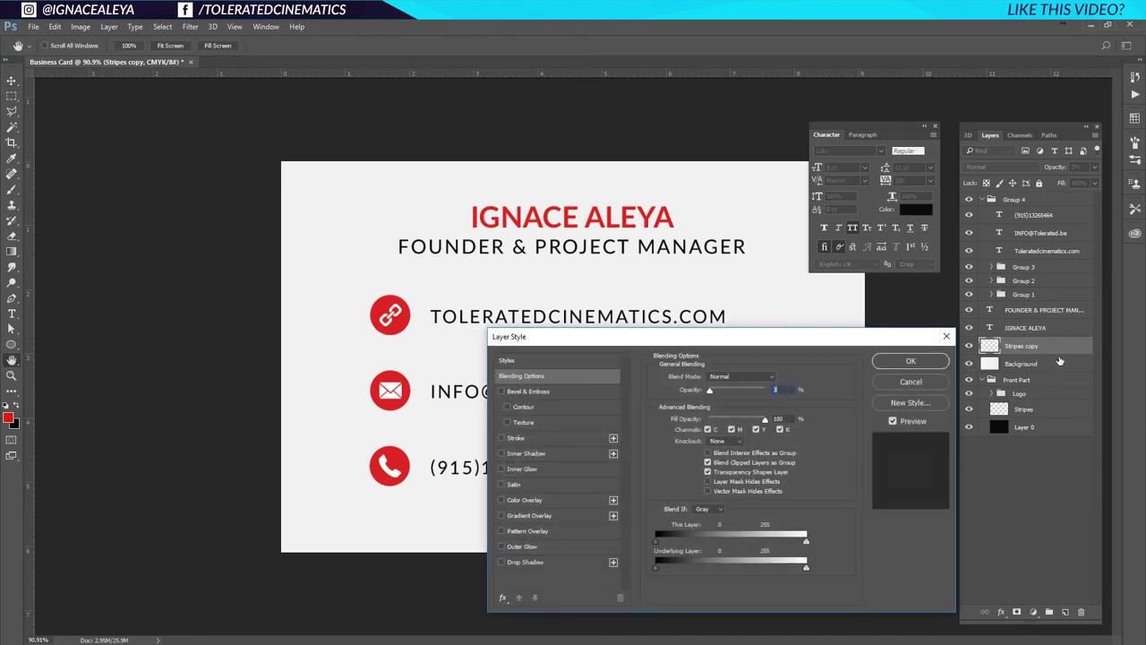
pyautogui.click(527, 501)
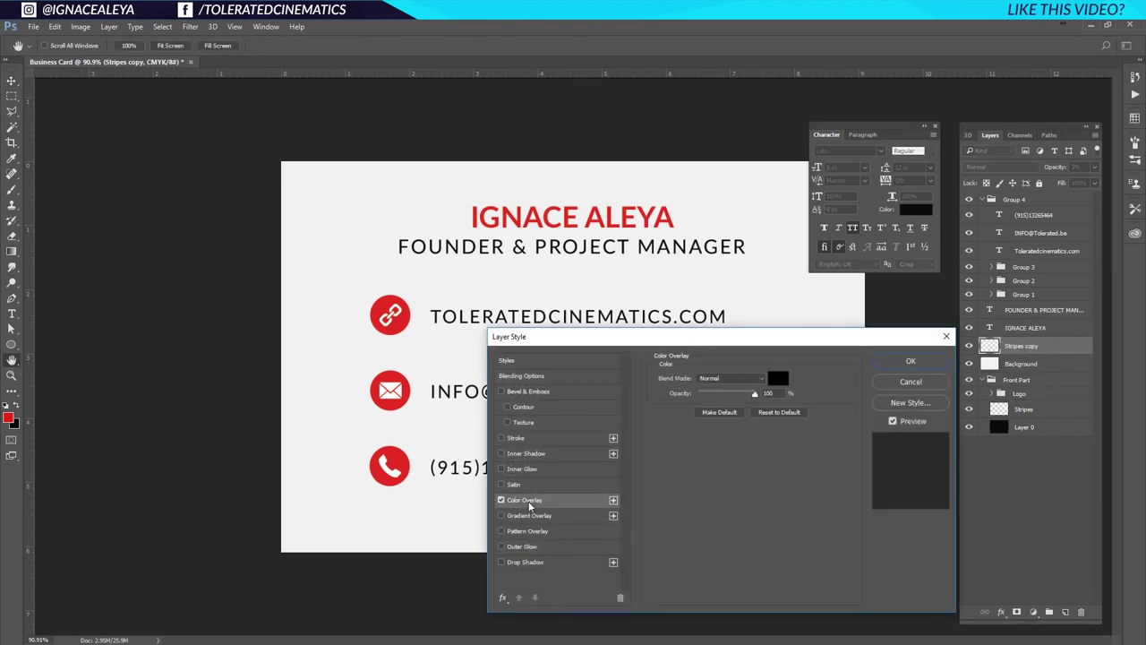
pyautogui.click(778, 378)
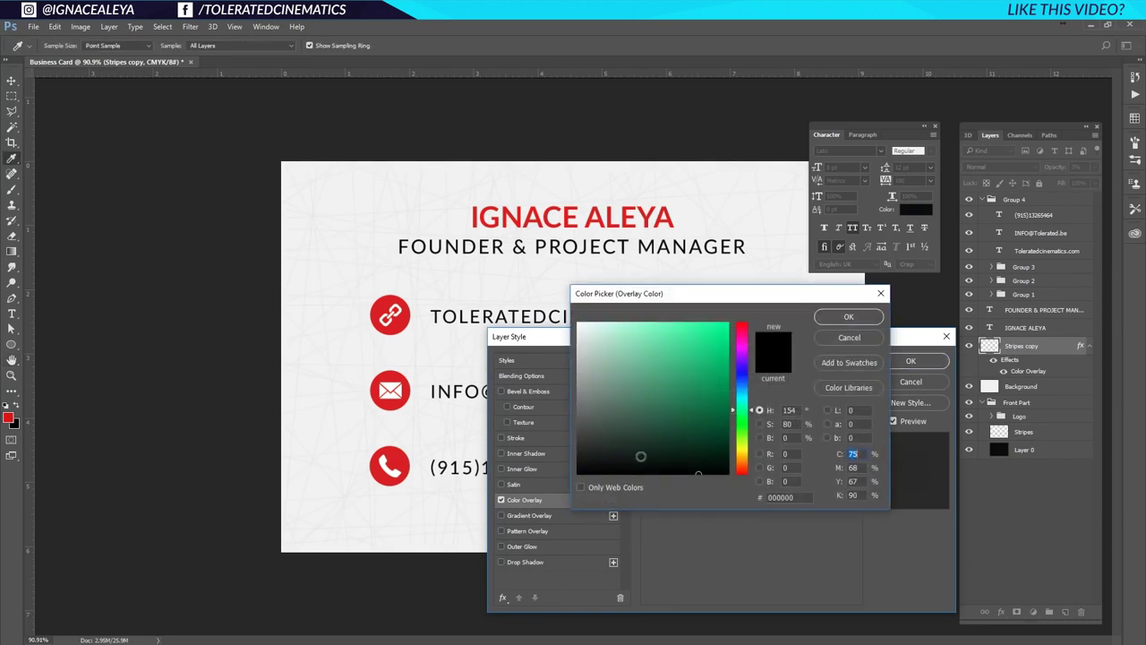
pyautogui.moveTo(735, 408); pyautogui.dragTo(760, 381)
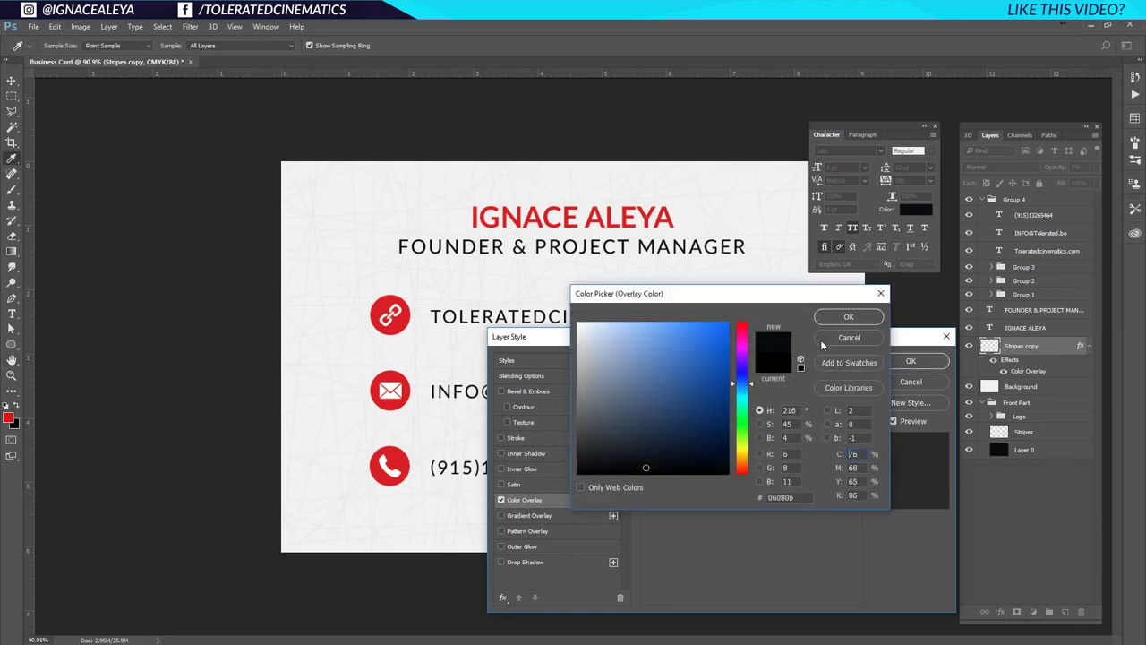
pyautogui.click(849, 318)
pyautogui.click(911, 361)
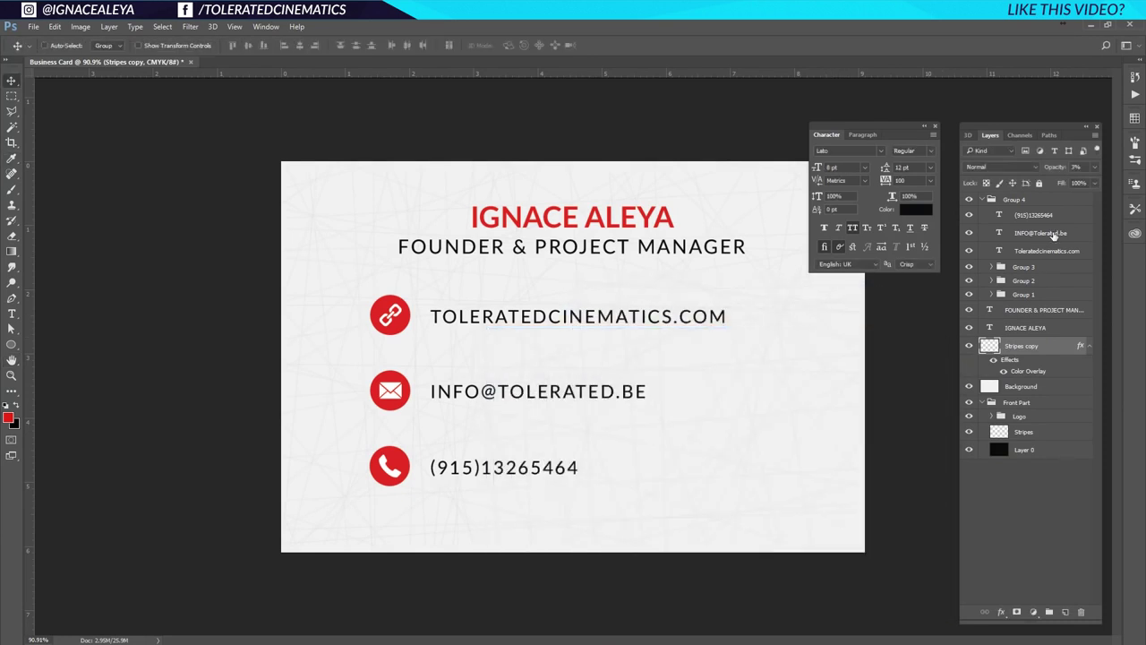
# Set the Stripes copy layer opacity to 10%.
pyautogui.click(1094, 166)
pyautogui.moveTo(1041, 183); pyautogui.dragTo(1060, 185)
pyautogui.write('5')
pyautogui.click(994, 550)
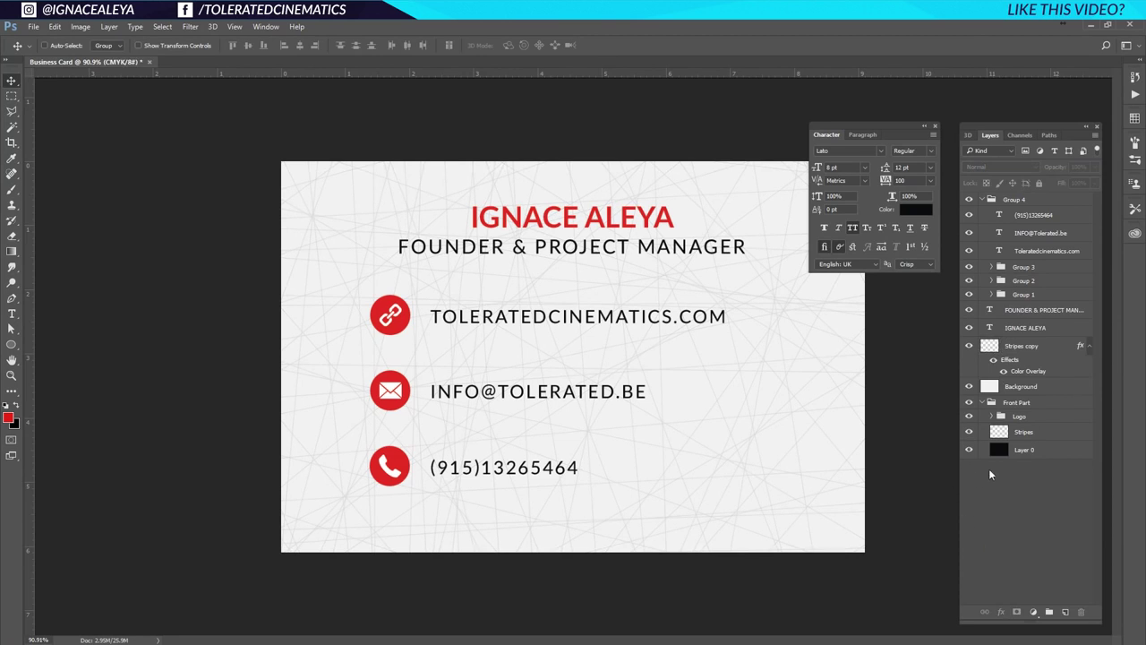
pyautogui.click(1021, 352)
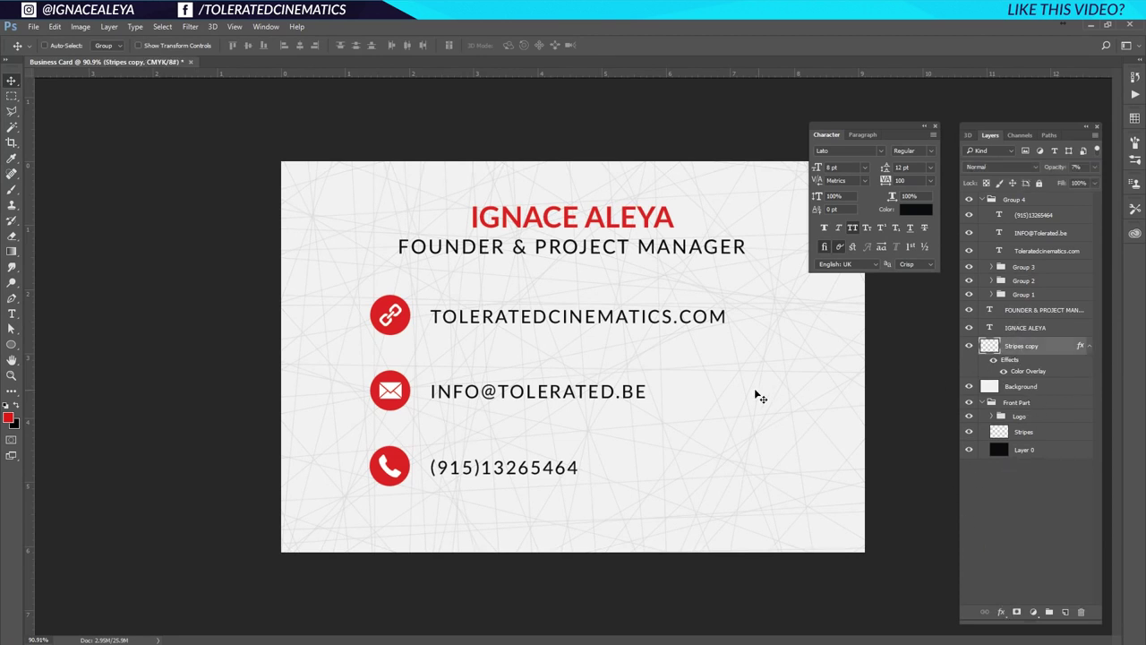
pyautogui.press('1')
# Draw a thin vertical rectangle bar, Rectangle 3, above the title layer from link icon to phone icon.
pyautogui.click(935, 127)
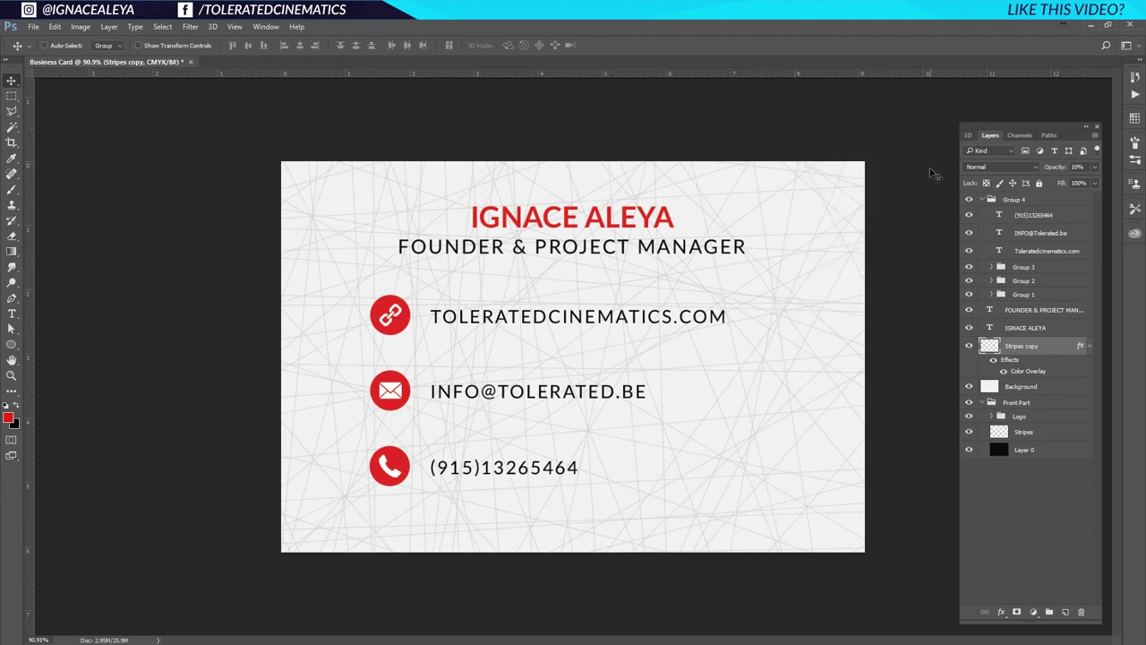
pyautogui.click(1023, 310)
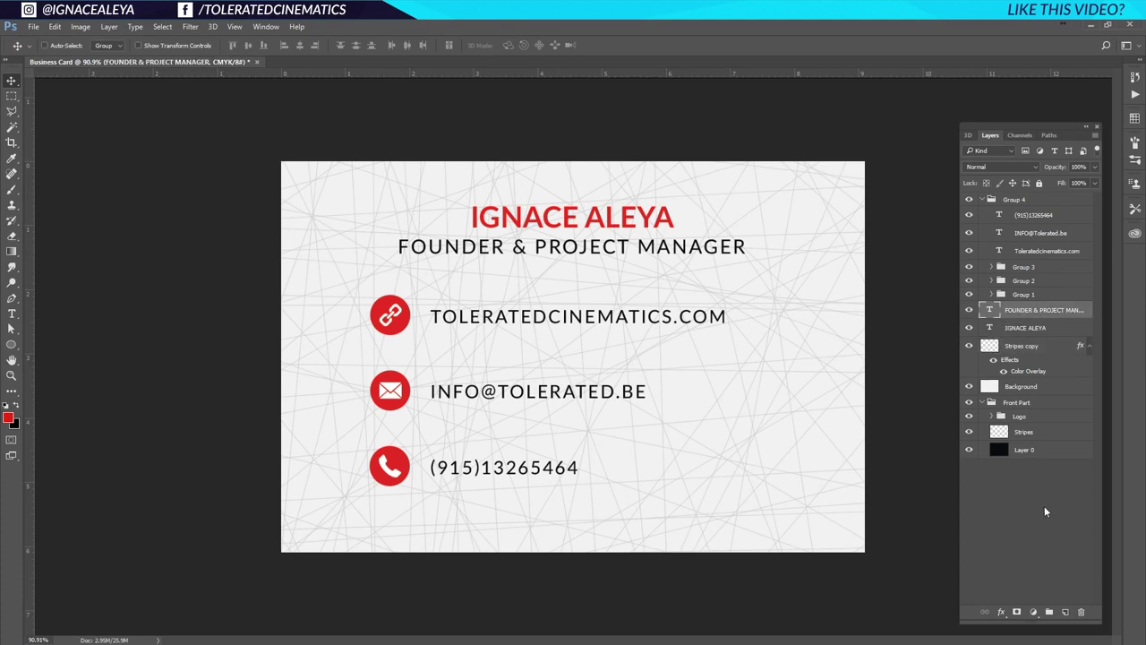
pyautogui.click(1065, 612)
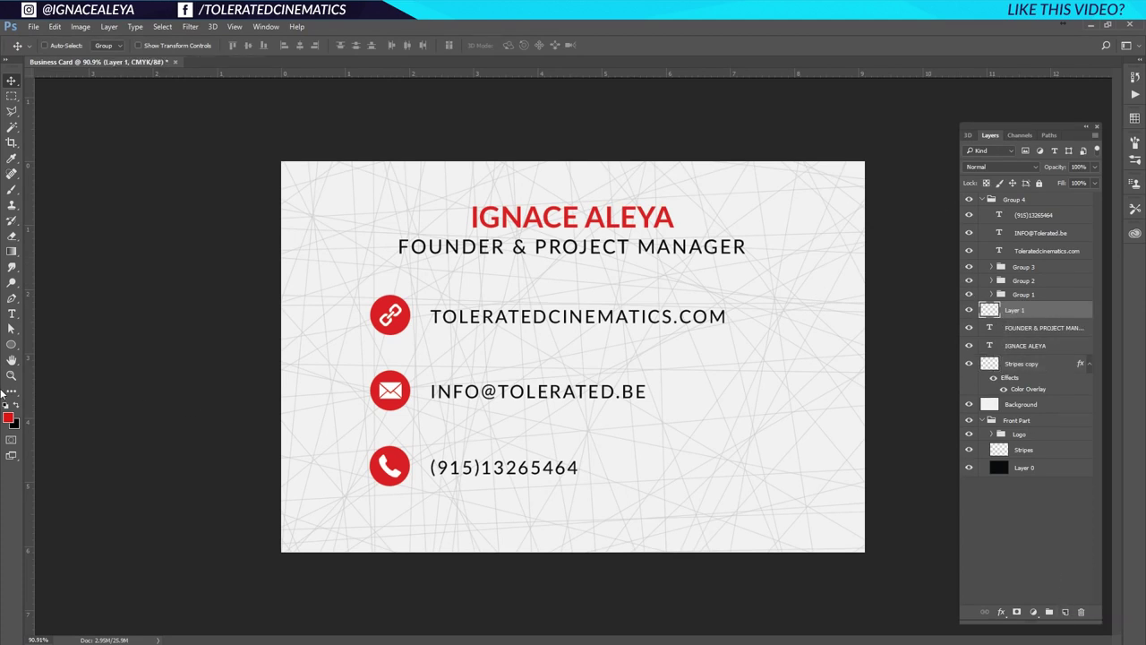
pyautogui.click(11, 344)
pyautogui.click(53, 345)
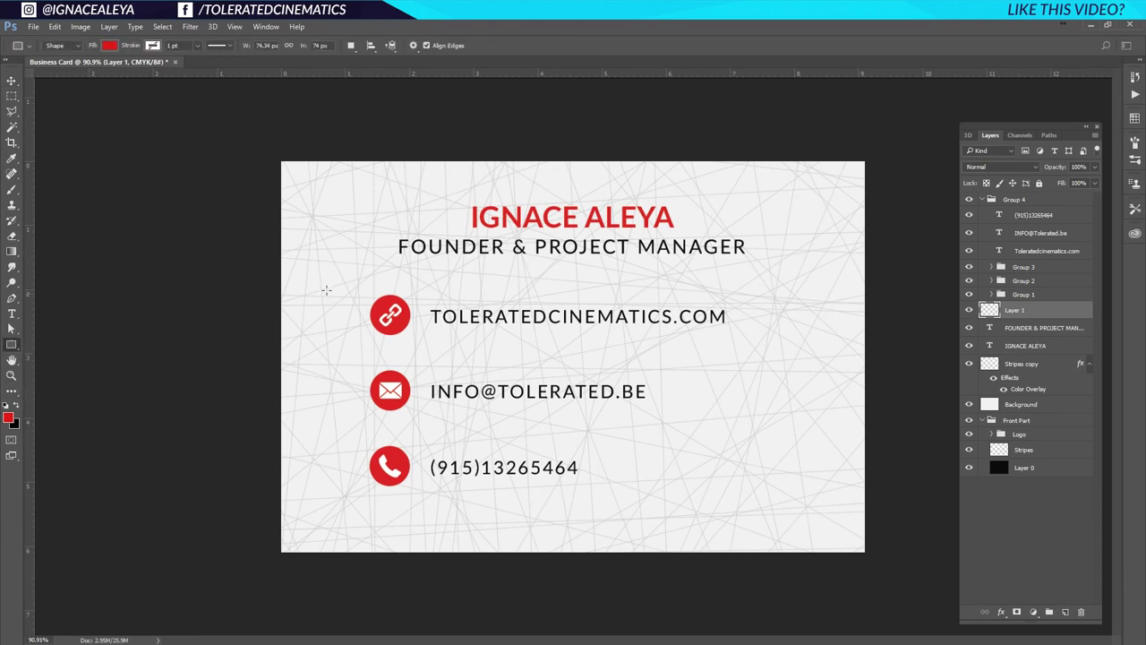
pyautogui.moveTo(389, 315); pyautogui.dragTo(389, 475)
pyautogui.press('v')
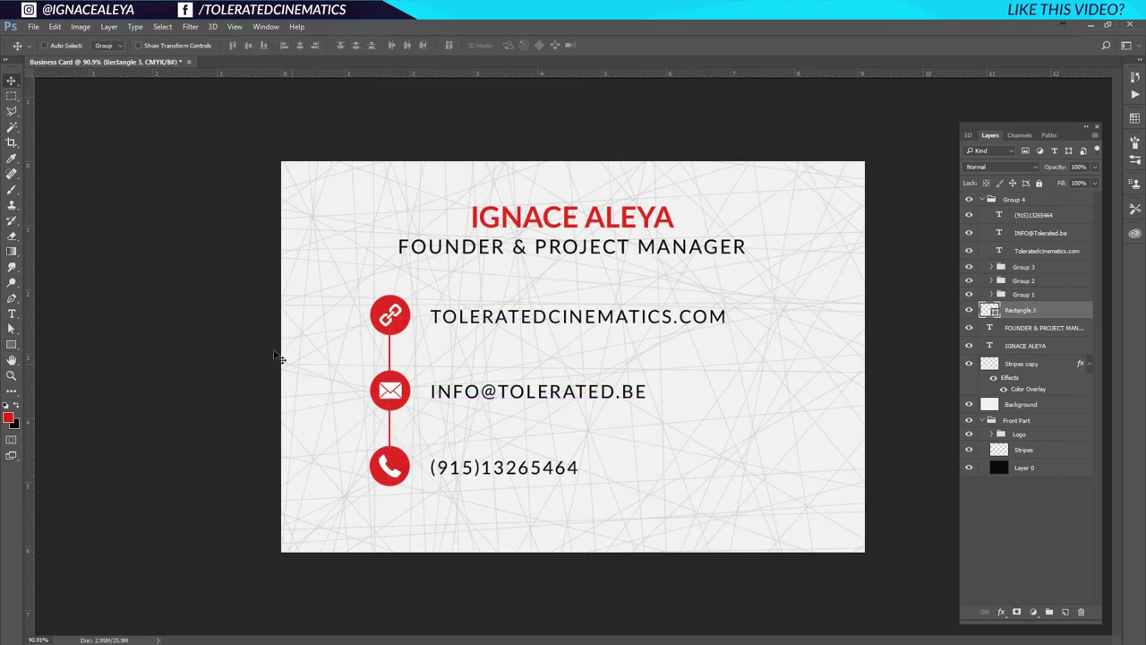